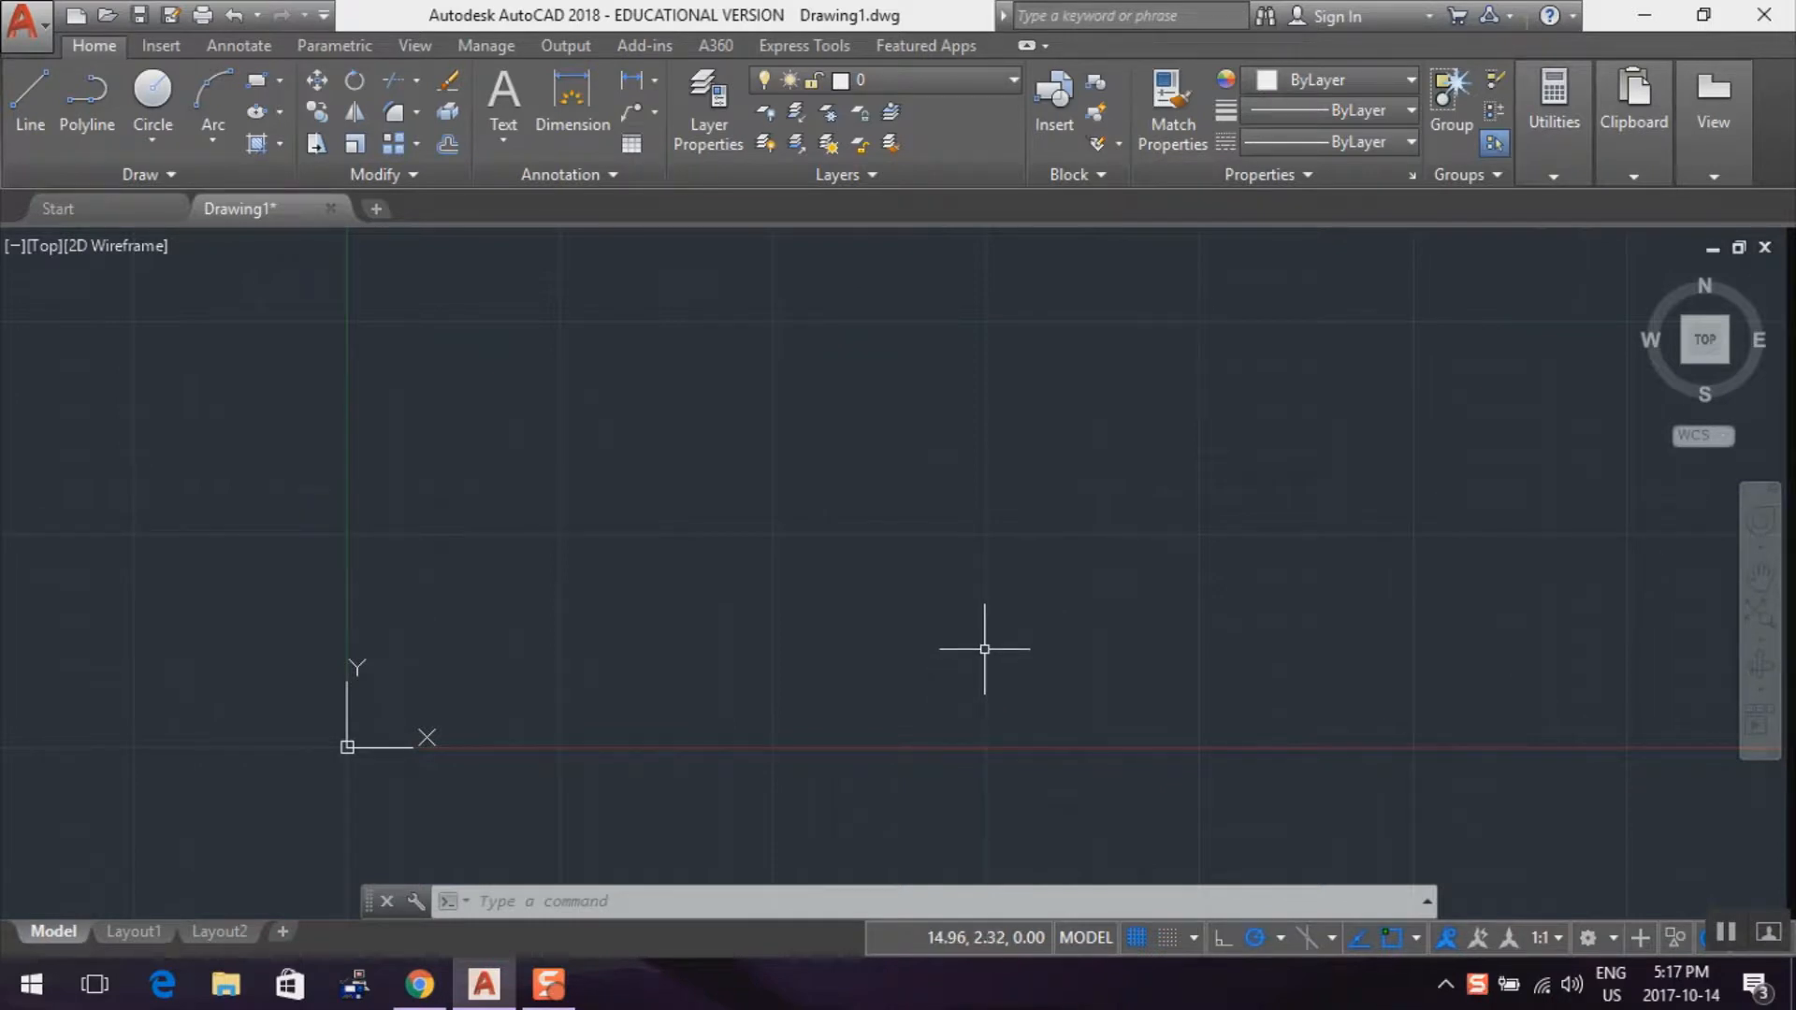
Set the grid spacing to 10 with the GRID command
{"action": "type", "text": "d"}
{"action": "key", "text": "Return"}
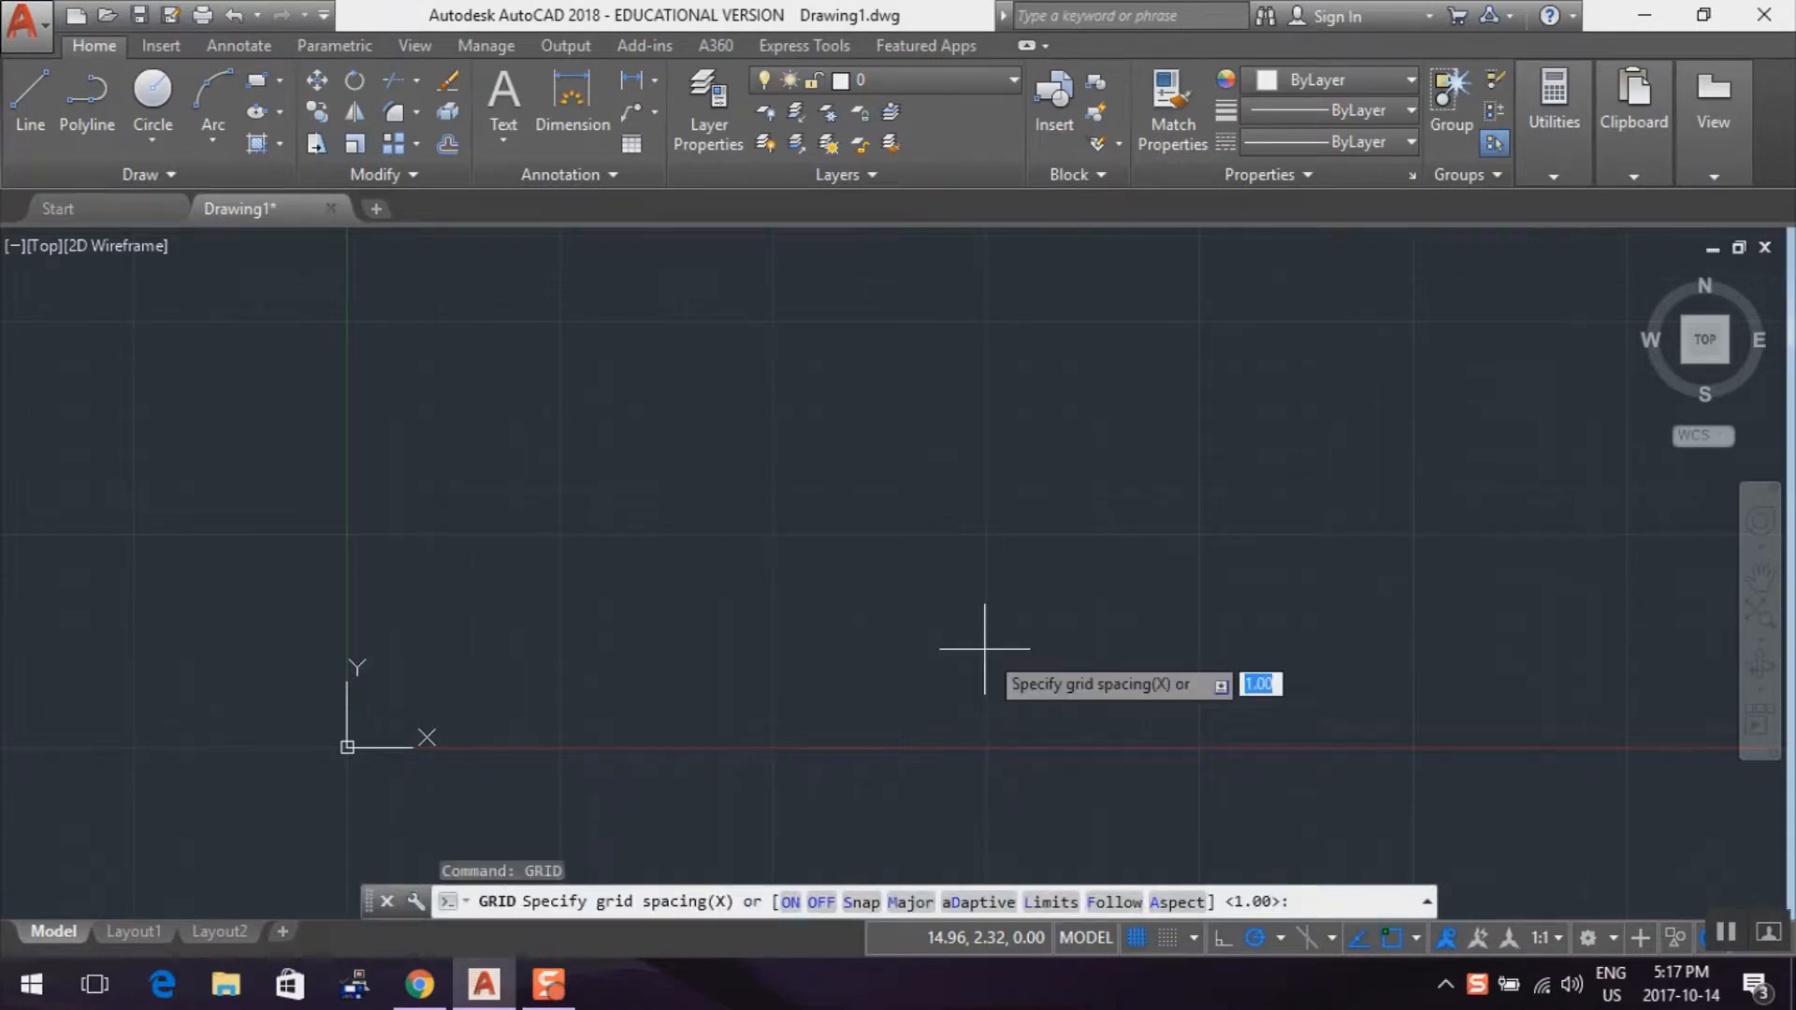
{"action": "type", "text": "10"}
{"action": "key", "text": "Return"}
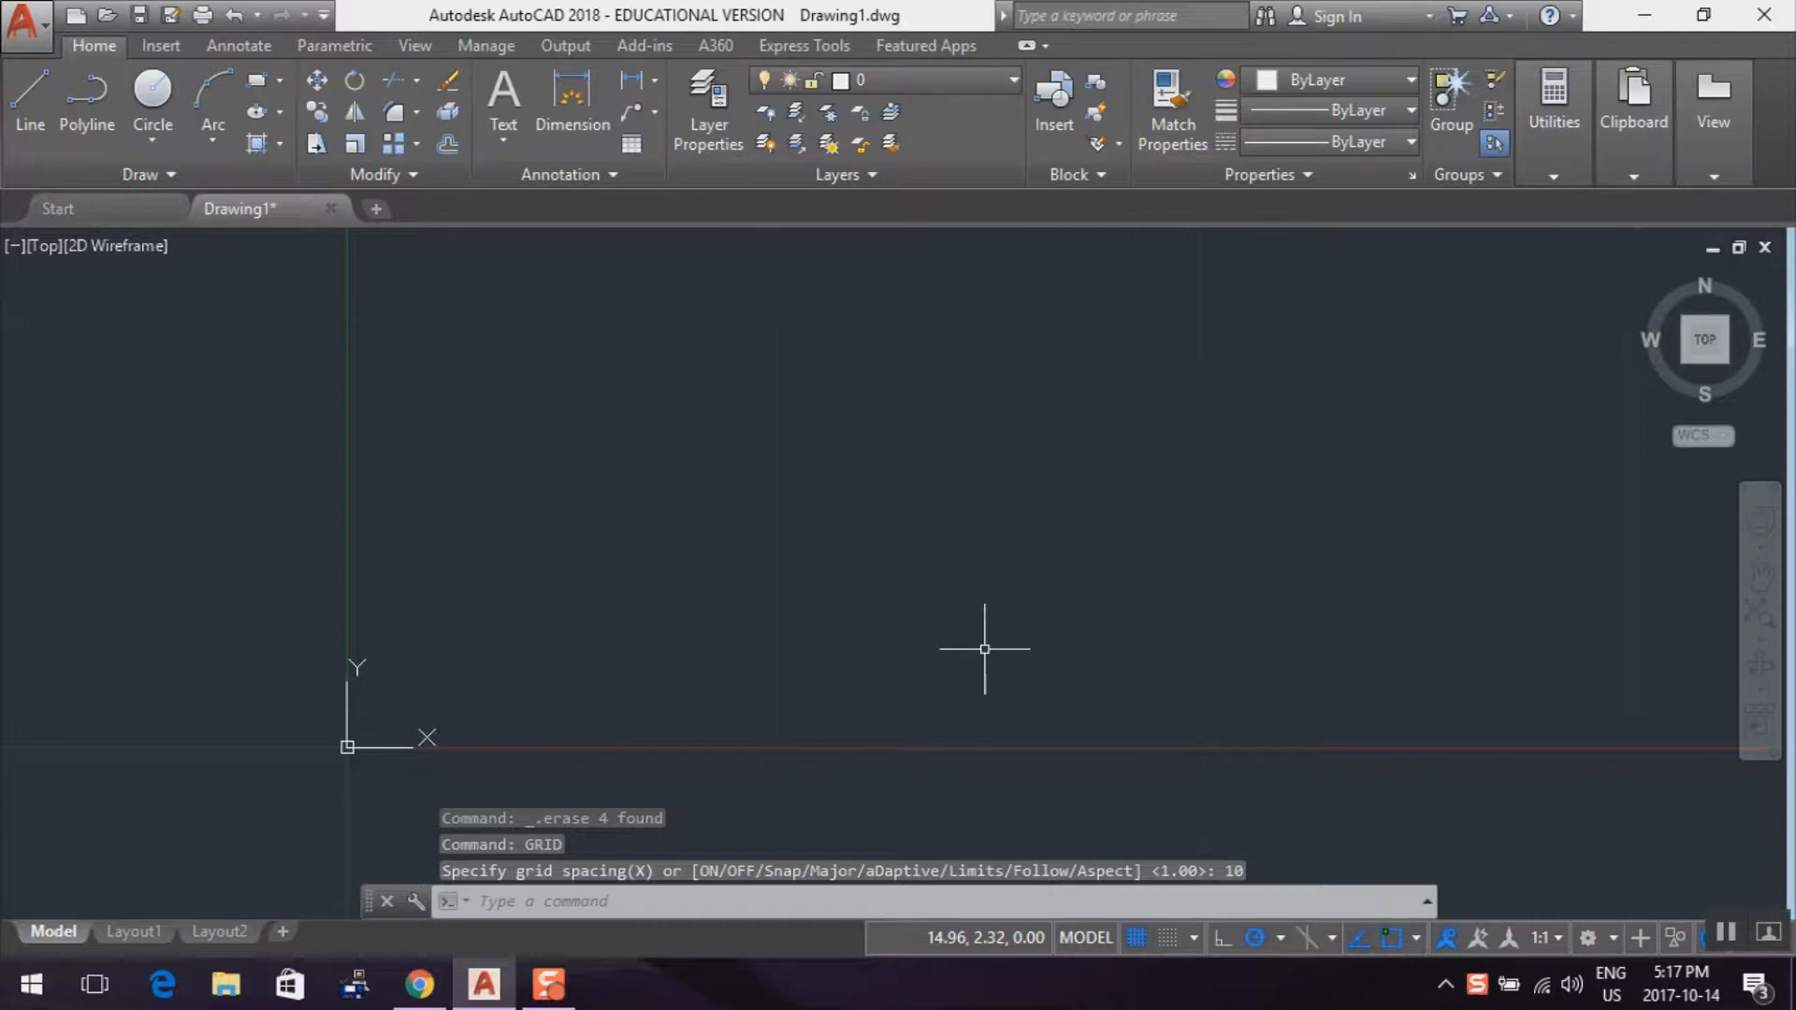
{"action": "scroll", "coordinate": [984, 648], "scroll_direction": "down", "scroll_amount": 10}
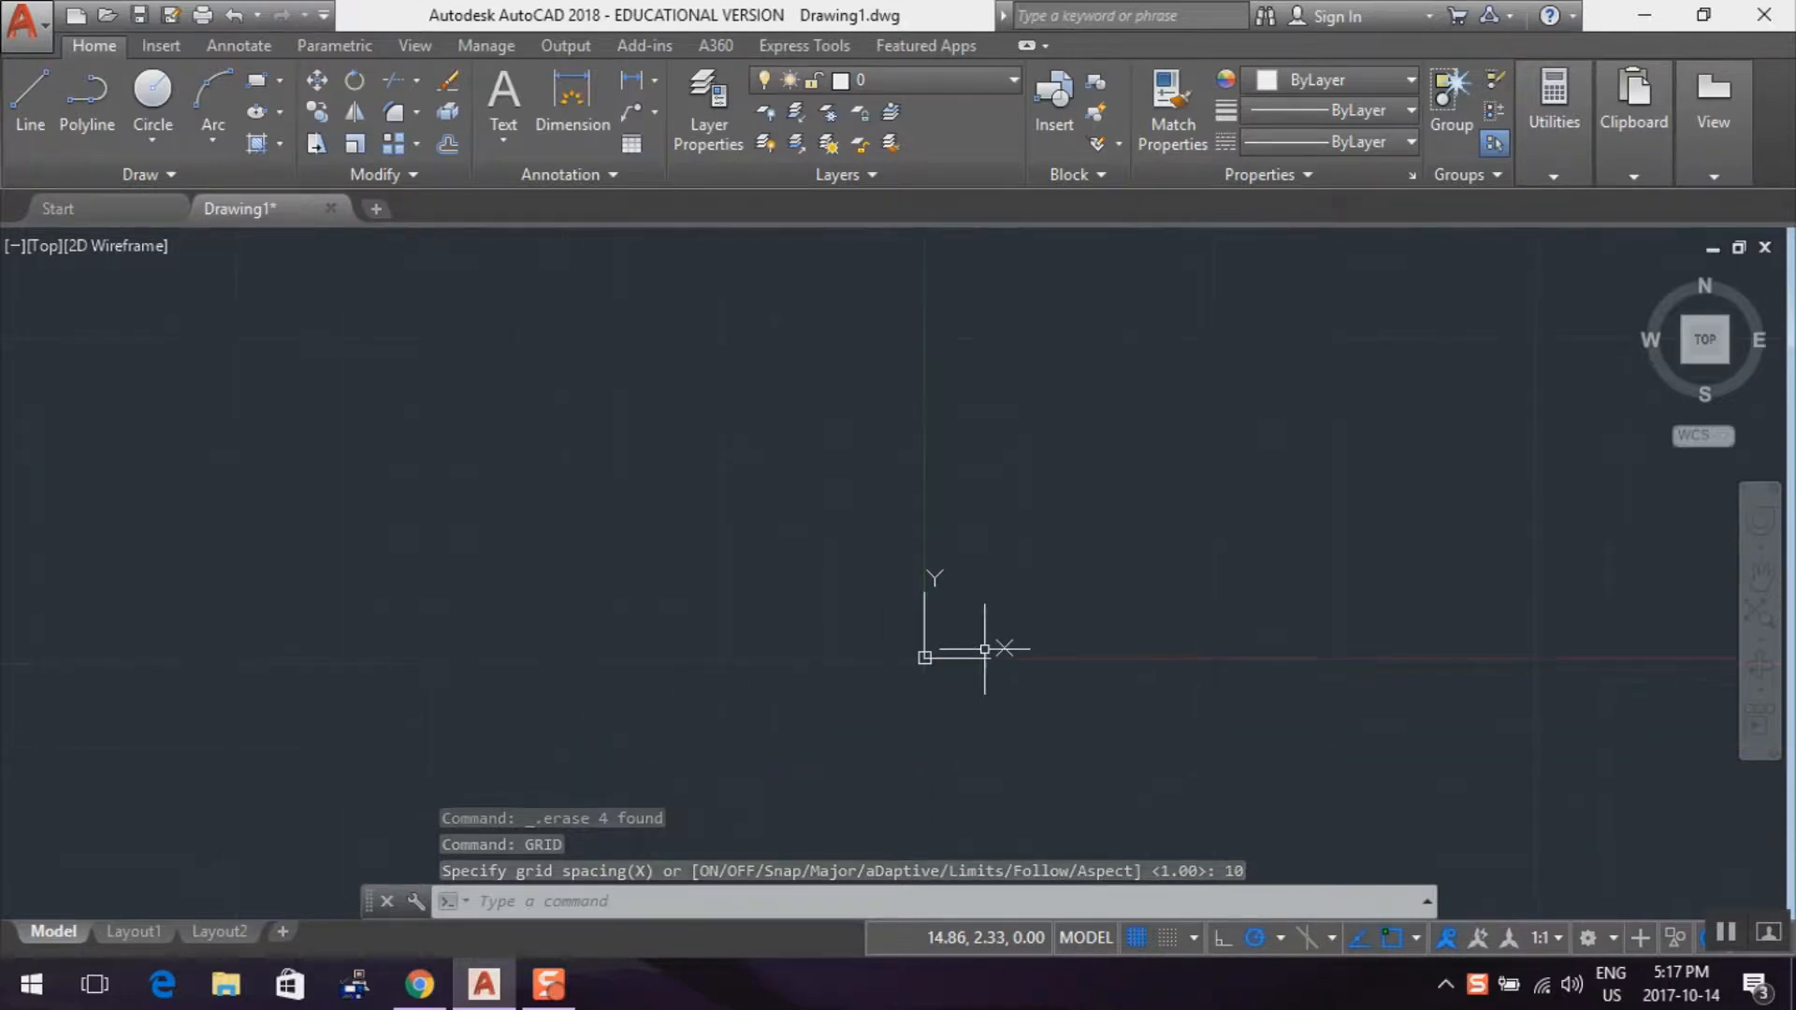
{"action": "scroll", "coordinate": [984, 648], "scroll_direction": "down", "scroll_amount": 2}
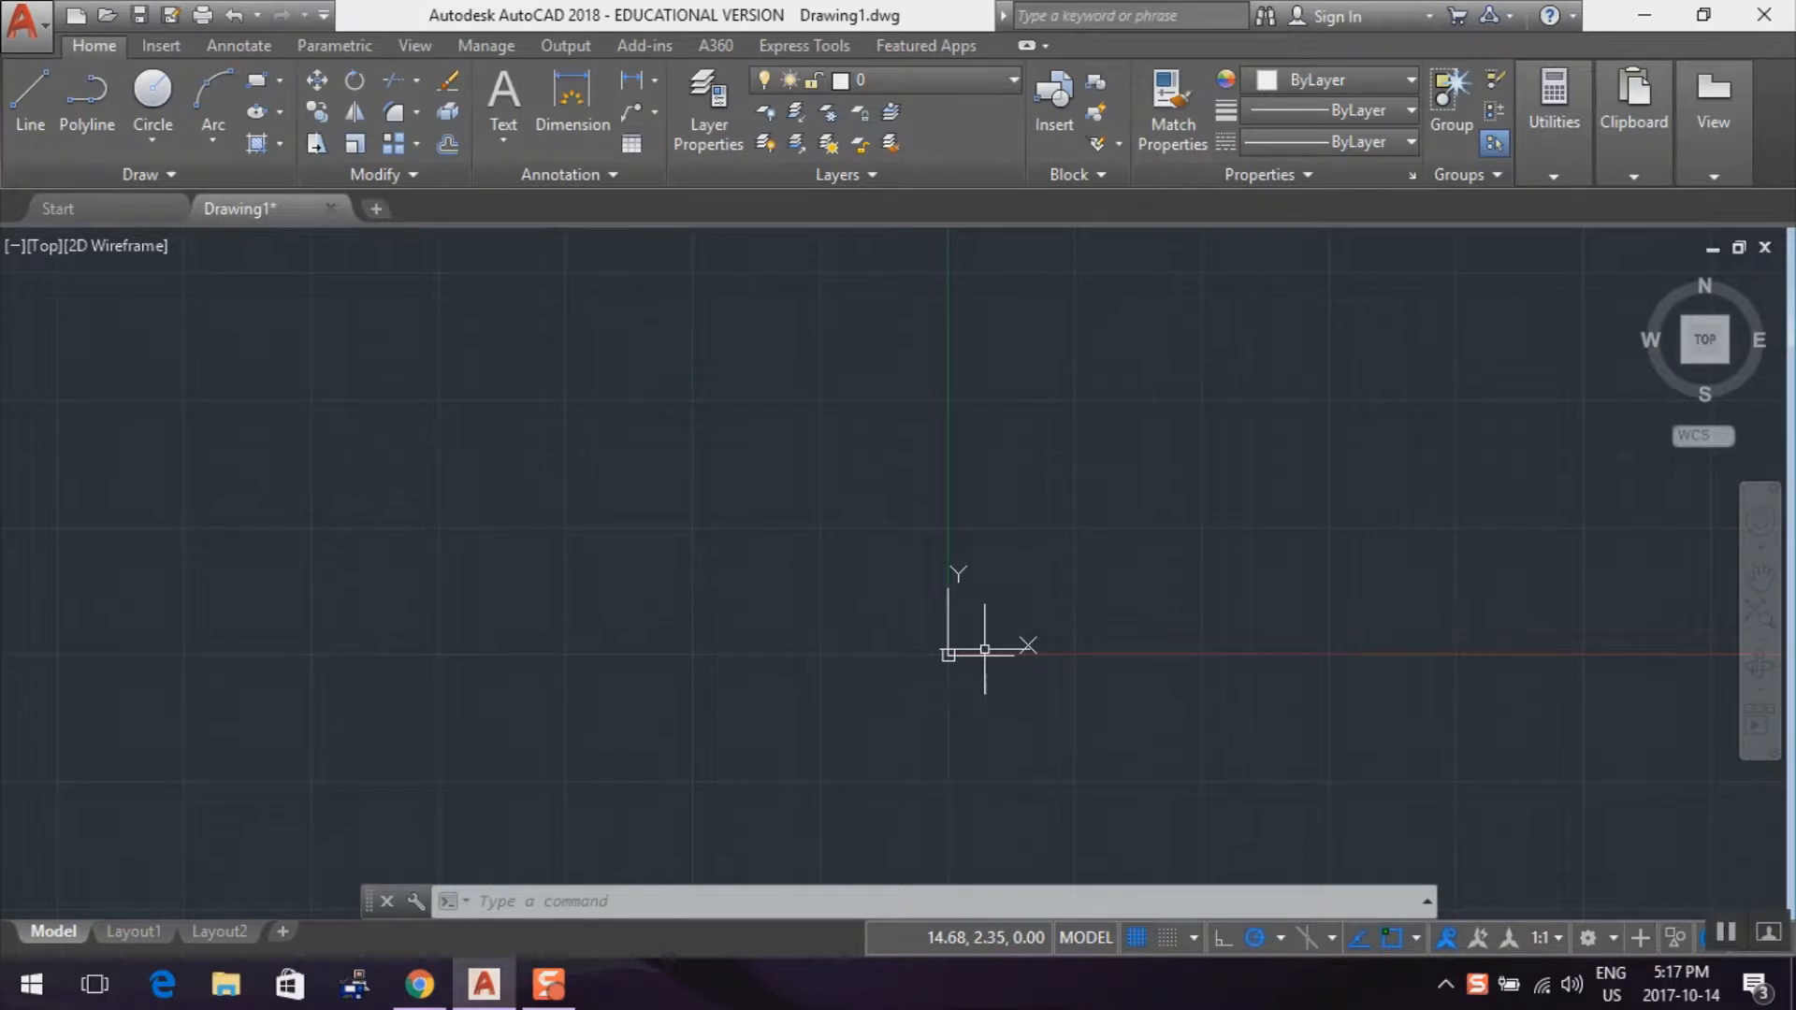
Set the drawing units' length precision to 0.00000 and the insertion scale to millimeters
{"action": "type", "text": "units"}
{"action": "key", "text": "Return"}
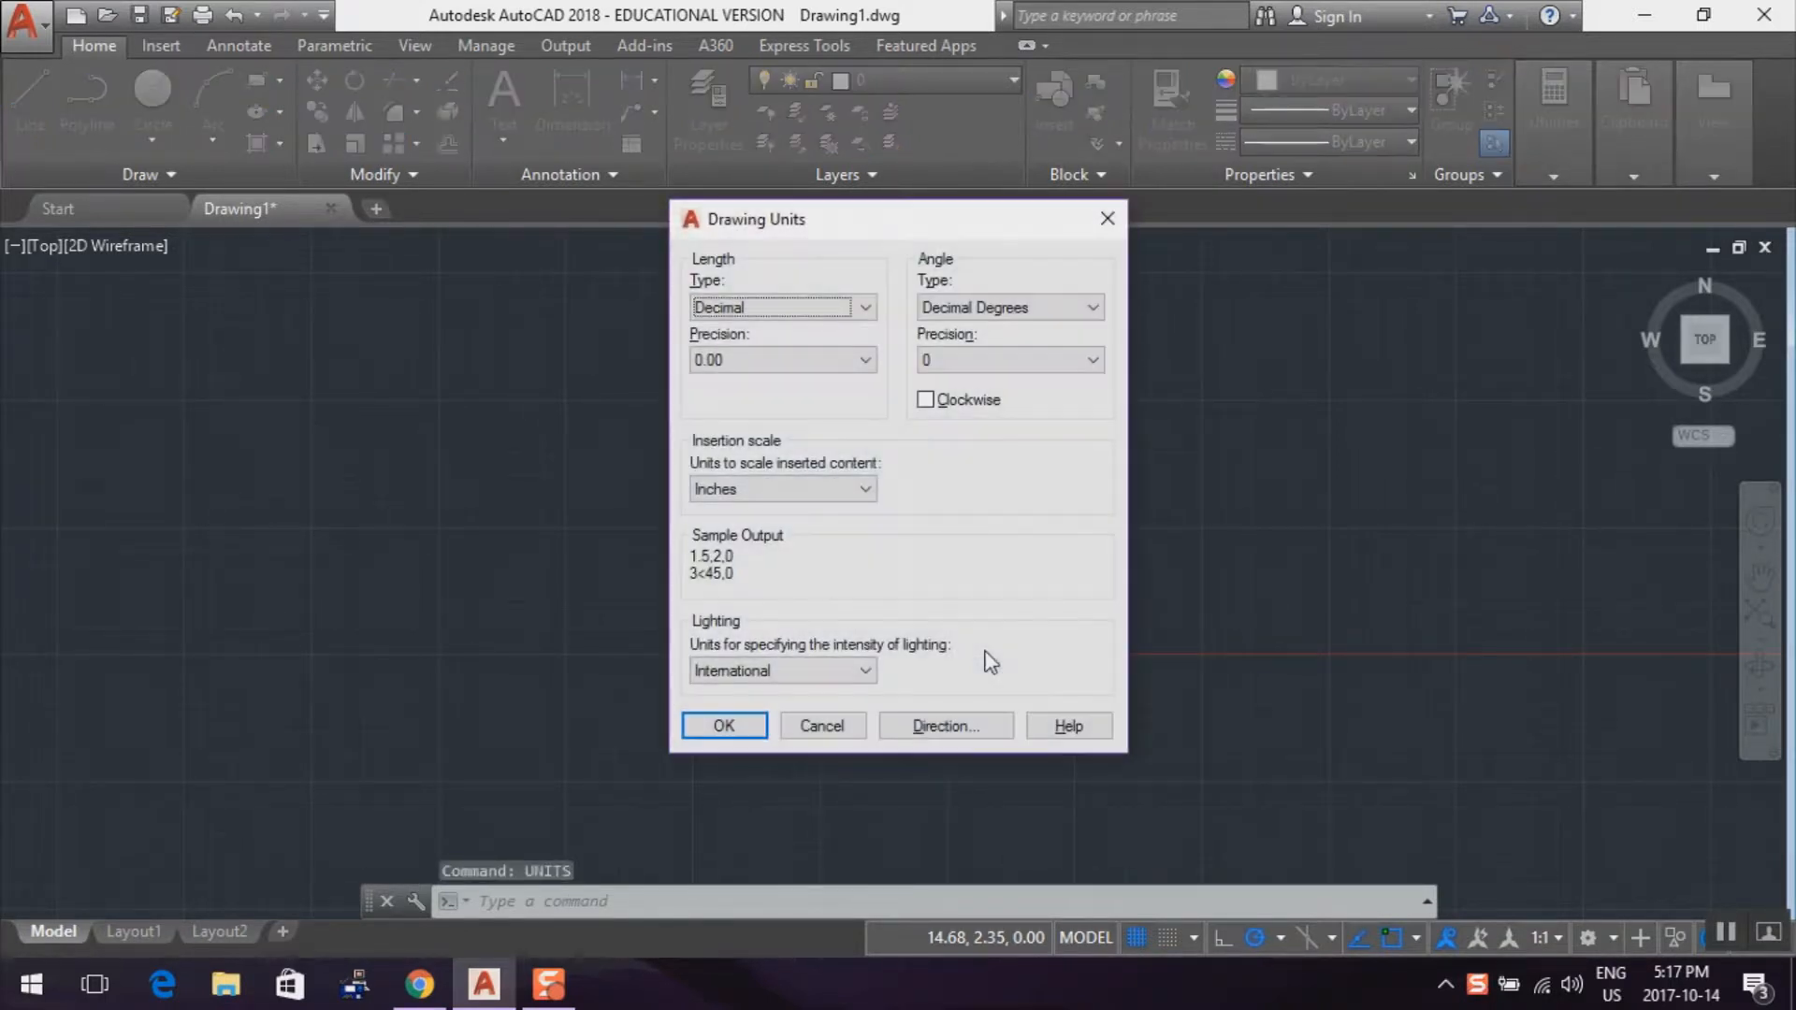
{"action": "left_click", "coordinate": [865, 360]}
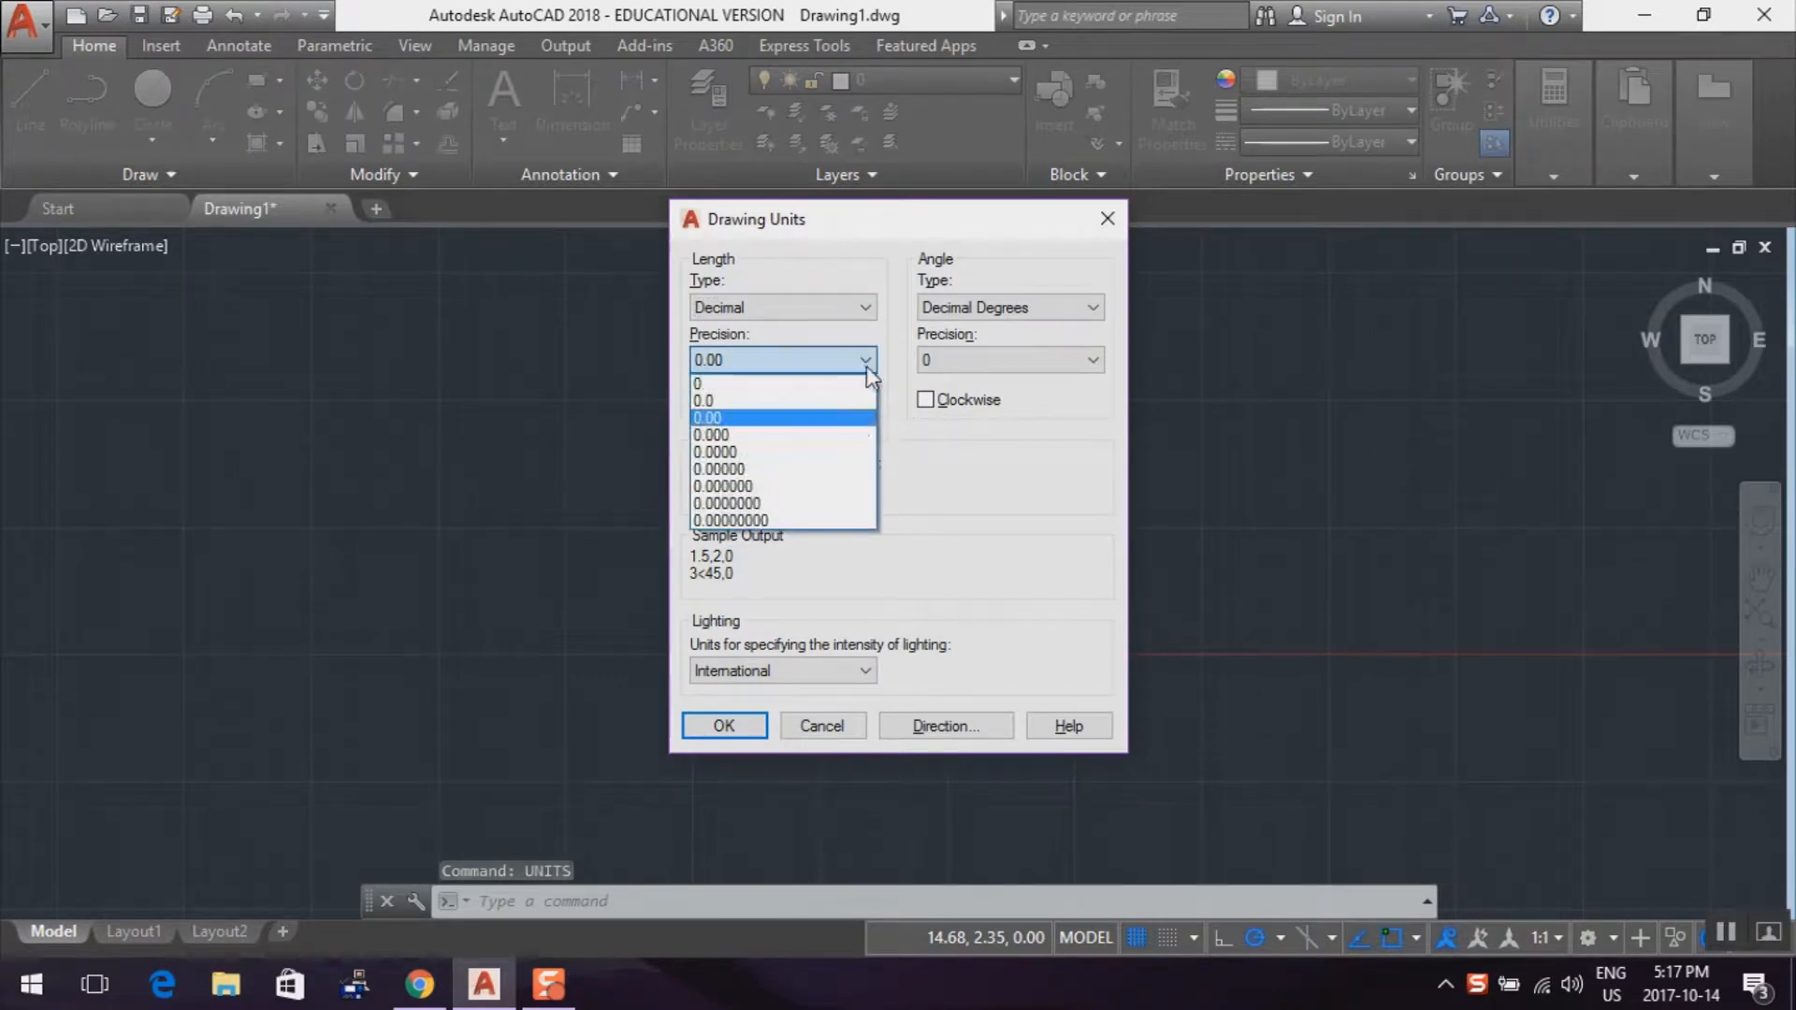
{"action": "left_click", "coordinate": [845, 470]}
{"action": "left_click", "coordinate": [839, 489]}
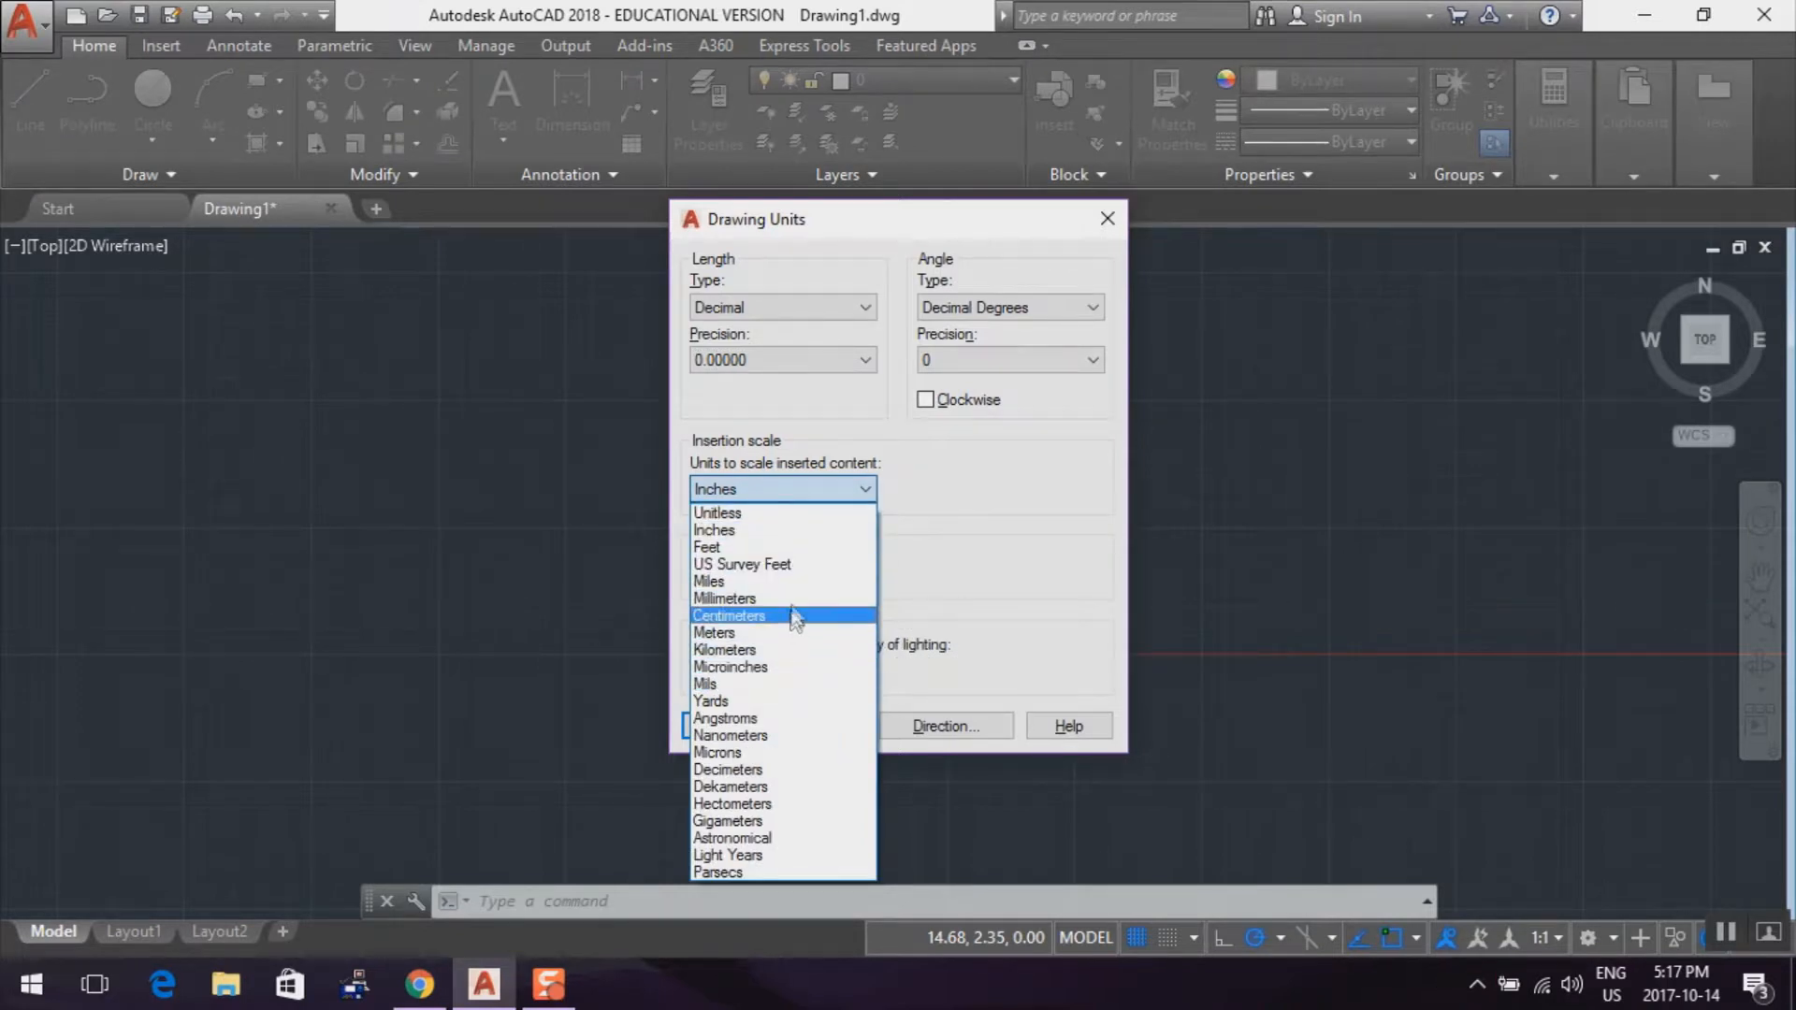
{"action": "left_click", "coordinate": [795, 599]}
{"action": "left_click", "coordinate": [721, 726]}
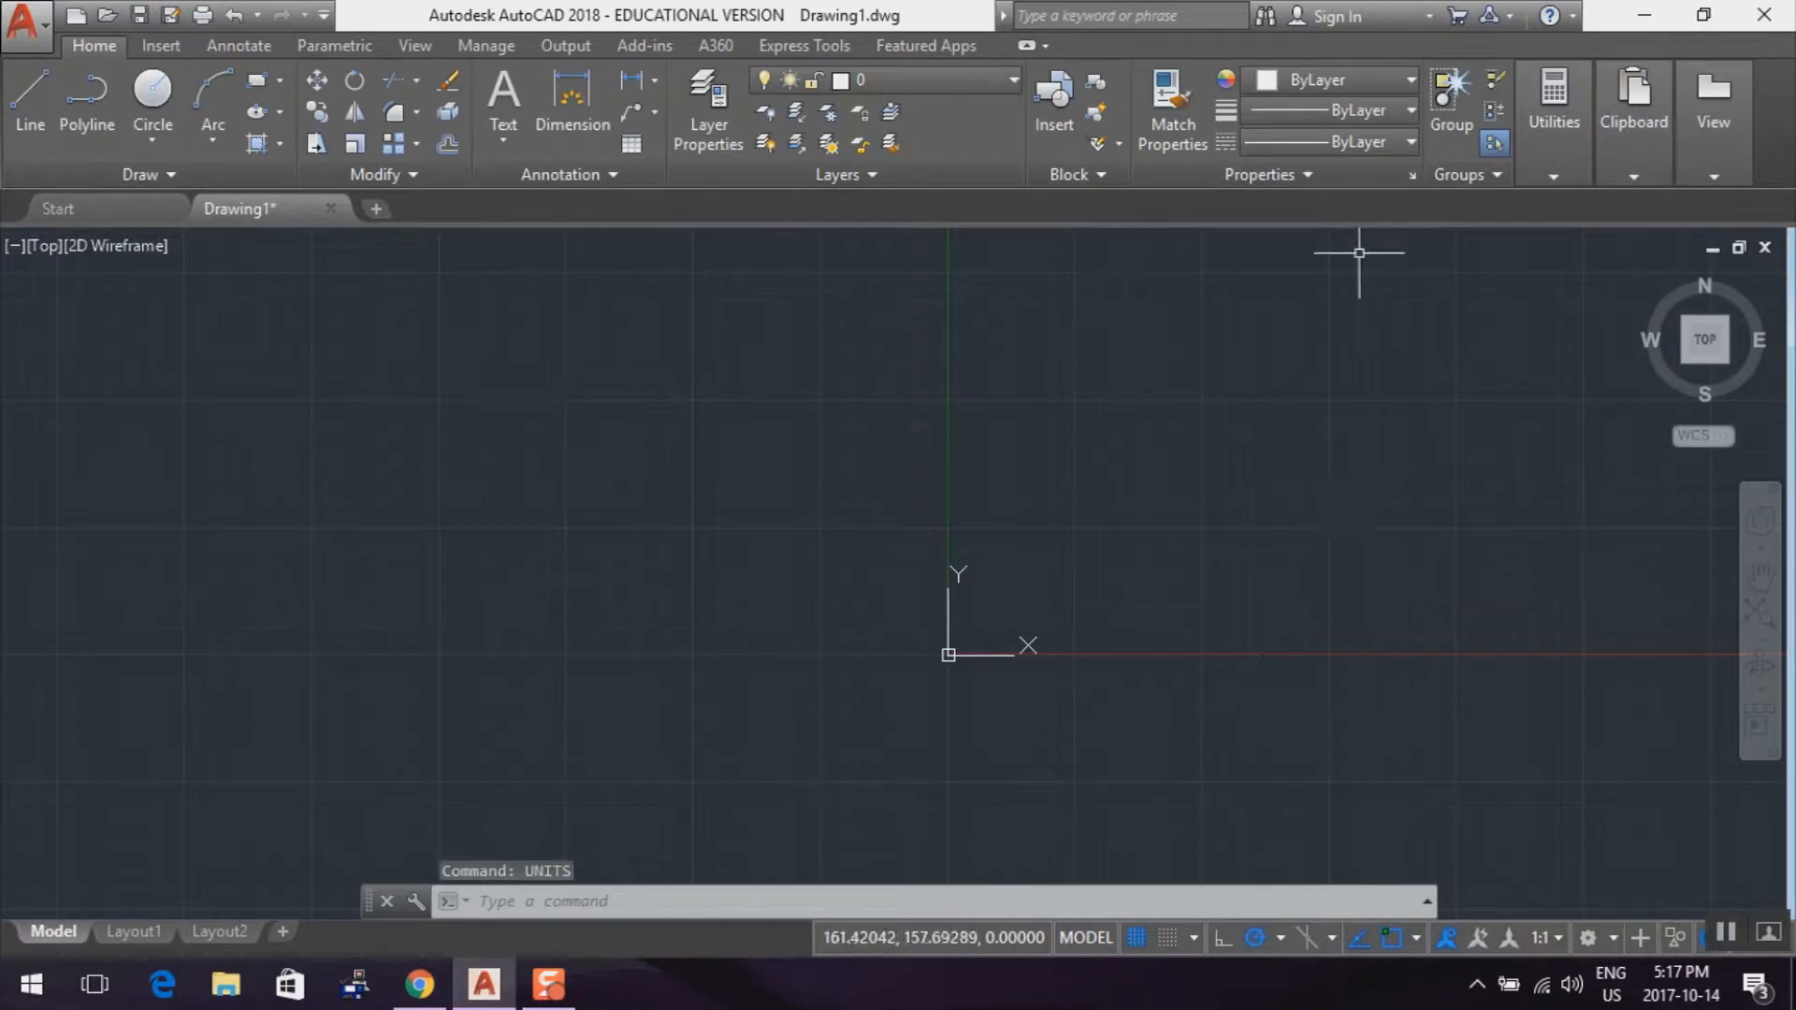
Restore the program window down from full screen, reposition it, and hide the coordinates readout in the status bar
{"action": "left_click", "coordinate": [1557, 107]}
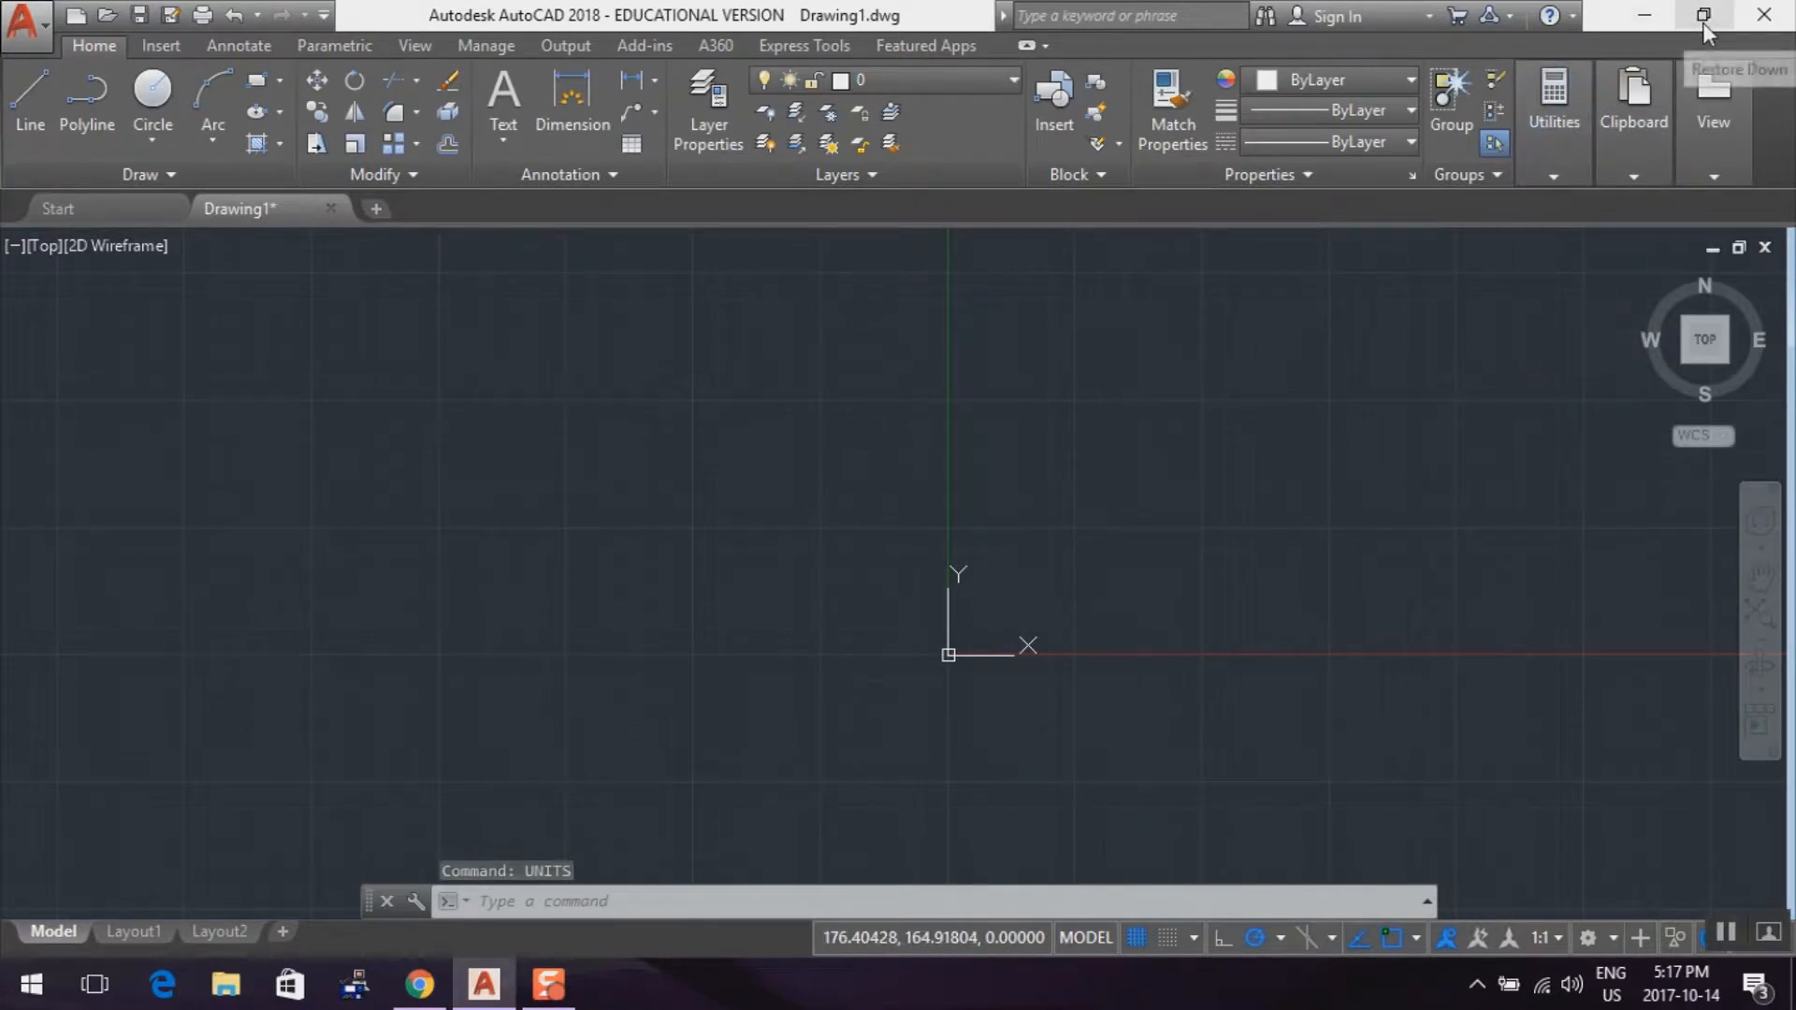
{"action": "left_click_drag", "start_coordinate": [910, 17], "coordinate": [837, 19]}
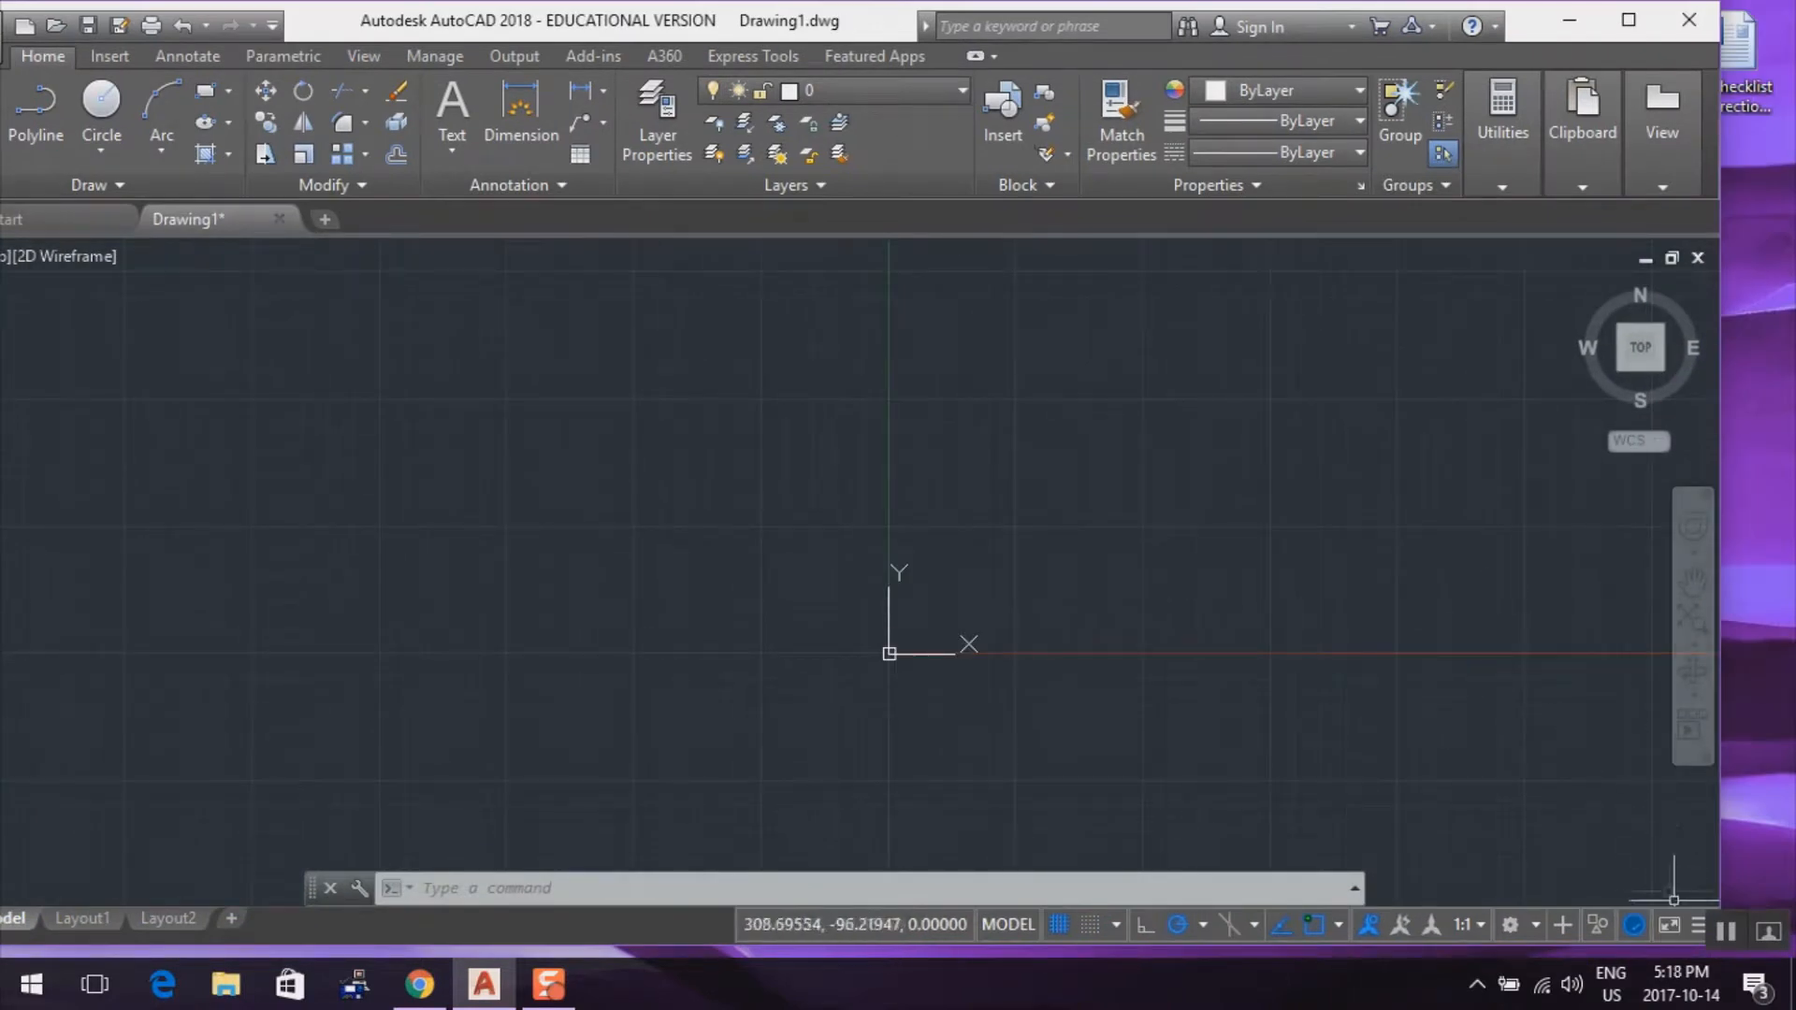
{"action": "left_click", "coordinate": [1697, 926]}
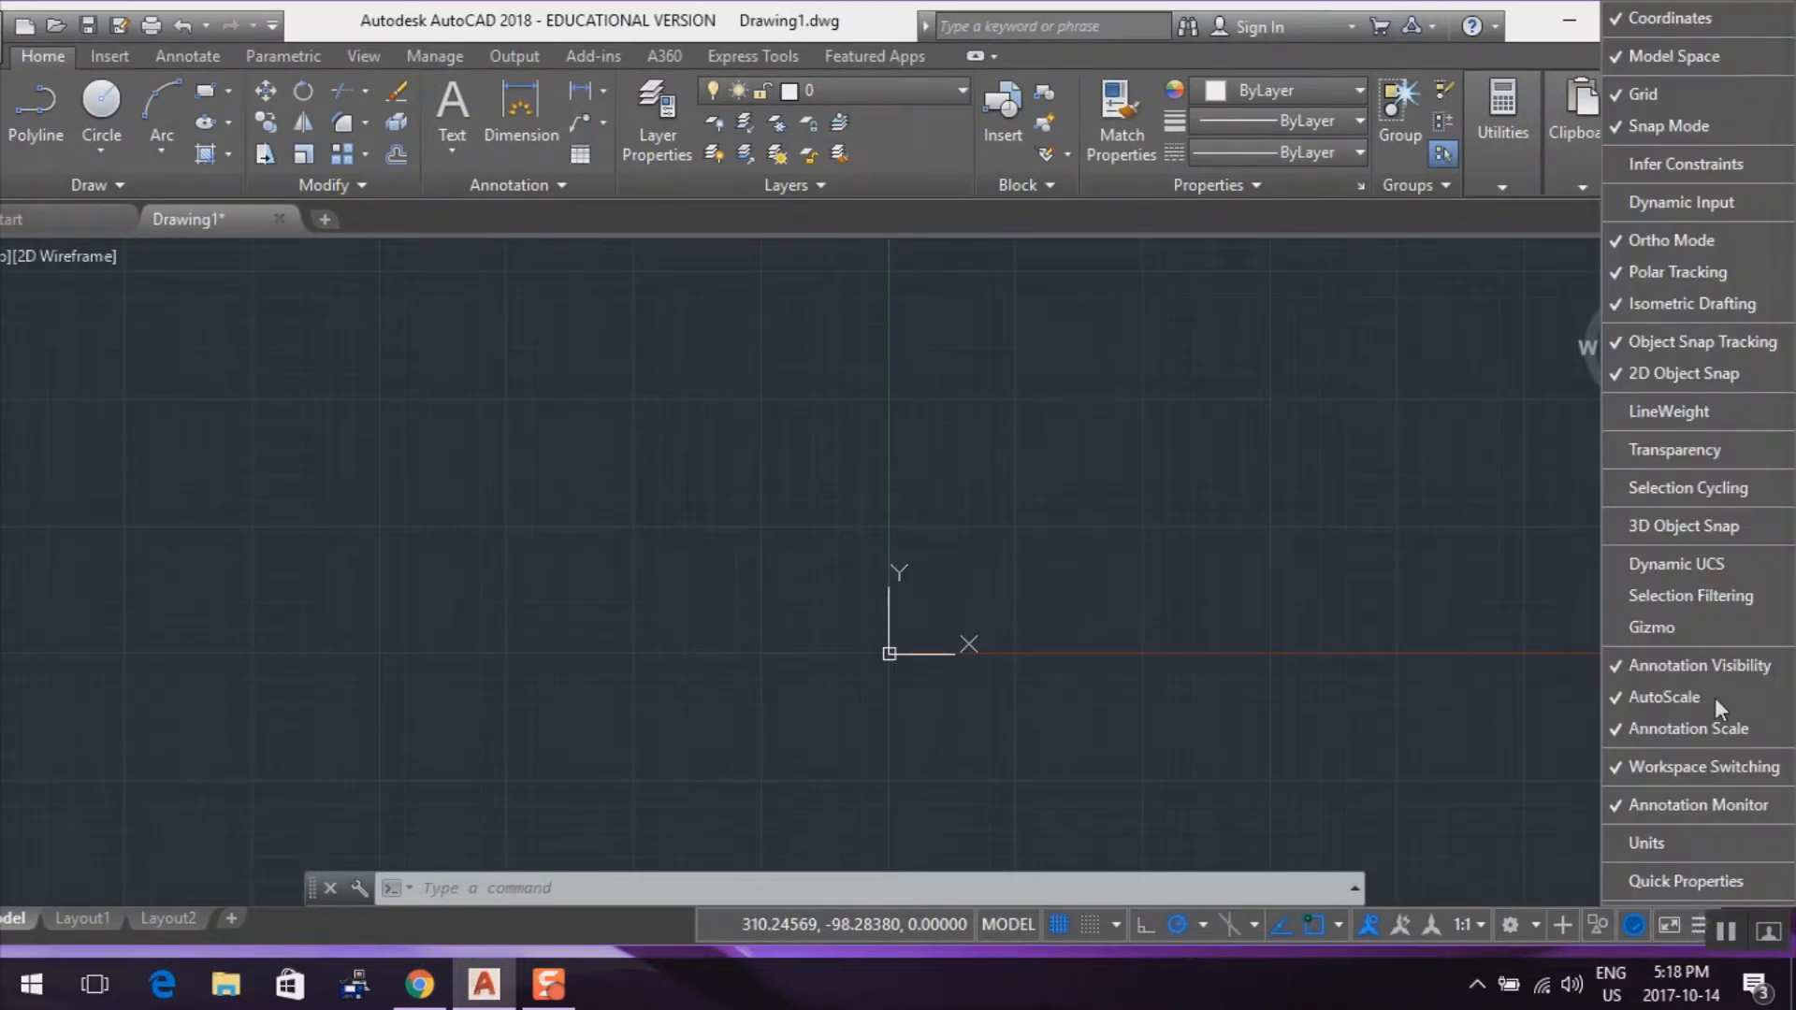
{"action": "left_click", "coordinate": [1697, 21]}
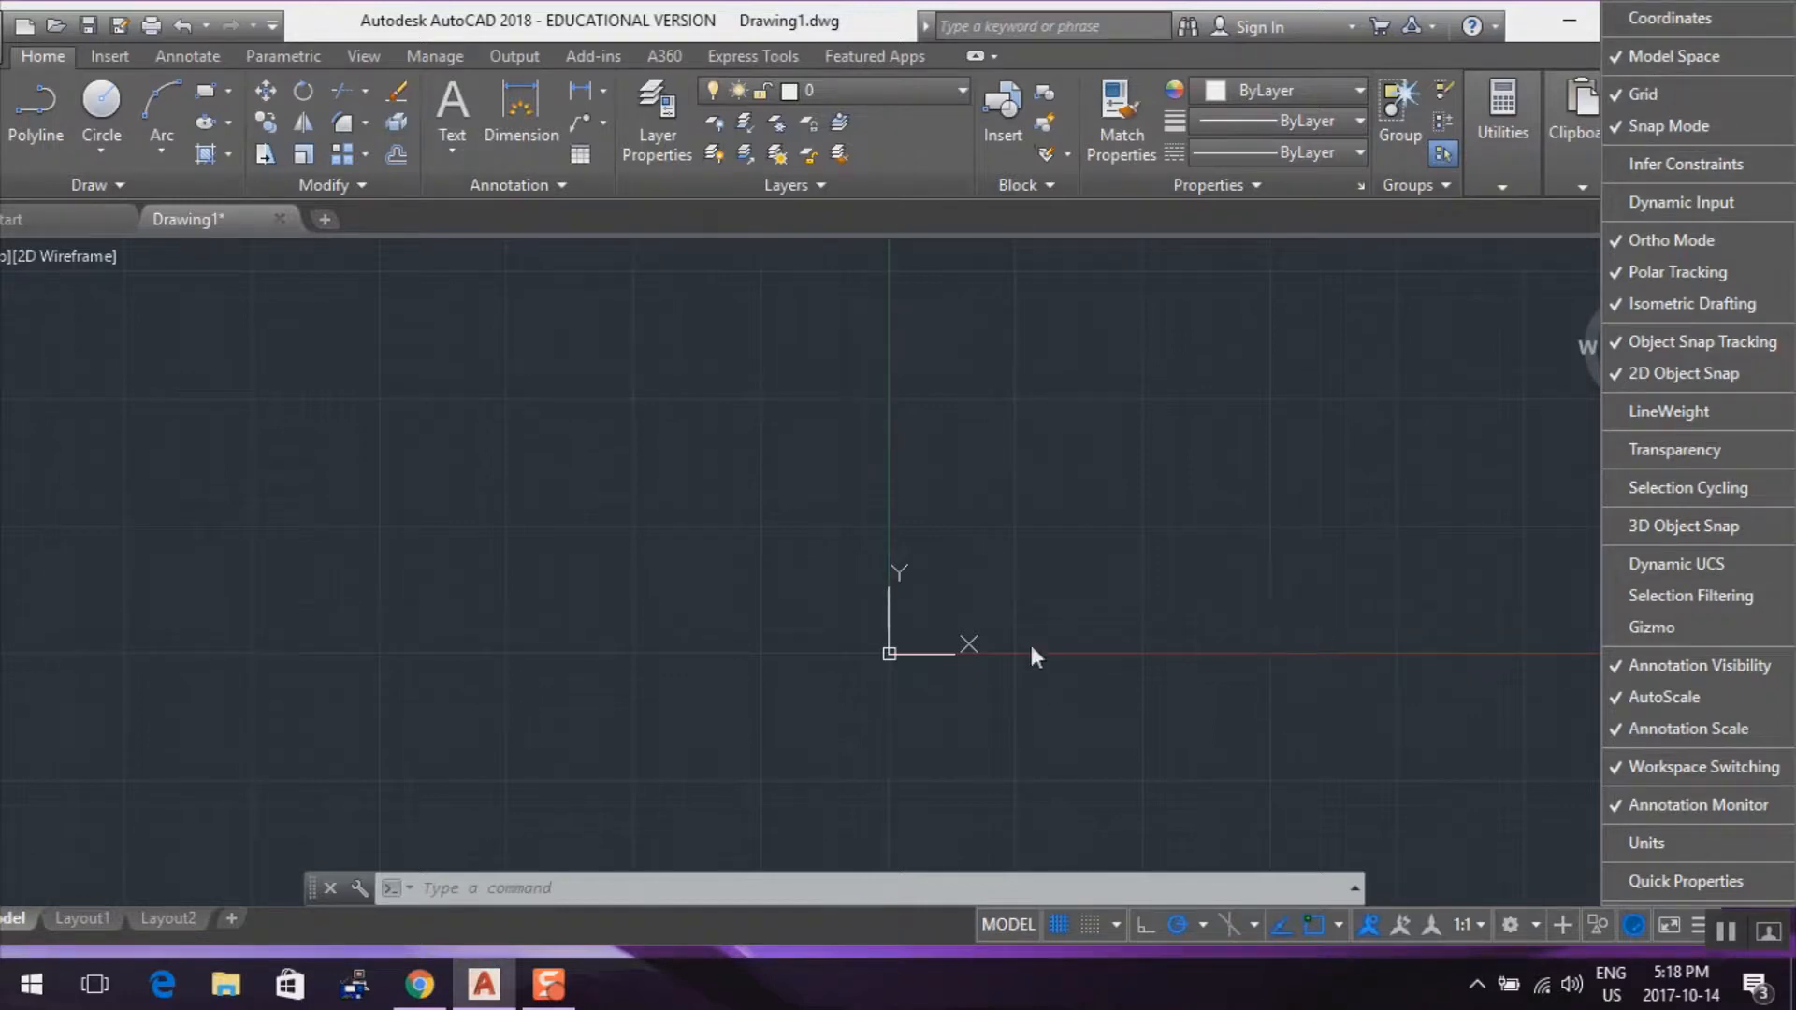
{"action": "left_click", "coordinate": [931, 632]}
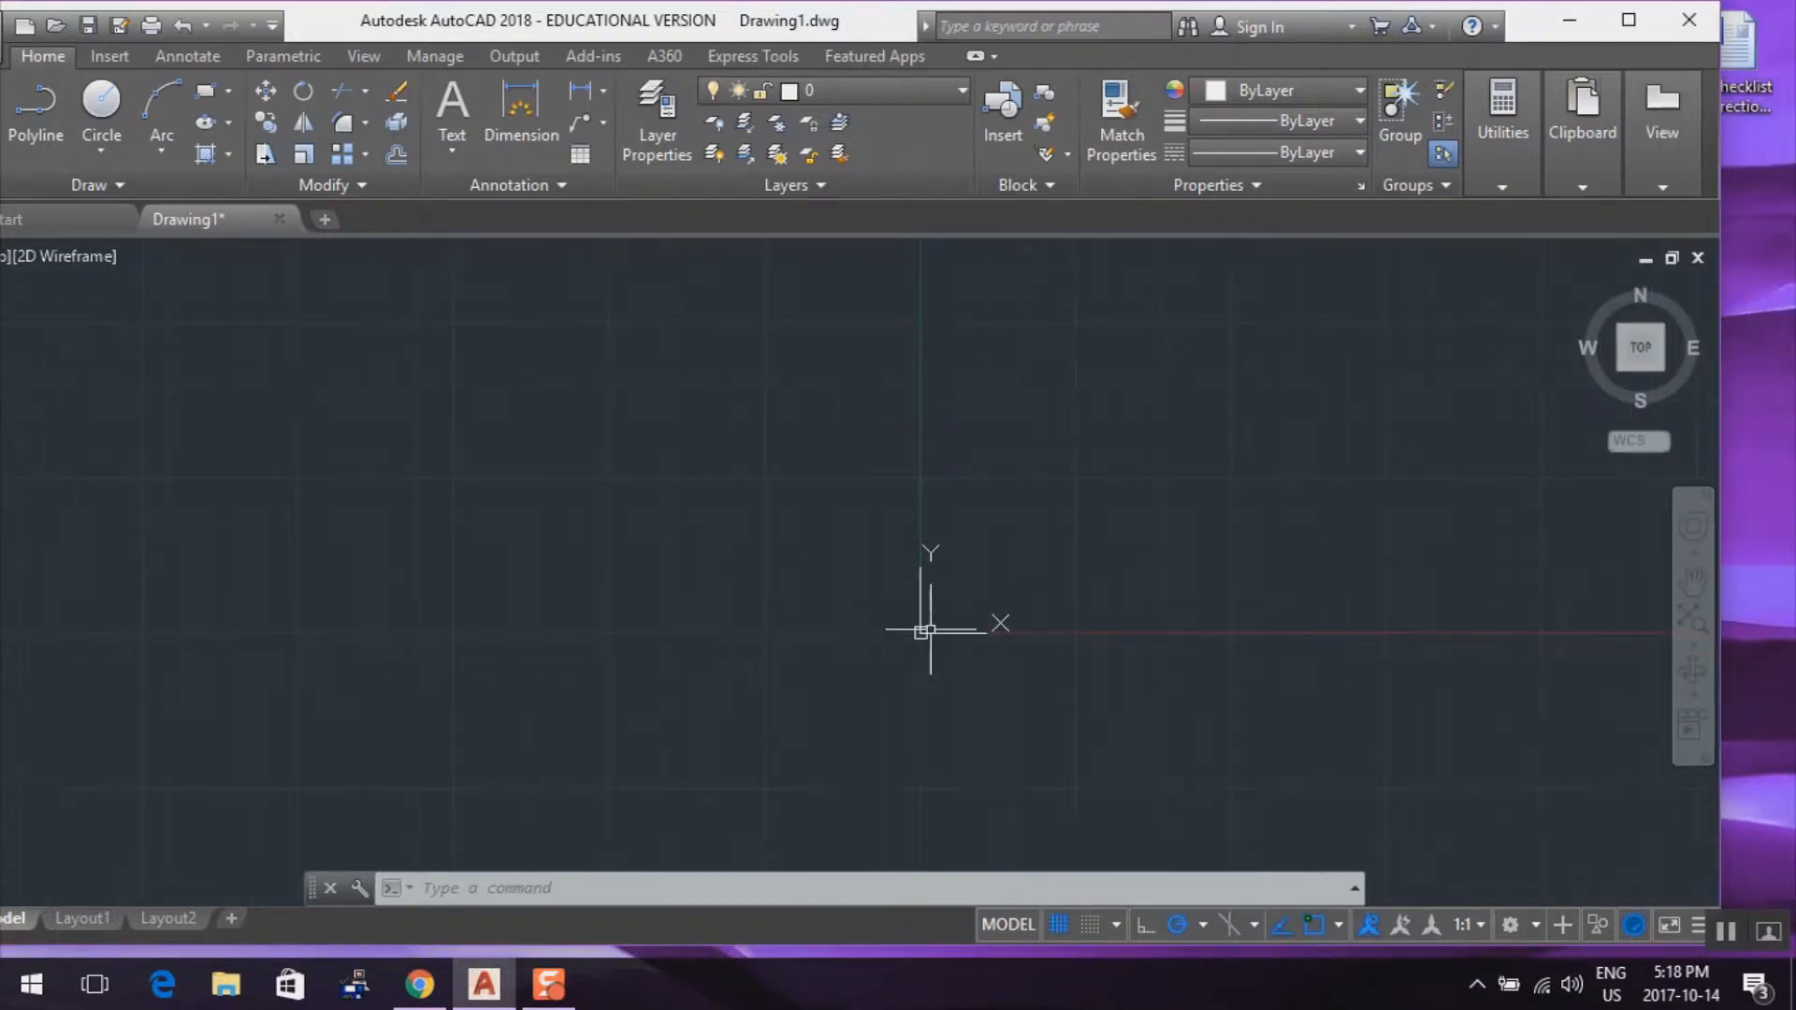
Show the coordinates readout in the status bar again
{"action": "scroll", "coordinate": [931, 630], "scroll_direction": "up", "scroll_amount": 2}
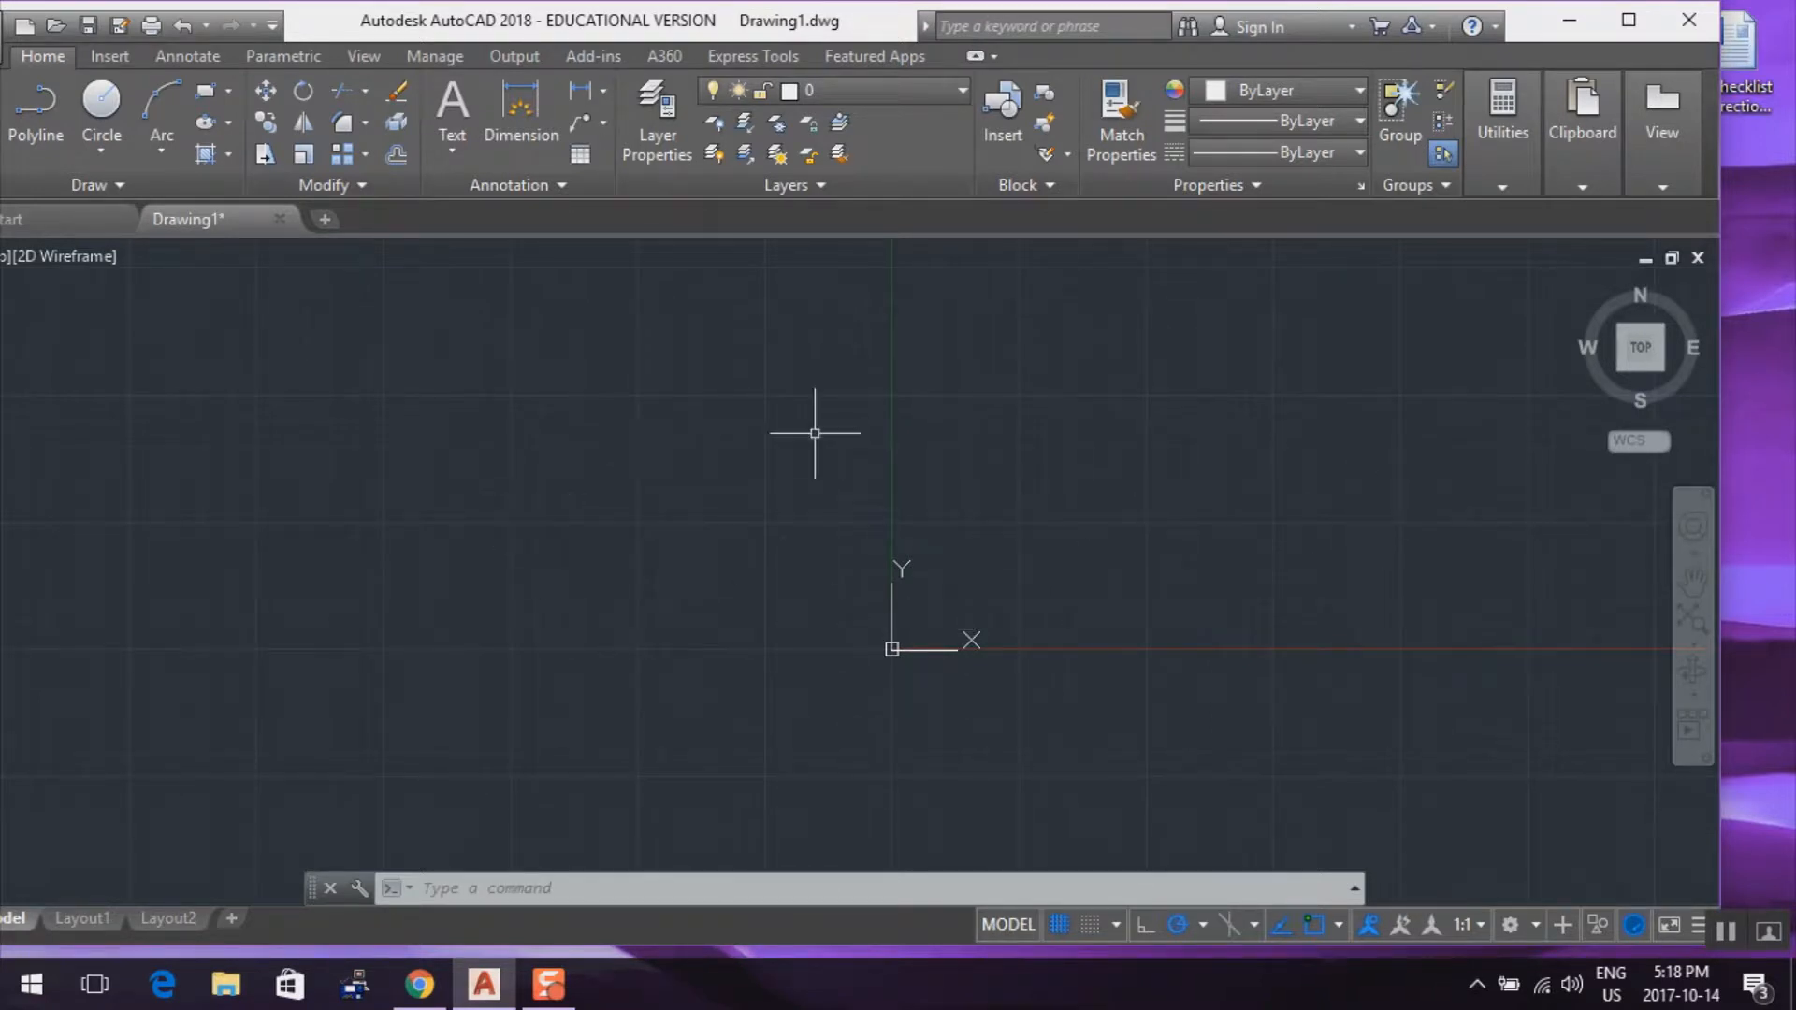
{"action": "left_click", "coordinate": [1696, 928]}
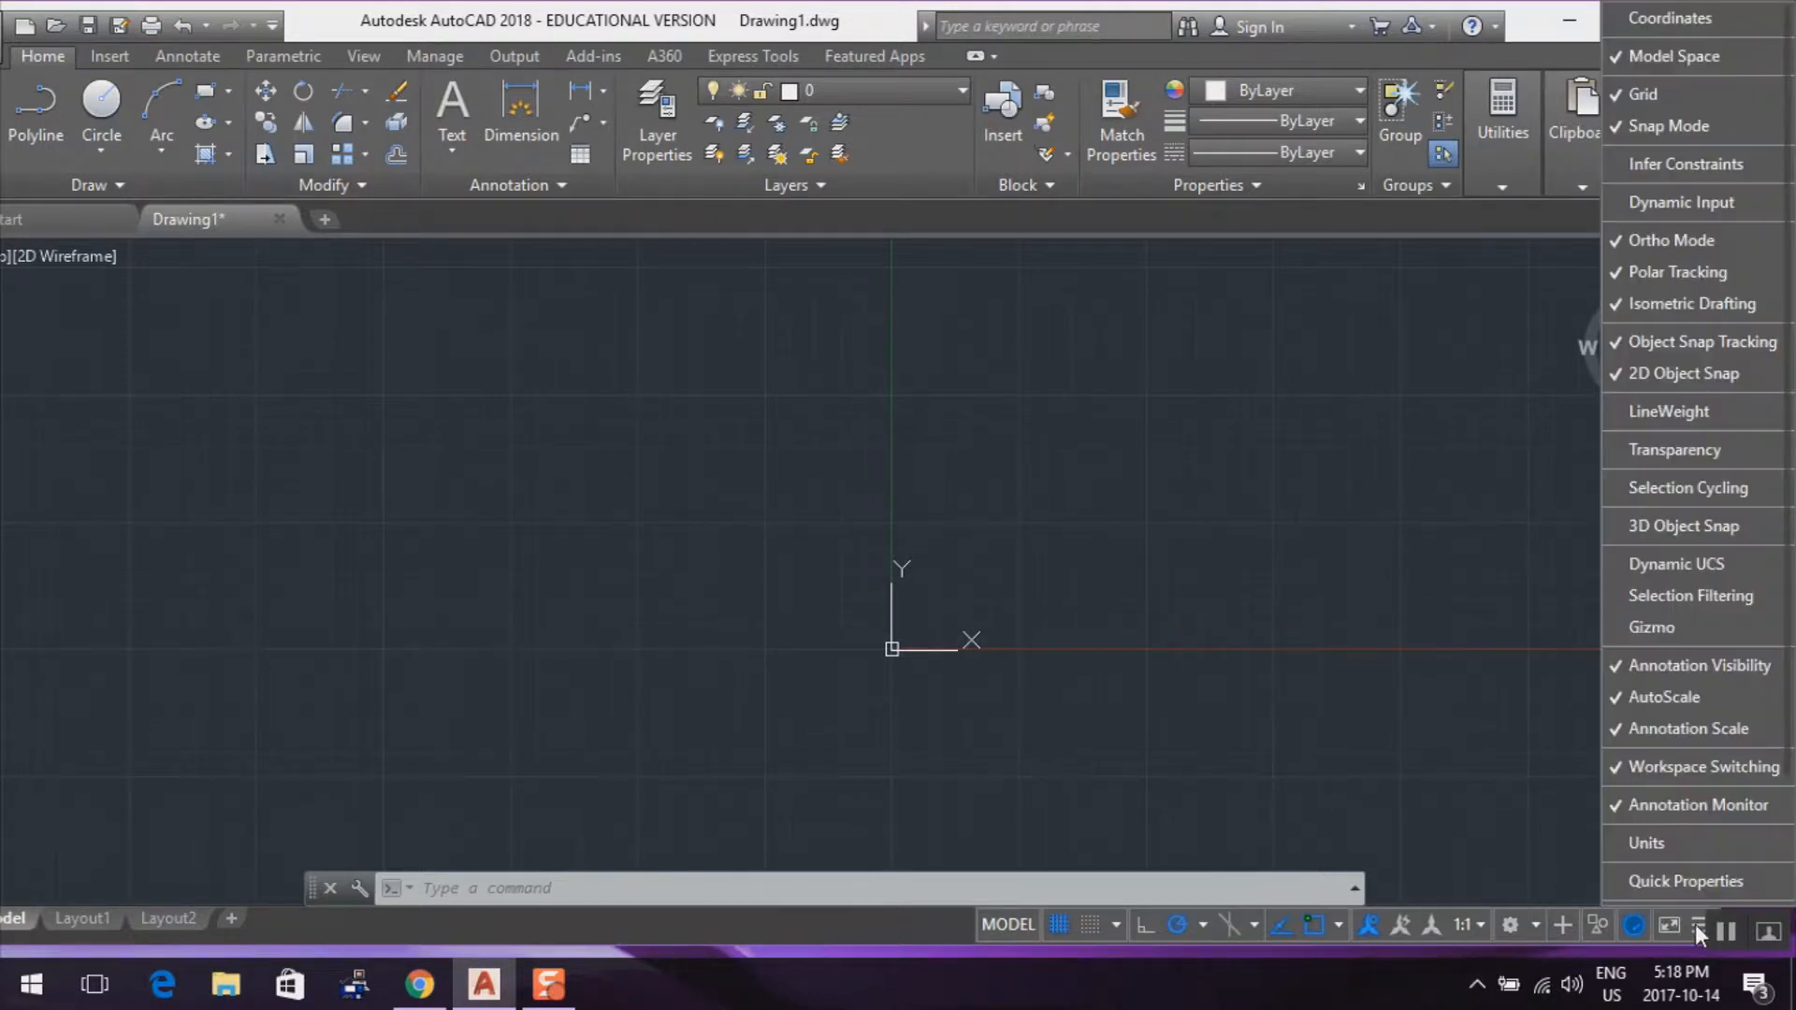
{"action": "left_click", "coordinate": [1670, 21]}
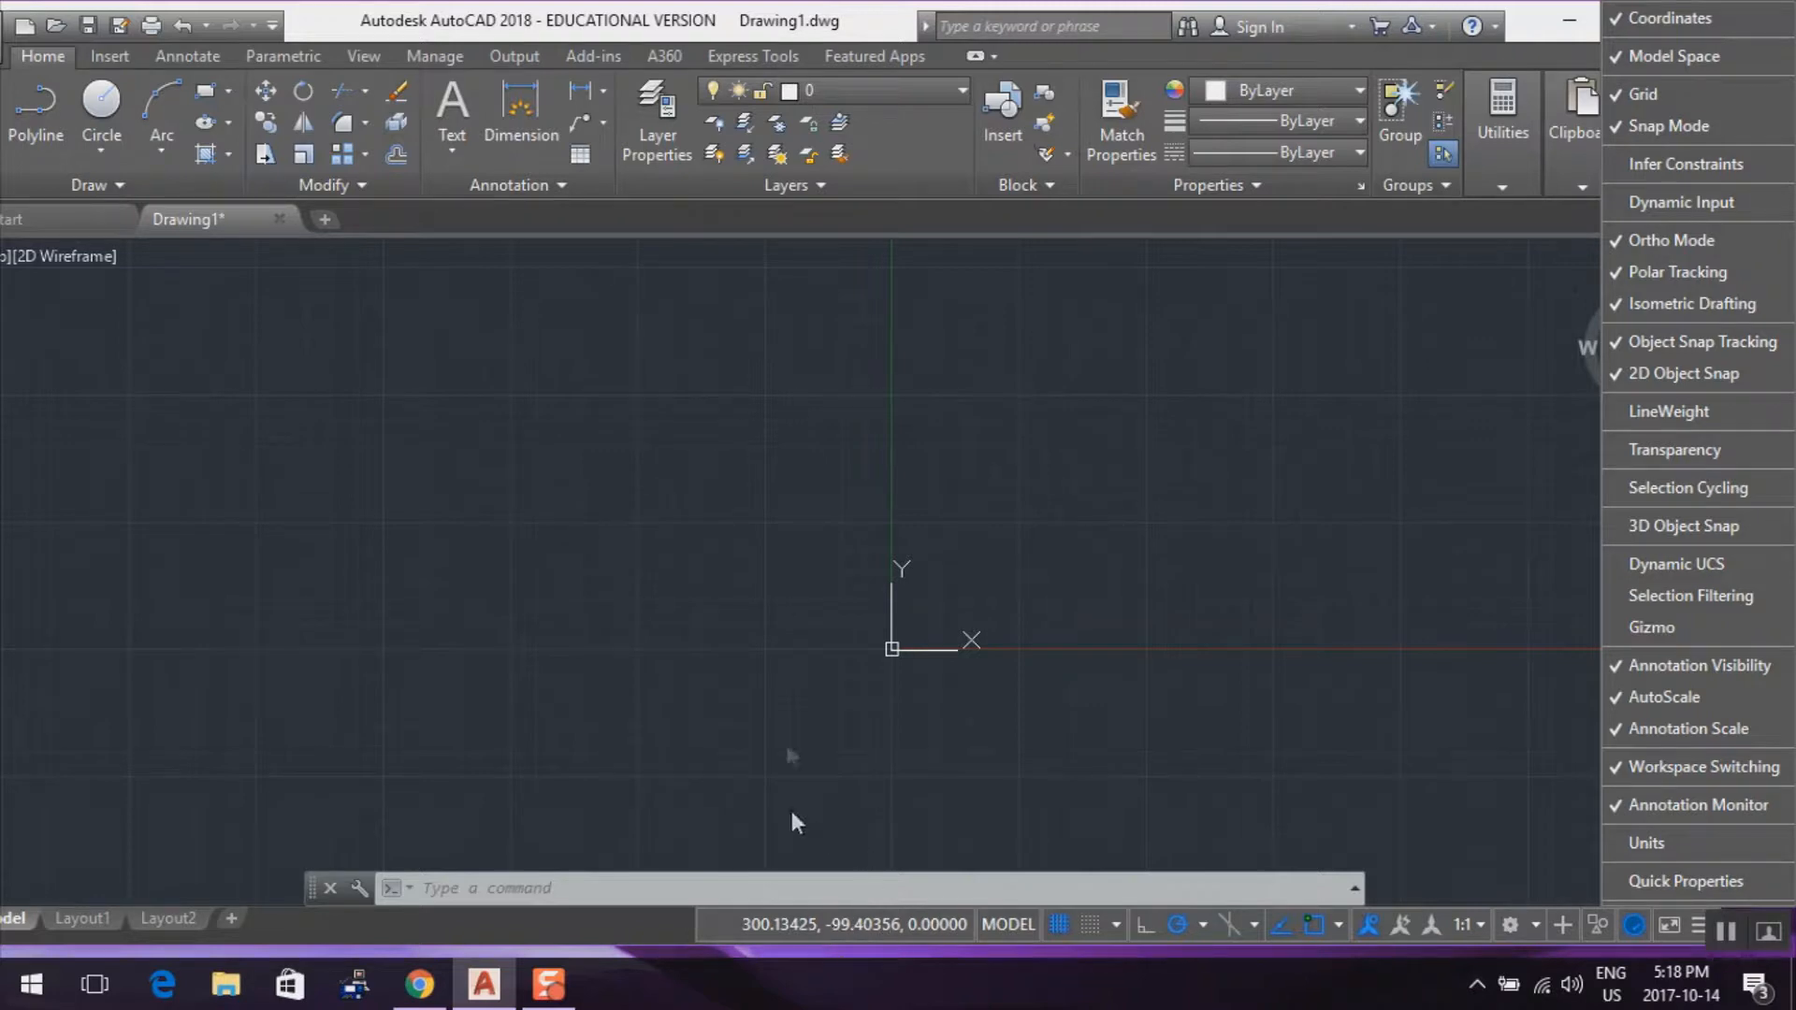
{"action": "left_click", "coordinate": [1234, 510]}
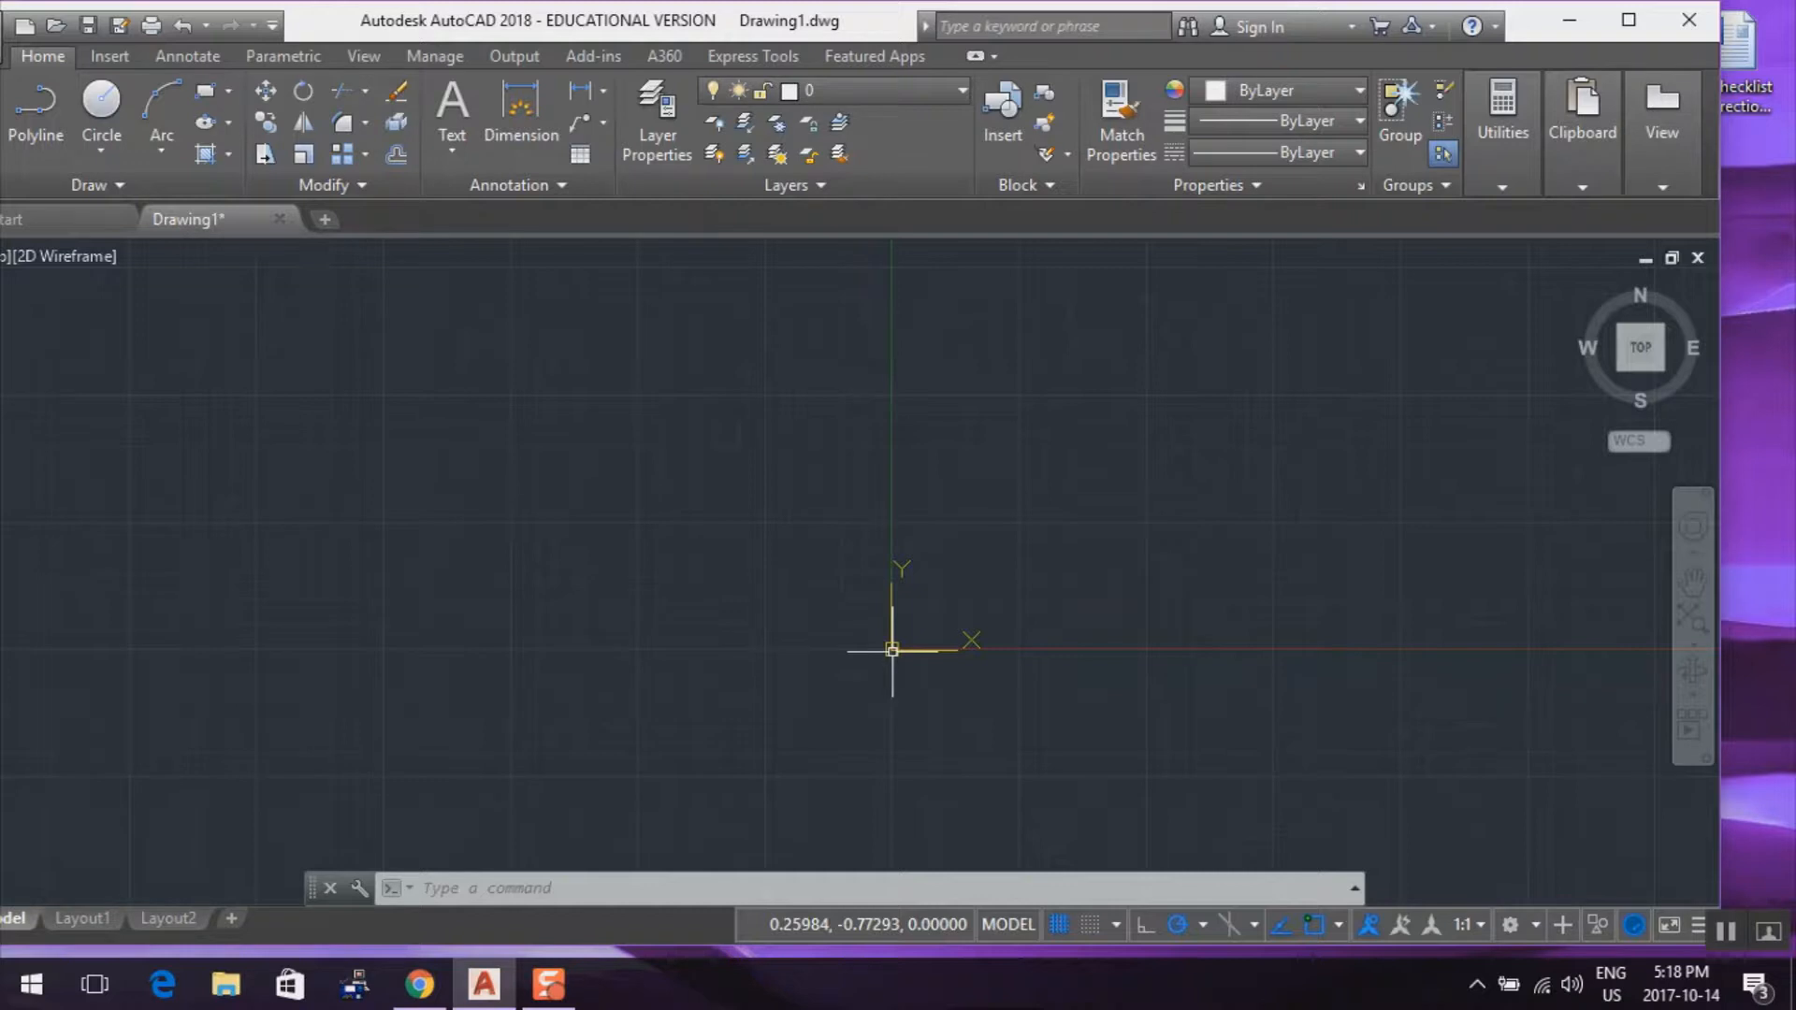
{"action": "scroll", "coordinate": [1002, 689], "scroll_direction": "up", "scroll_amount": 10}
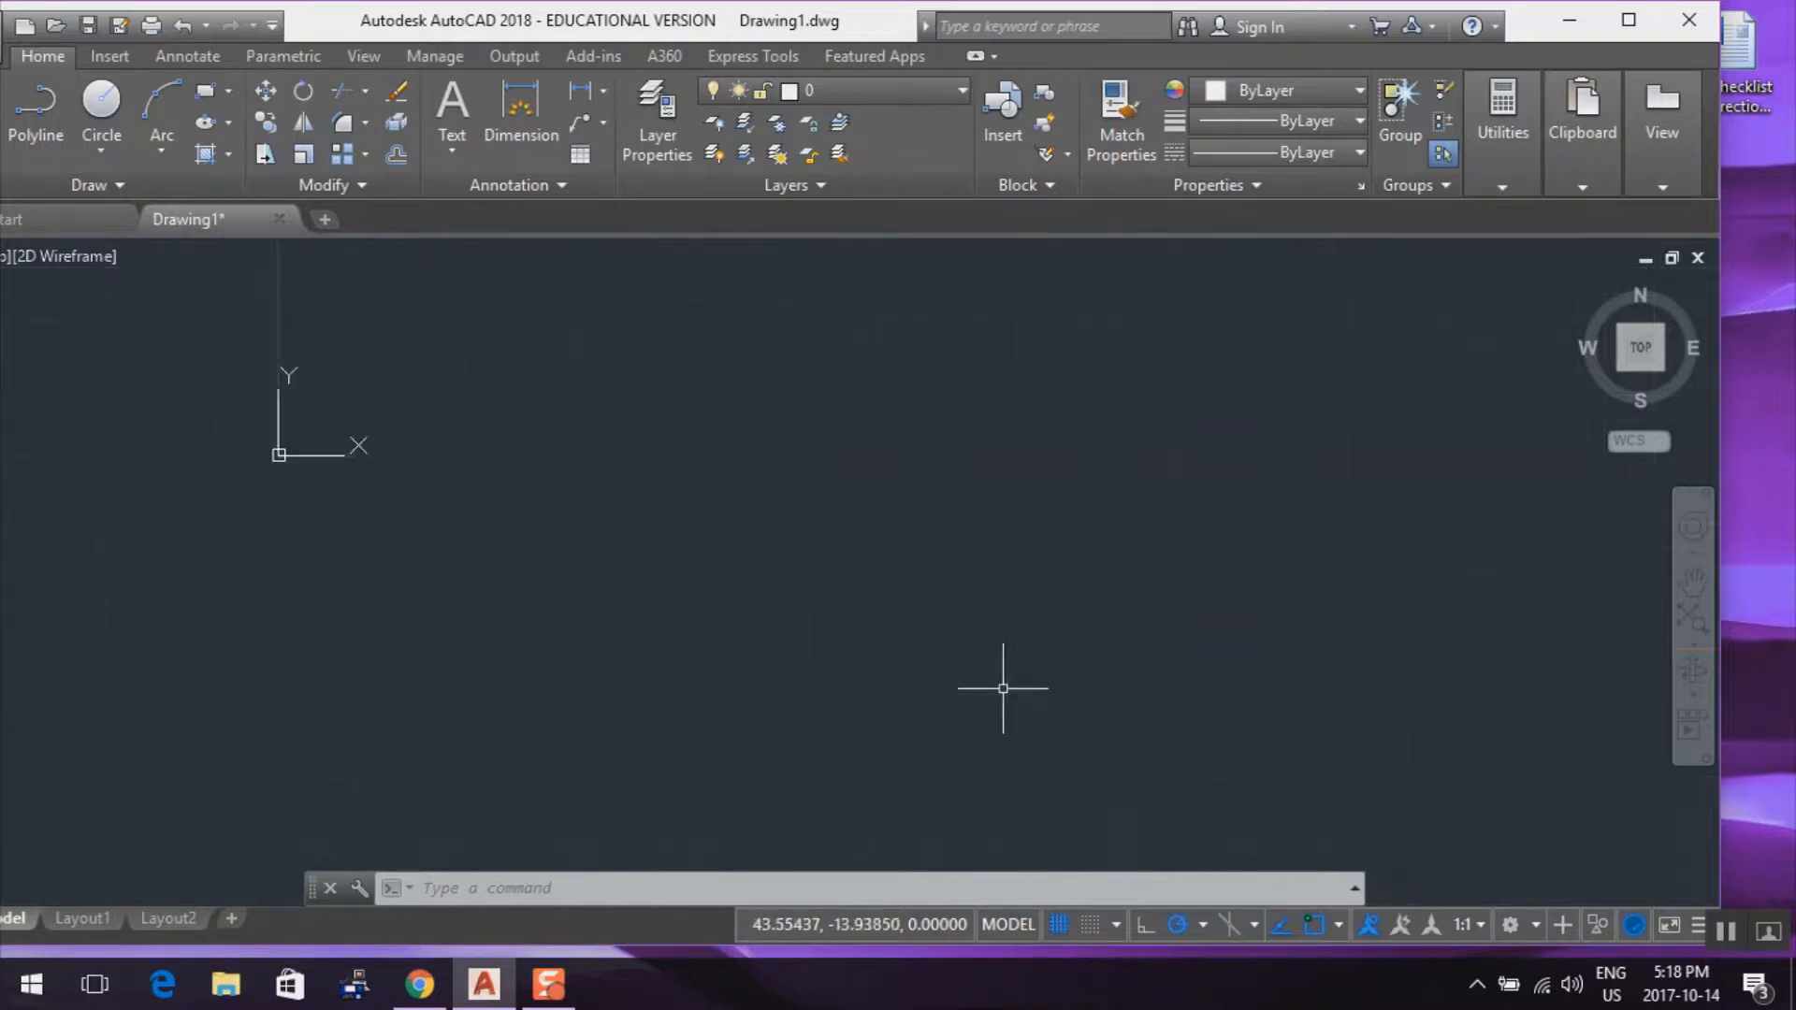
{"action": "scroll", "coordinate": [1003, 689], "scroll_direction": "down", "scroll_amount": 4}
{"action": "middle_click_drag", "start_coordinate": [1003, 688], "coordinate": [732, 604]}
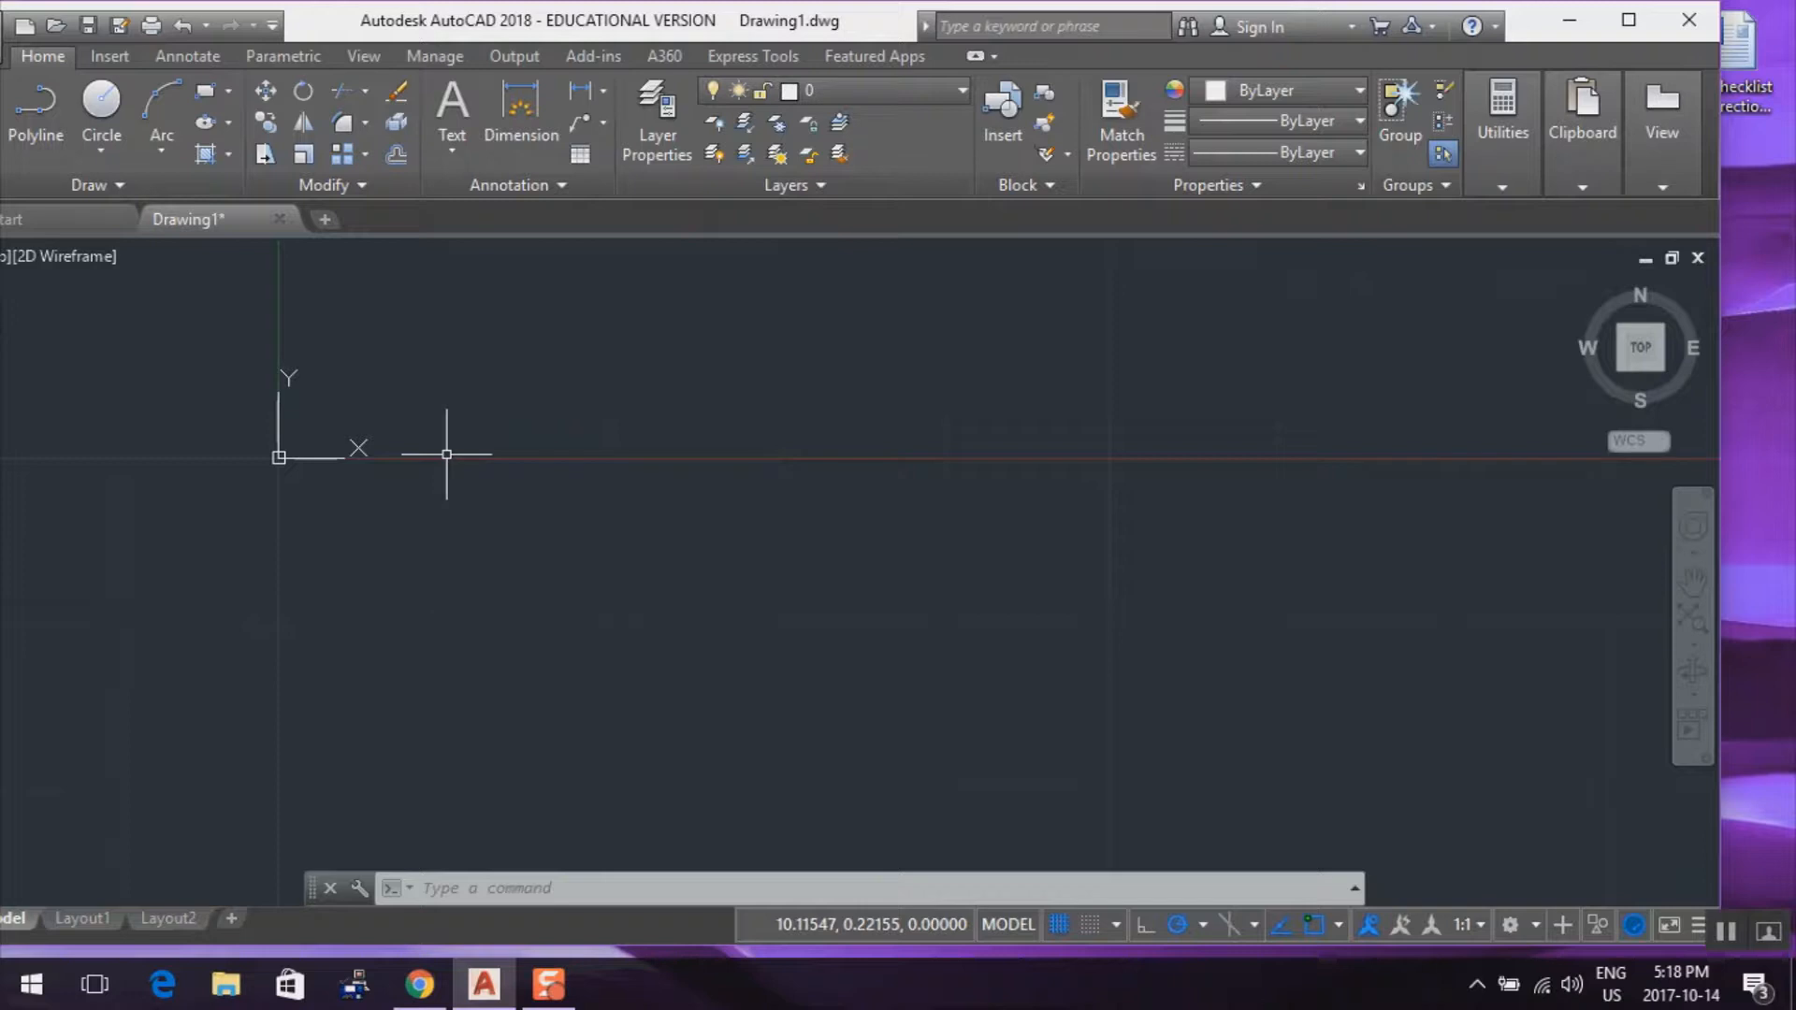
Set the drawing units' length precision to 0.00 and the insertion scale to inches
{"action": "type", "text": "units"}
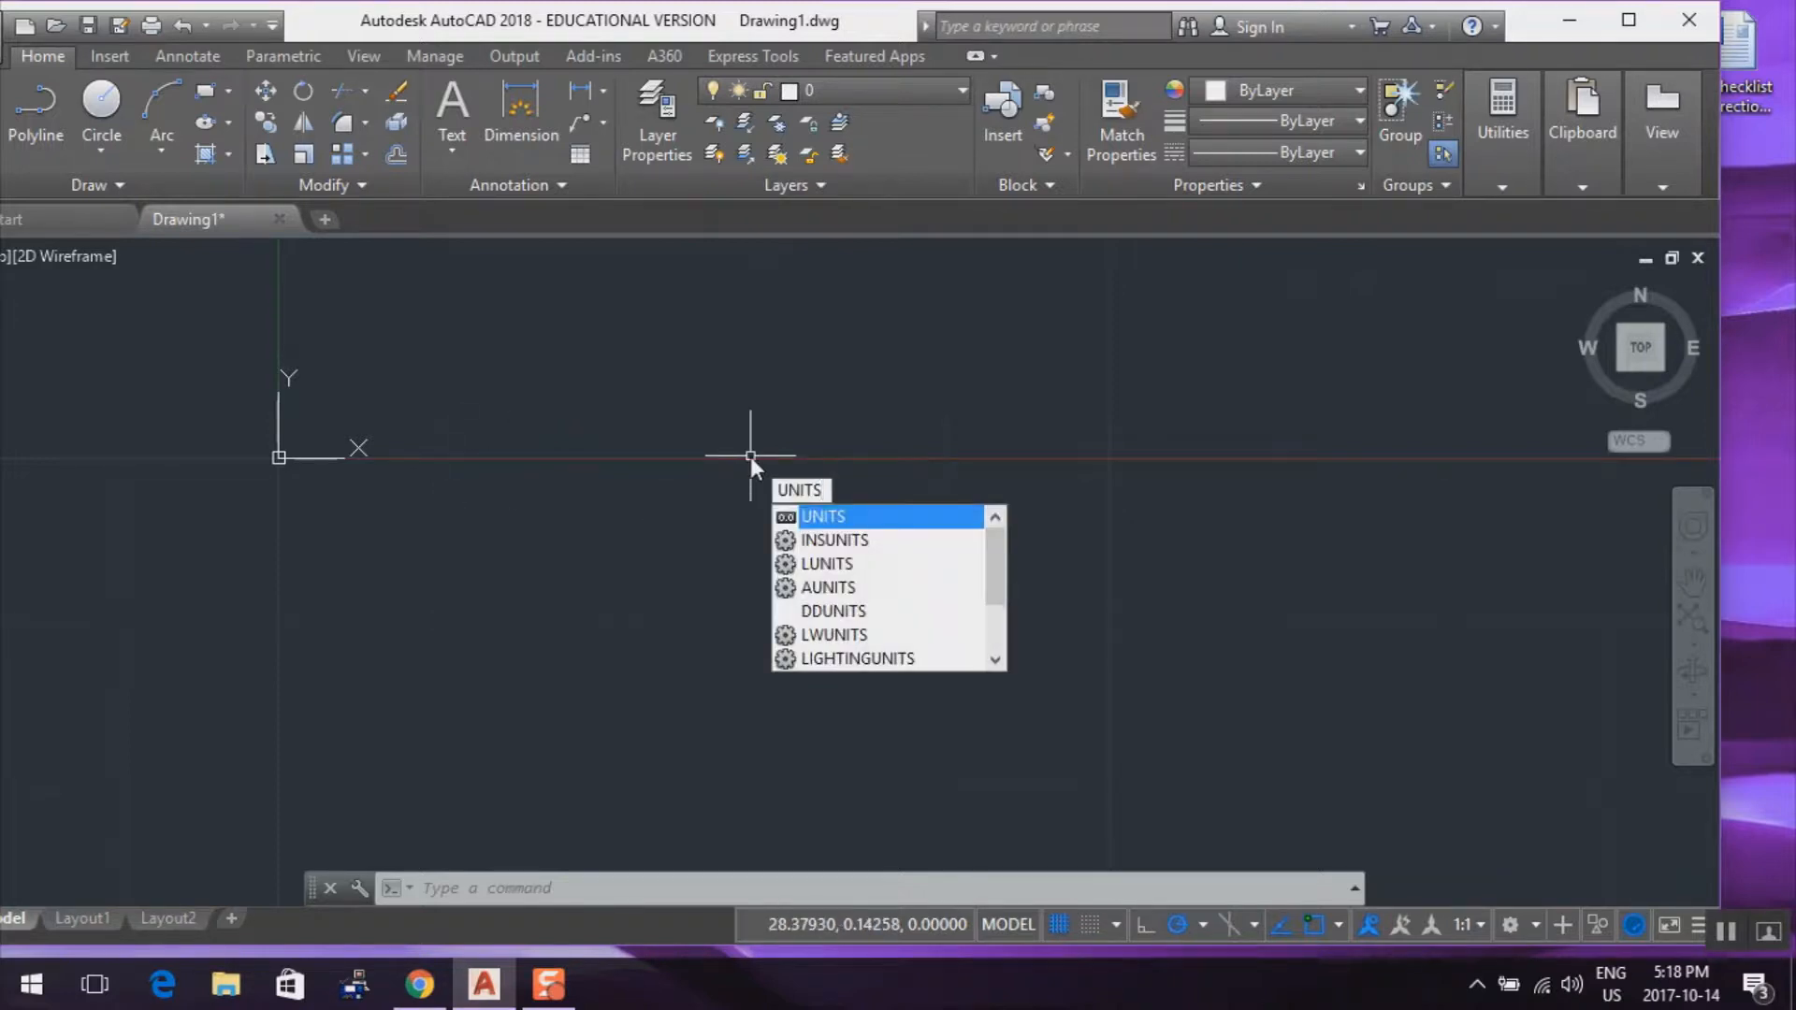
{"action": "key", "text": "Return"}
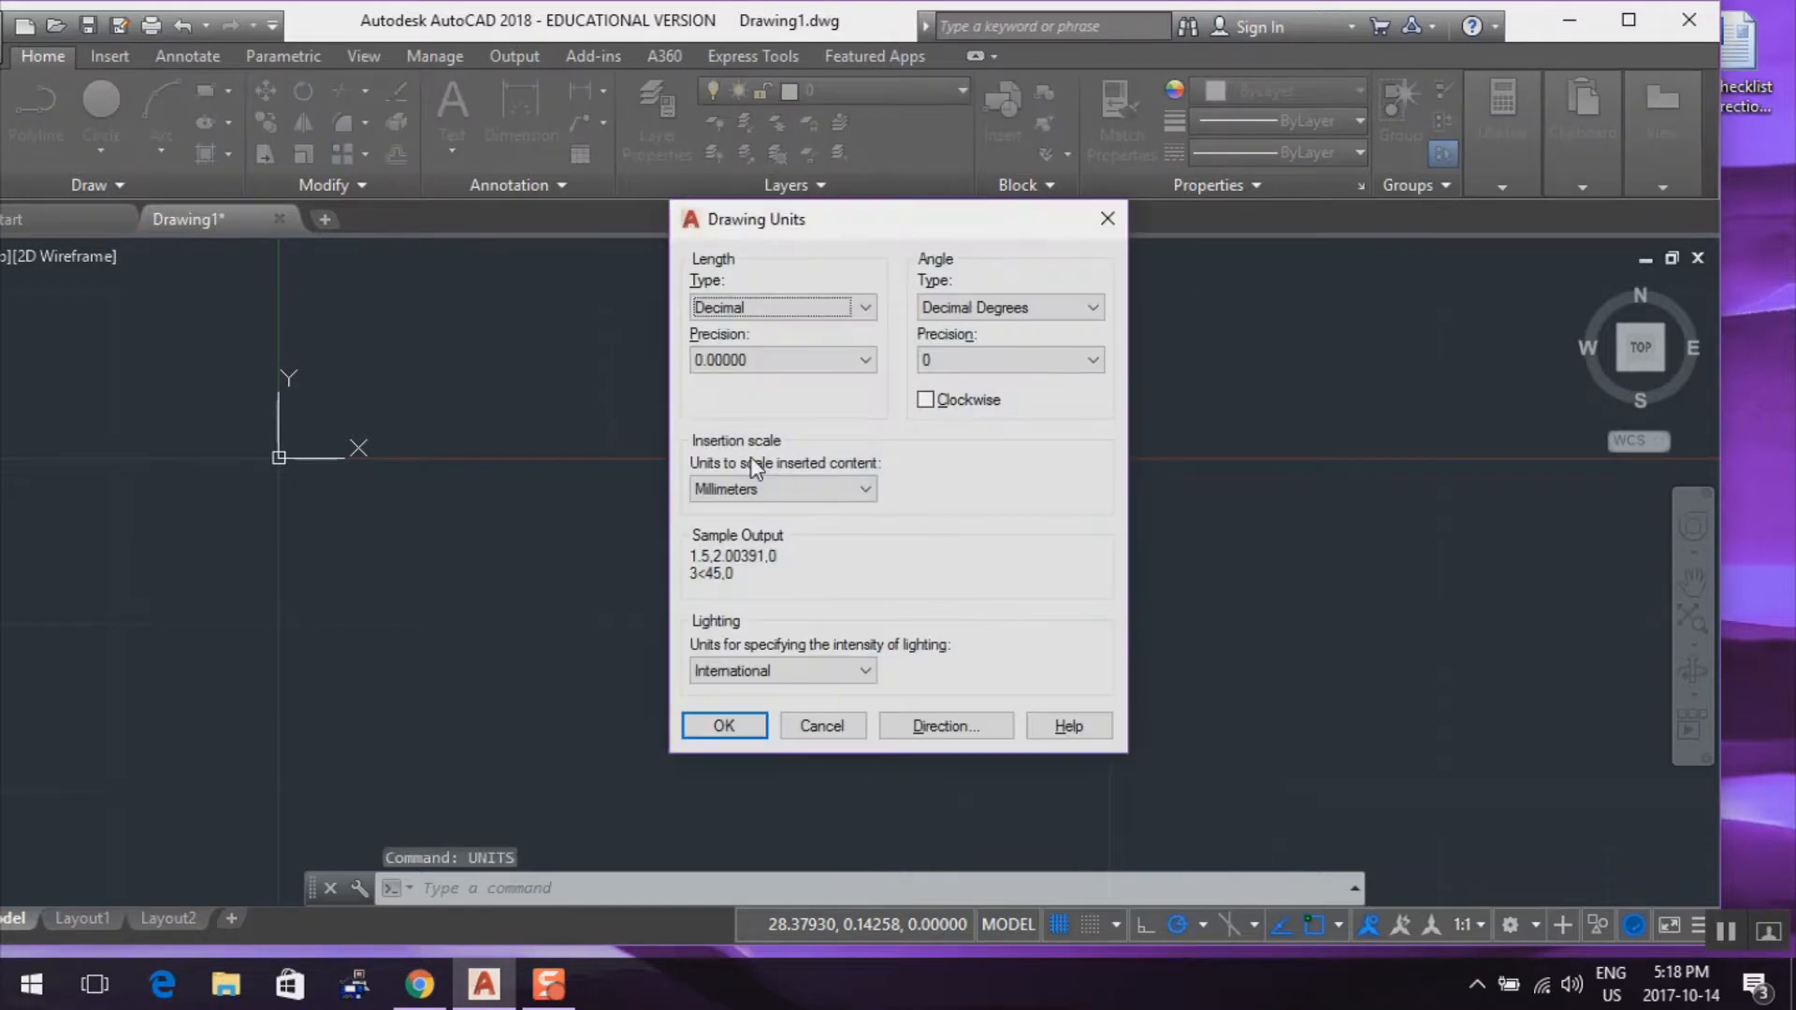
{"action": "left_click", "coordinate": [864, 361]}
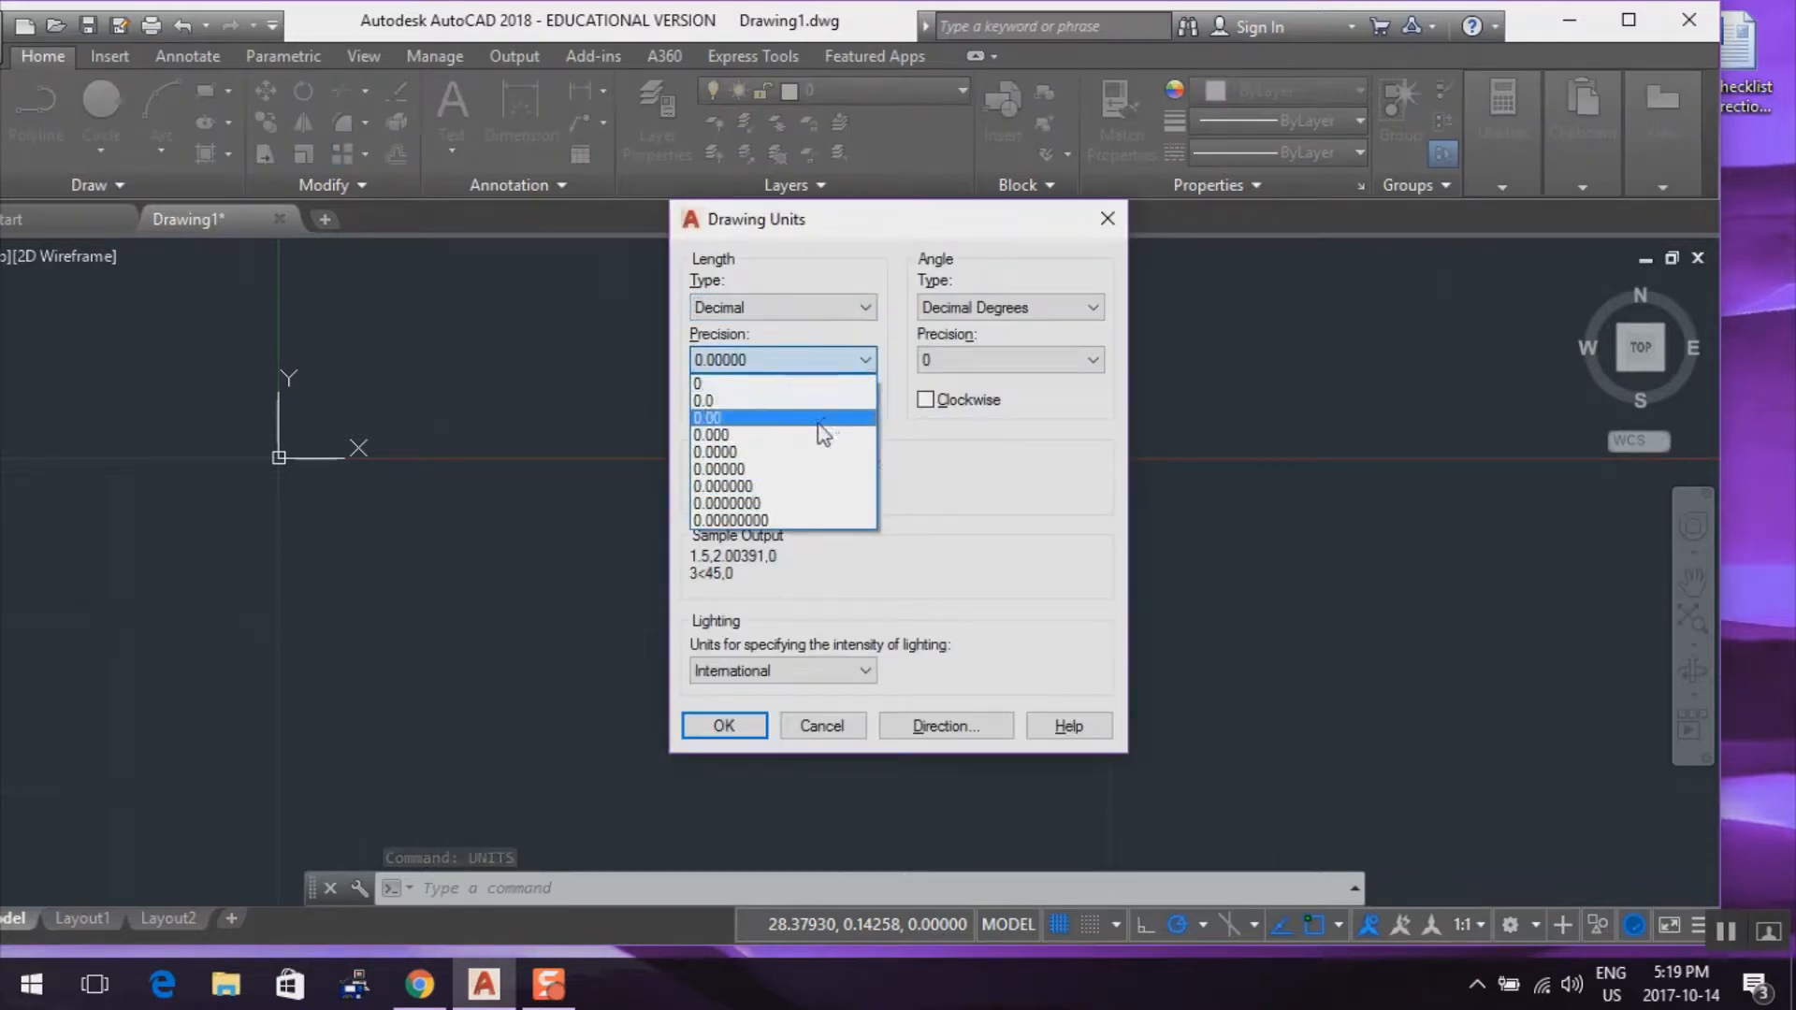
{"action": "left_click", "coordinate": [821, 418]}
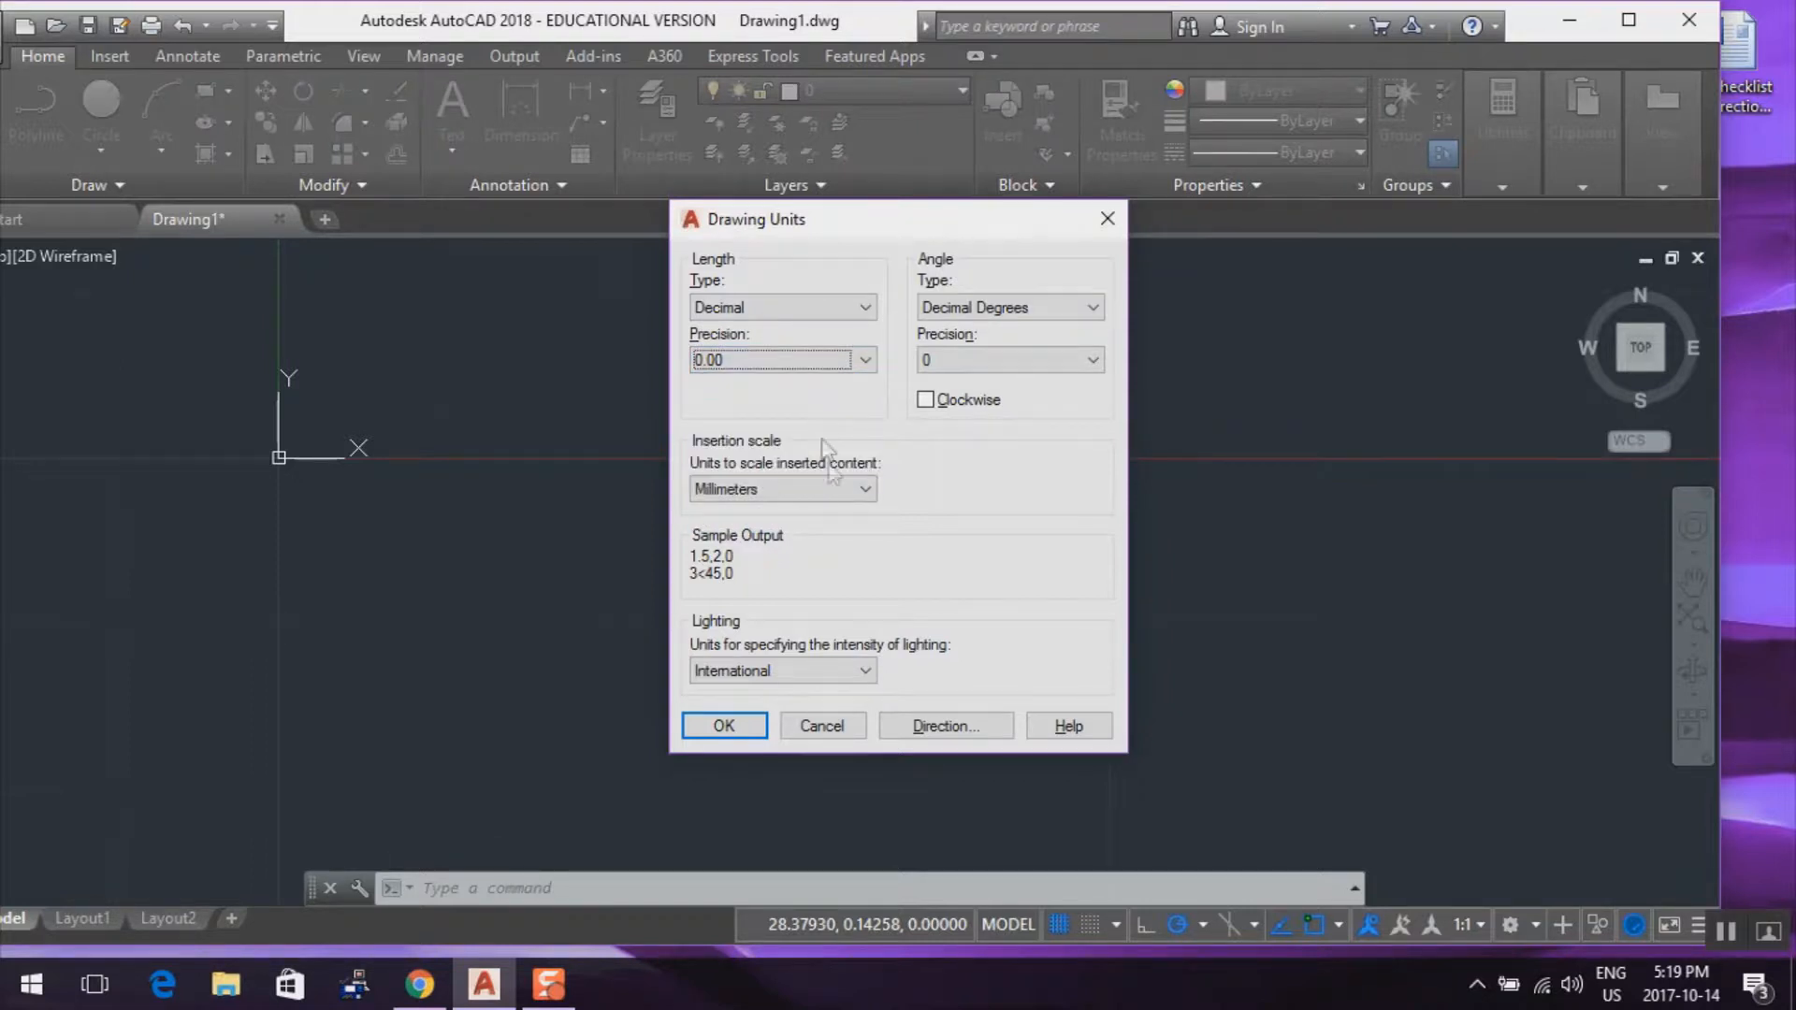
{"action": "left_click", "coordinate": [865, 490]}
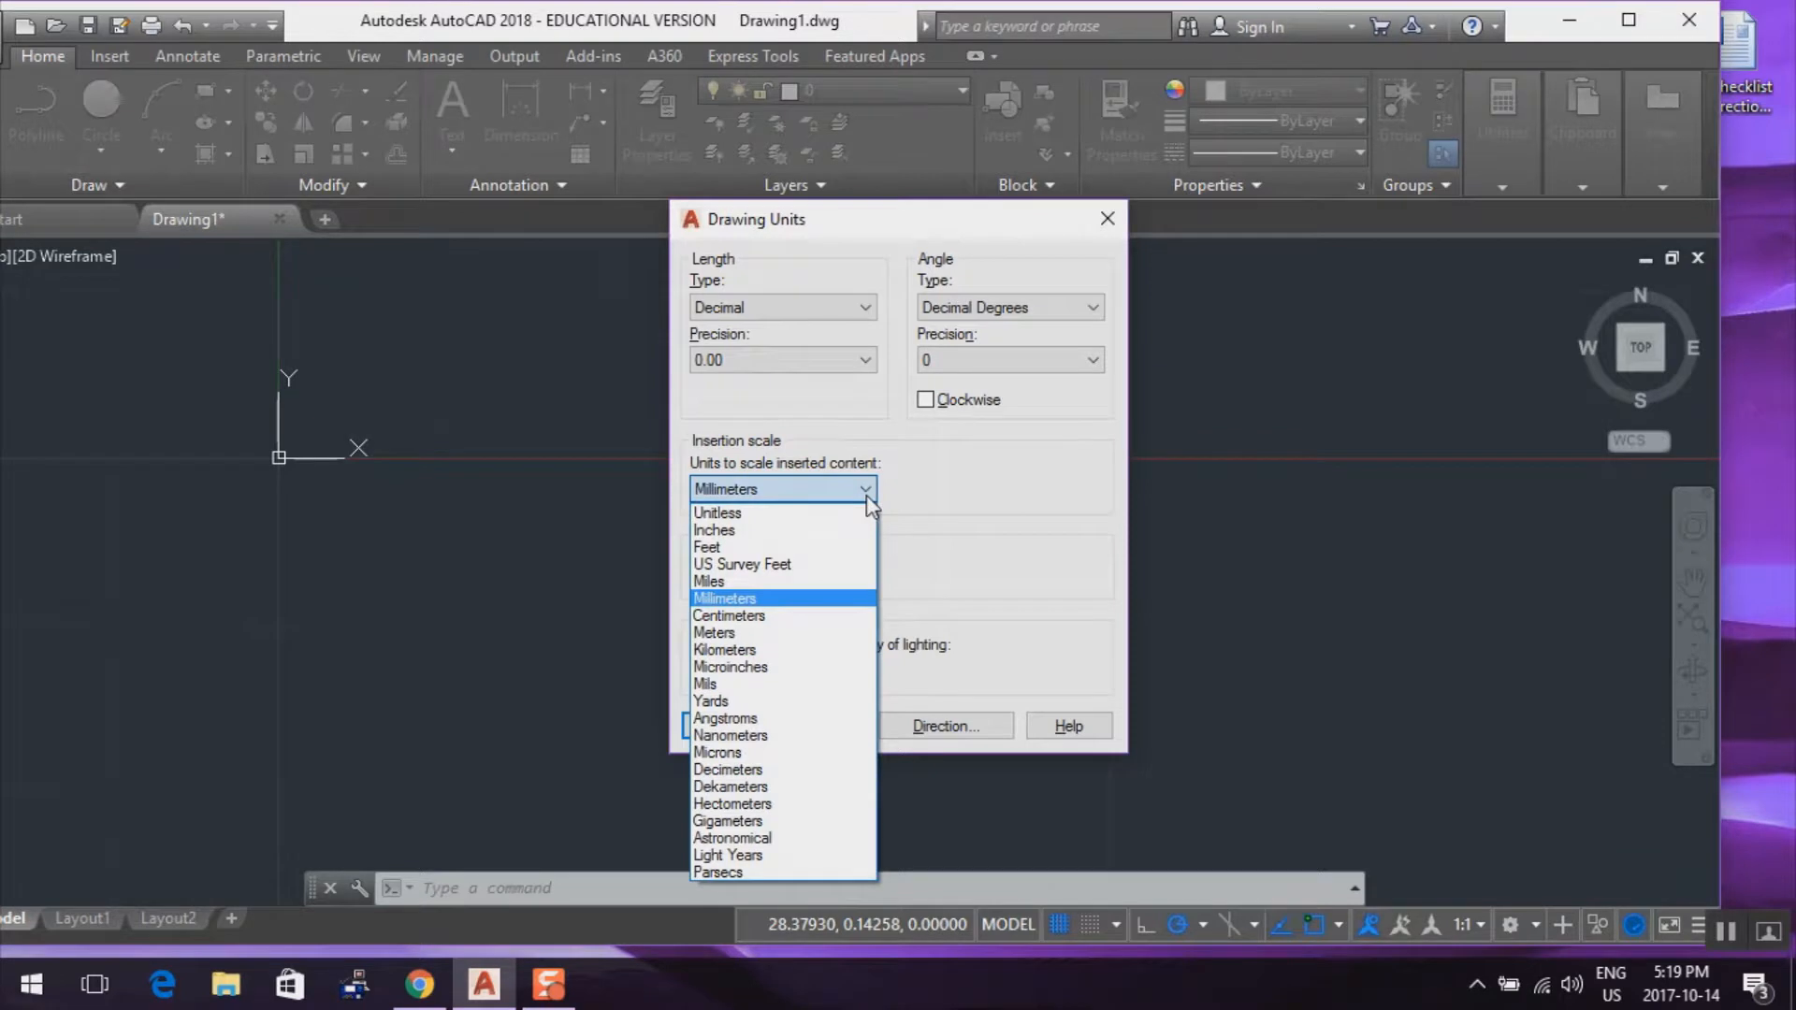
{"action": "left_click", "coordinate": [745, 530]}
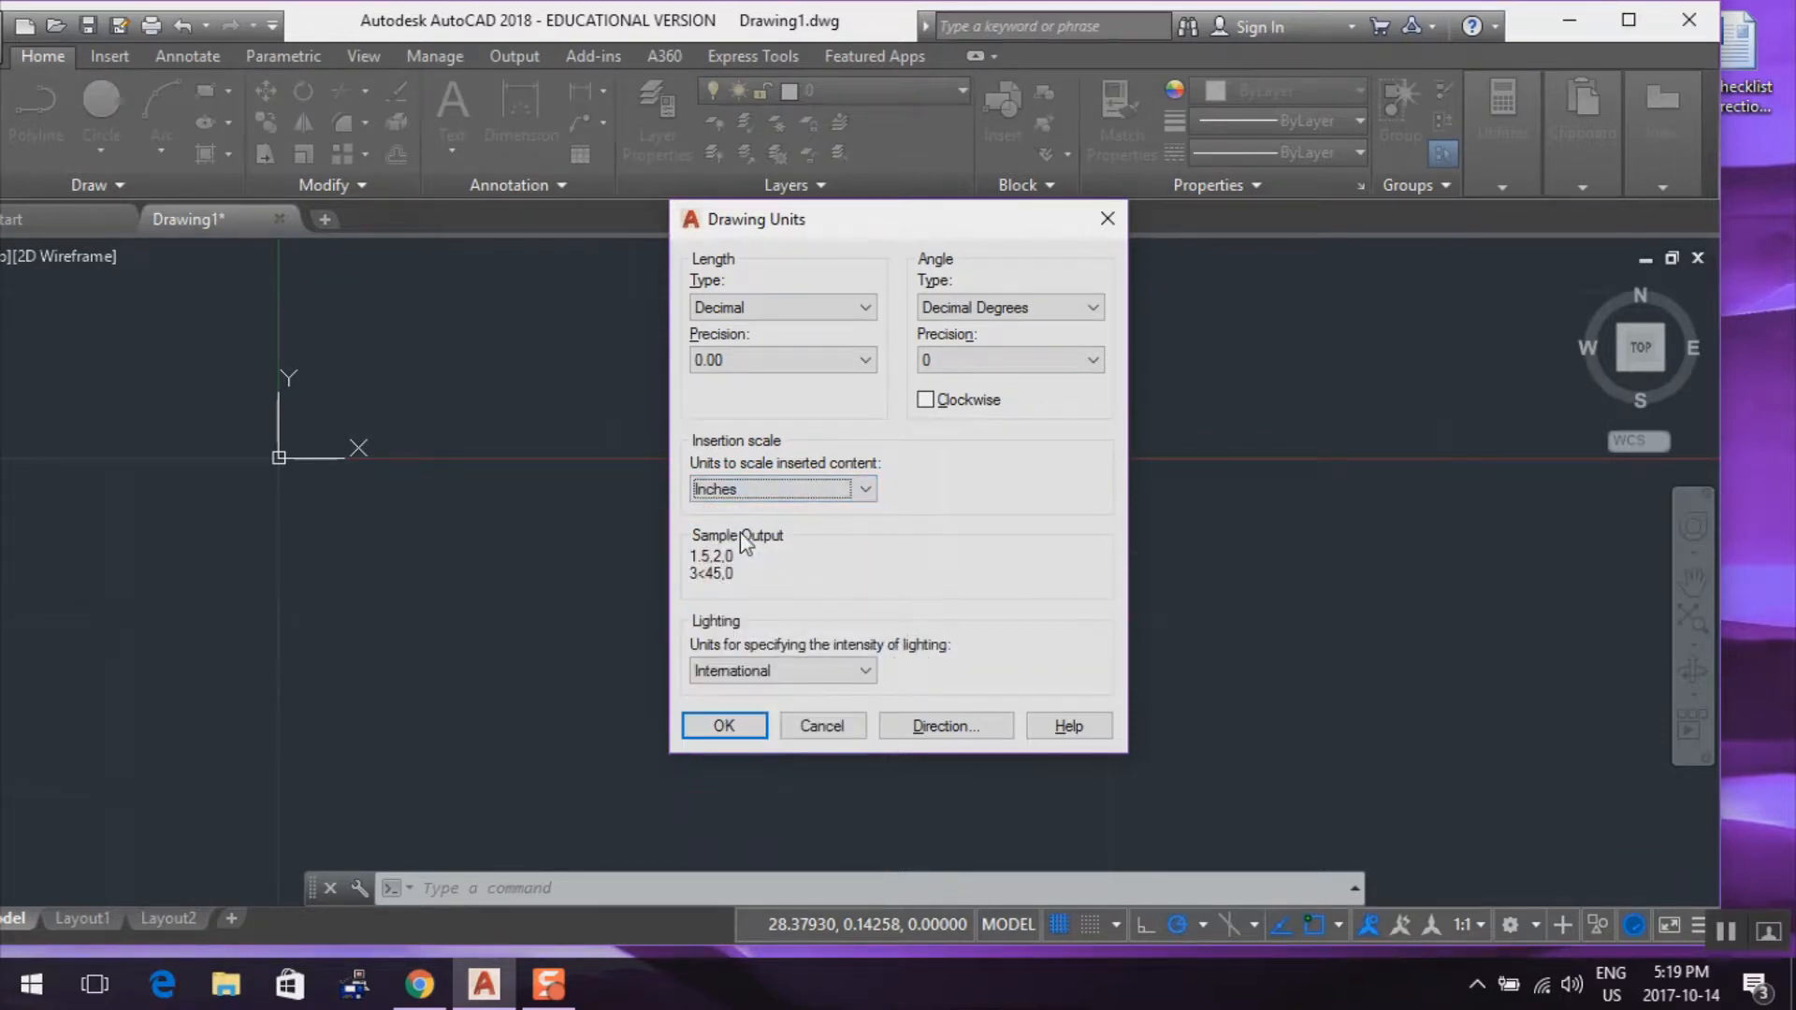
{"action": "left_click", "coordinate": [725, 725]}
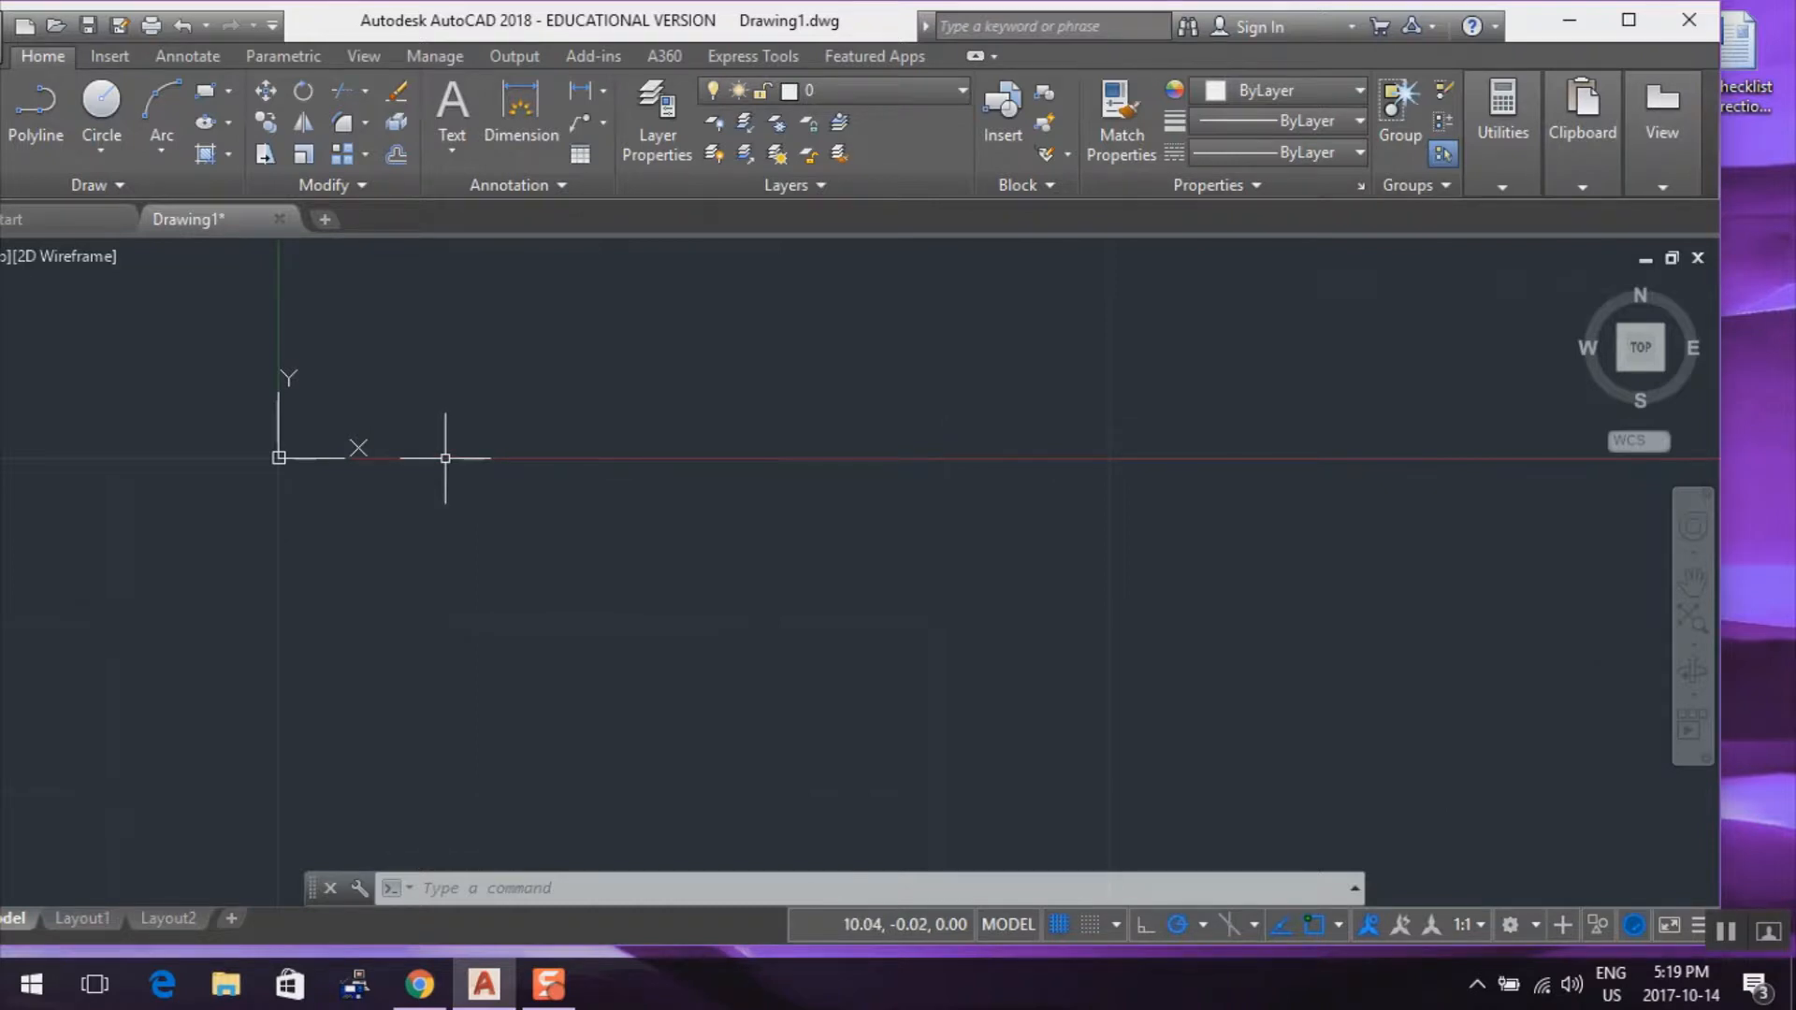
Set the grid spacing to 1 with the GRID command
{"action": "type", "text": "g"}
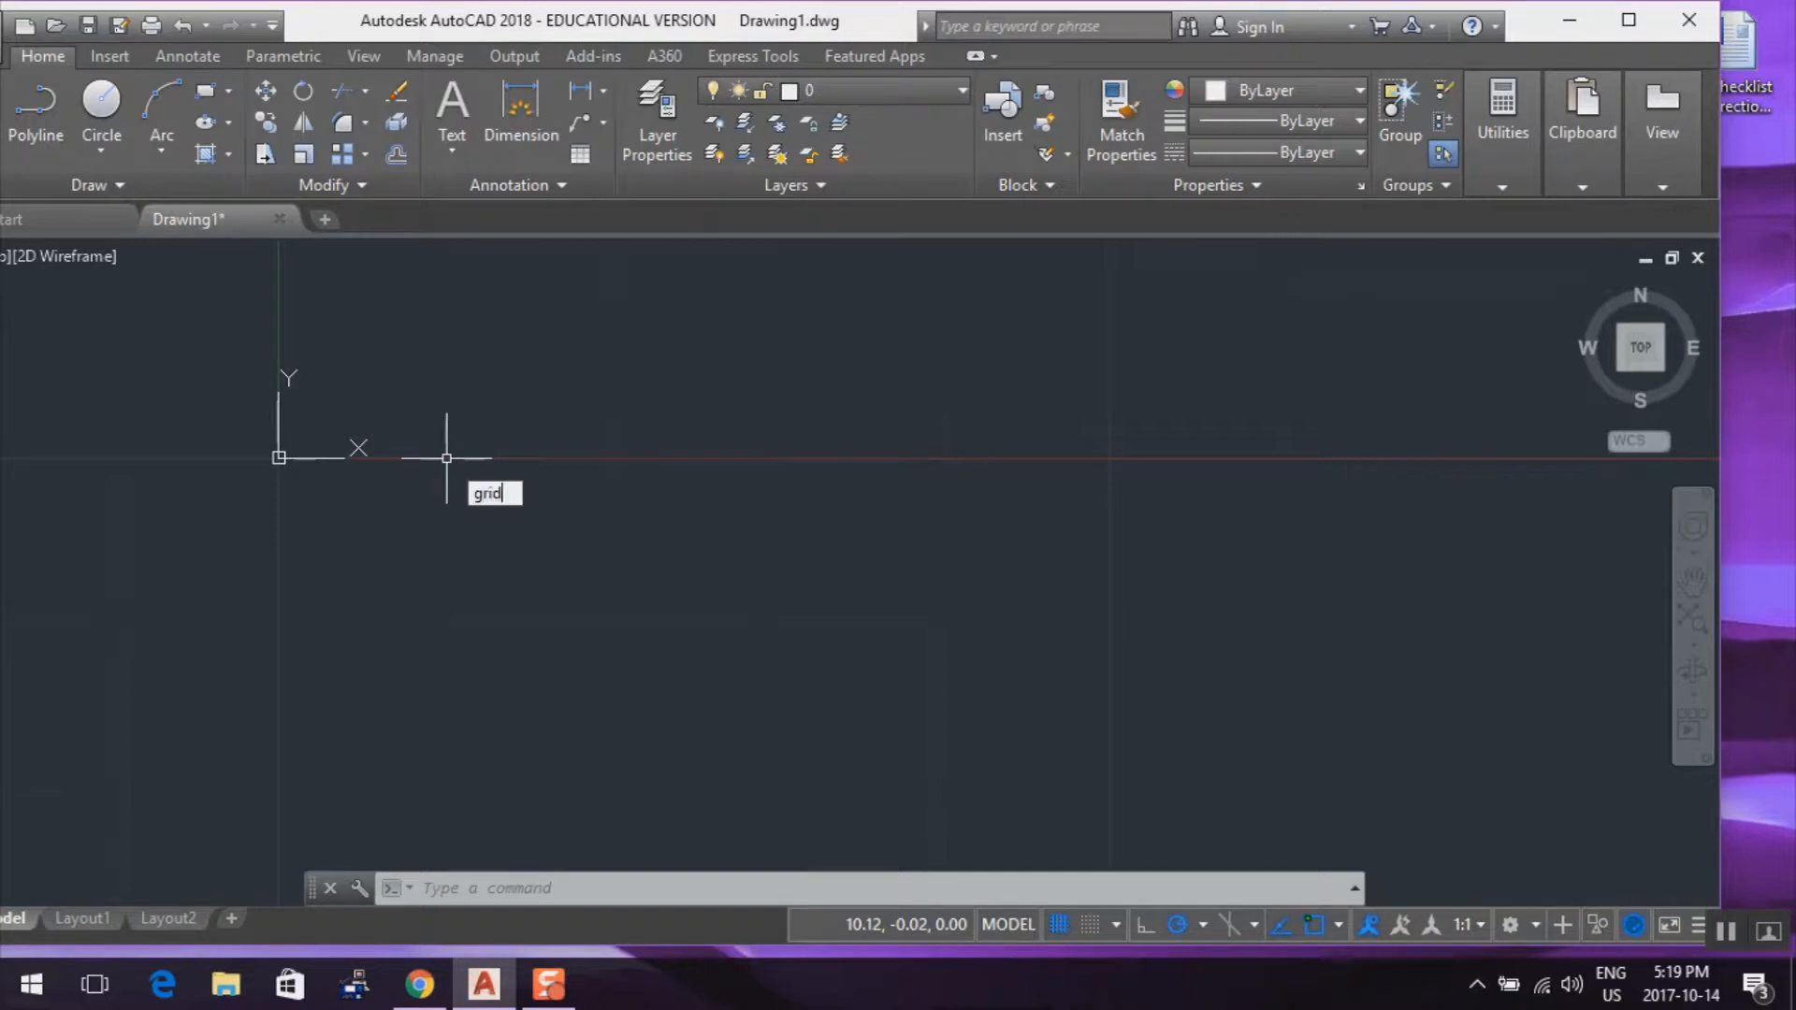
{"action": "type", "text": "rid"}
{"action": "key", "text": "Return"}
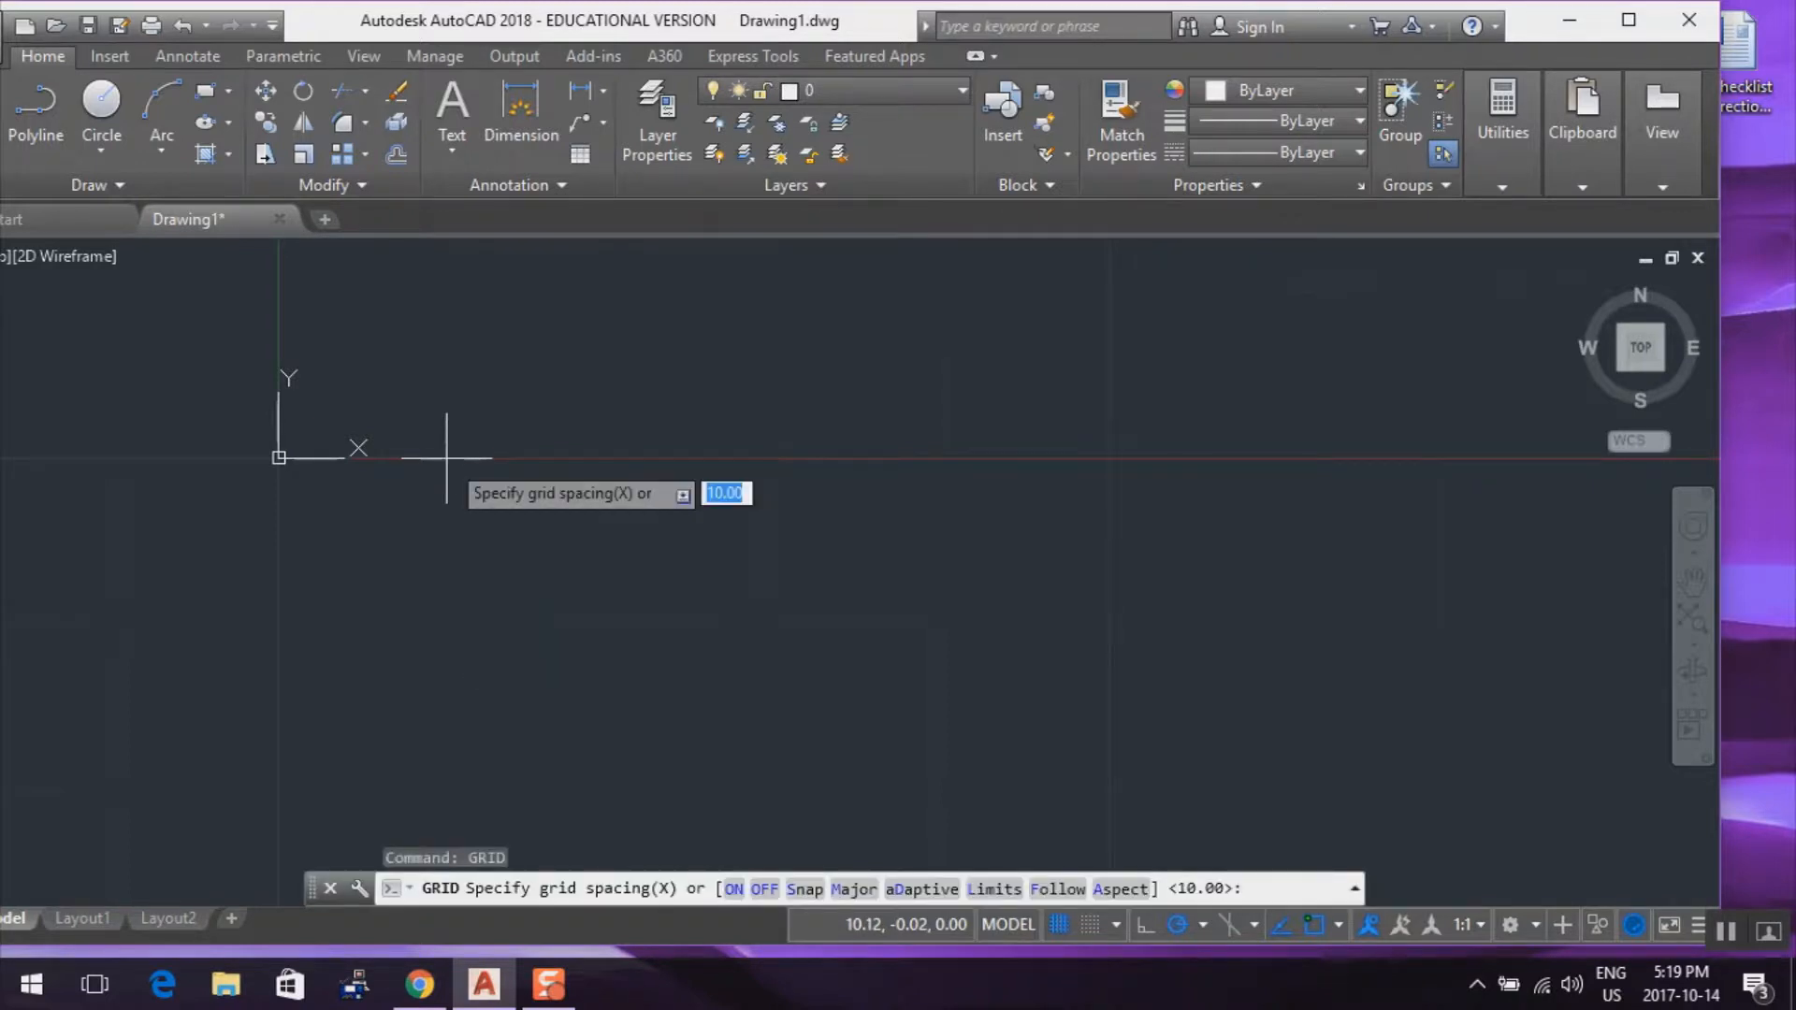
{"action": "type", "text": "1"}
{"action": "key", "text": "Return"}
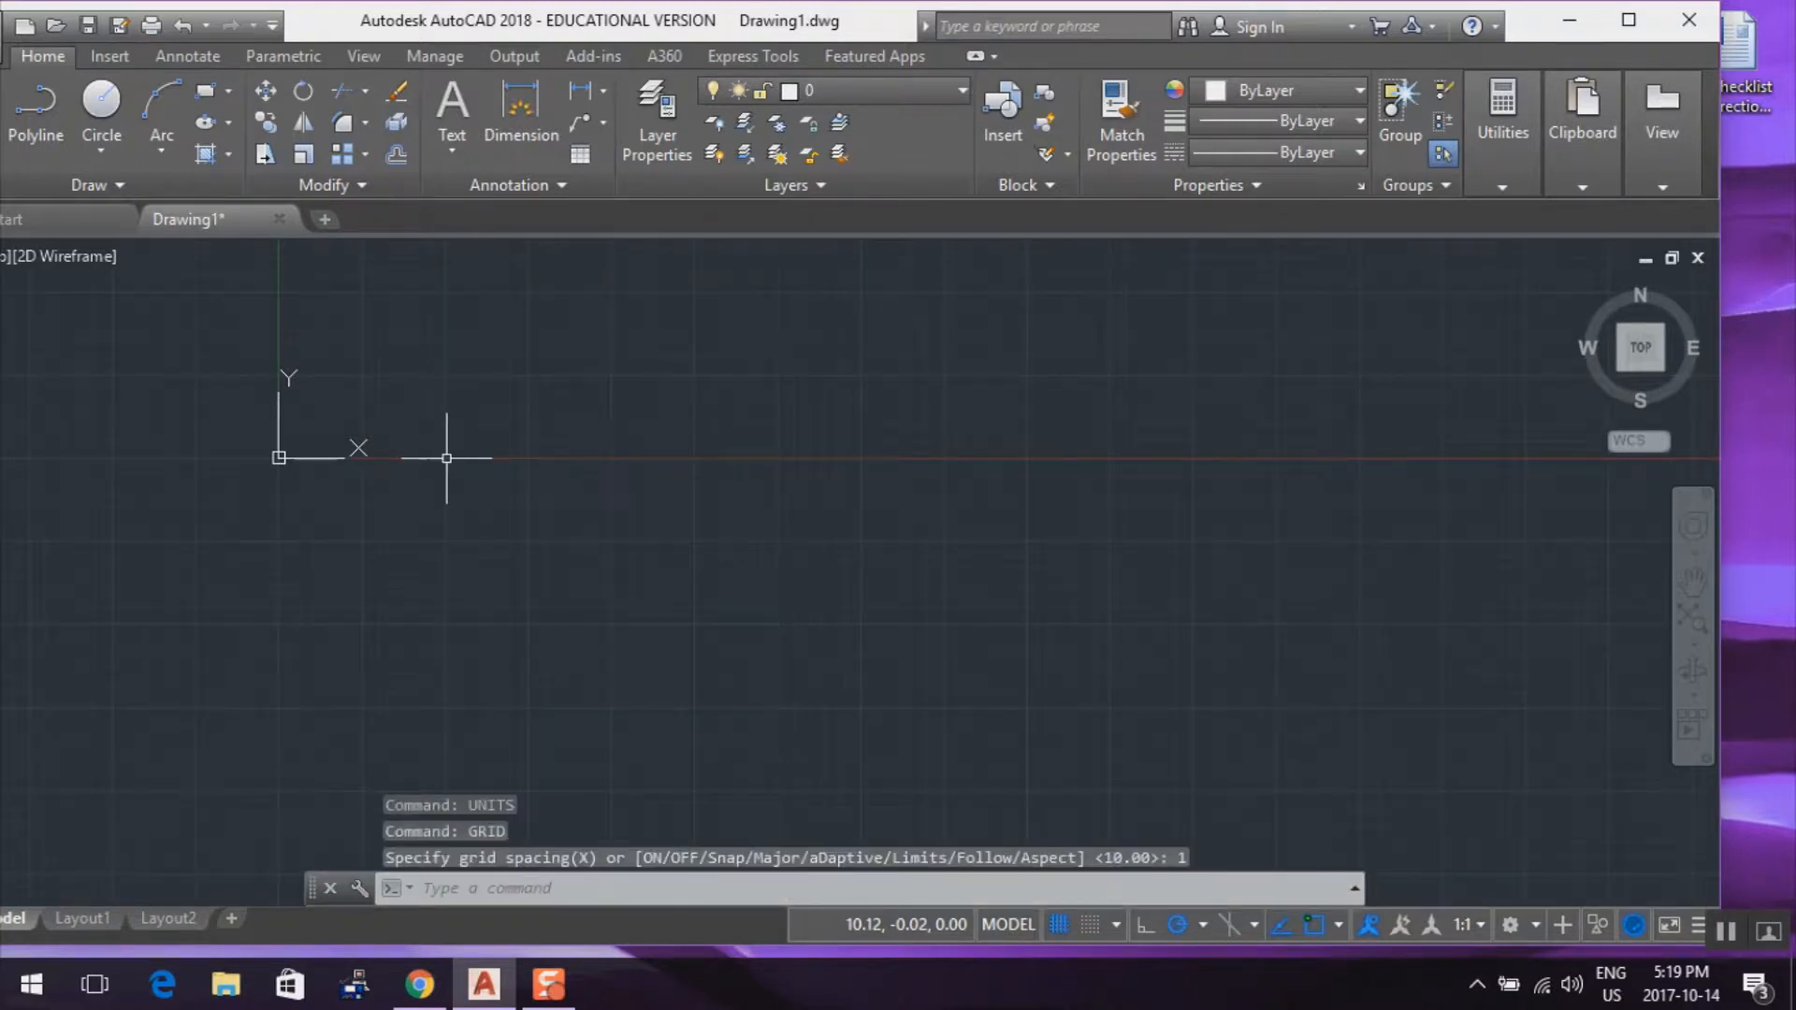
Frame the drawing view around the origin and the positive X axis, and maximize the program window
{"action": "scroll", "coordinate": [446, 458], "scroll_direction": "up", "scroll_amount": 6}
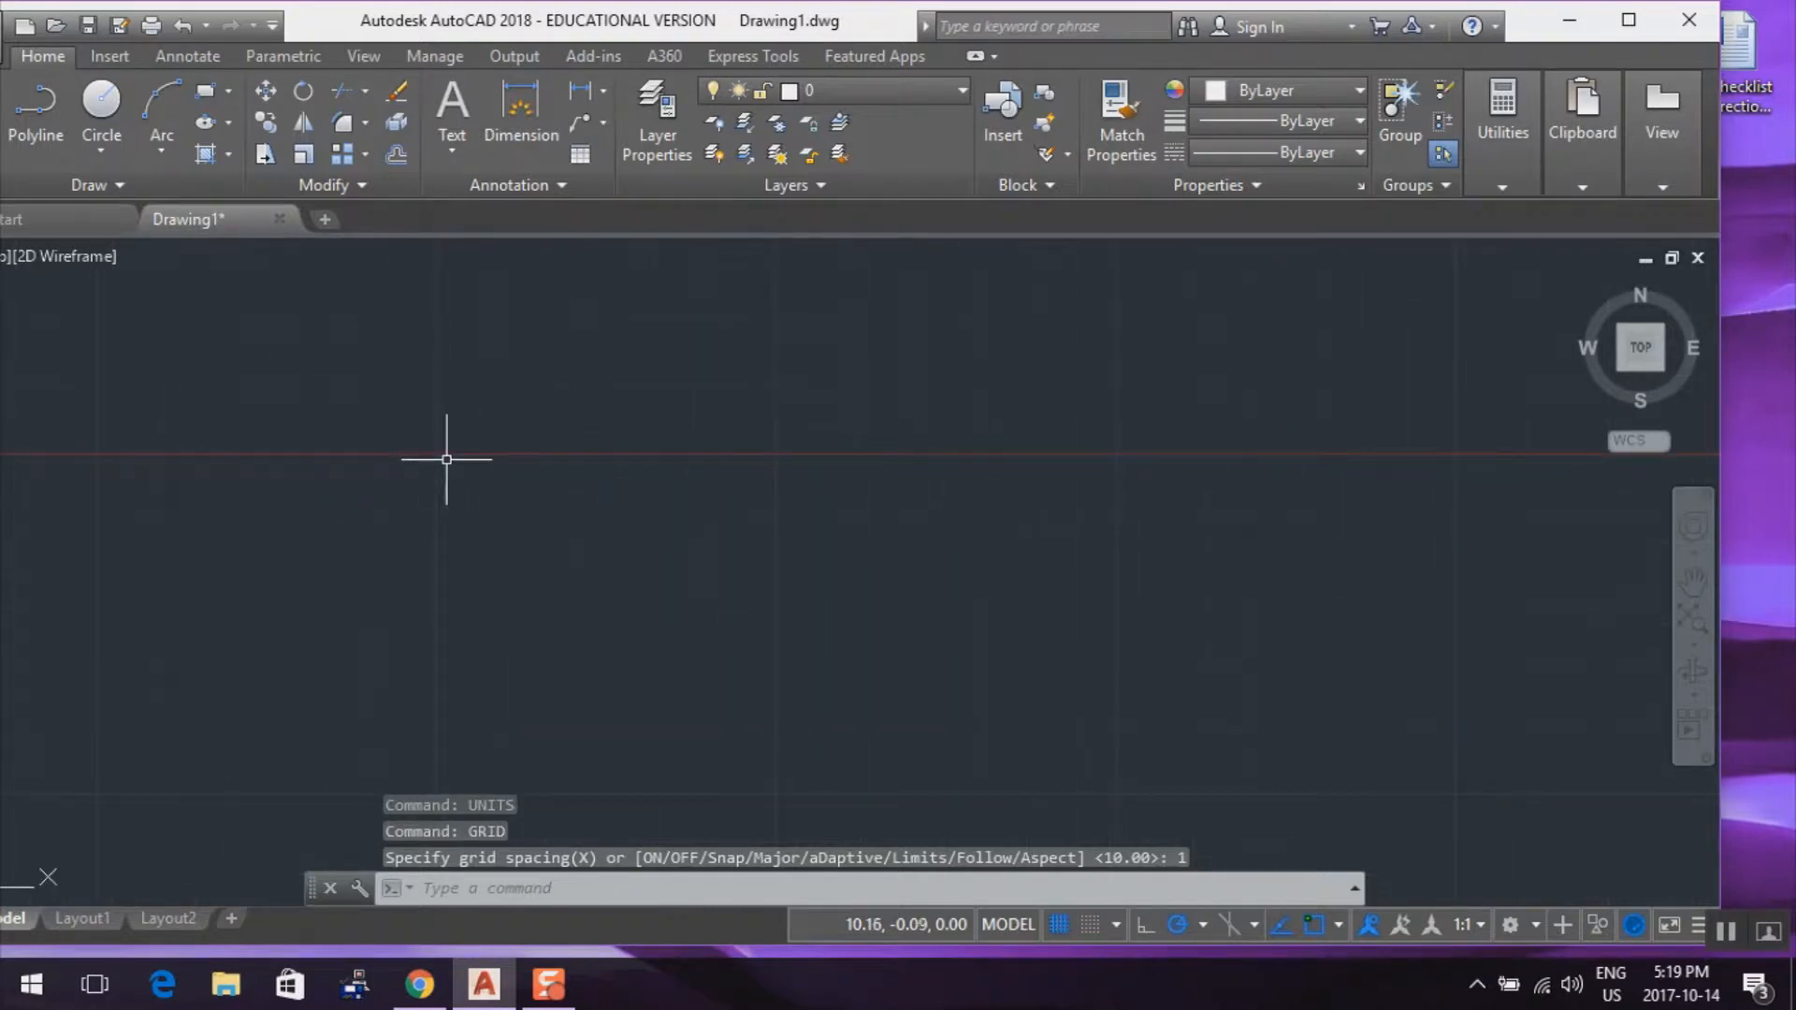
{"action": "mouse_move", "coordinate": [175, 435]}
{"action": "middle_mouse_down"}
{"action": "mouse_move", "coordinate": [344, 437]}
{"action": "mouse_move", "coordinate": [633, 553]}
{"action": "mouse_move", "coordinate": [702, 654]}
{"action": "mouse_move", "coordinate": [729, 661]}
{"action": "middle_mouse_up"}
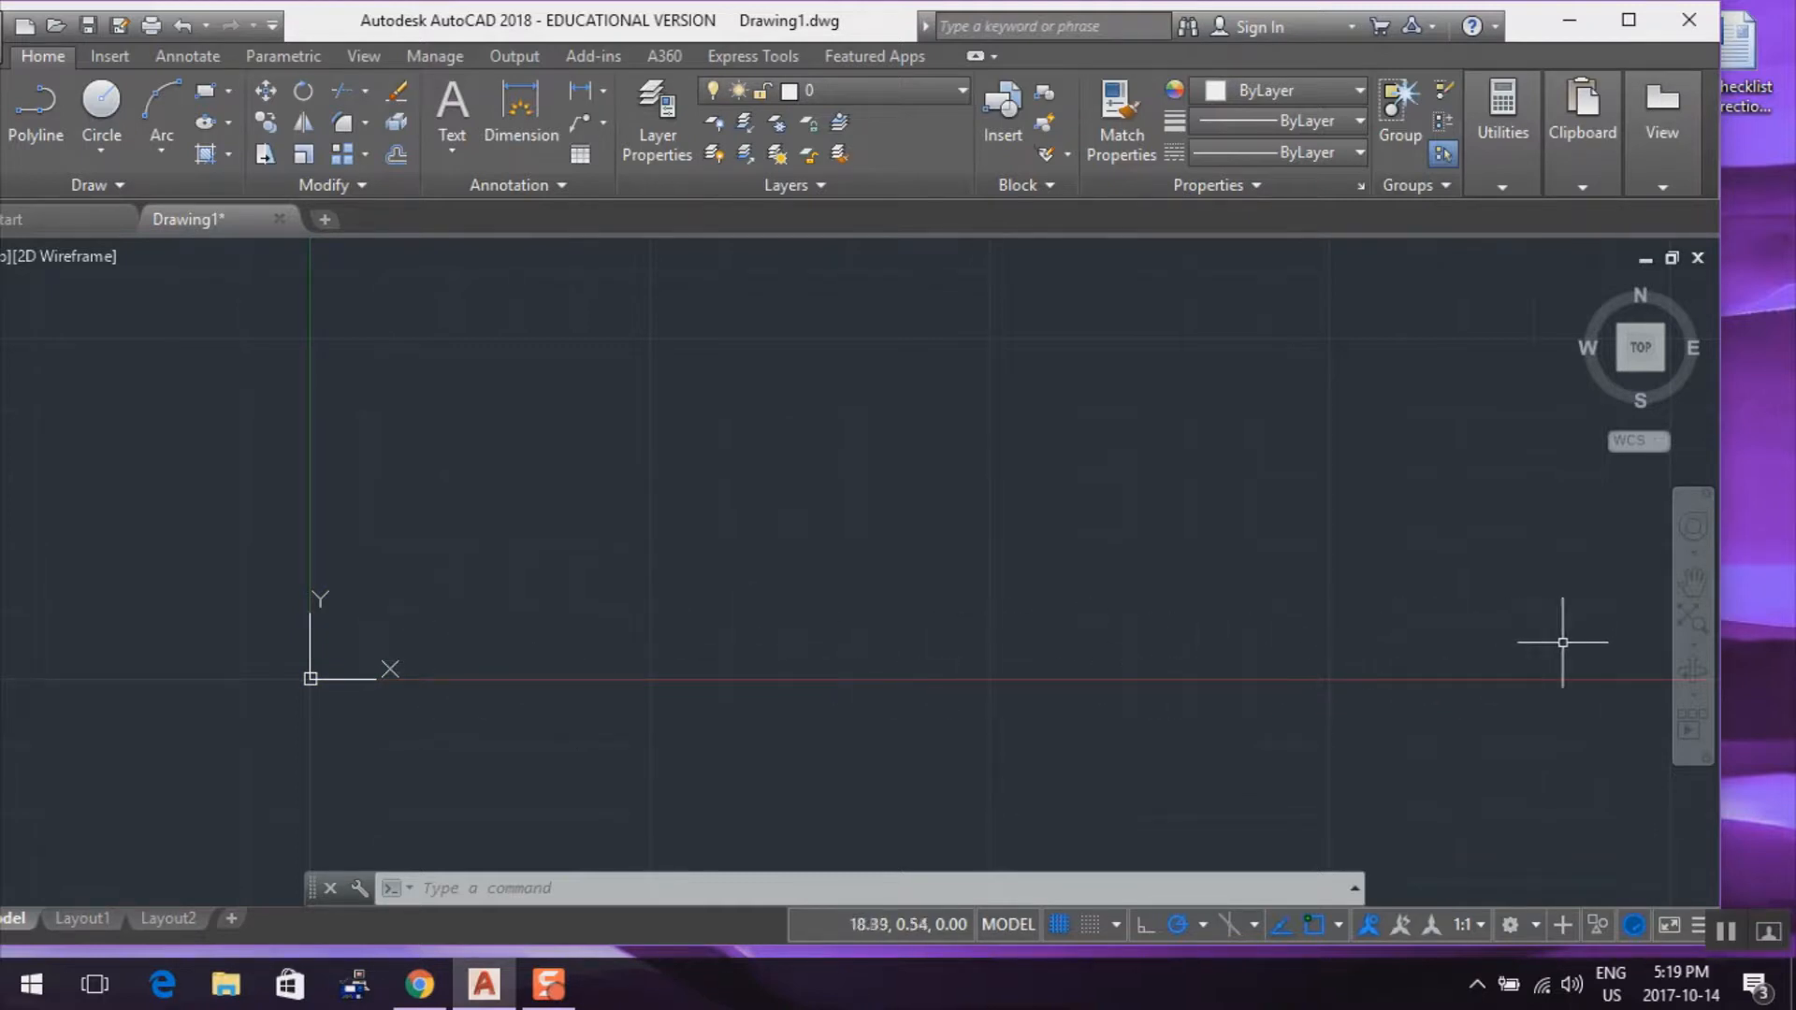
{"action": "middle_click_drag", "start_coordinate": [1555, 670], "coordinate": [1385, 717]}
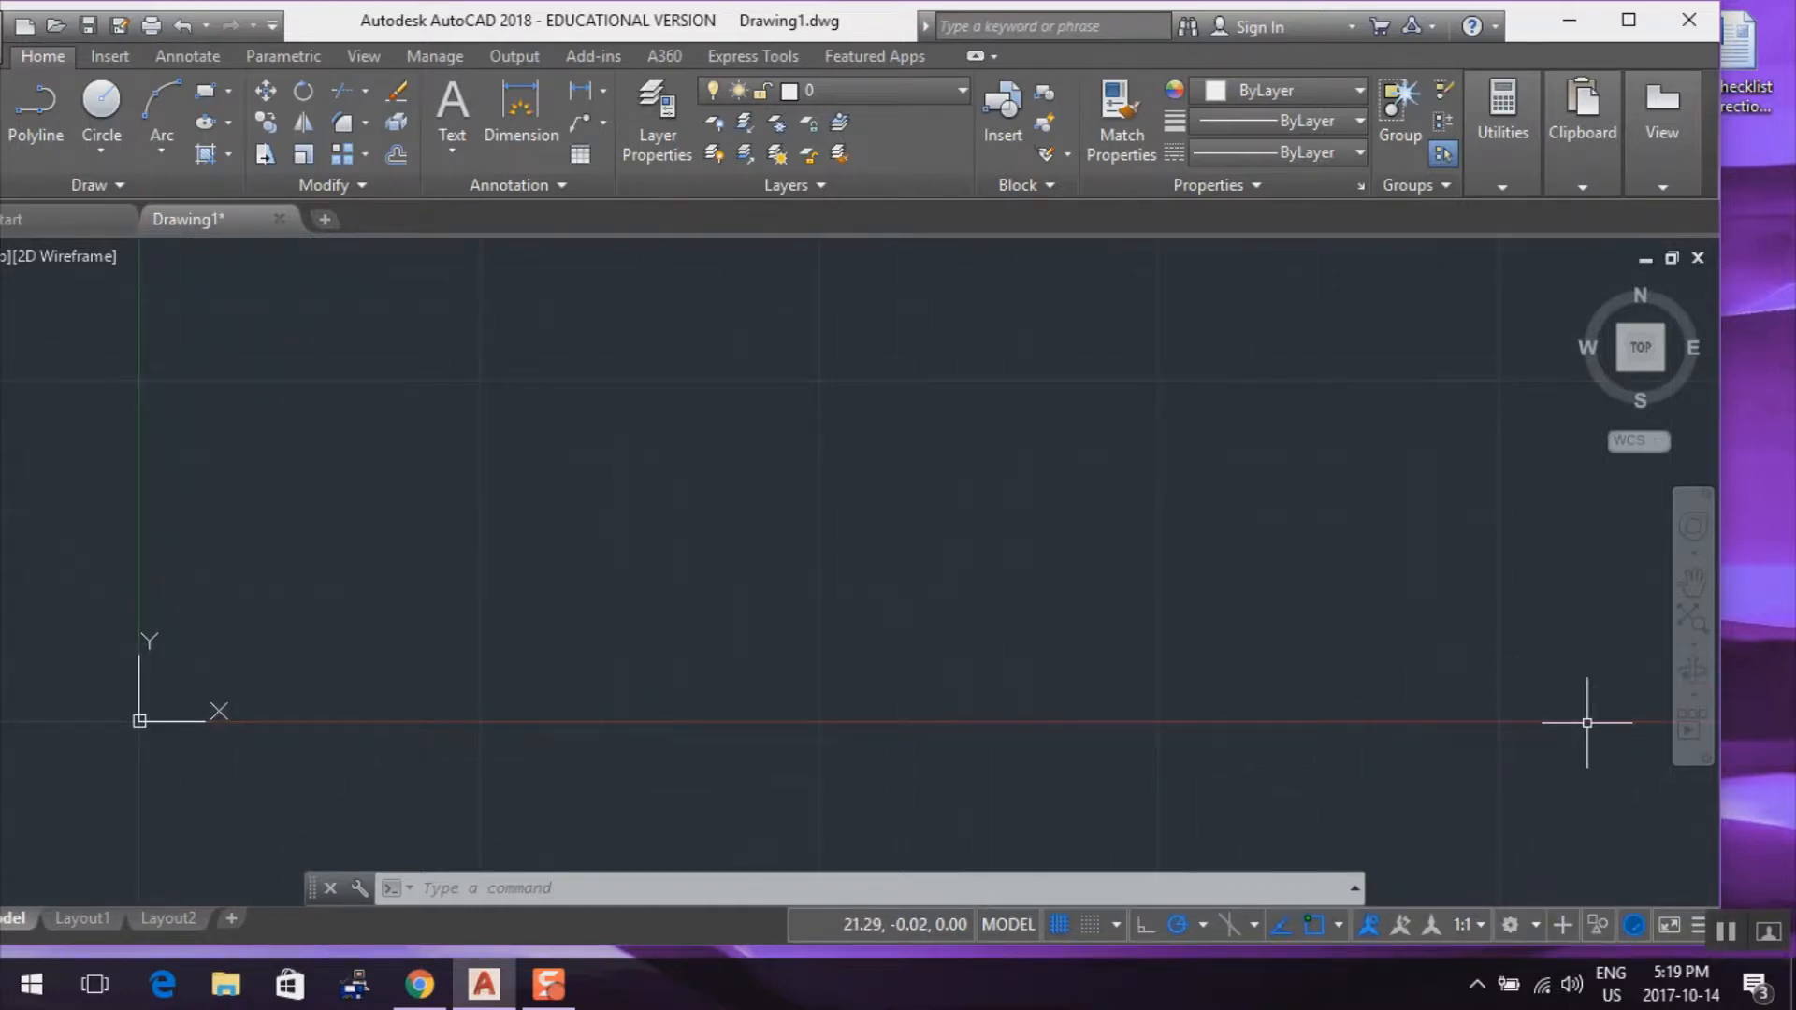
{"action": "scroll", "coordinate": [1572, 721], "scroll_direction": "down", "scroll_amount": 1}
{"action": "scroll", "coordinate": [1504, 718], "scroll_direction": "down", "scroll_amount": 1}
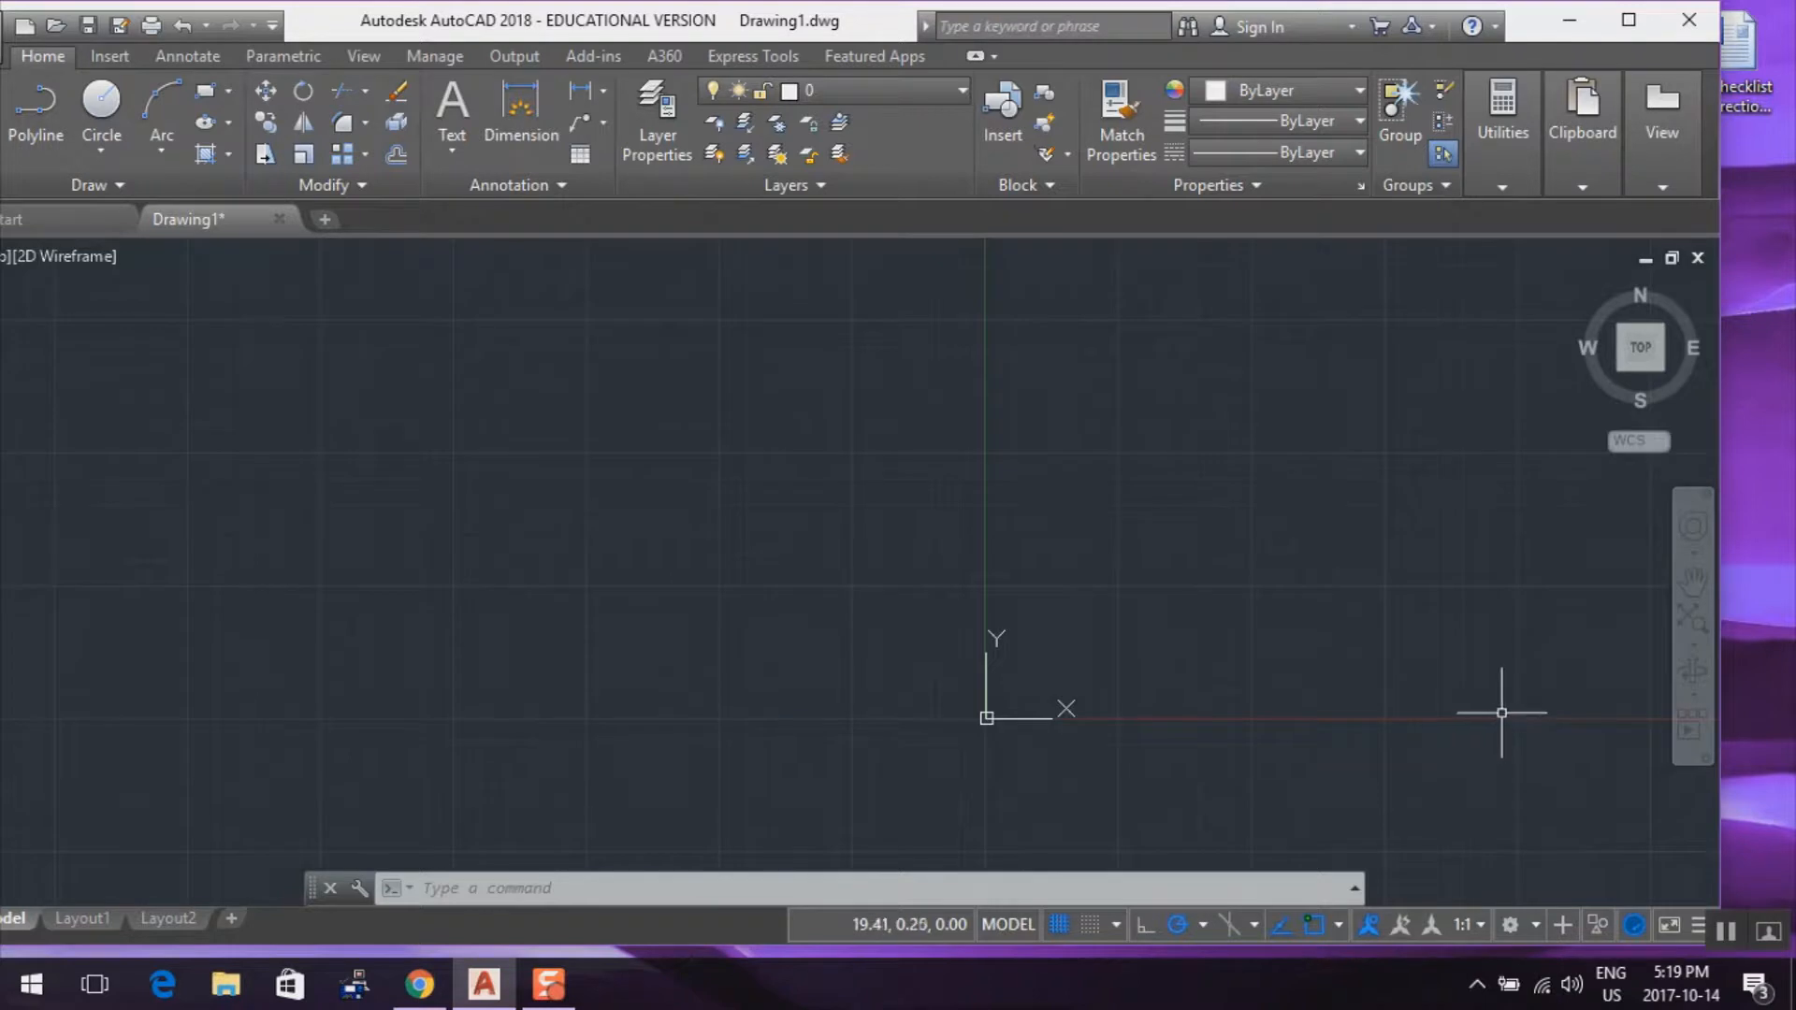
{"action": "scroll", "coordinate": [1503, 713], "scroll_direction": "up", "scroll_amount": 1}
{"action": "mouse_move", "coordinate": [1502, 713]}
{"action": "middle_mouse_down"}
{"action": "mouse_move", "coordinate": [1312, 720]}
{"action": "mouse_move", "coordinate": [1183, 684]}
{"action": "middle_mouse_up"}
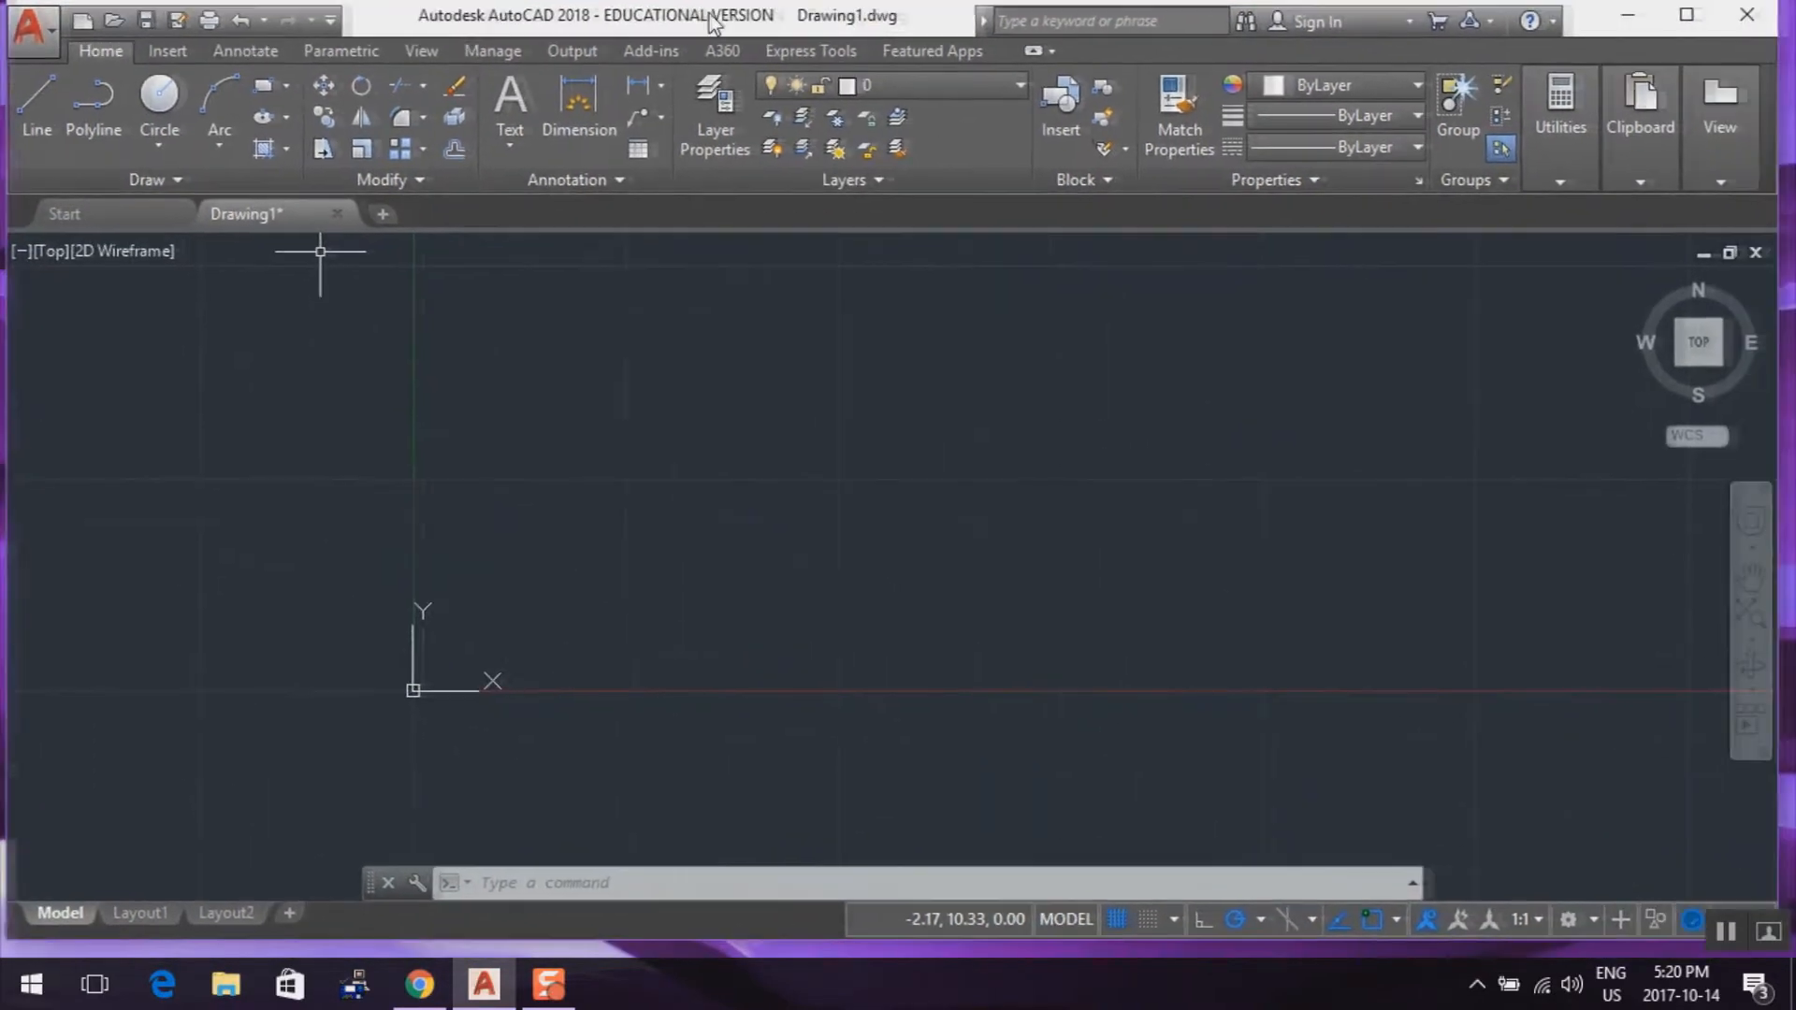
{"action": "left_click", "coordinate": [1681, 20]}
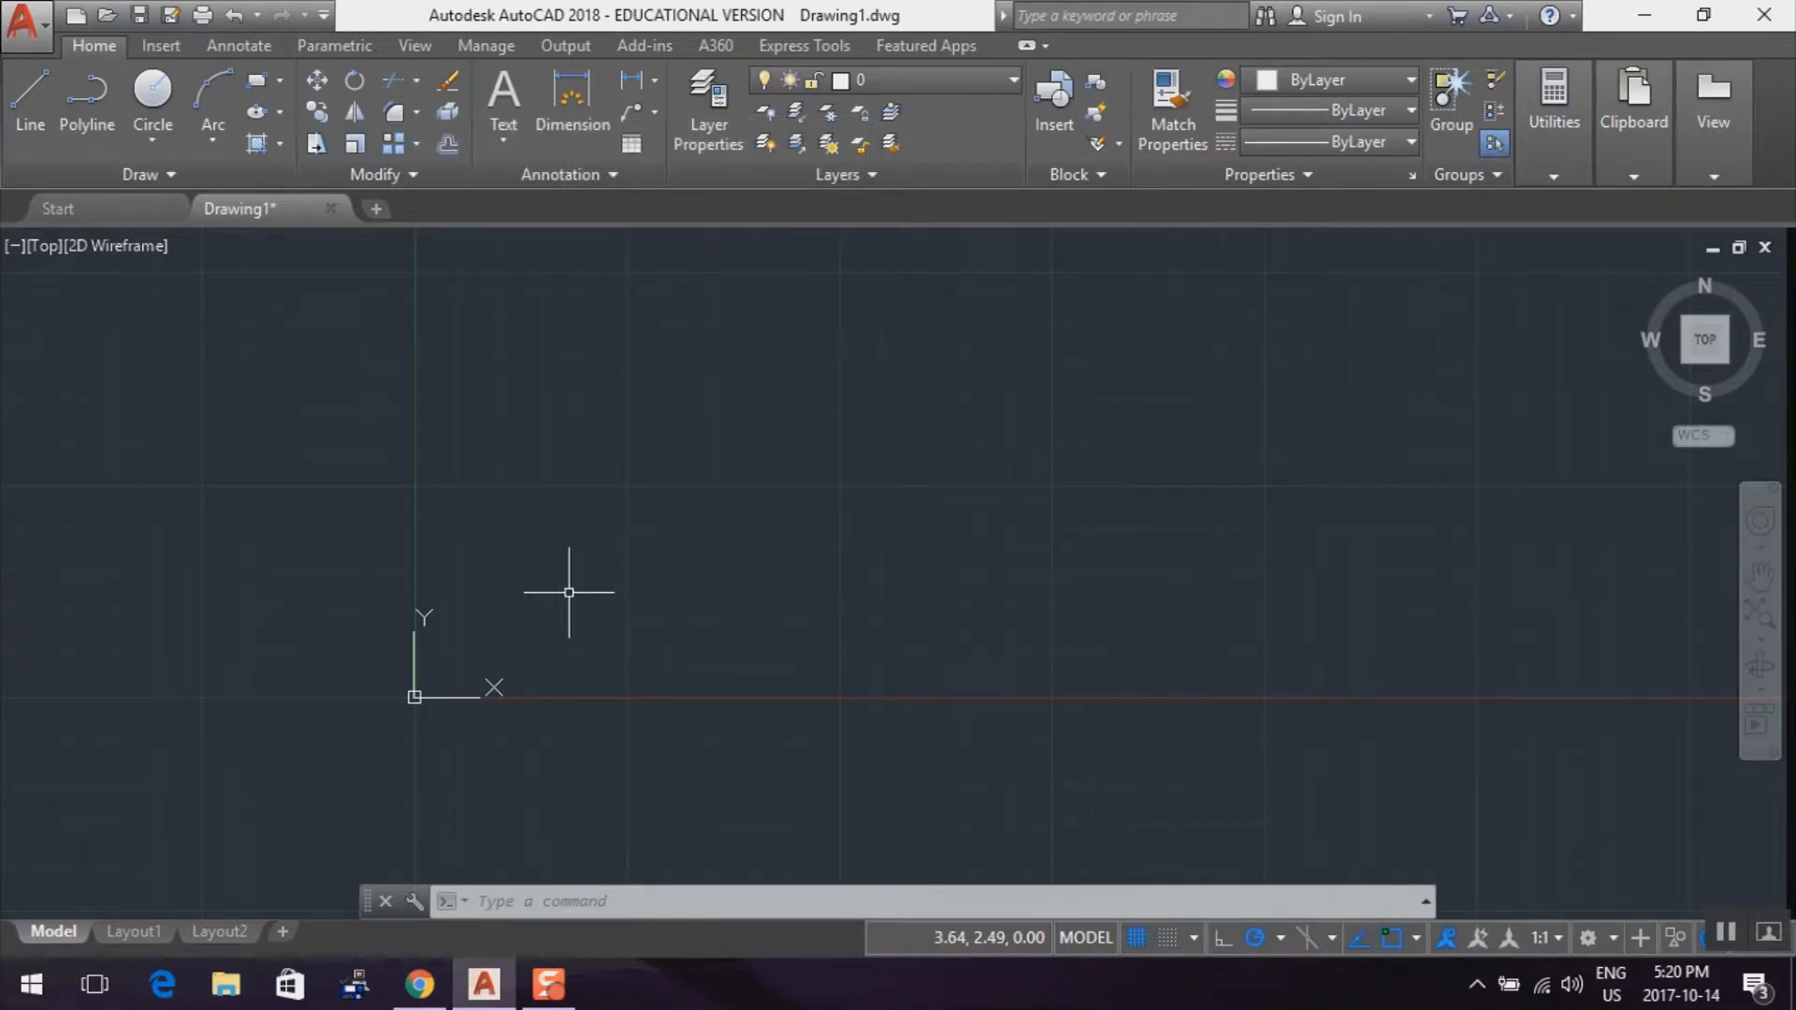
Start a line at the origin 0,0 and draw its first segment 26 units along the positive X axis
{"action": "left_click", "coordinate": [27, 116]}
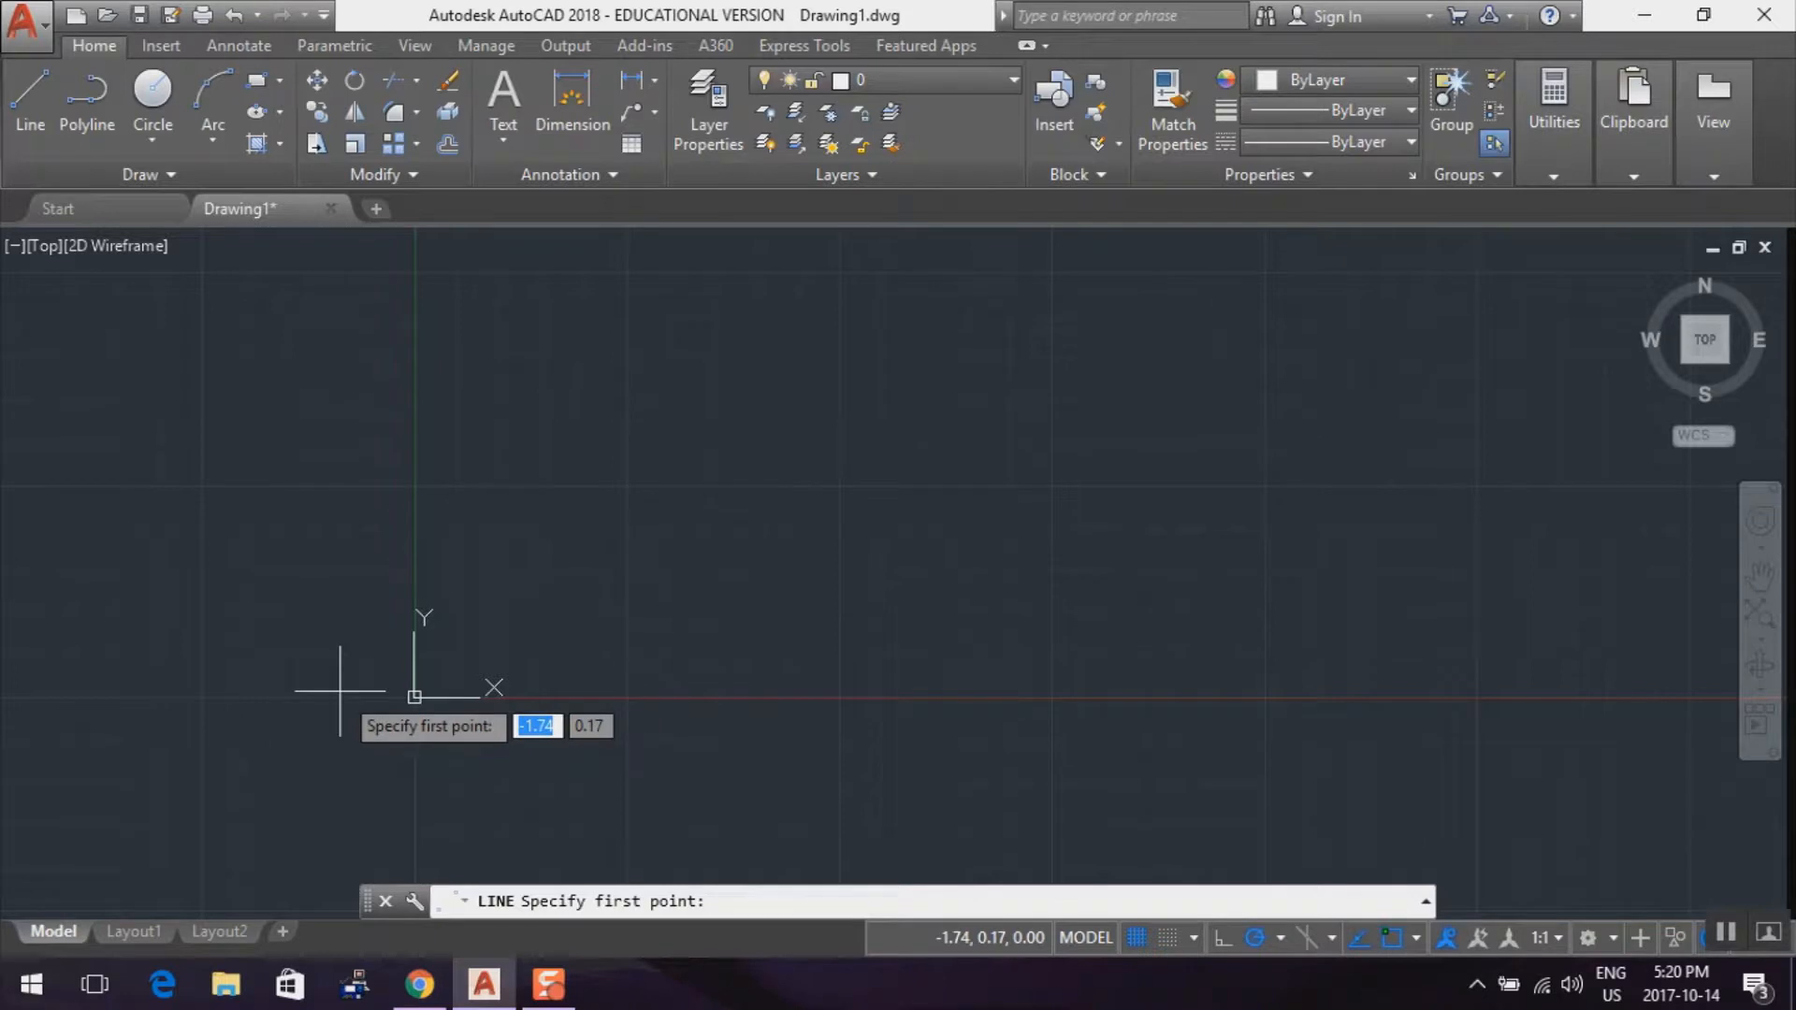
{"action": "type", "text": "0"}
{"action": "key", "text": "Tab"}
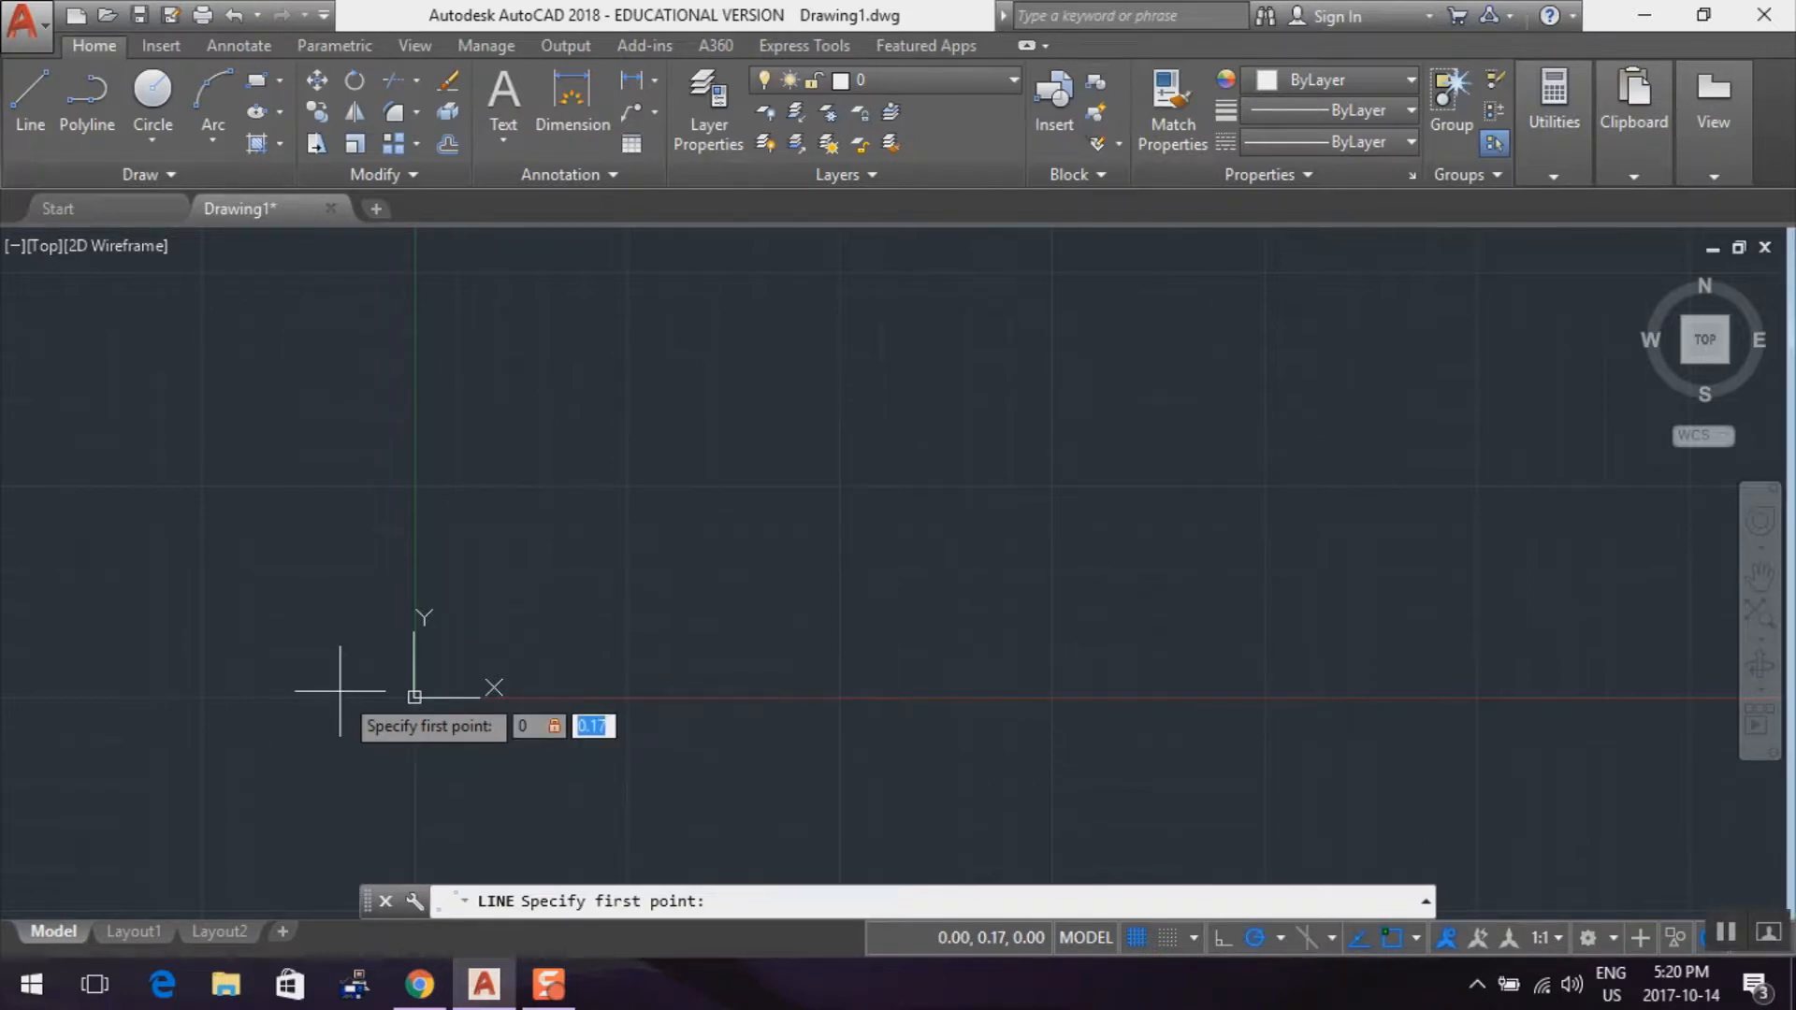
{"action": "type", "text": "0"}
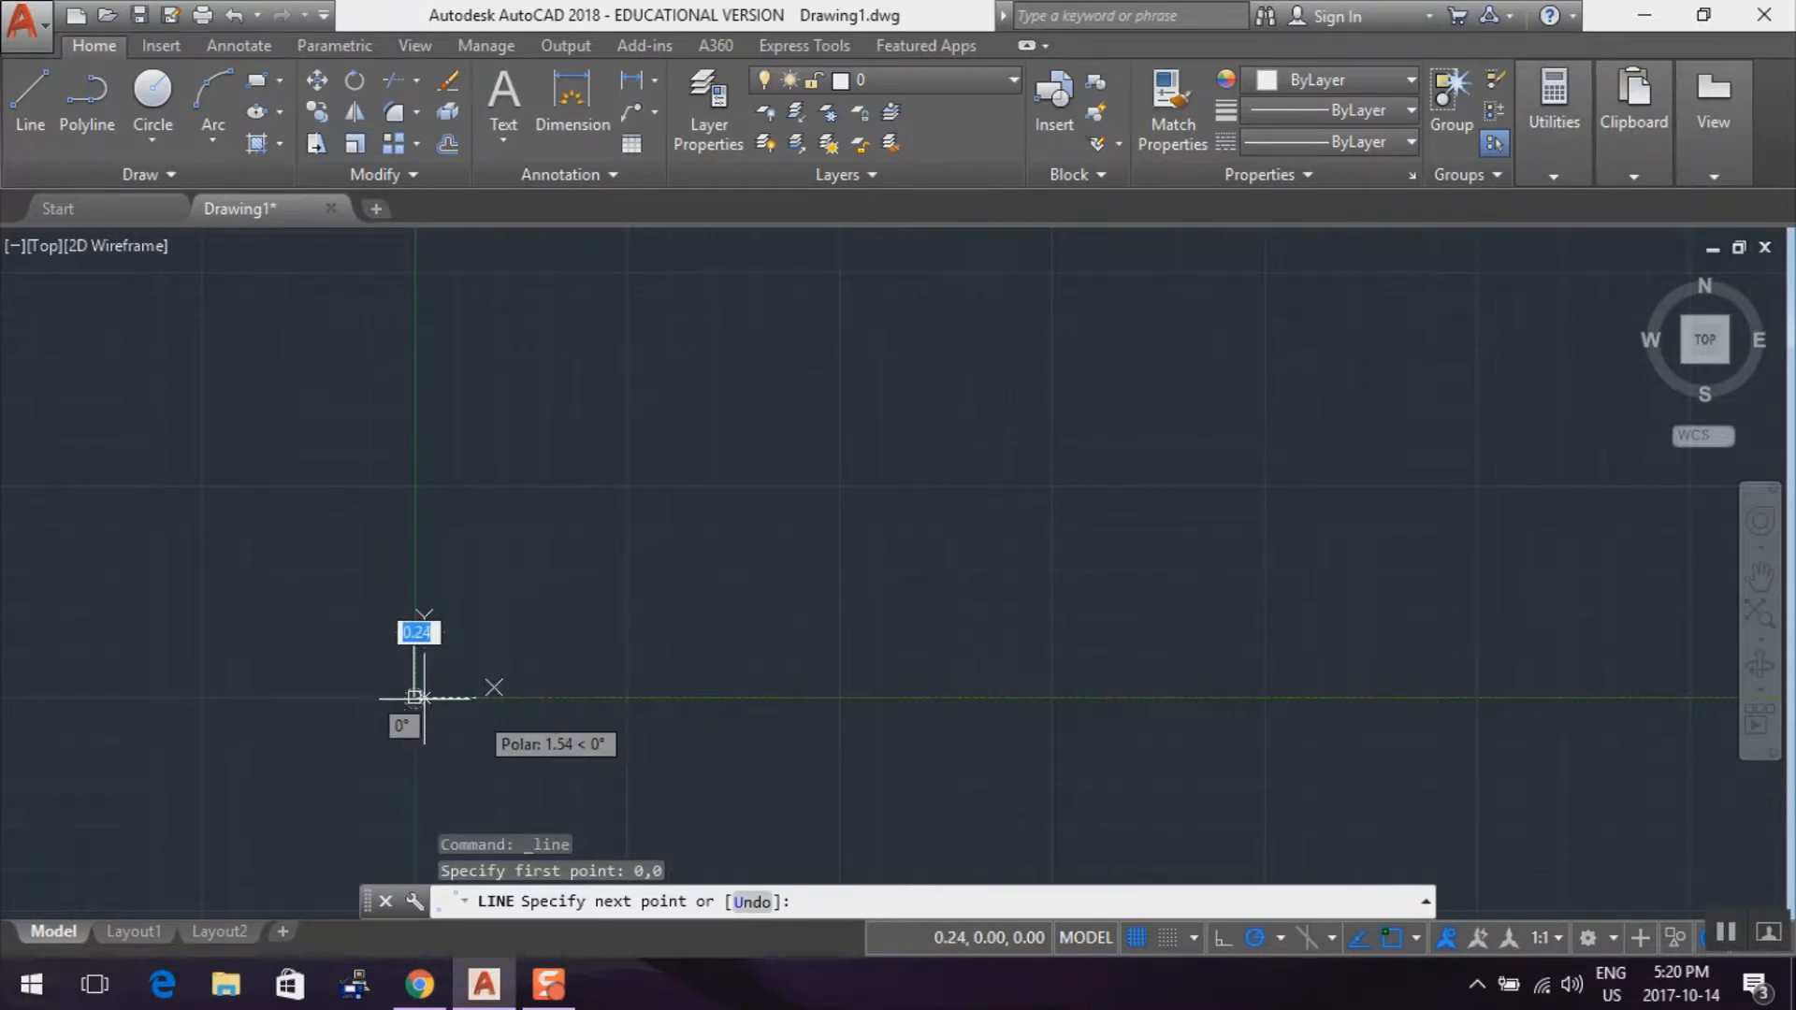
{"action": "type", "text": "26"}
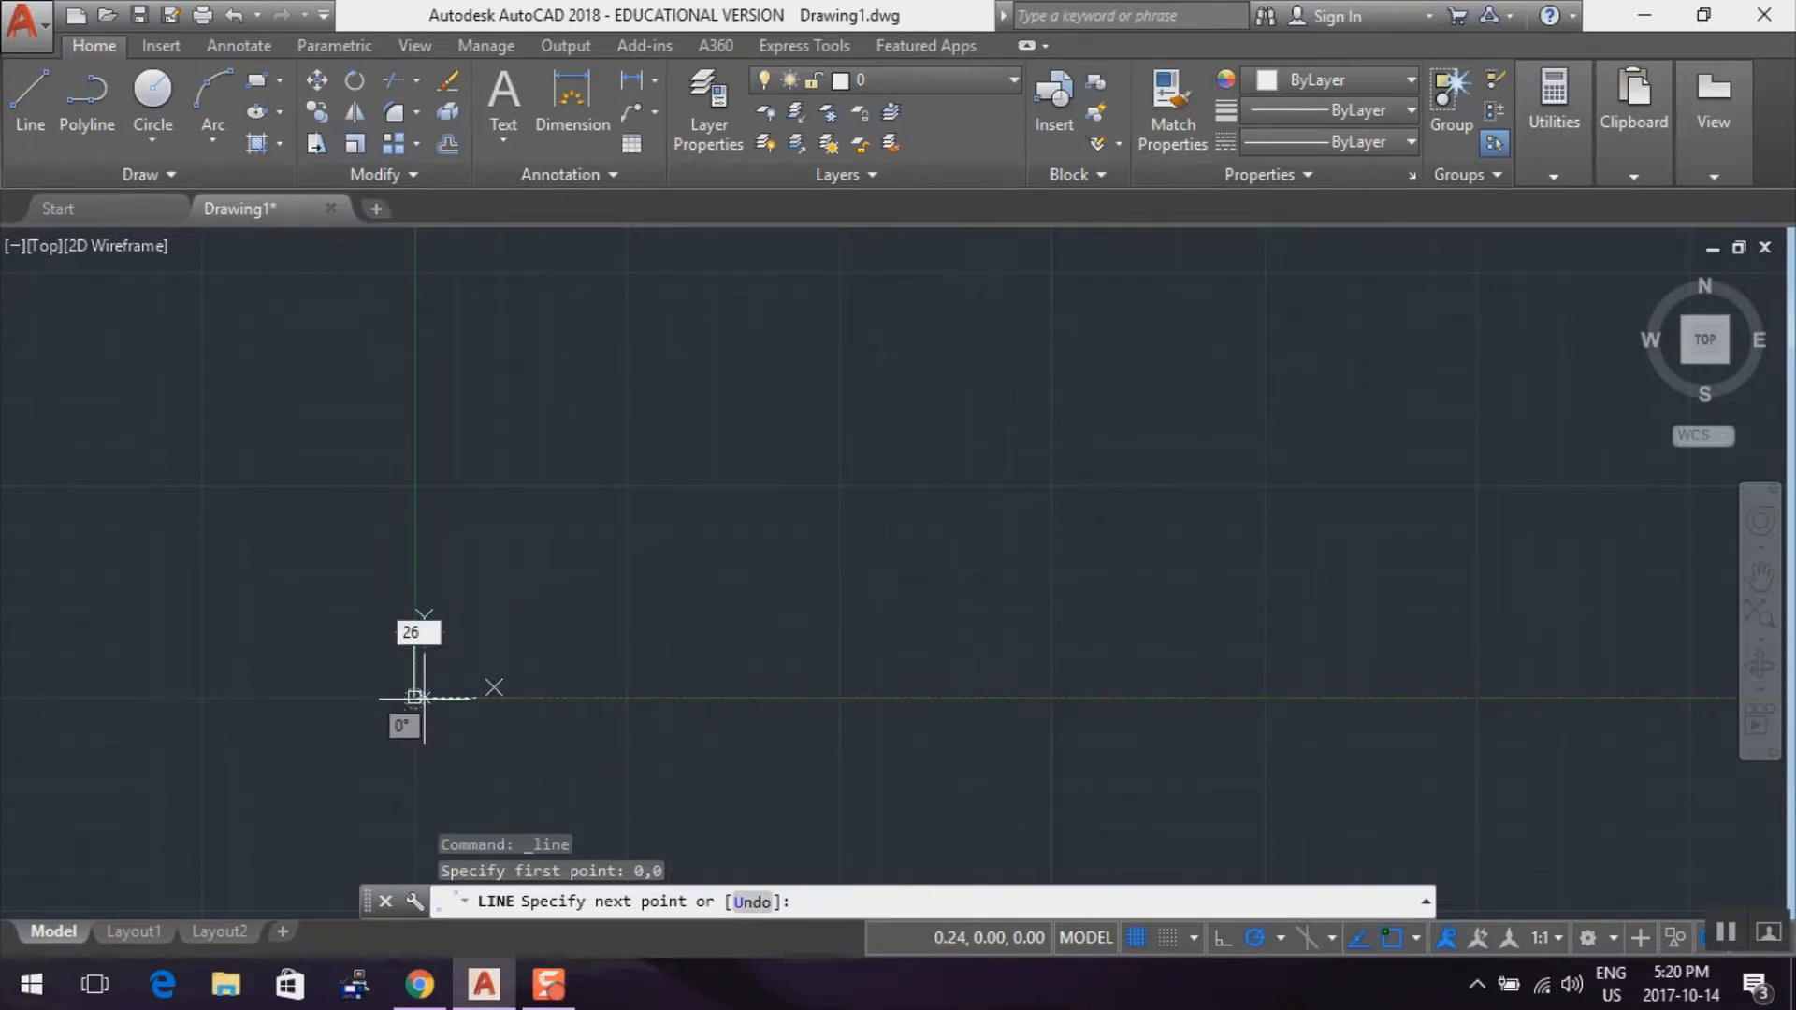
{"action": "key", "text": "Tab"}
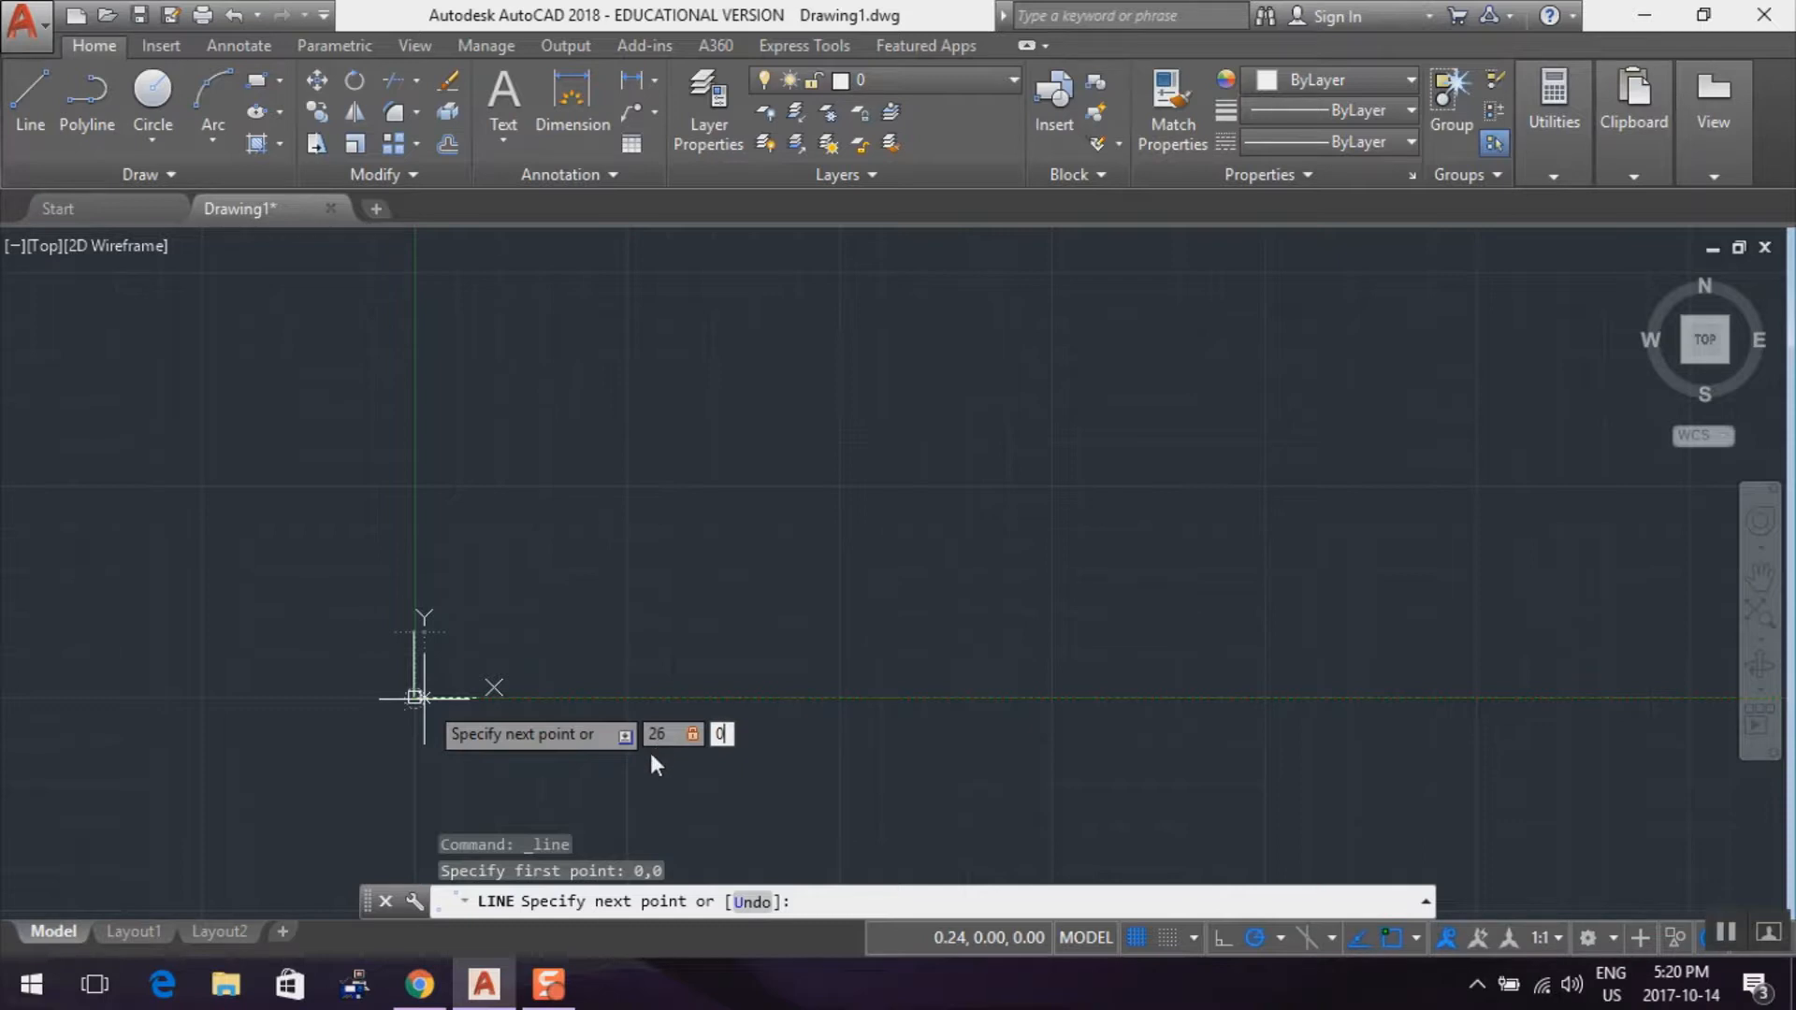
{"action": "key", "text": "Return"}
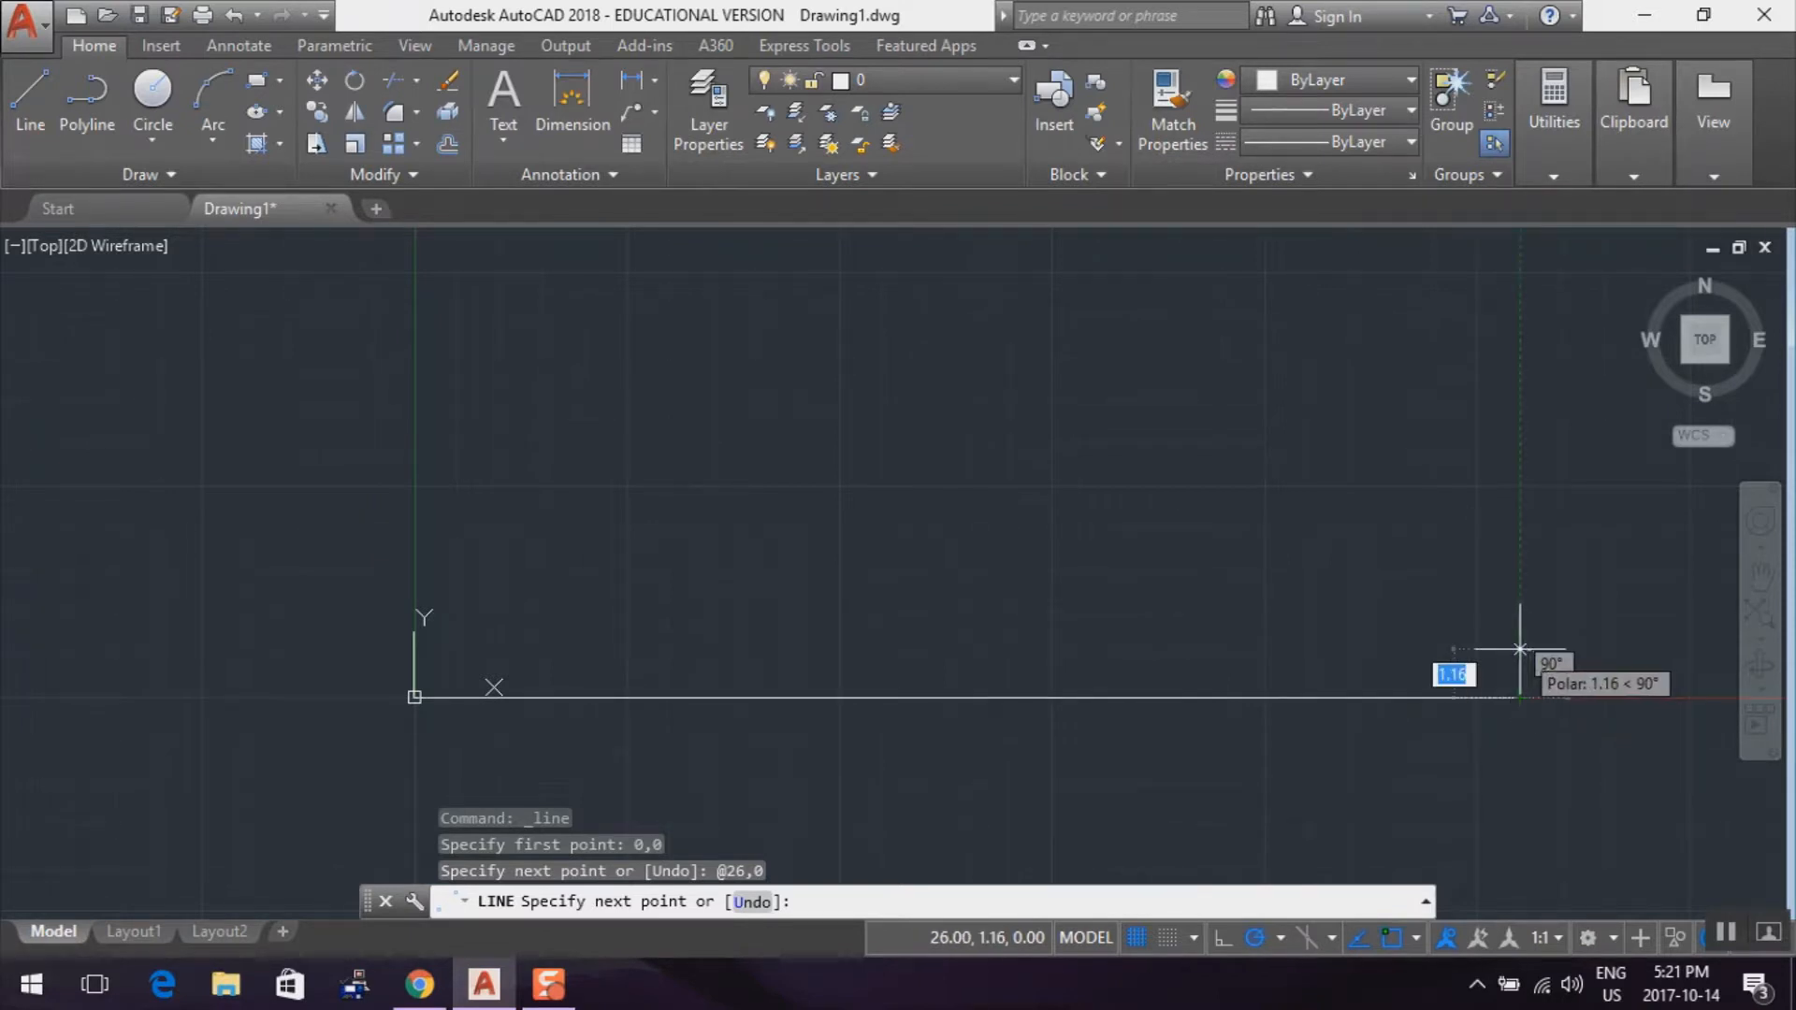
Continue the line vertically upward from the bottom edge's far end with the relative offset 0,10
{"action": "type", "text": "0"}
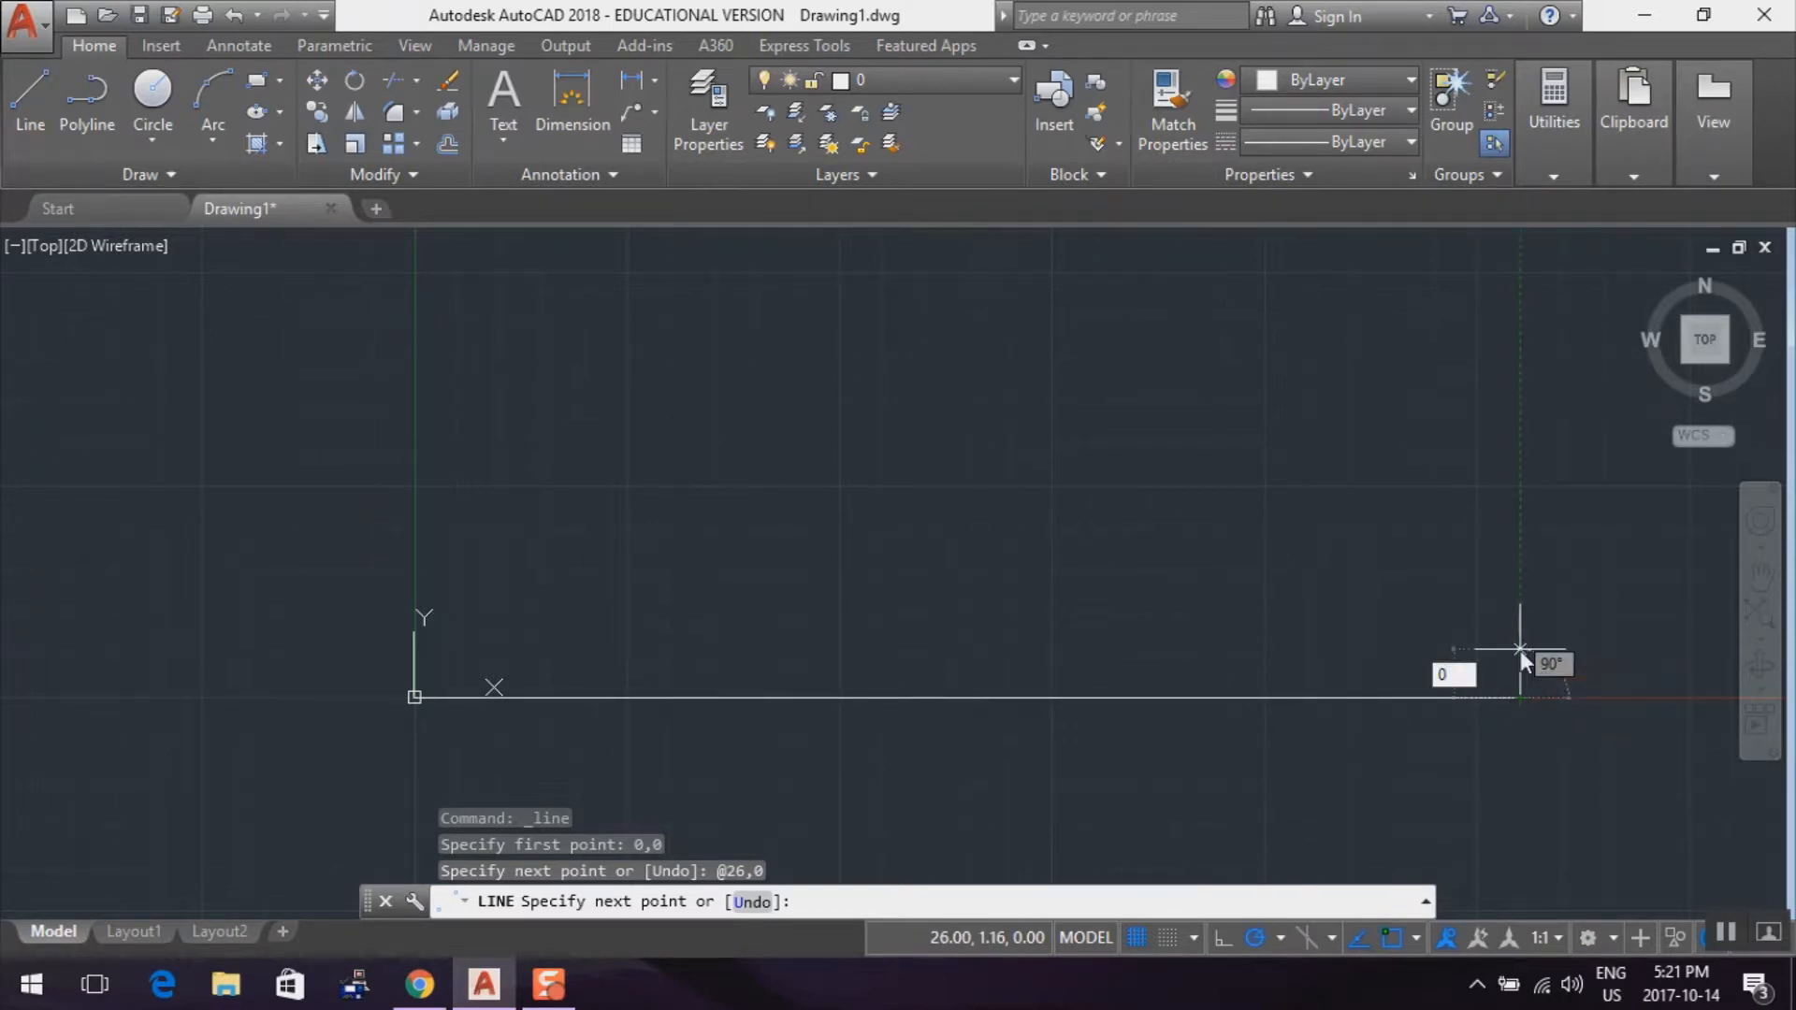
{"action": "key", "text": "Tab"}
{"action": "type", "text": "1"}
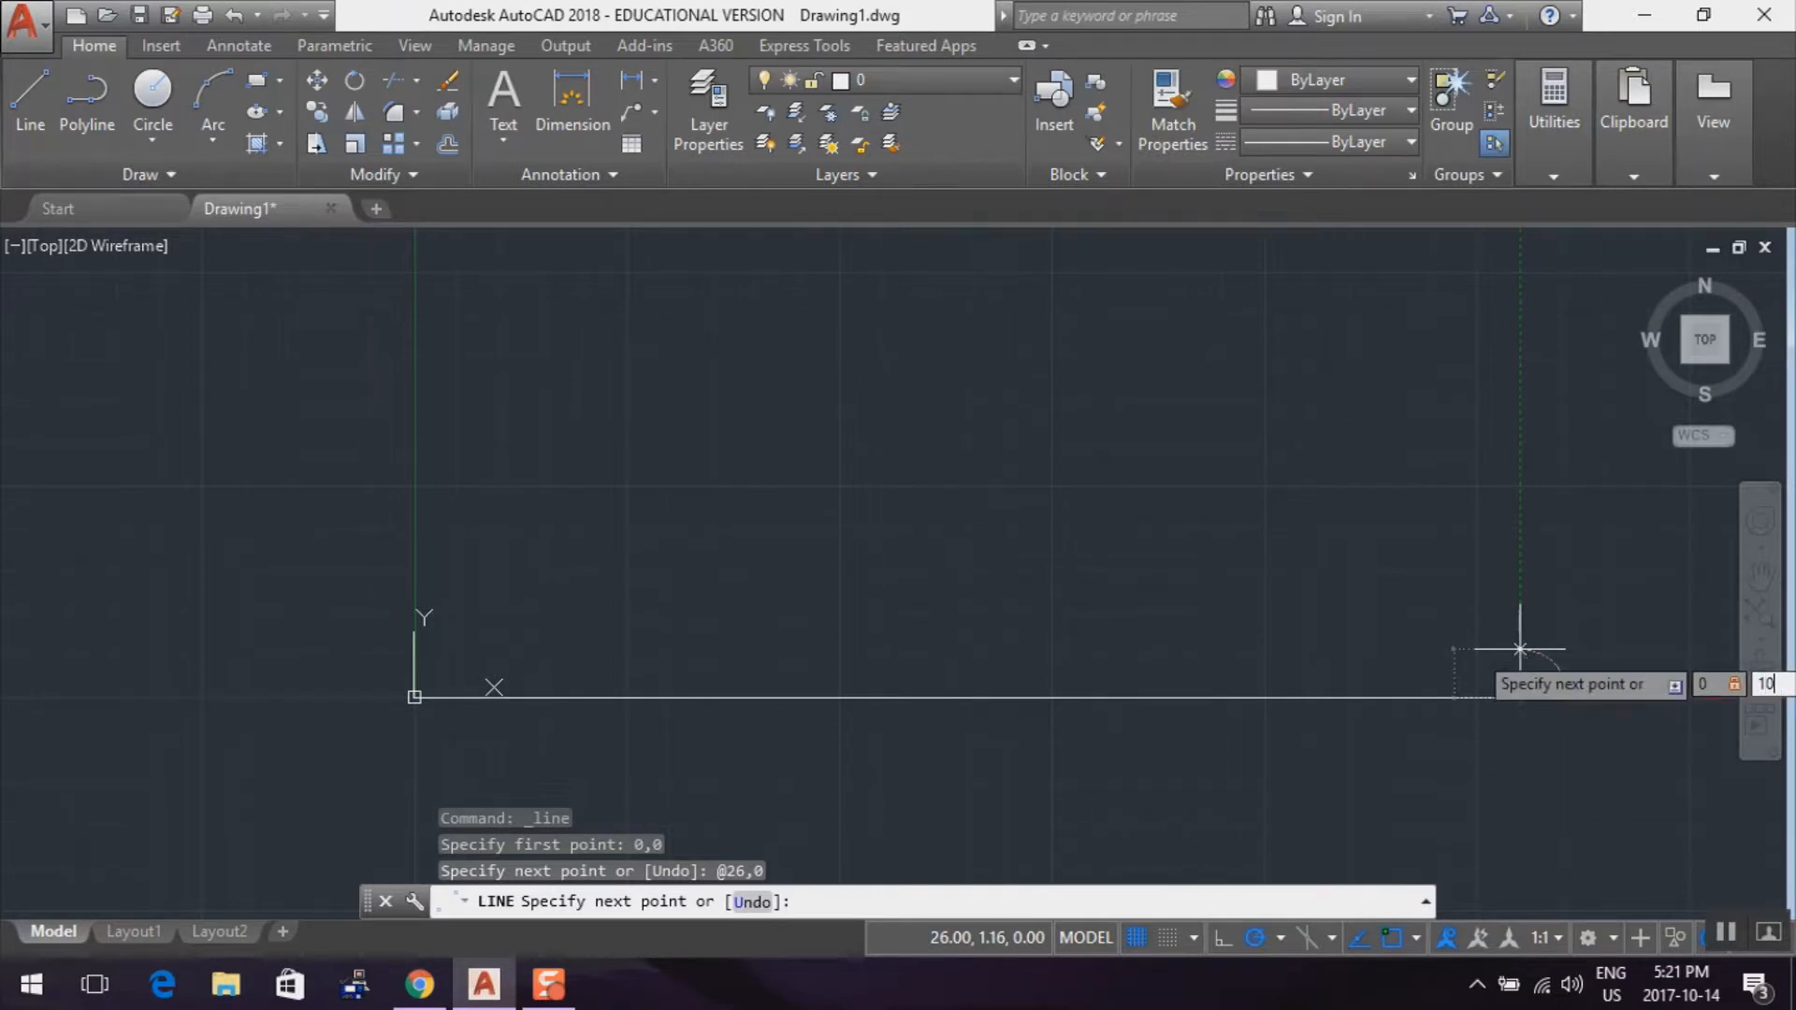
{"action": "key", "text": "Return"}
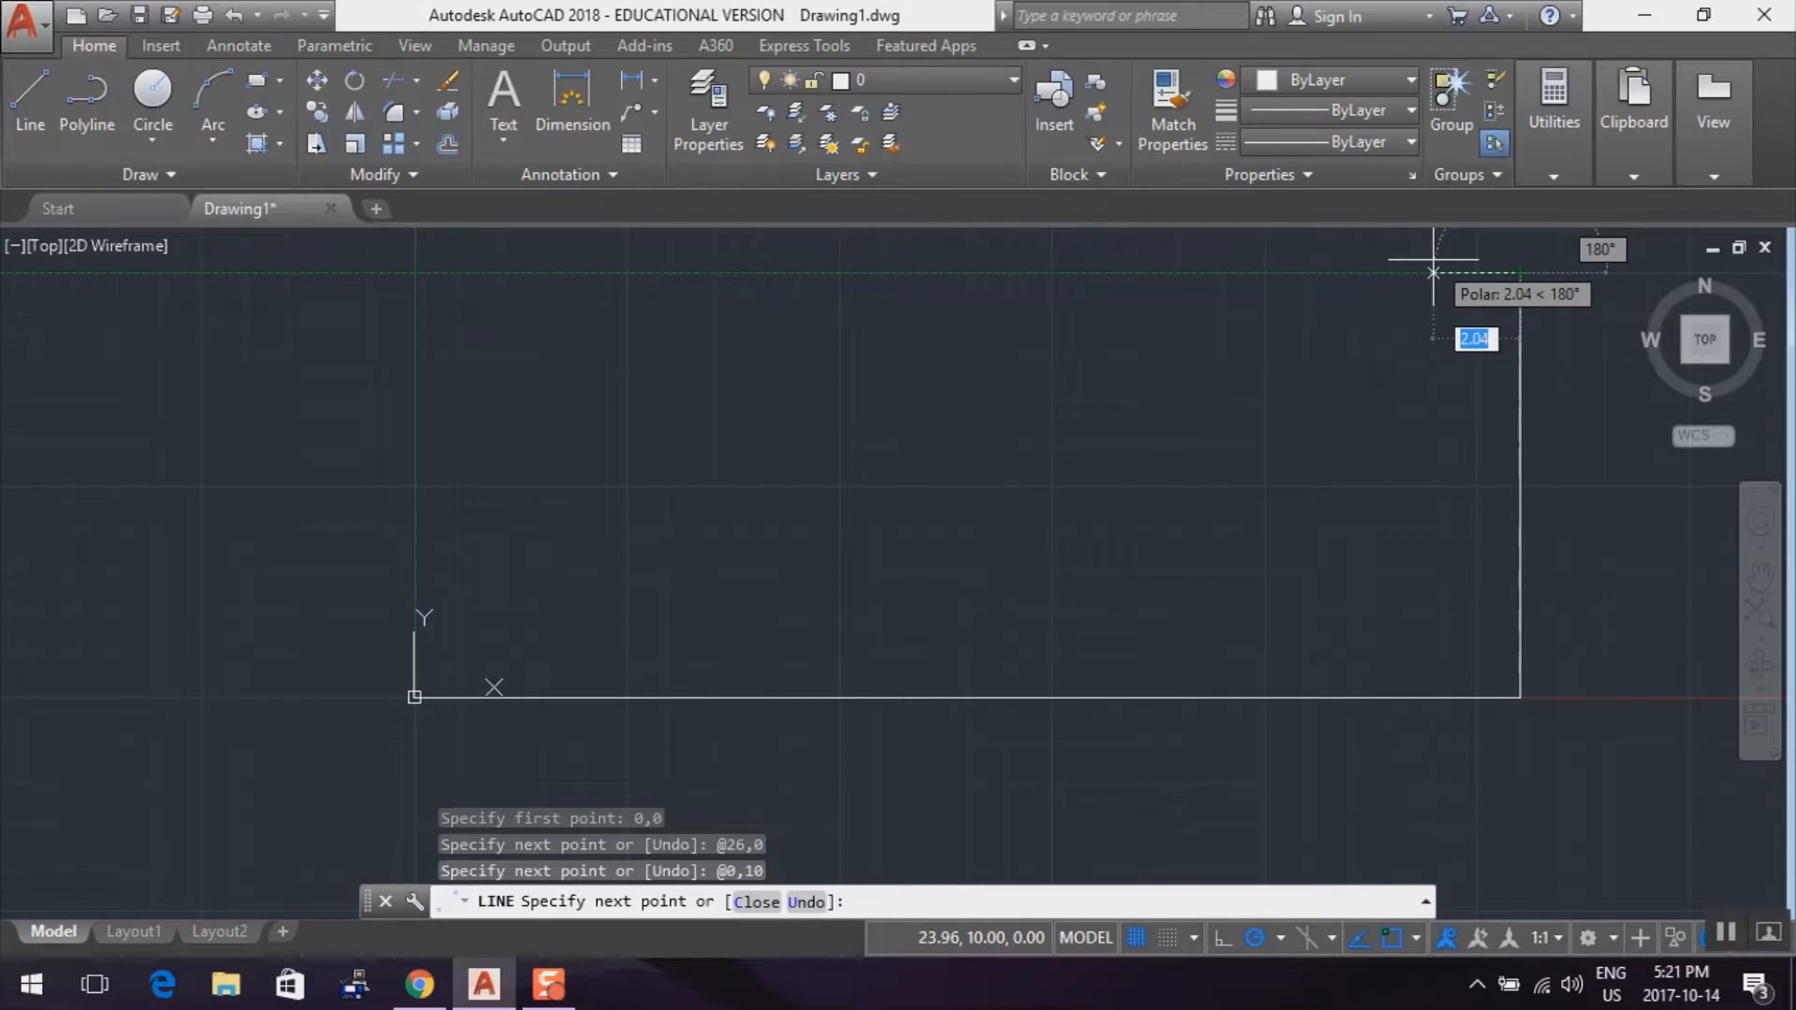
Complete the rectangle with line segments at relative offsets -26,0 and 0,-10, and end the Line command
{"action": "type", "text": "-26"}
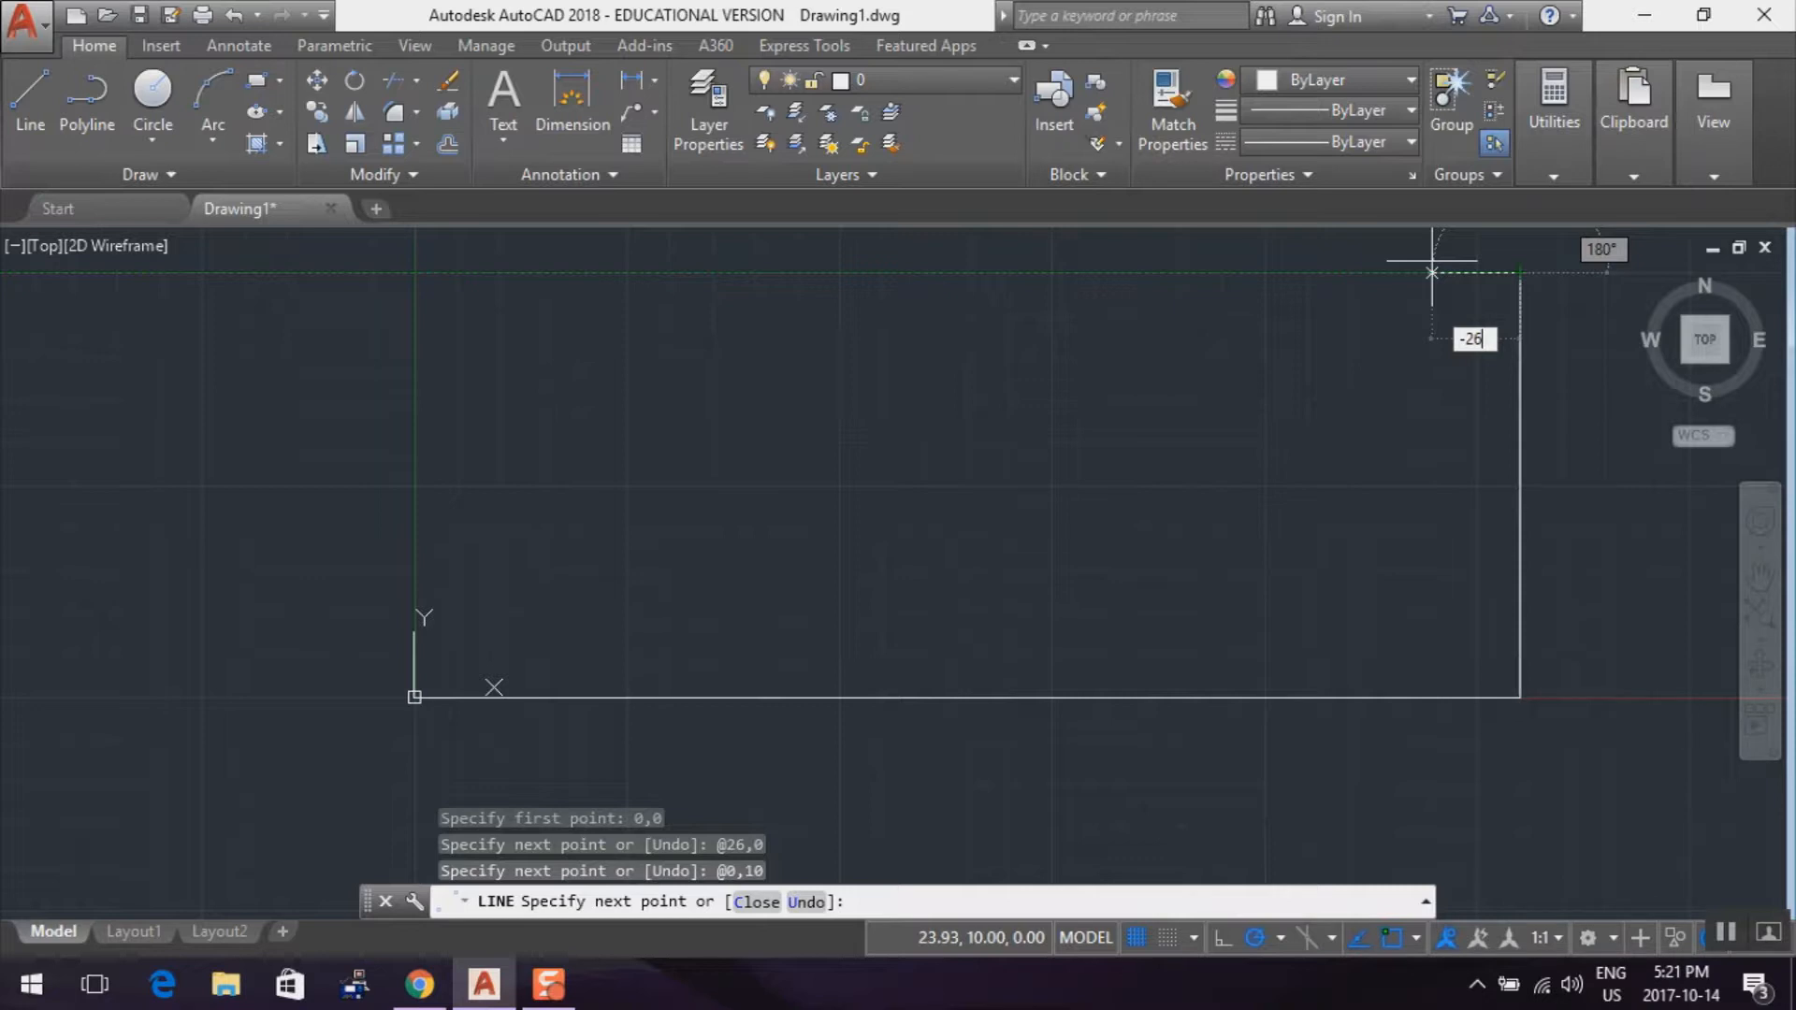
{"action": "key", "text": "Tab"}
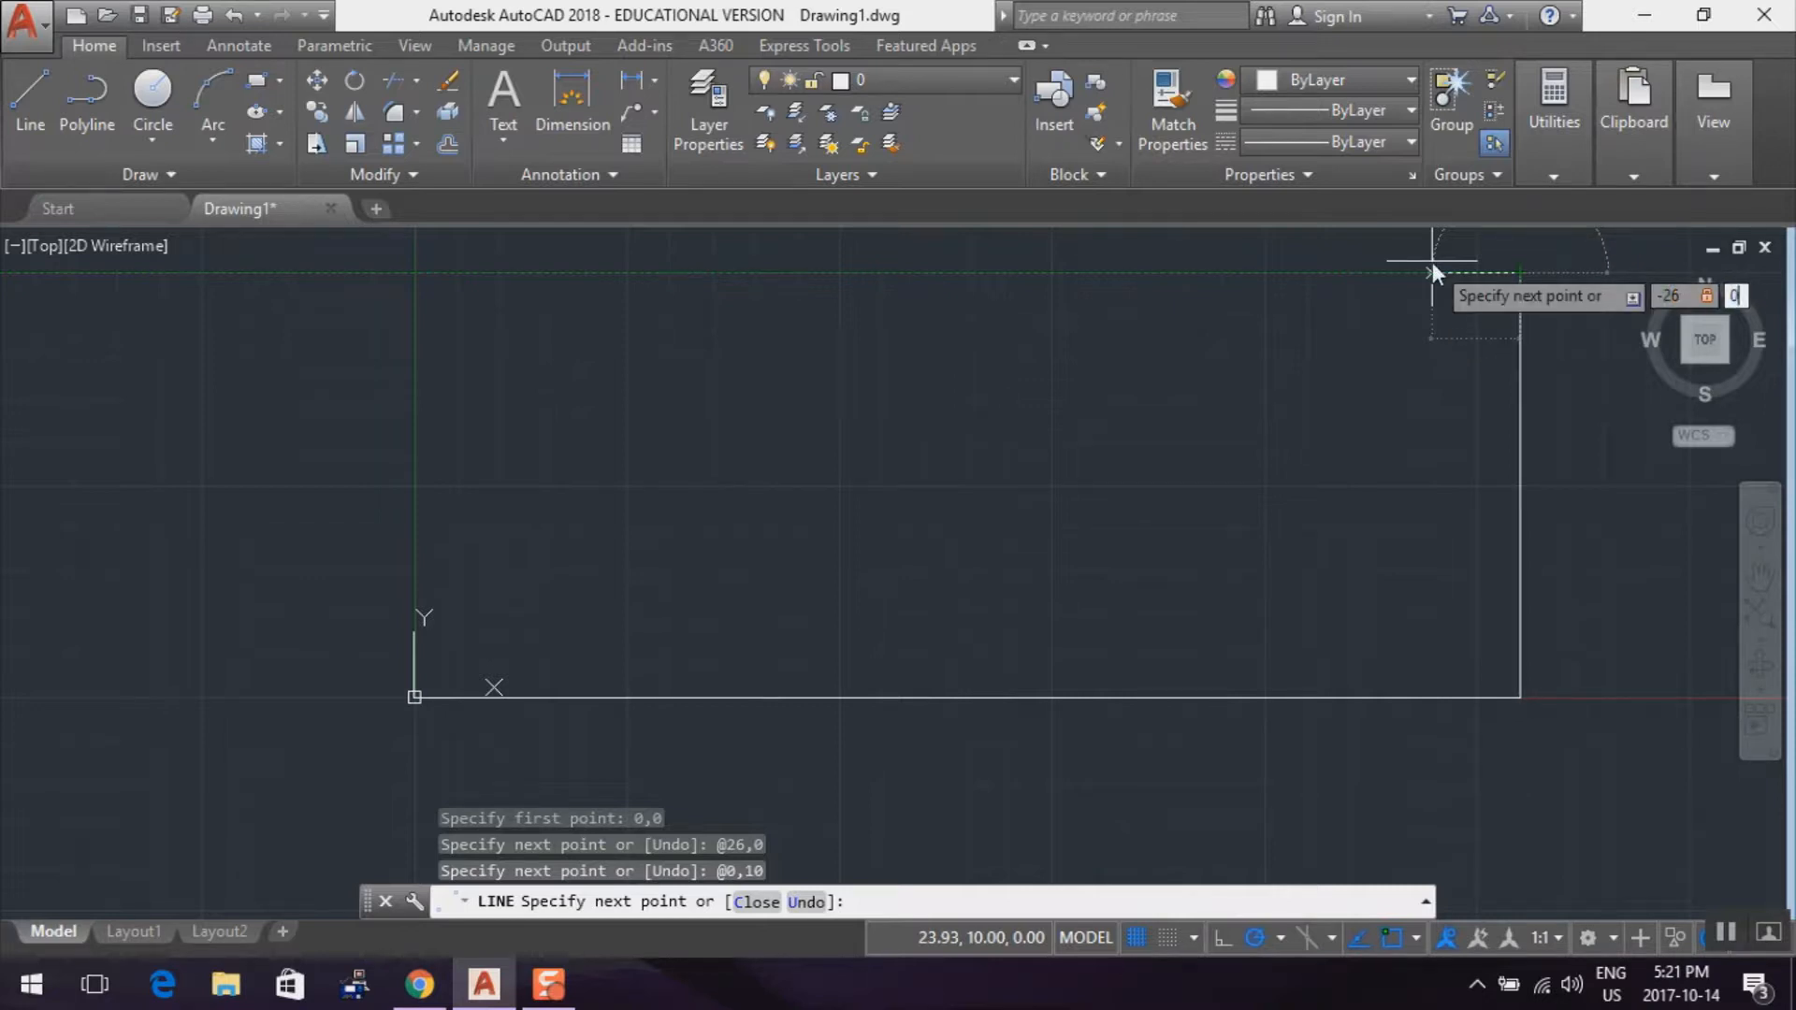
{"action": "type", "text": "0"}
{"action": "key", "text": "Return"}
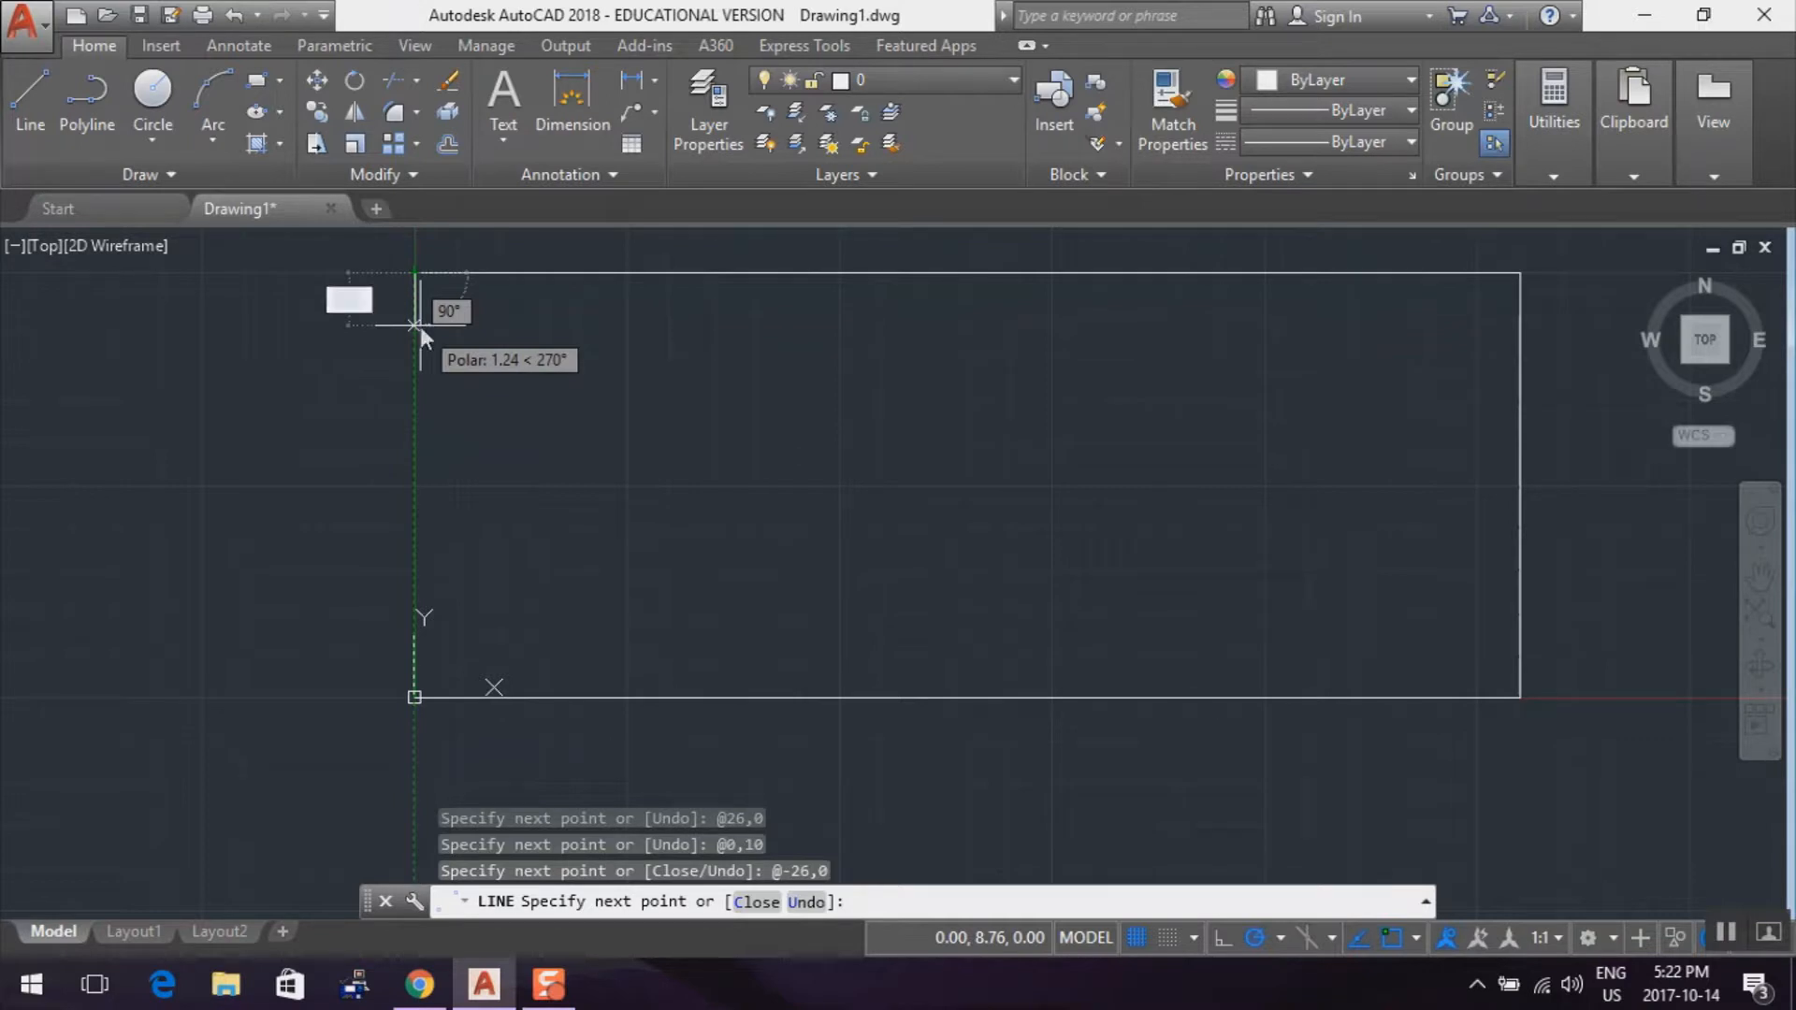
{"action": "type", "text": "0"}
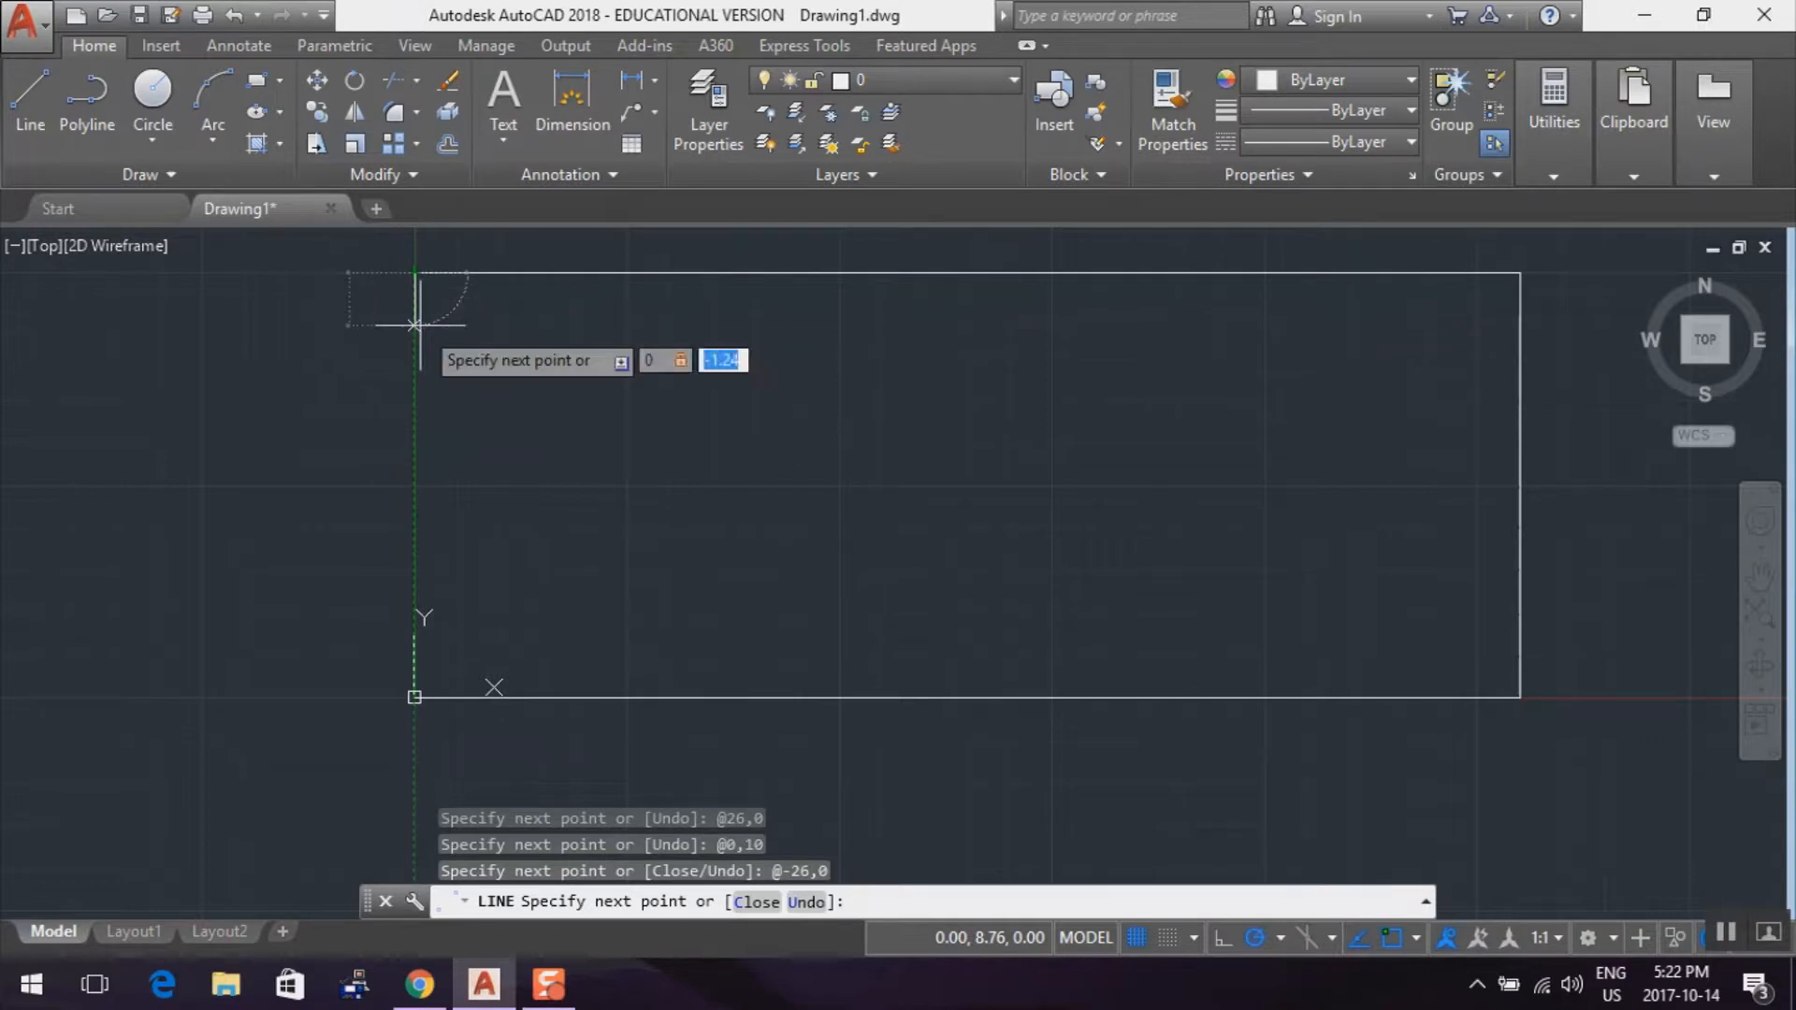
{"action": "type", "text": ",-"}
{"action": "key", "text": "Return"}
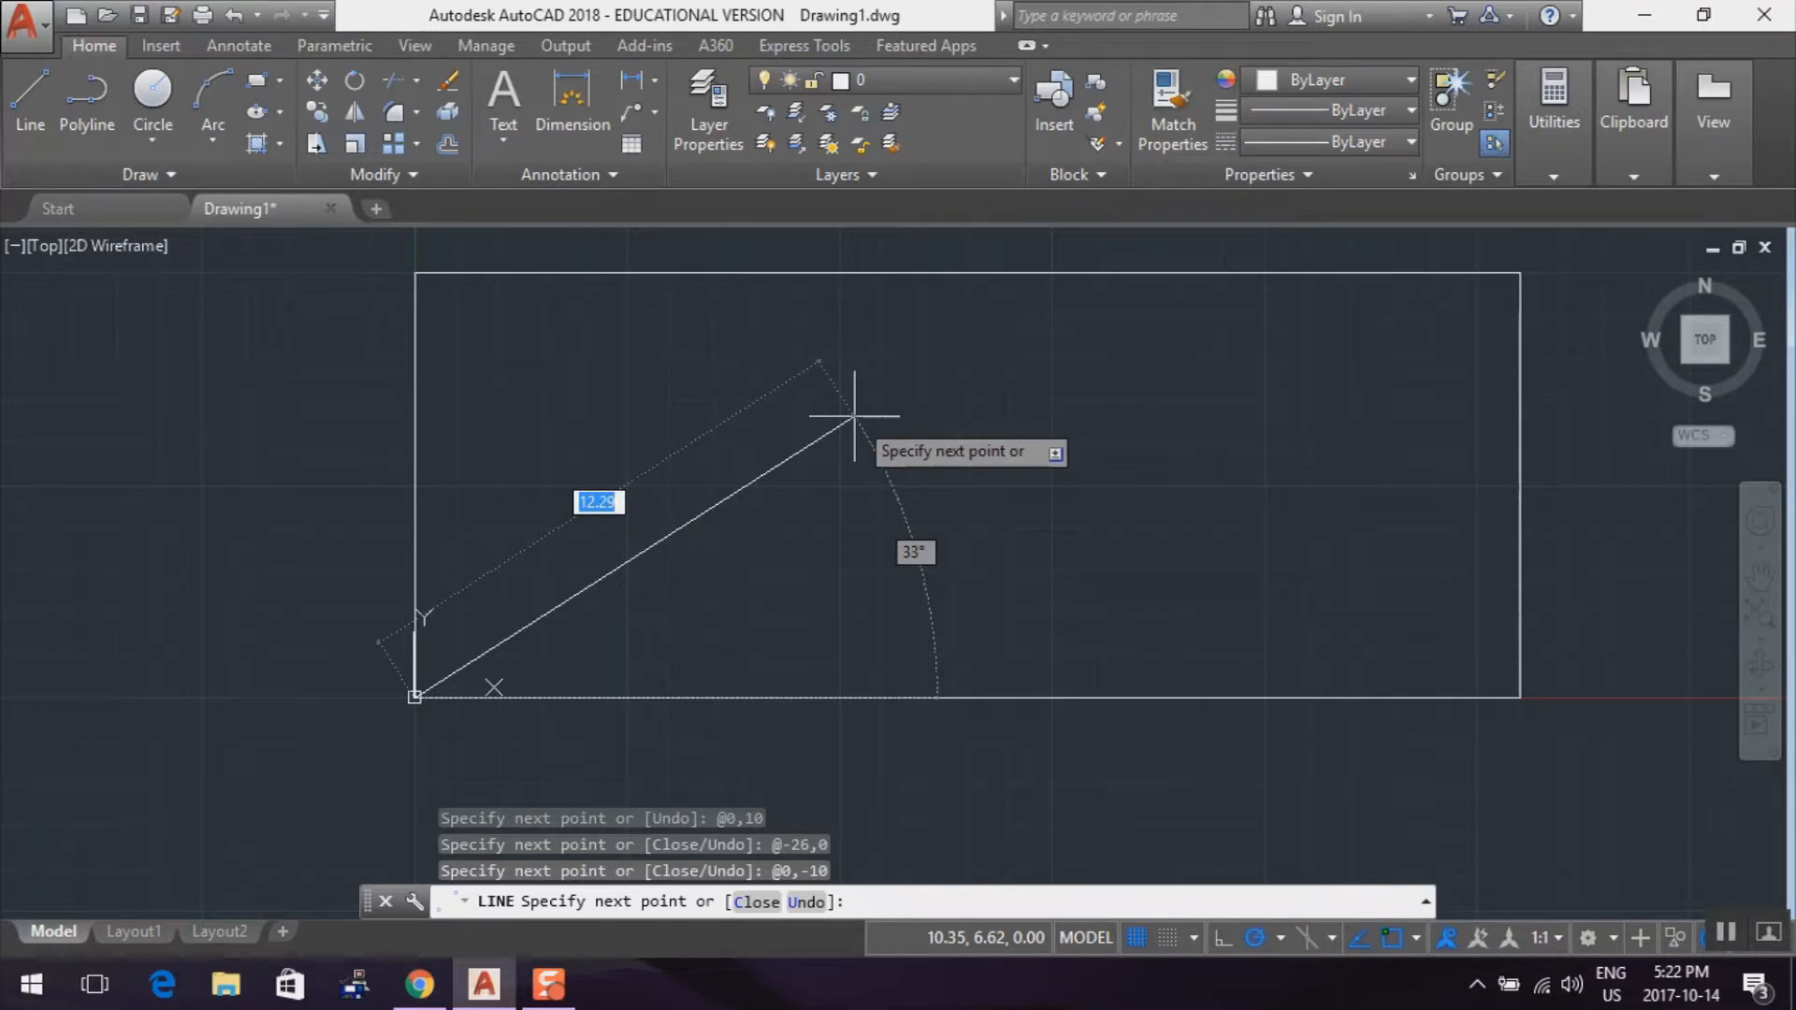
{"action": "key", "text": "Escape"}
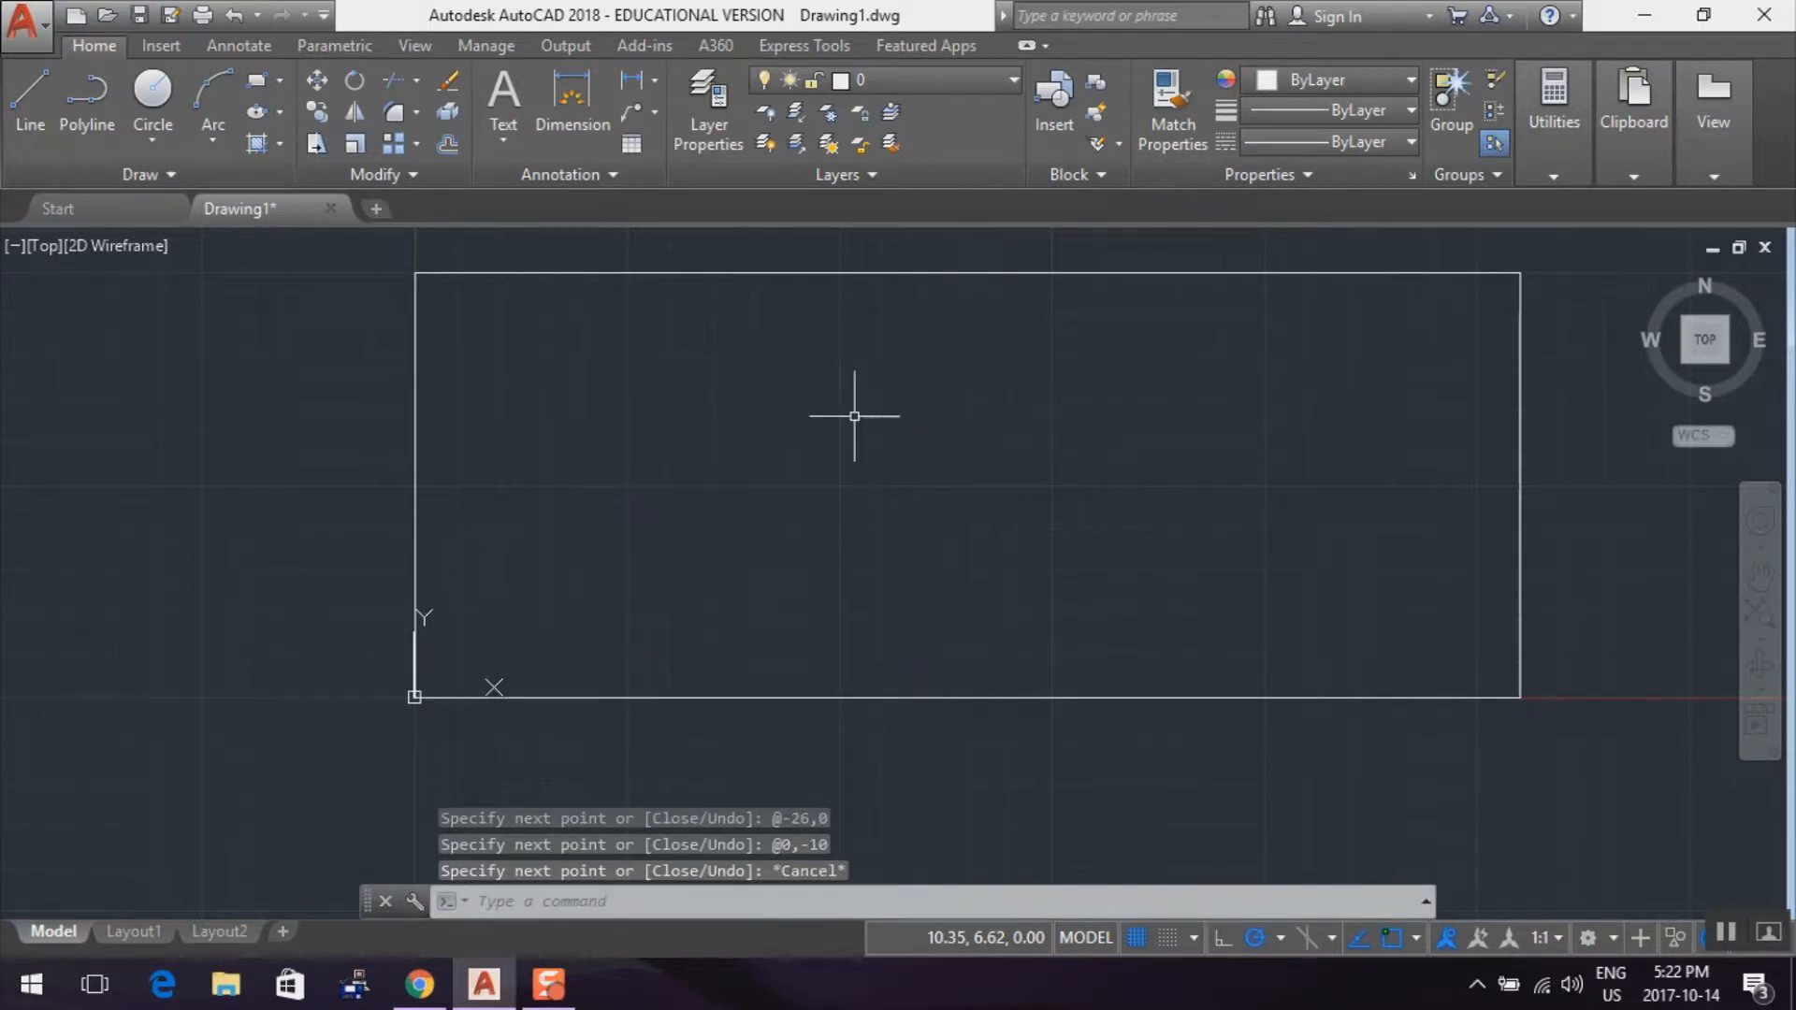
Offset the rectangle's top and left edges inward by 0.25
{"action": "left_click", "coordinate": [451, 148]}
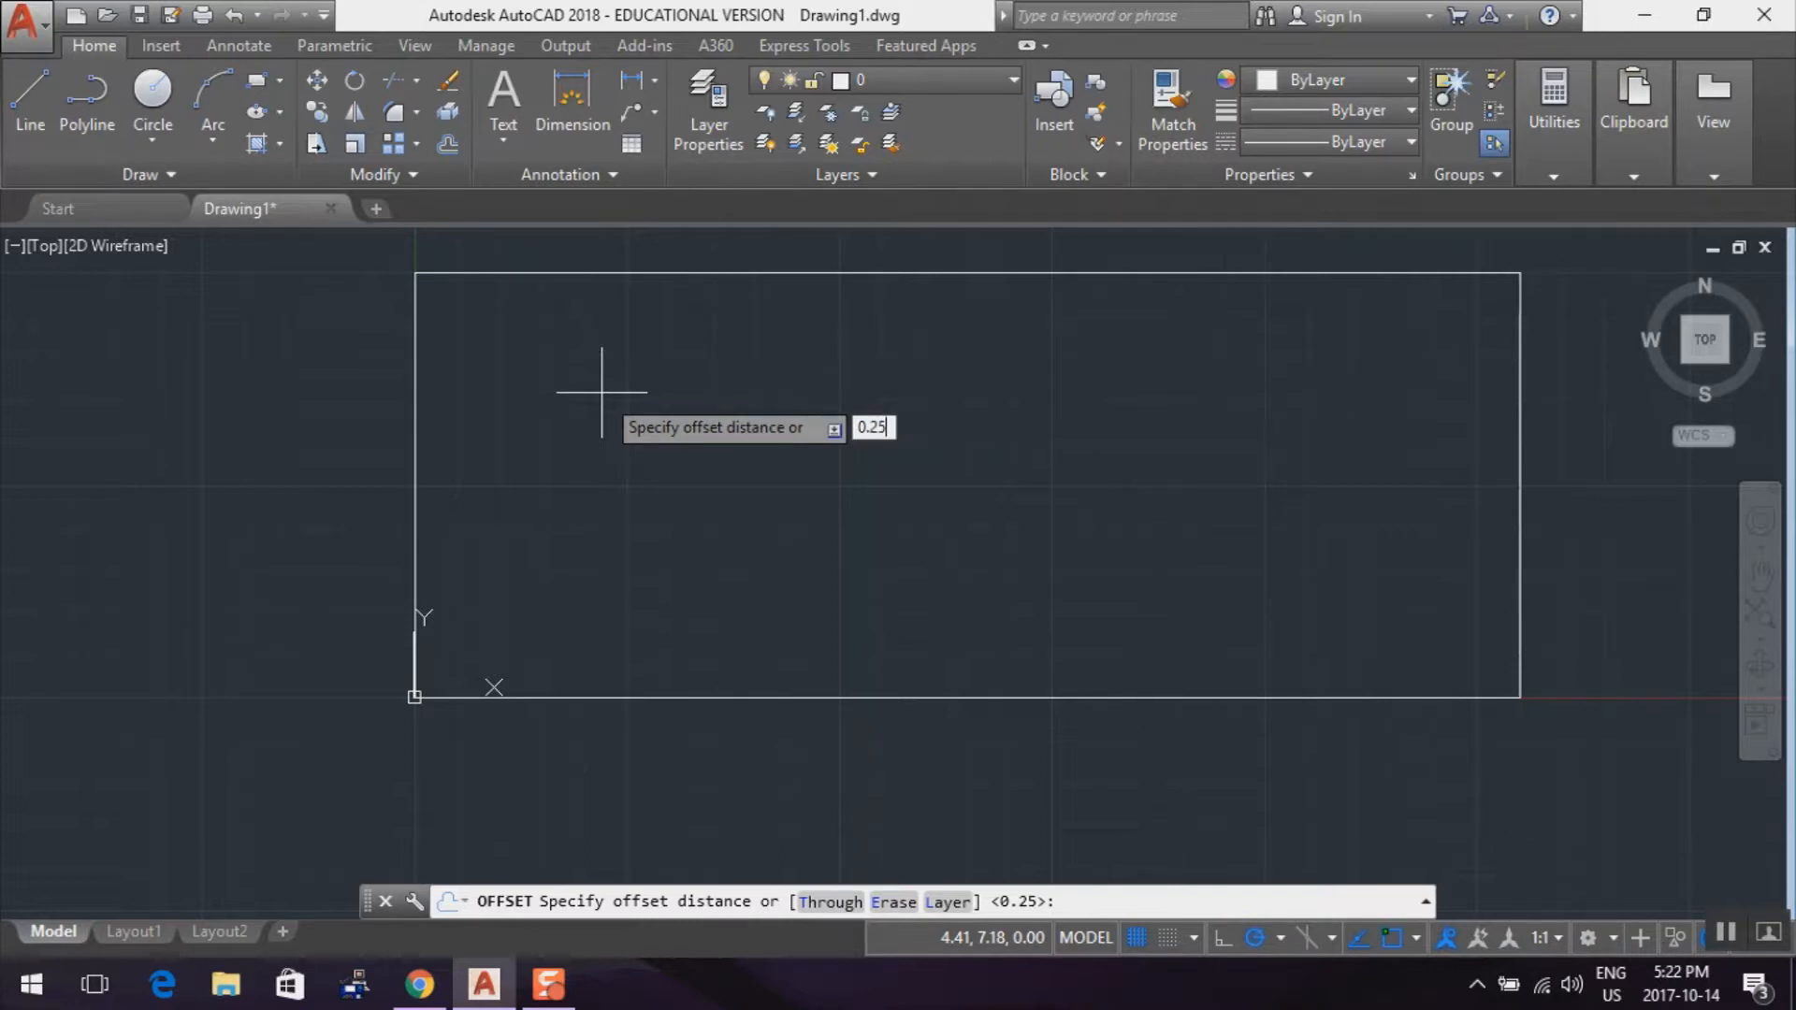
{"action": "key", "text": "Return"}
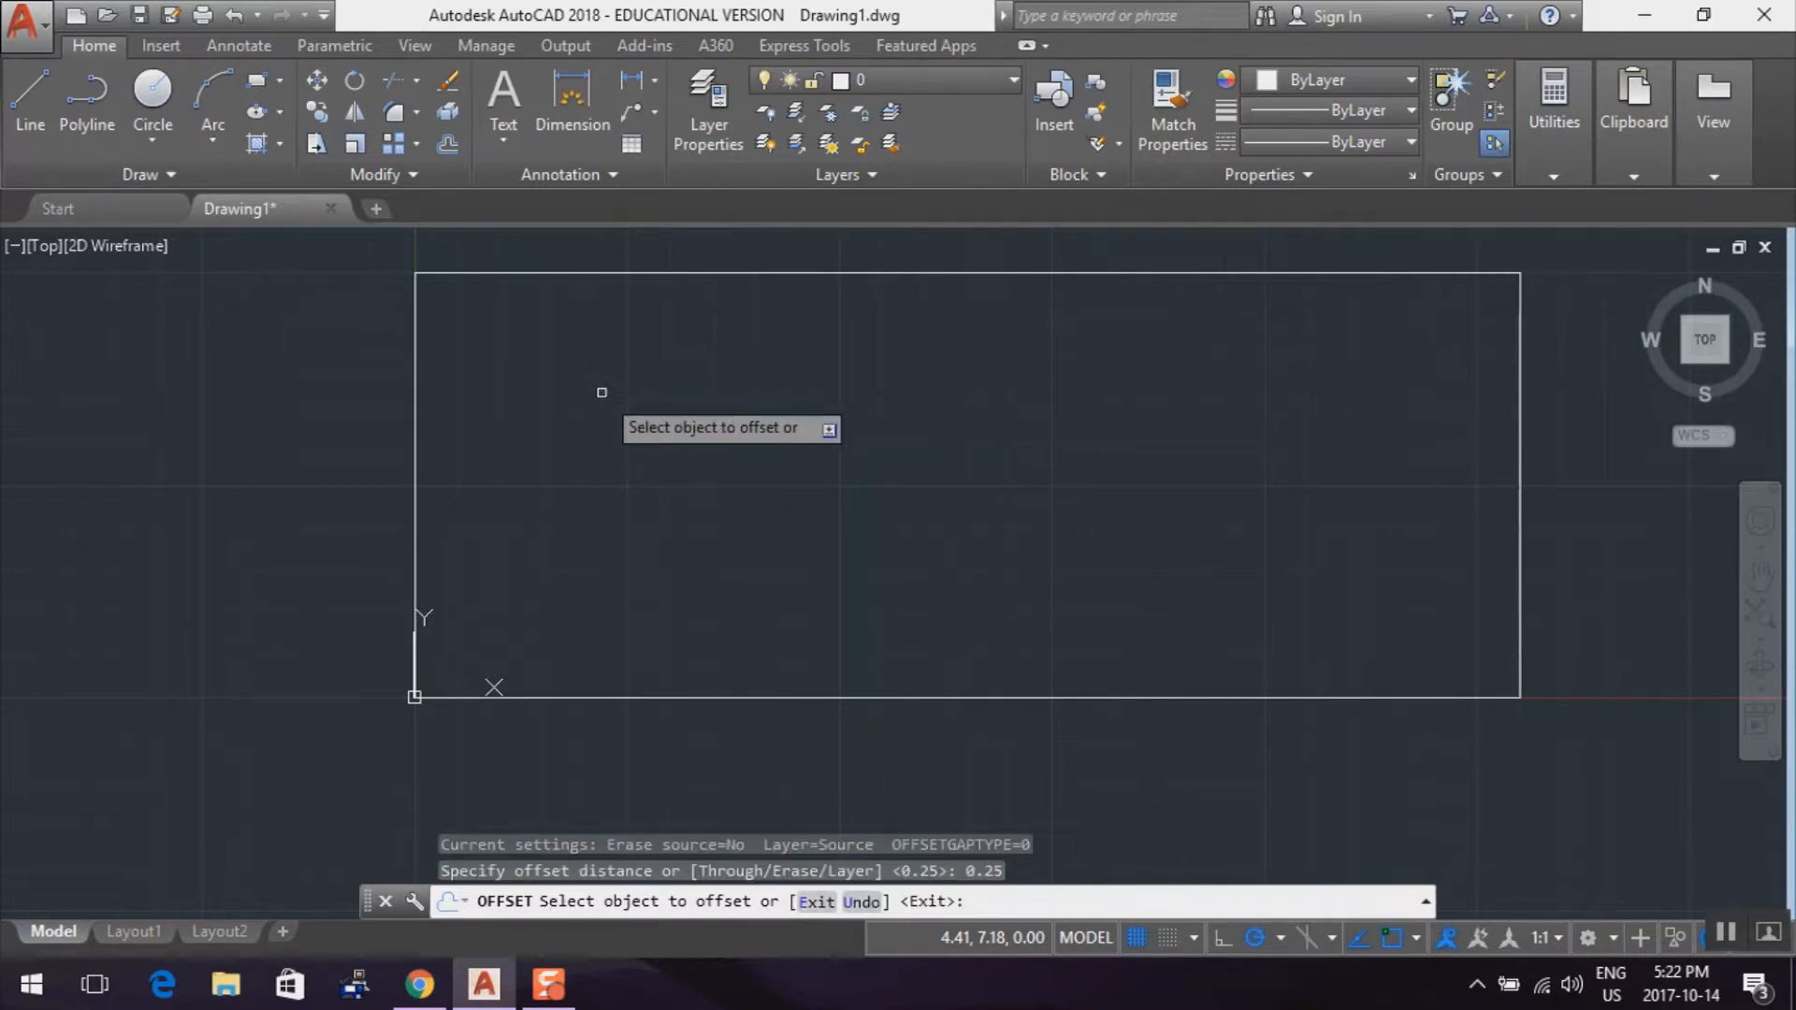
{"action": "left_click", "coordinate": [546, 274]}
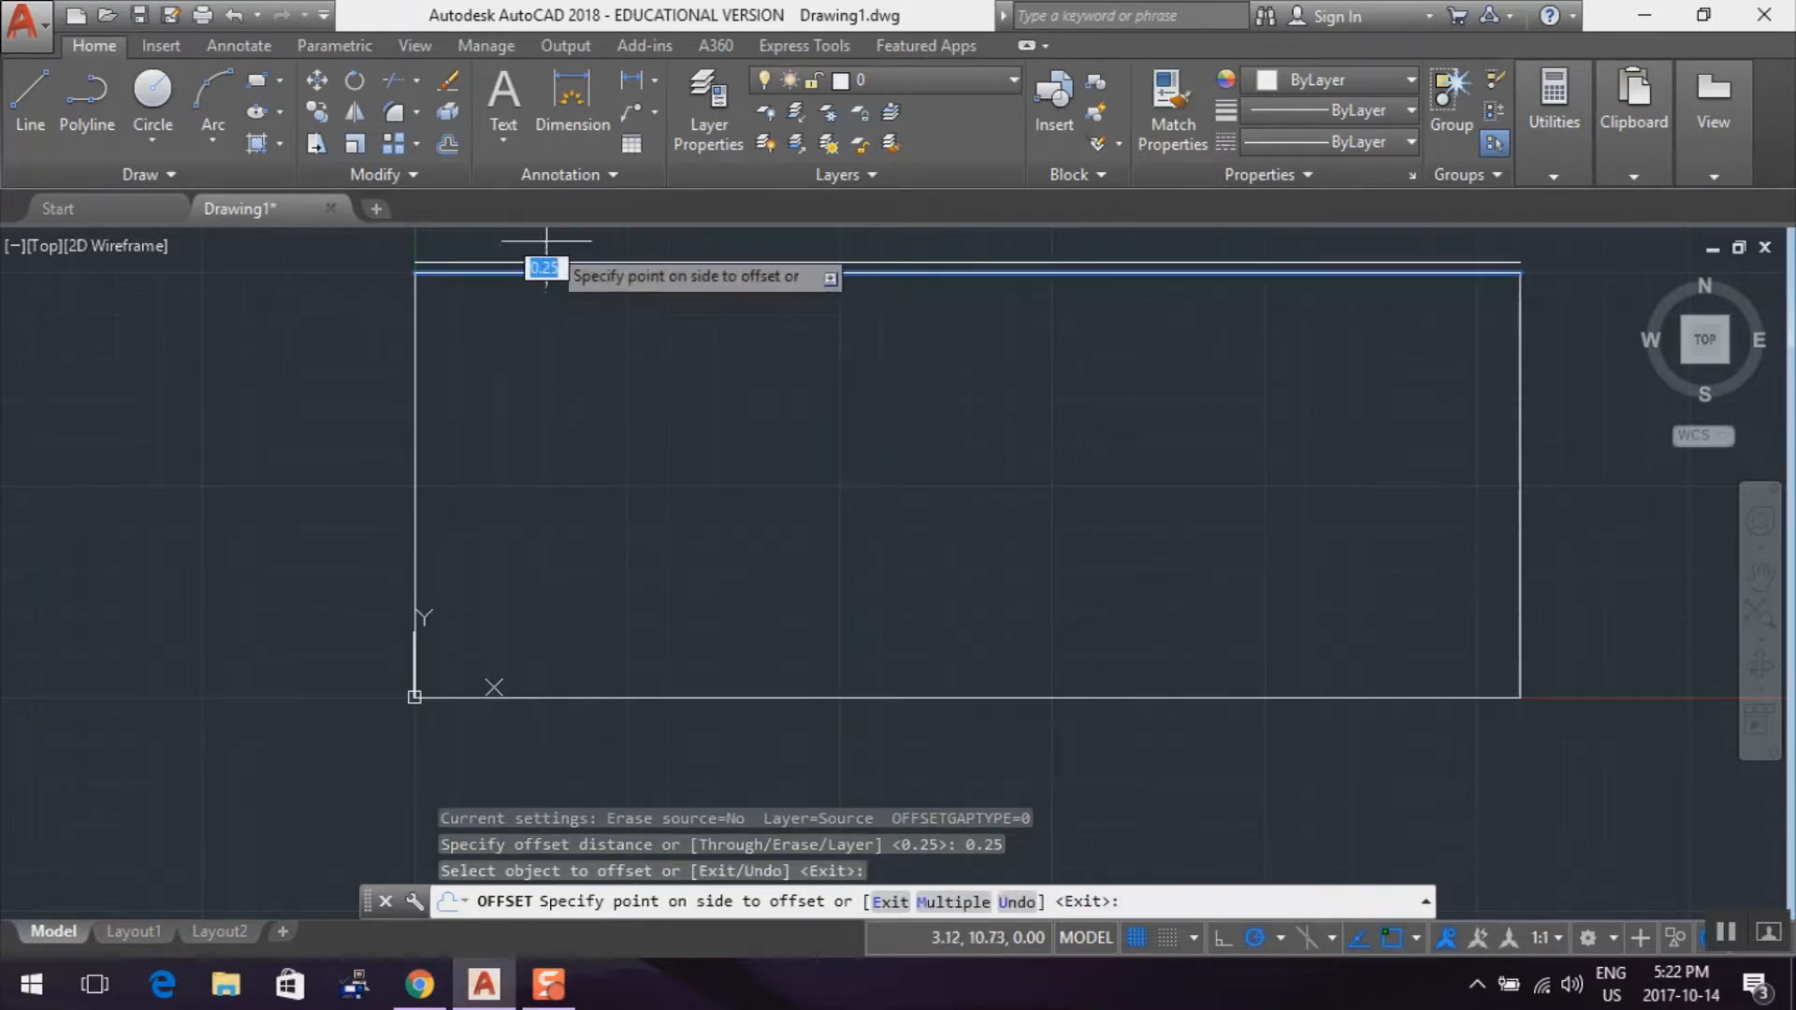
{"action": "left_click", "coordinate": [556, 309]}
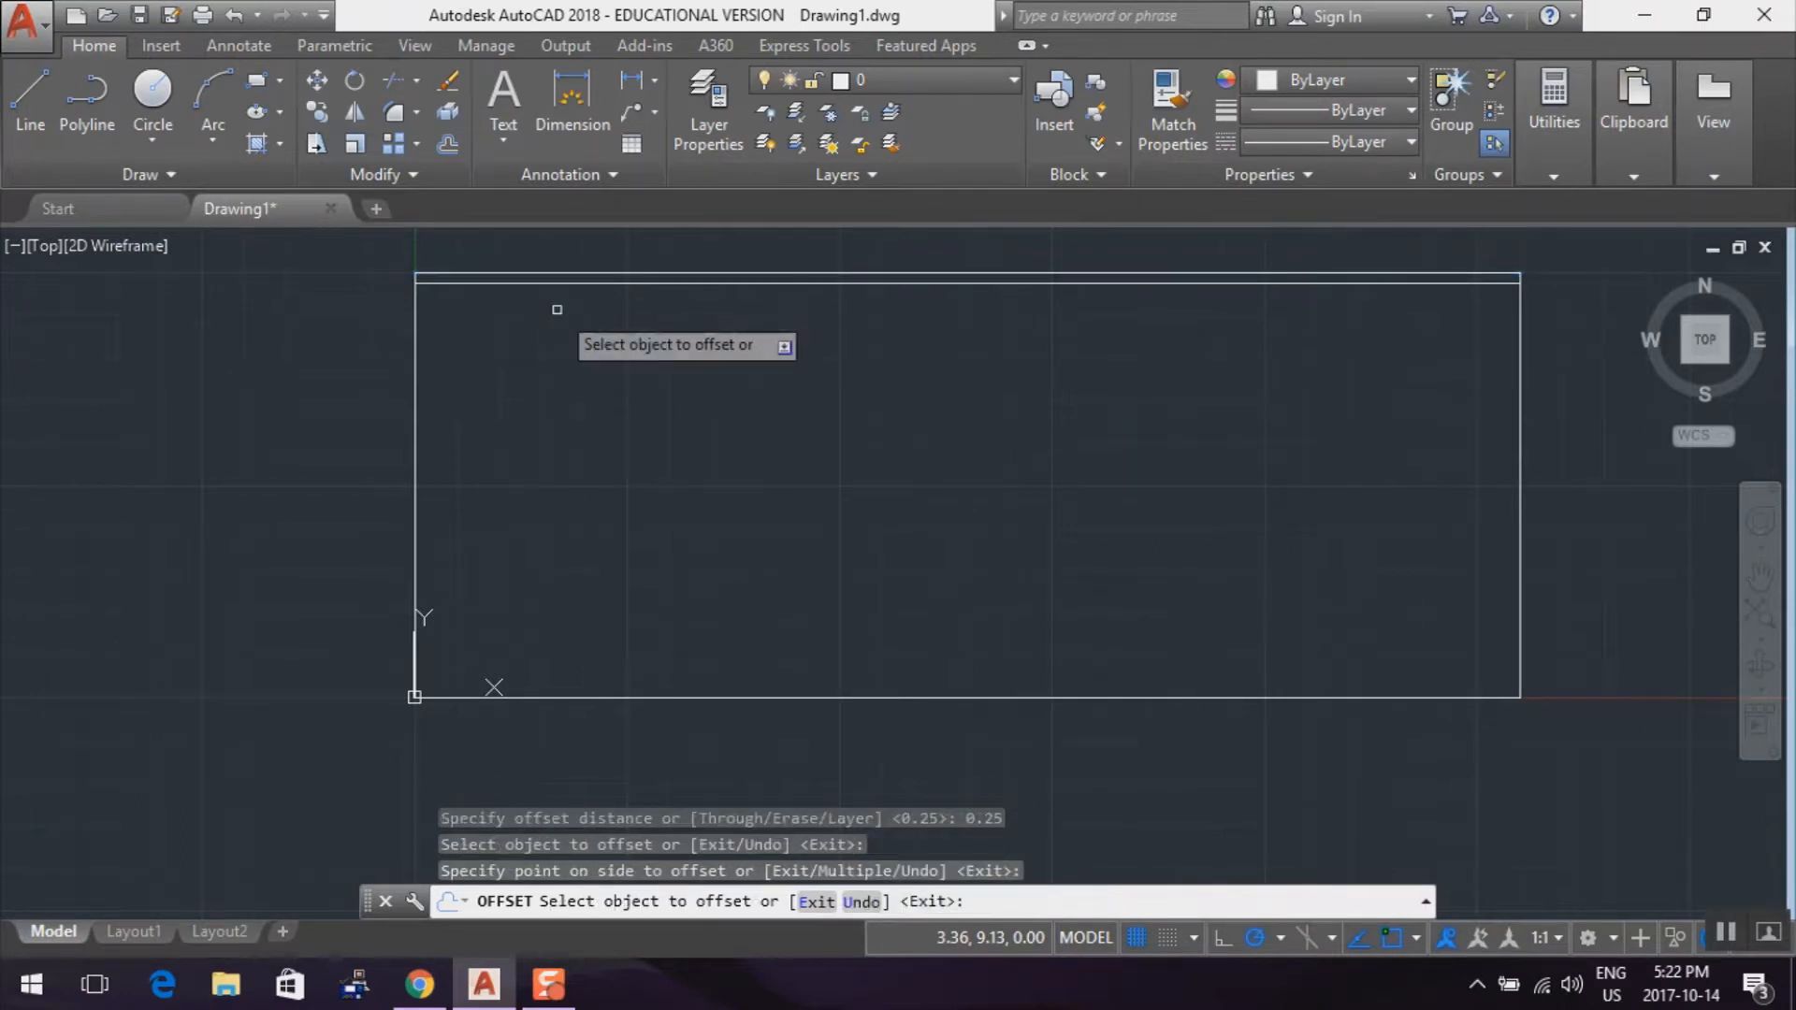
{"action": "left_click", "coordinate": [415, 396]}
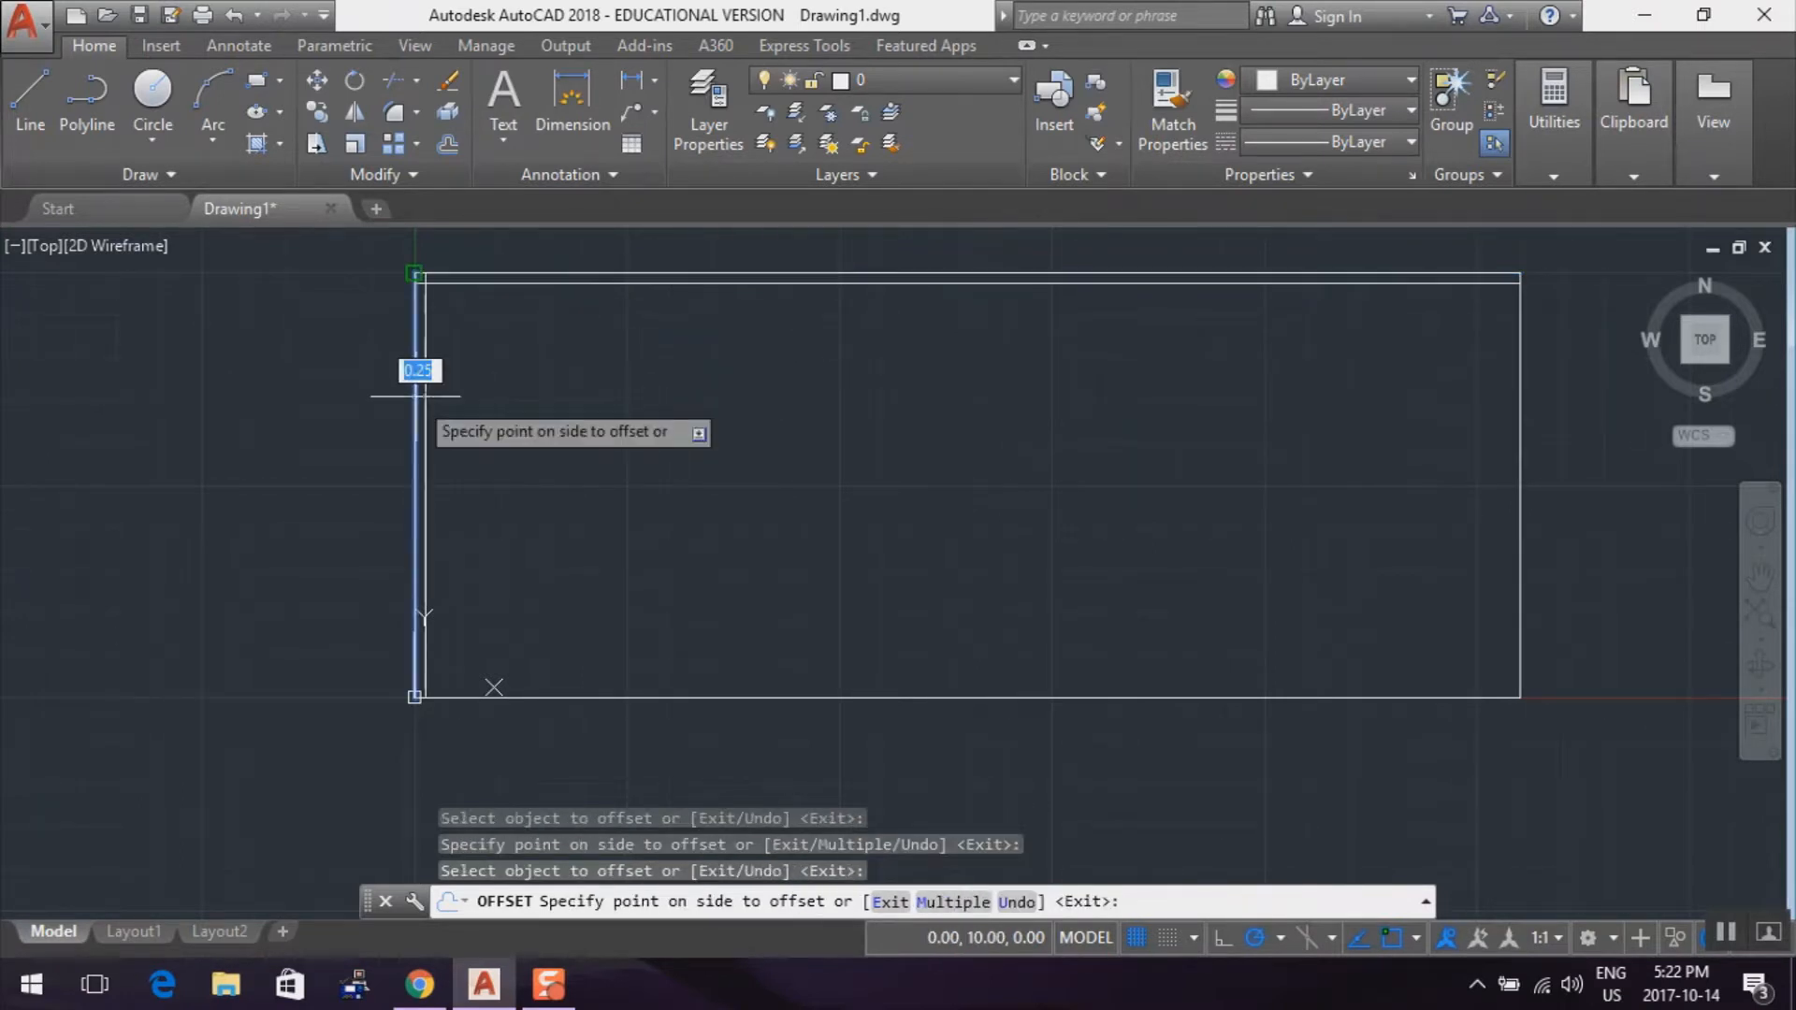
{"action": "left_click", "coordinate": [438, 393]}
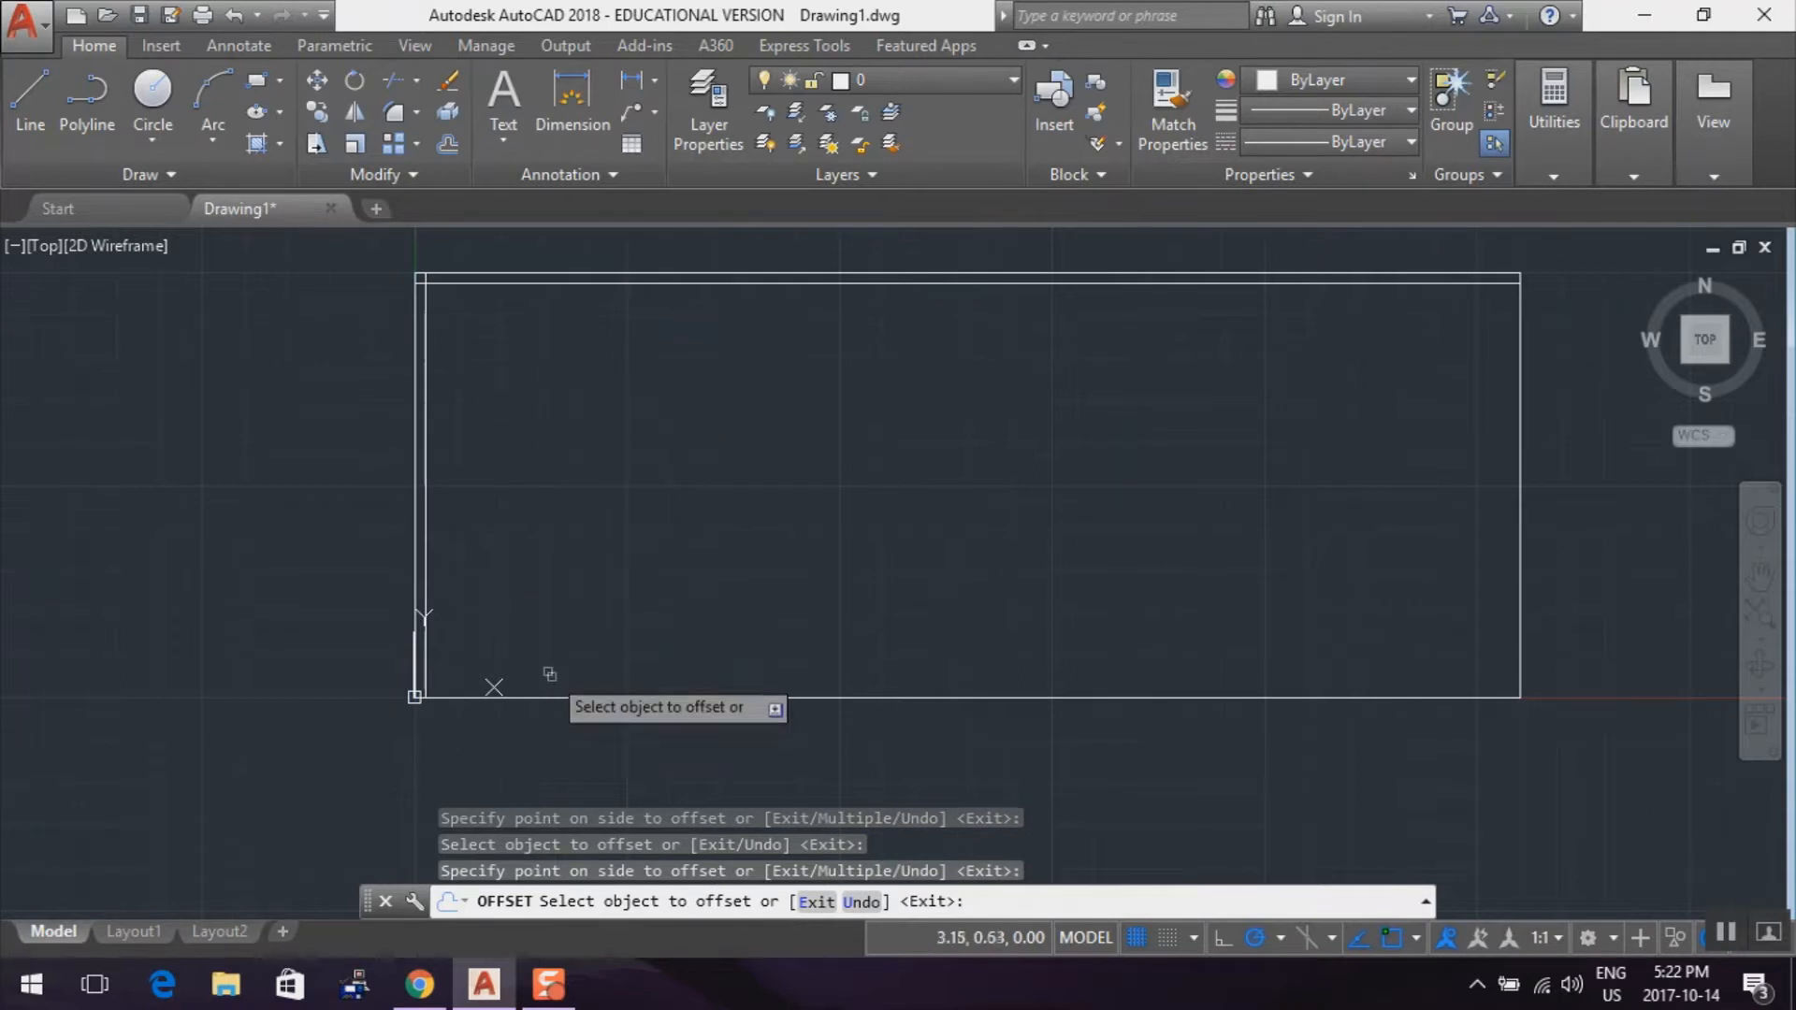
Offset the rectangle's bottom and right edges inward by the same 0.25 distance and end the Offset command
{"action": "left_click", "coordinate": [566, 696]}
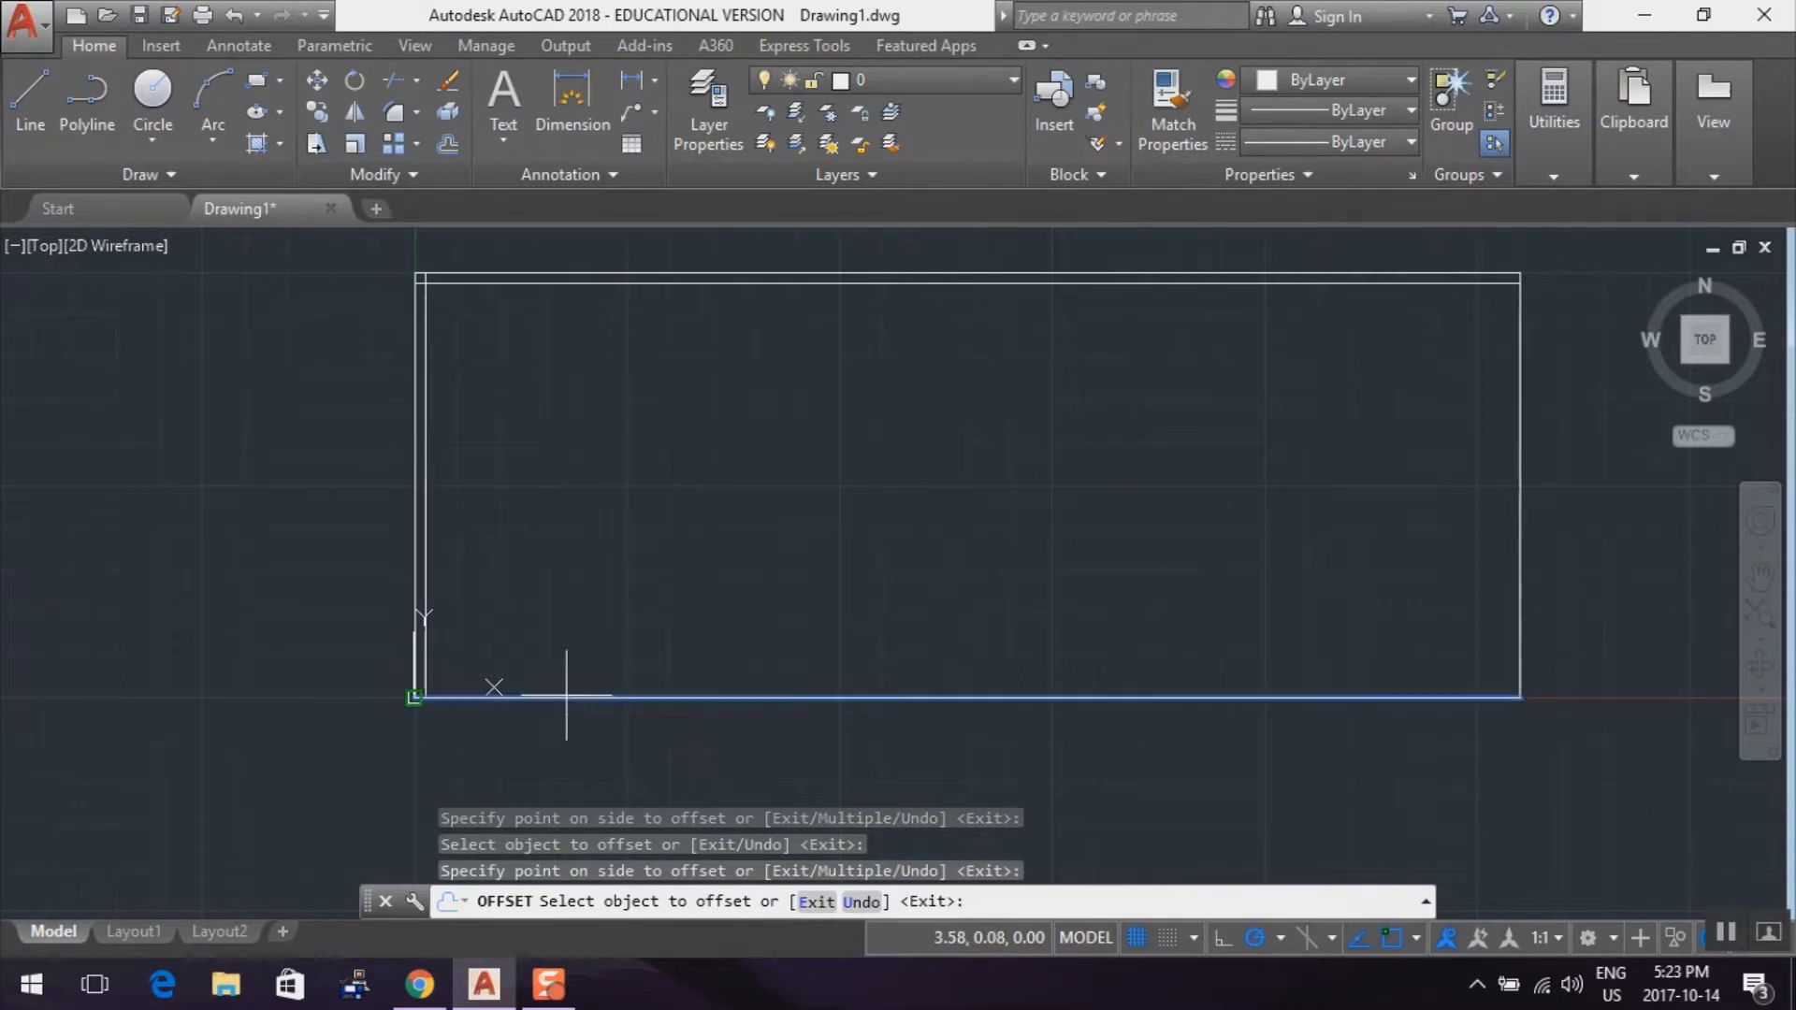
{"action": "left_click", "coordinate": [582, 643]}
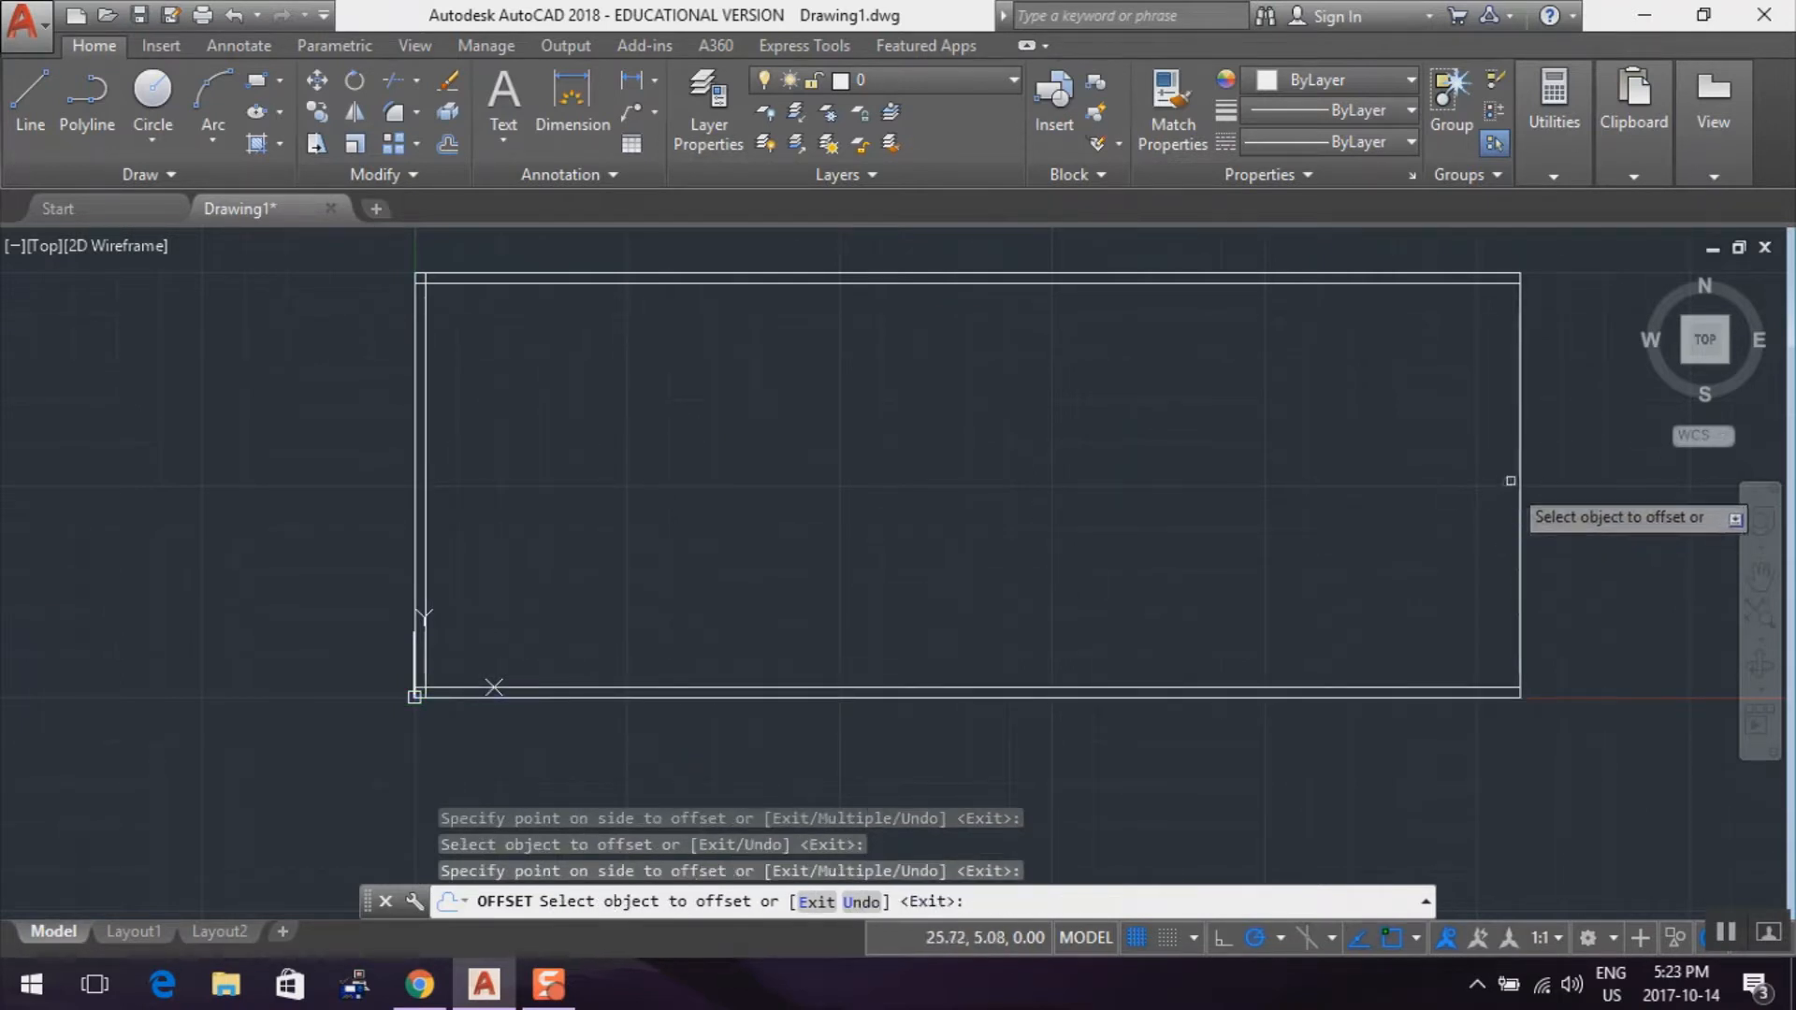
{"action": "left_click", "coordinate": [1523, 475]}
{"action": "left_click", "coordinate": [1491, 491]}
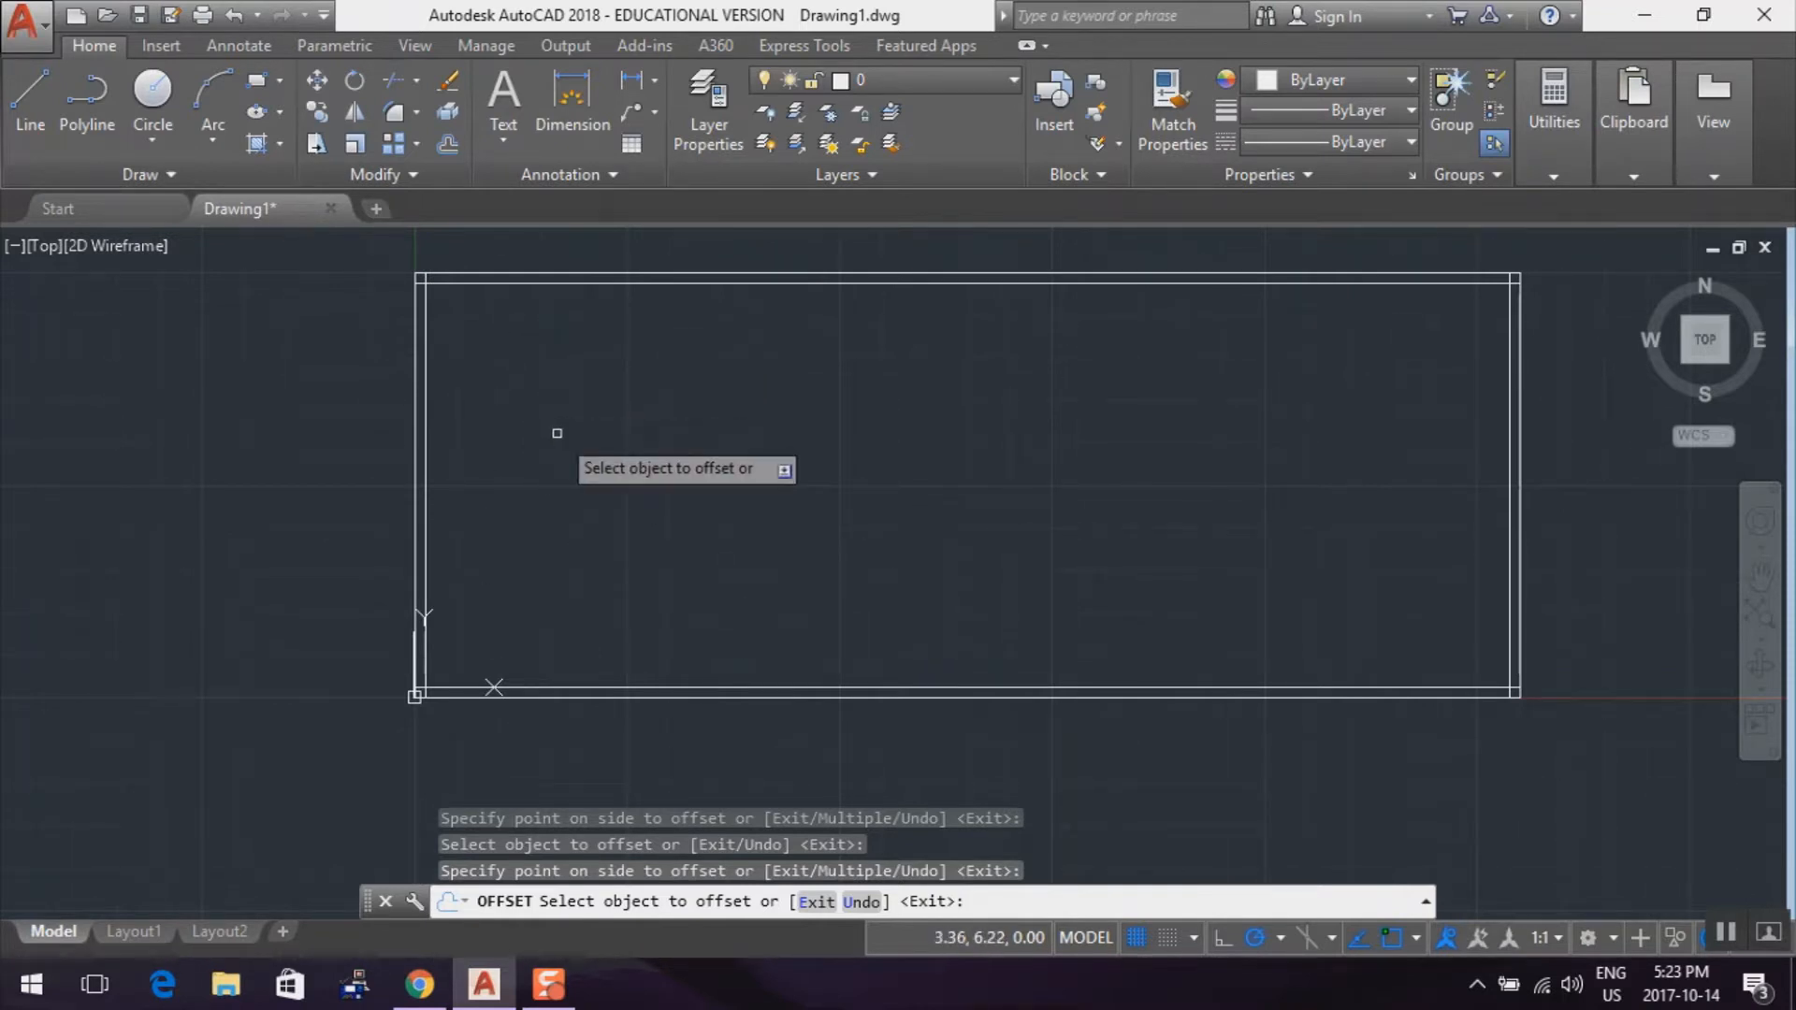
{"action": "key", "text": "Escape"}
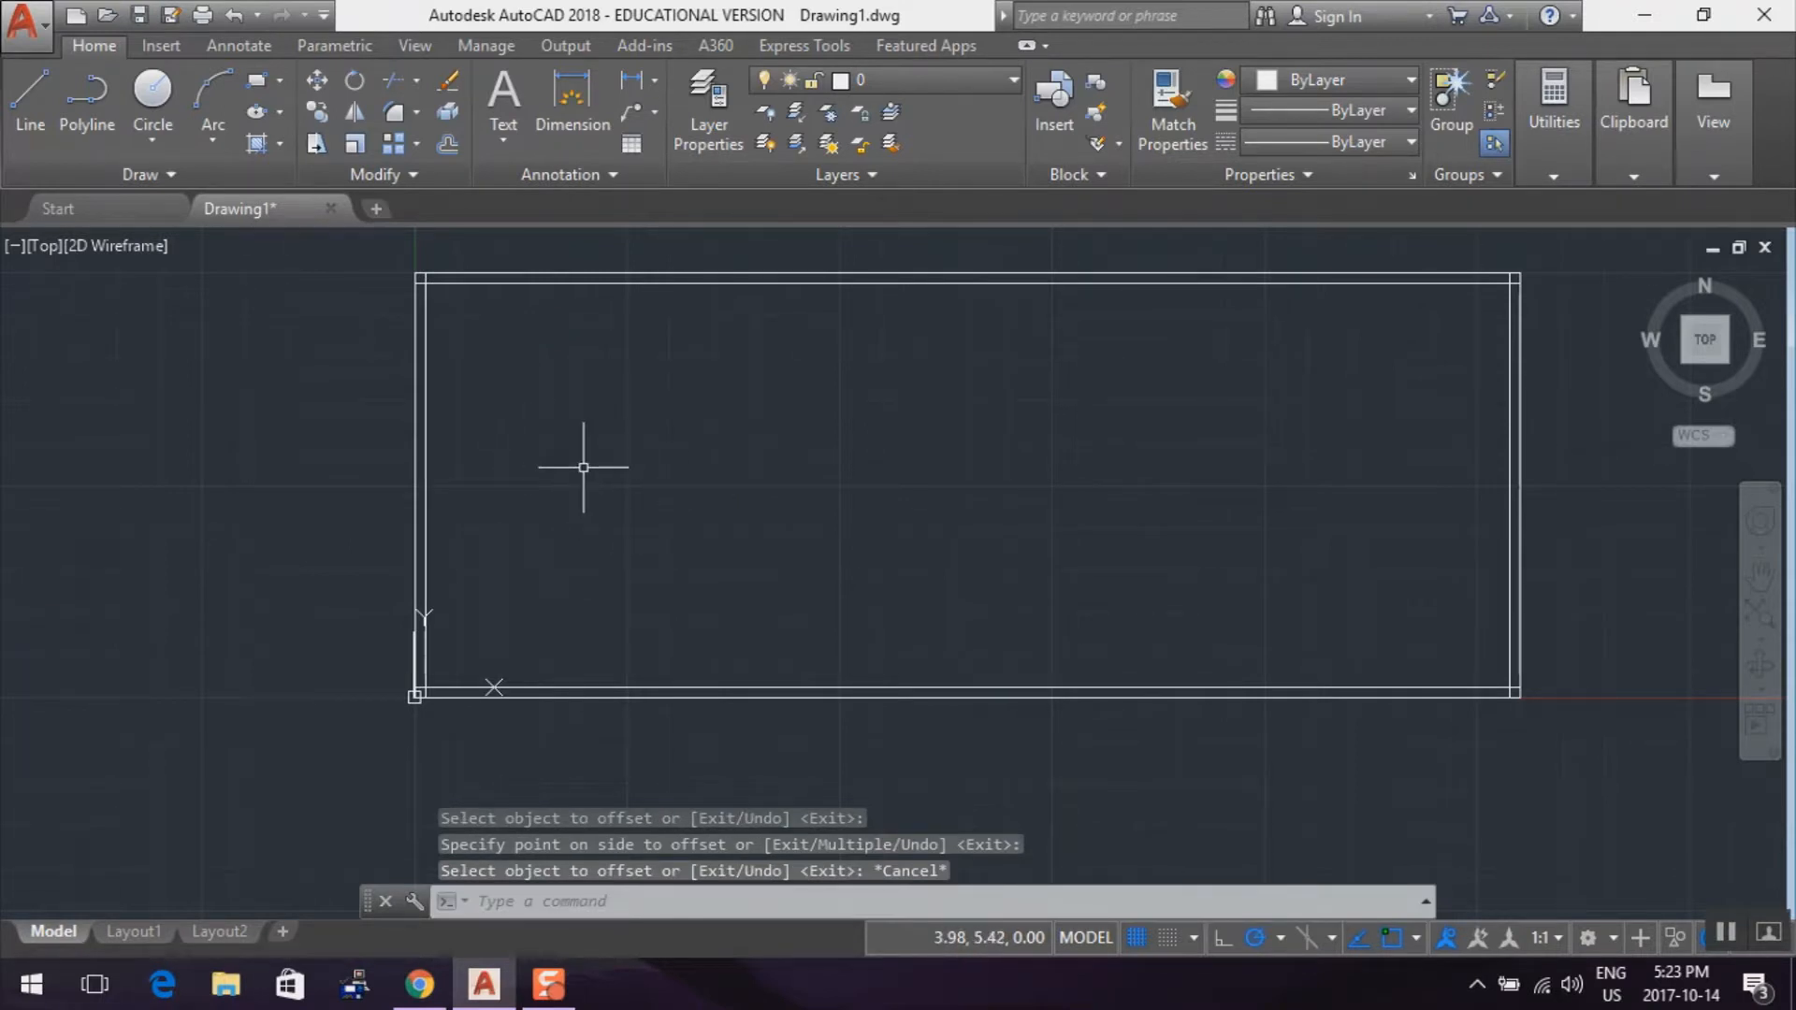
Trim the inner bottom line's overhang at the lower-left corner, using the inner left and inner bottom lines as cutting edges
{"action": "scroll", "coordinate": [595, 697], "scroll_direction": "up", "scroll_amount": 7}
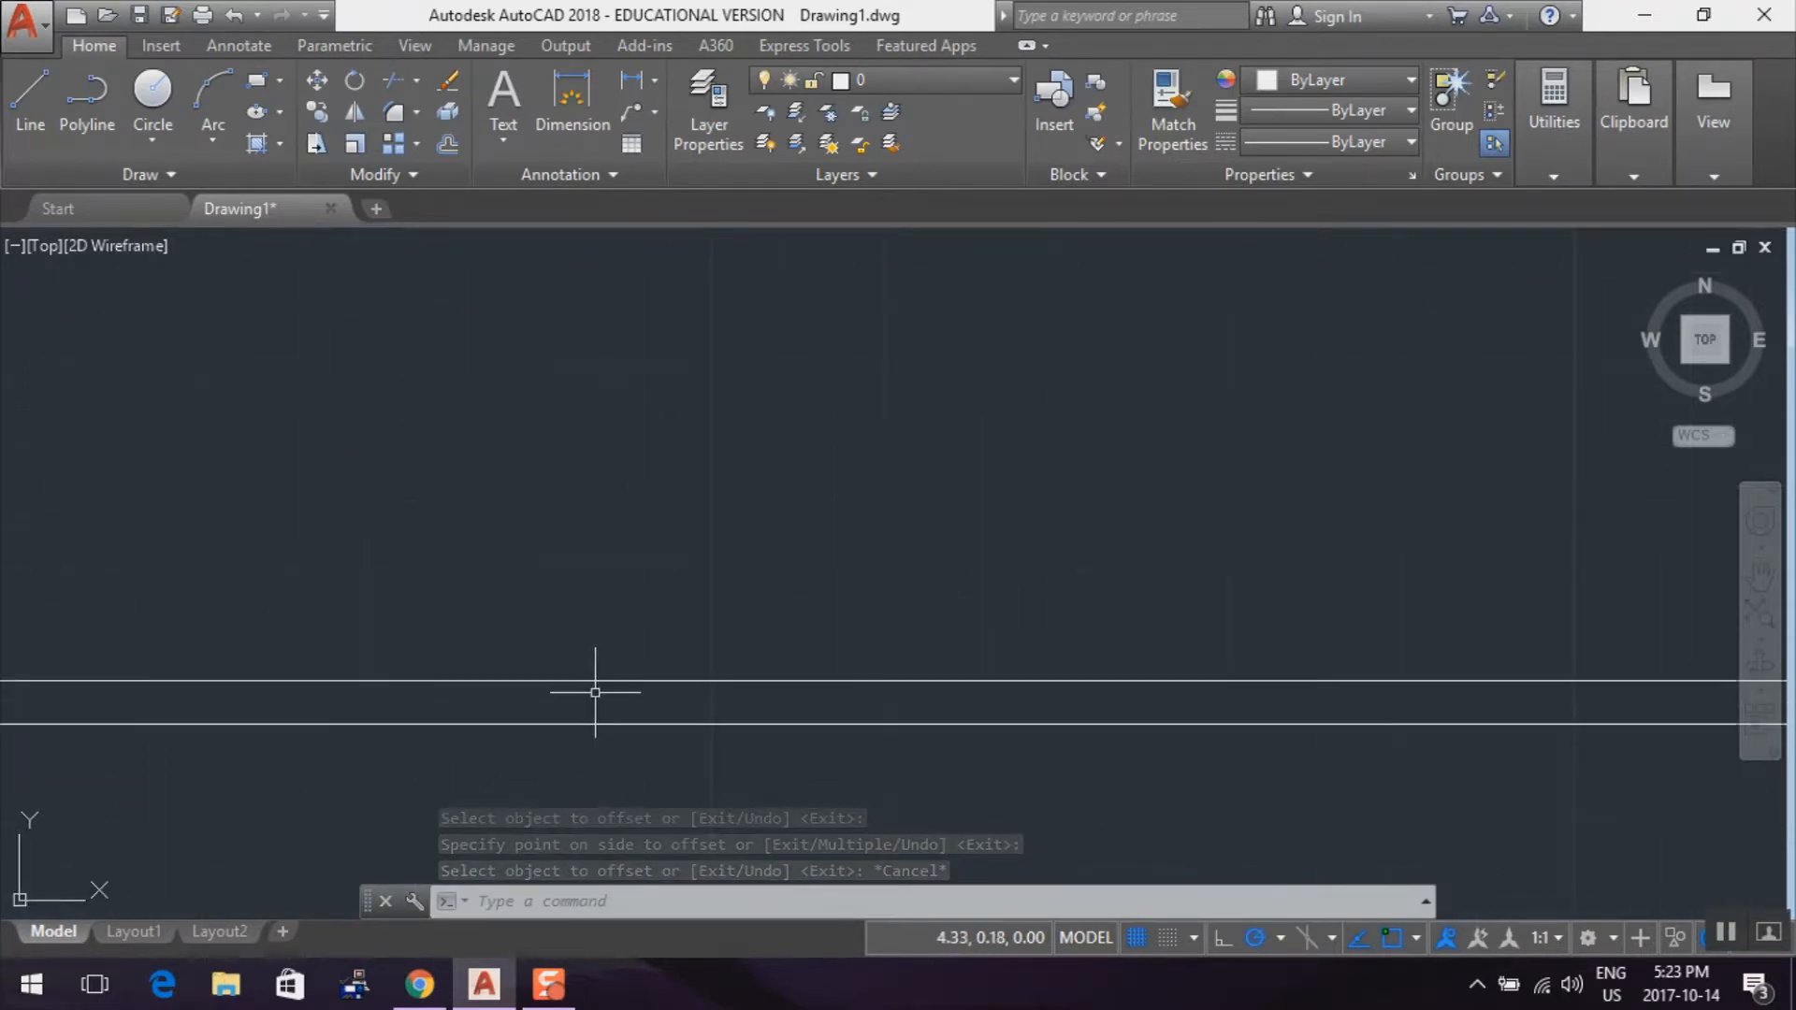
{"action": "scroll", "coordinate": [595, 692], "scroll_direction": "down", "scroll_amount": 3}
{"action": "left_click_drag", "start_coordinate": [361, 608], "coordinate": [417, 593]}
{"action": "middle_click_drag", "start_coordinate": [384, 614], "coordinate": [492, 581]}
{"action": "scroll", "coordinate": [492, 581], "scroll_direction": "up", "scroll_amount": 2}
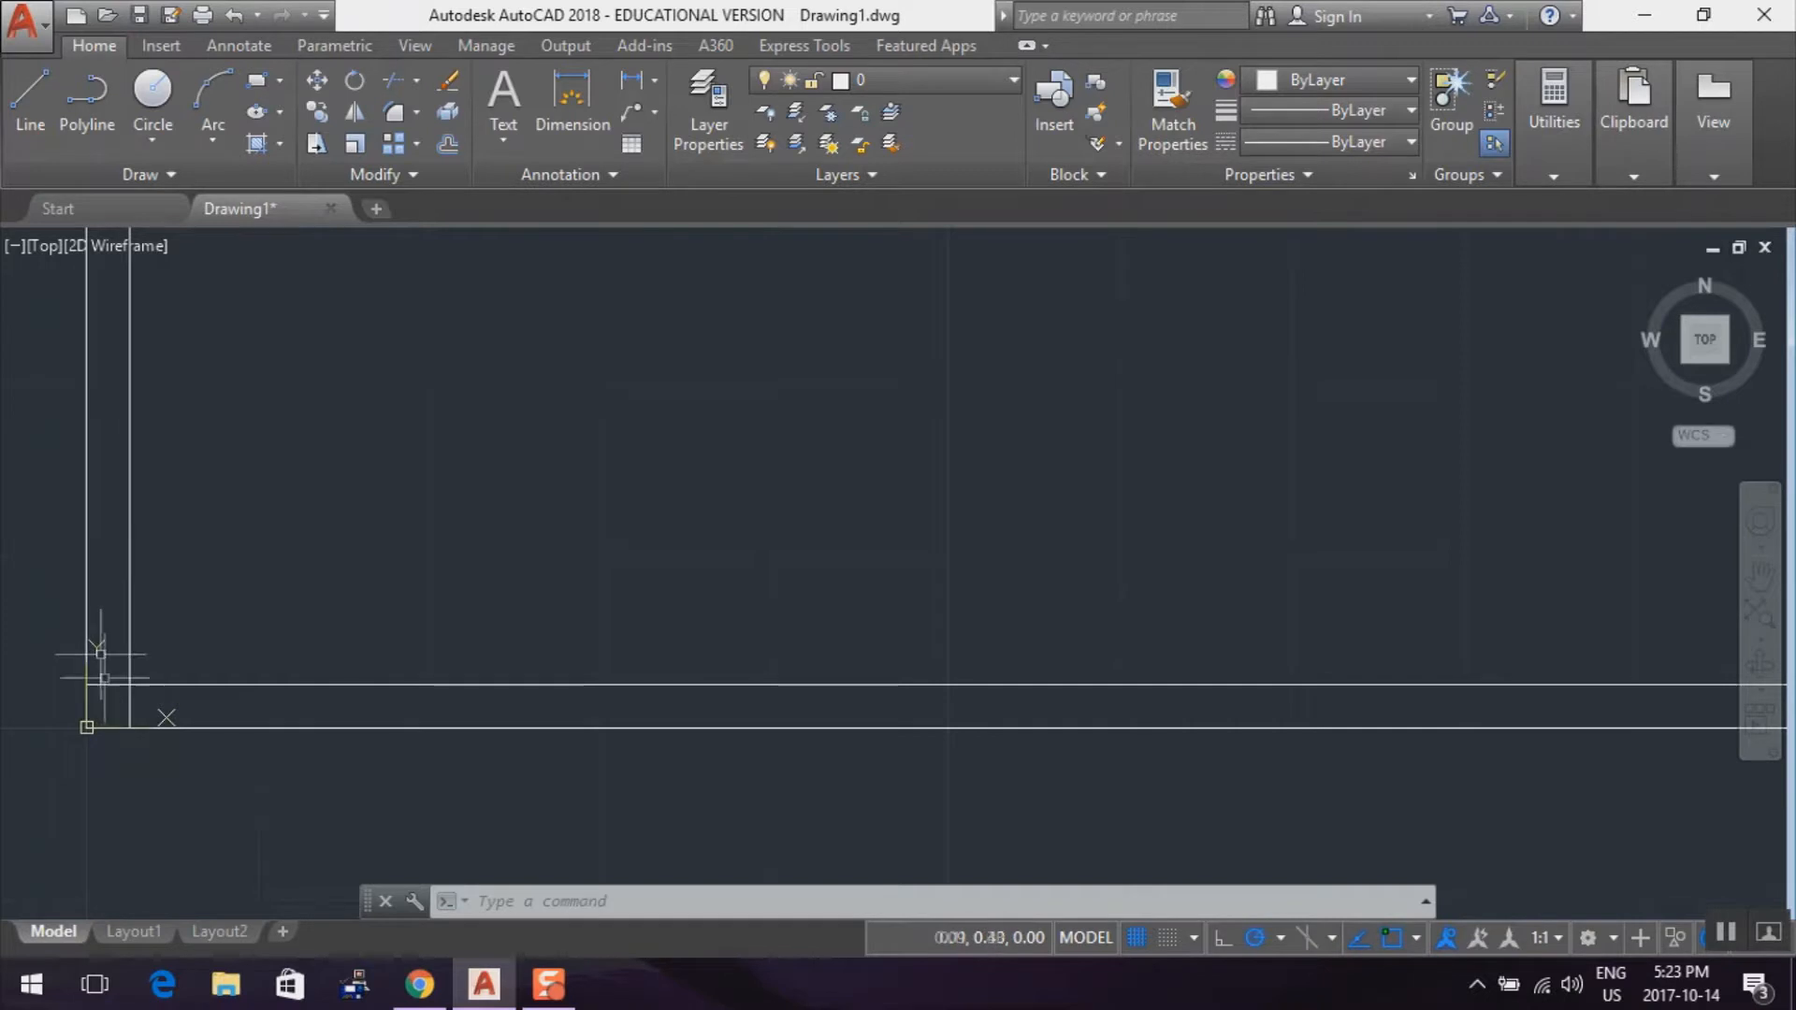
{"action": "left_click", "coordinate": [396, 82]}
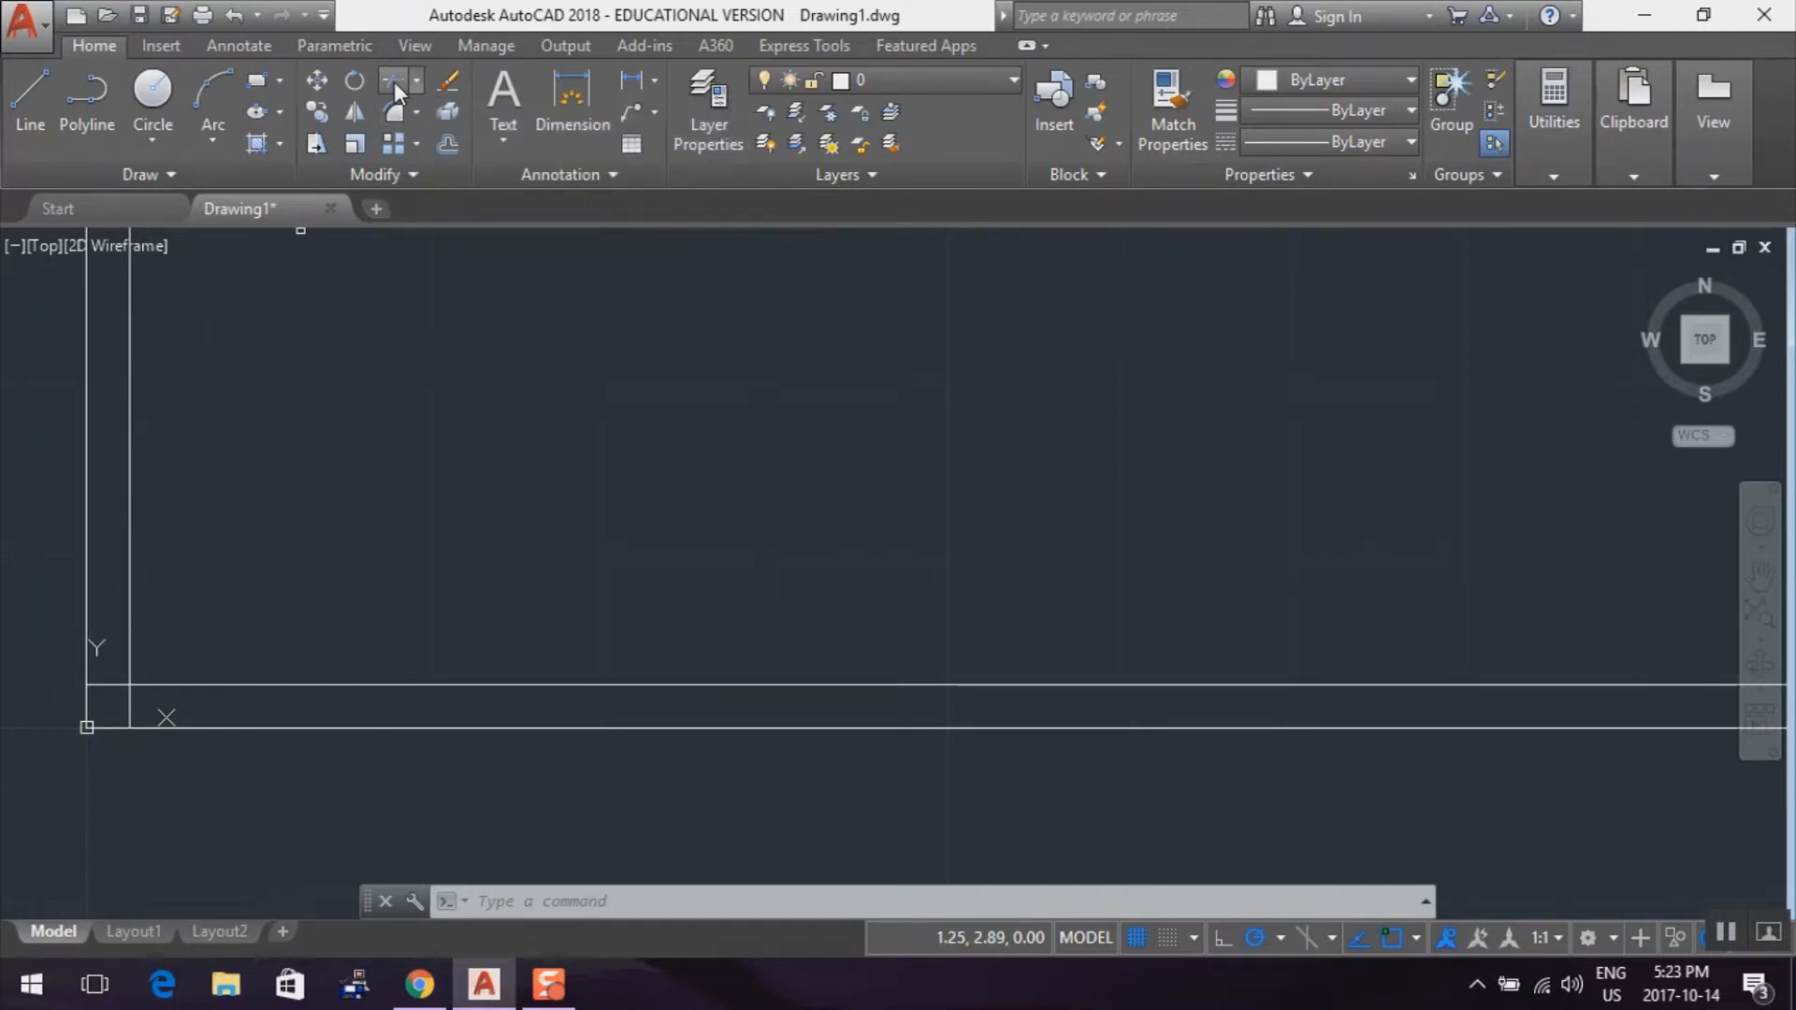
{"action": "left_click", "coordinate": [129, 563]}
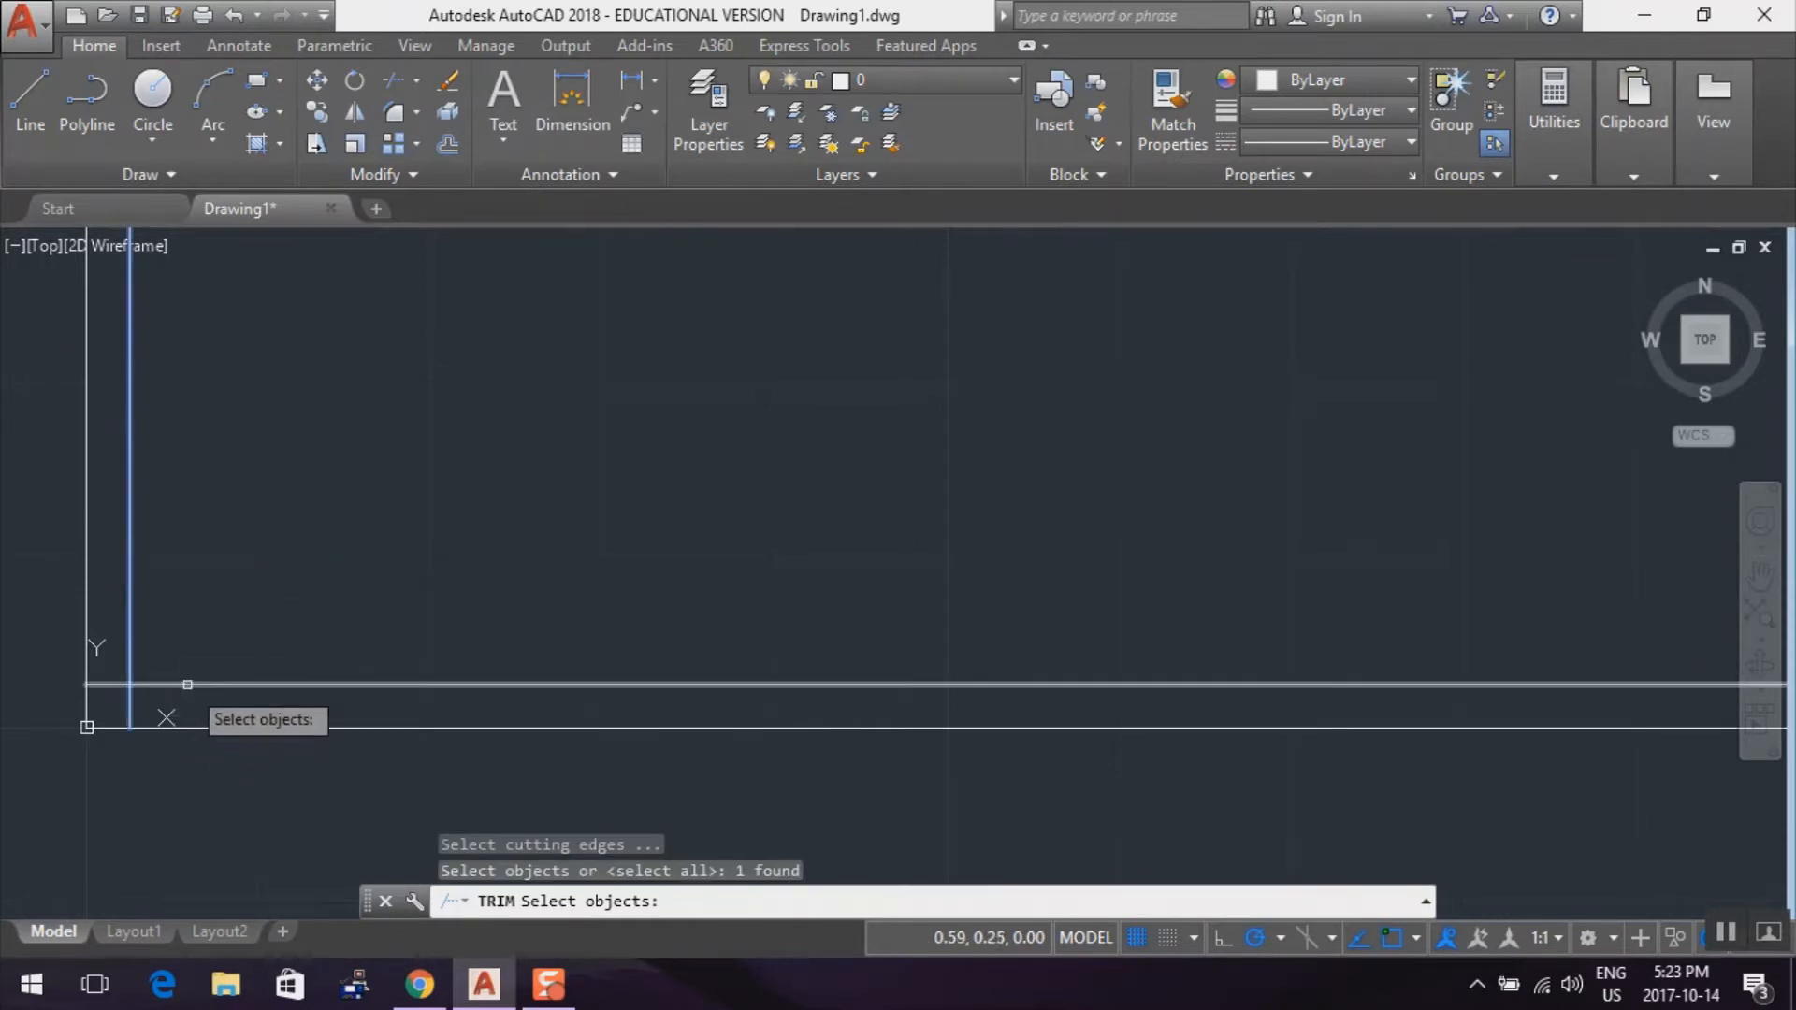
{"action": "left_click", "coordinate": [187, 684]}
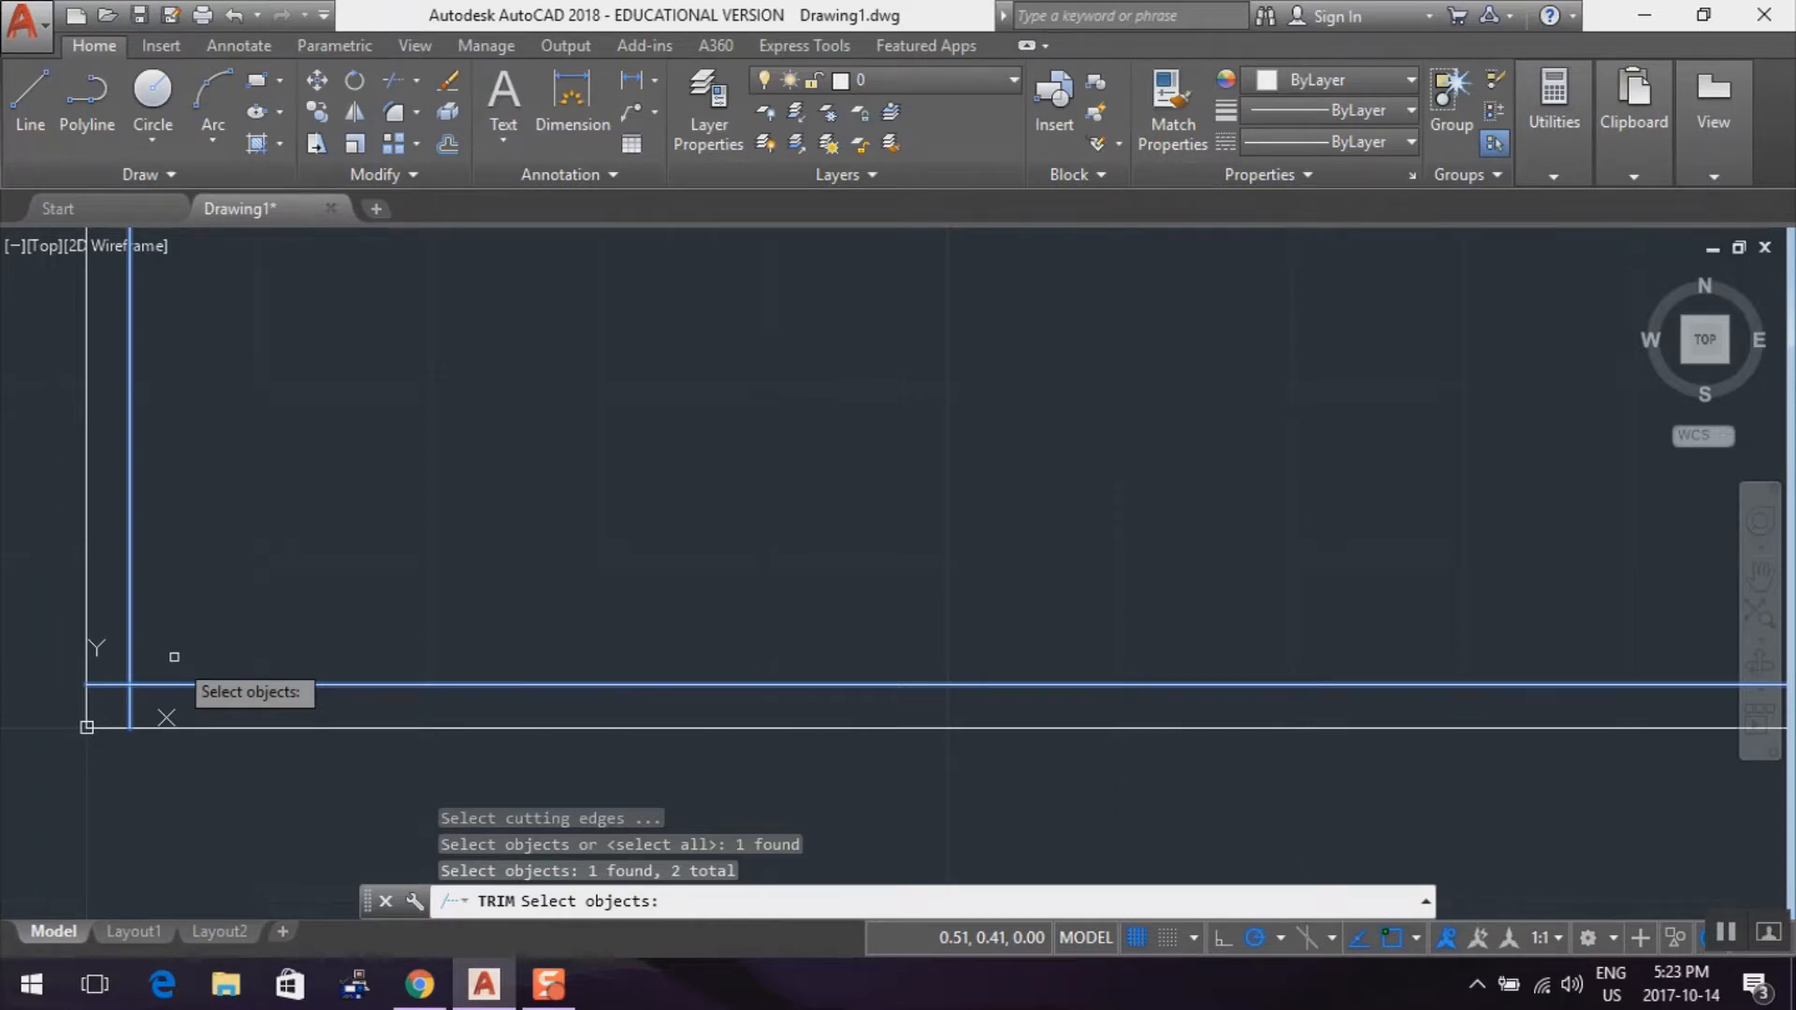
{"action": "key", "text": "Return"}
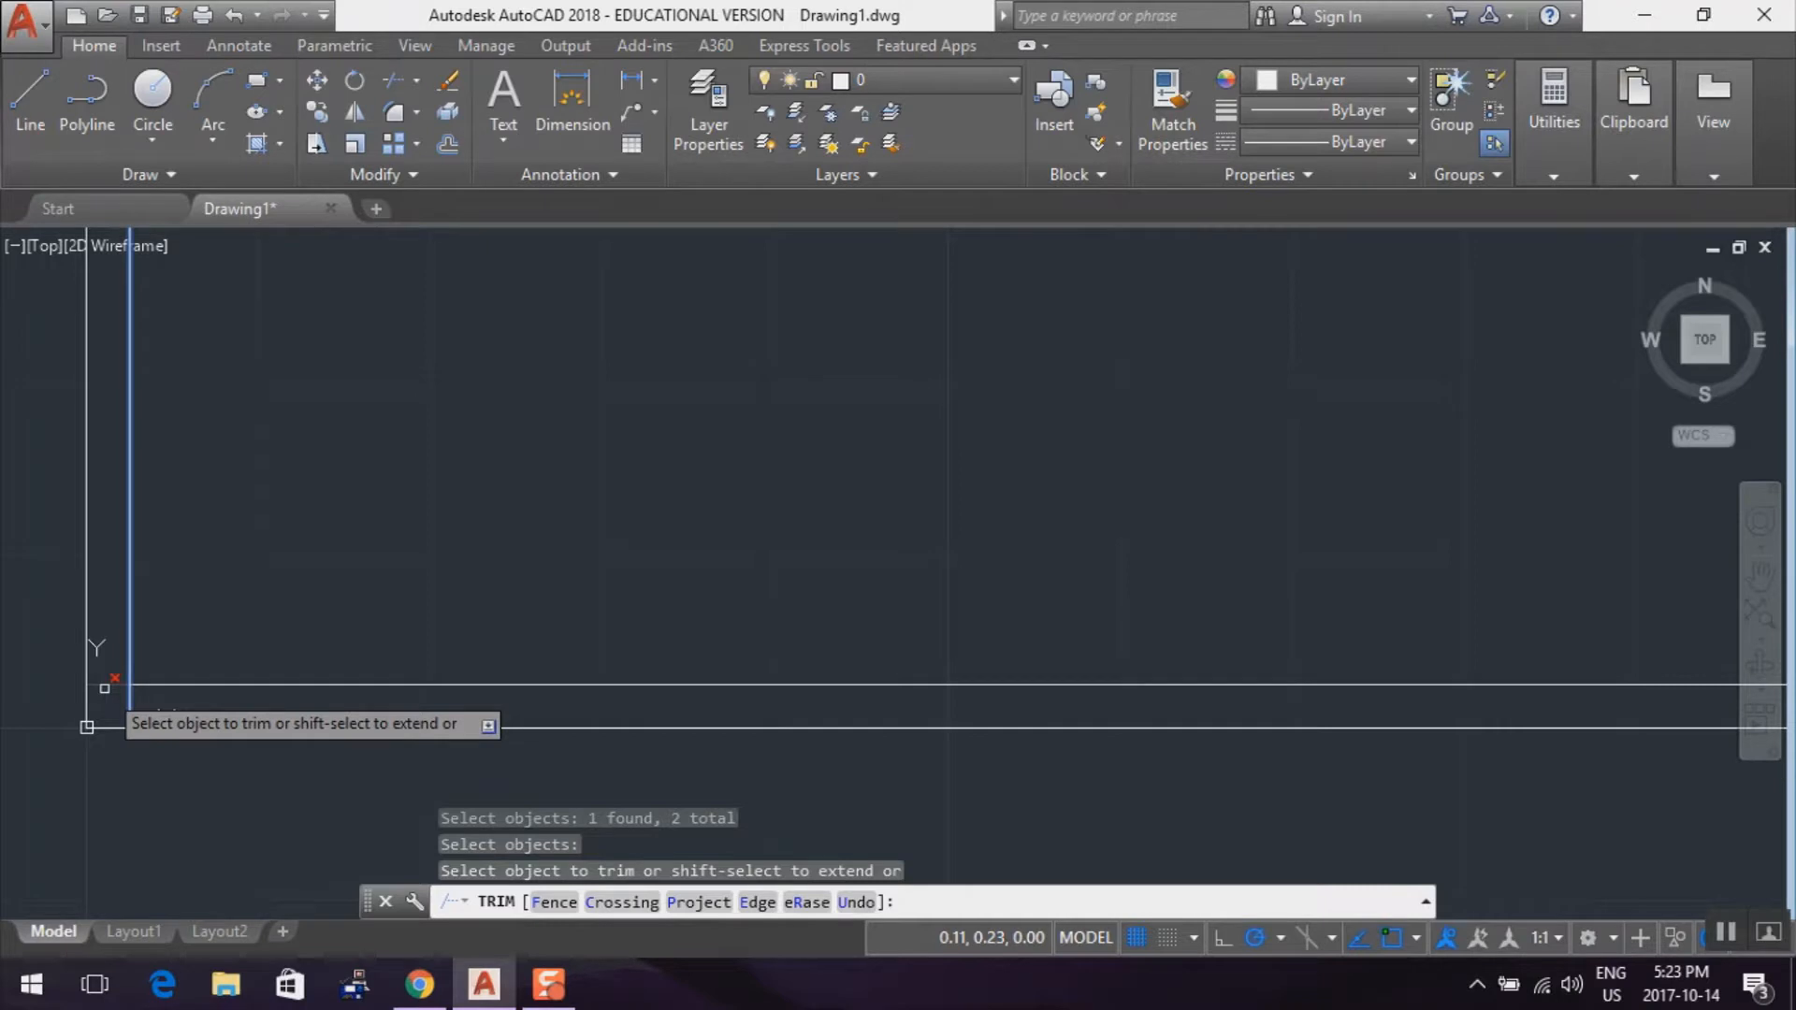
{"action": "left_click", "coordinate": [103, 687]}
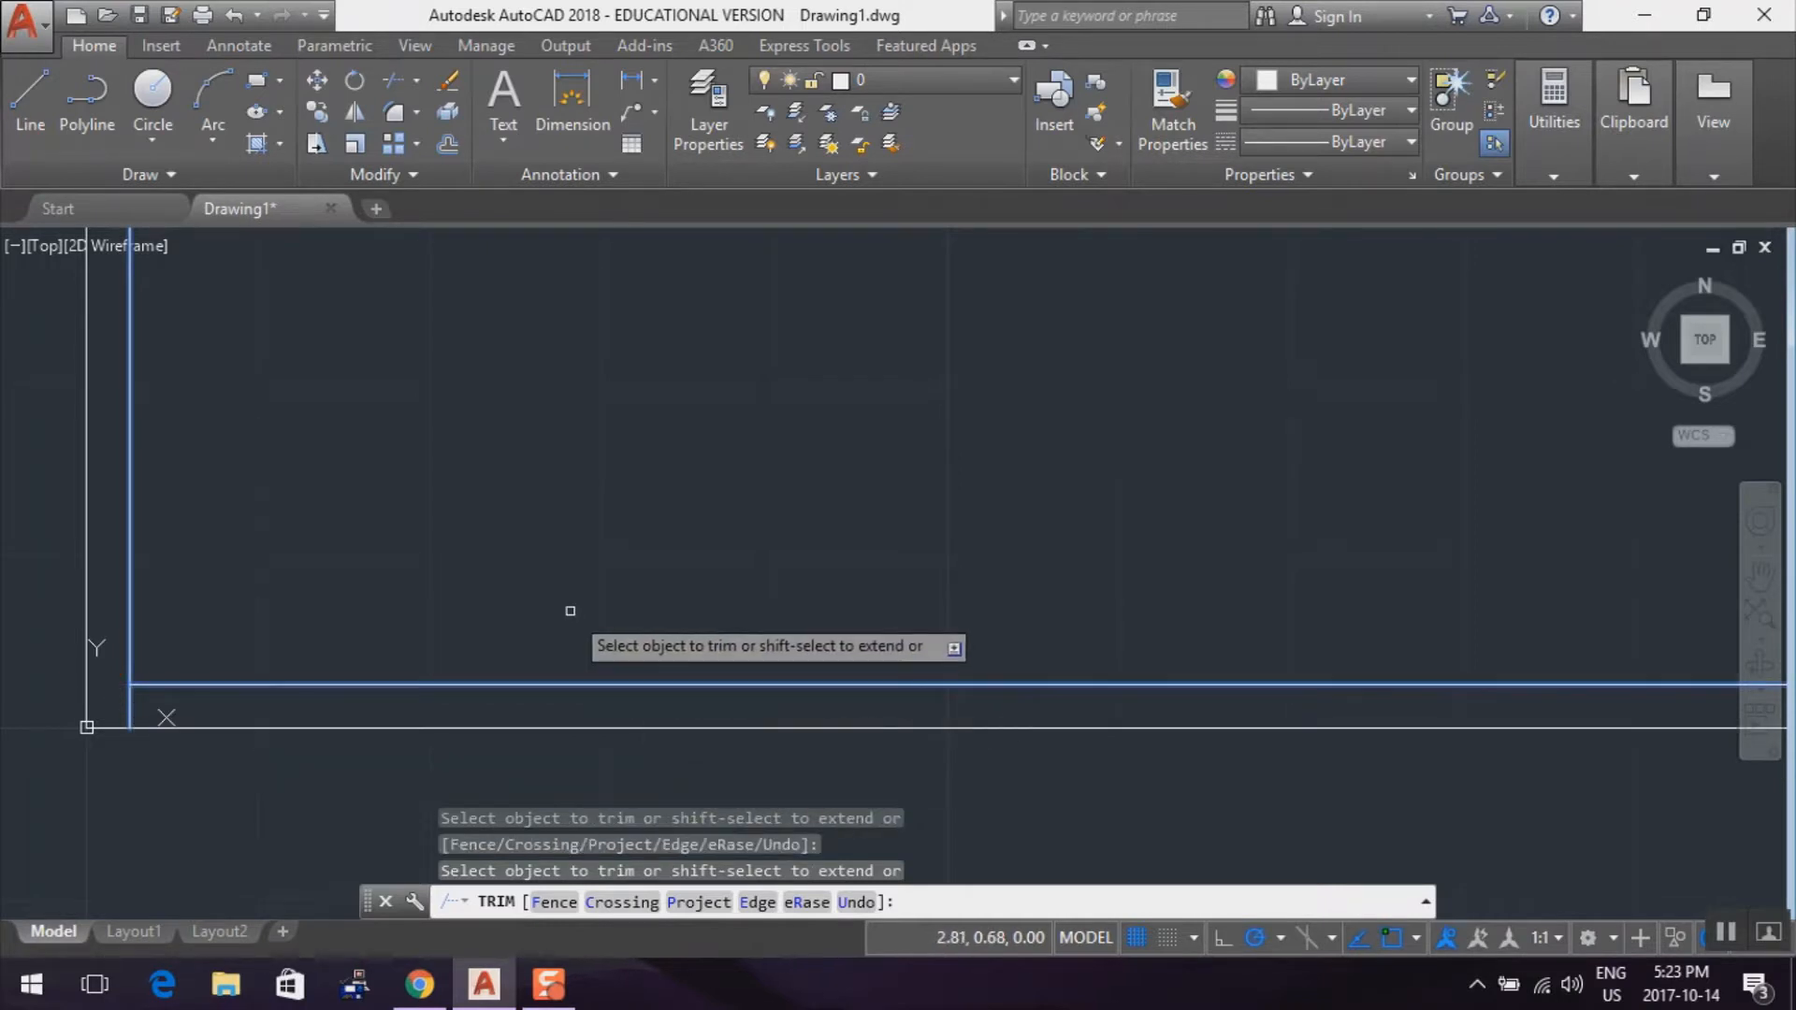
{"action": "key", "text": "Escape"}
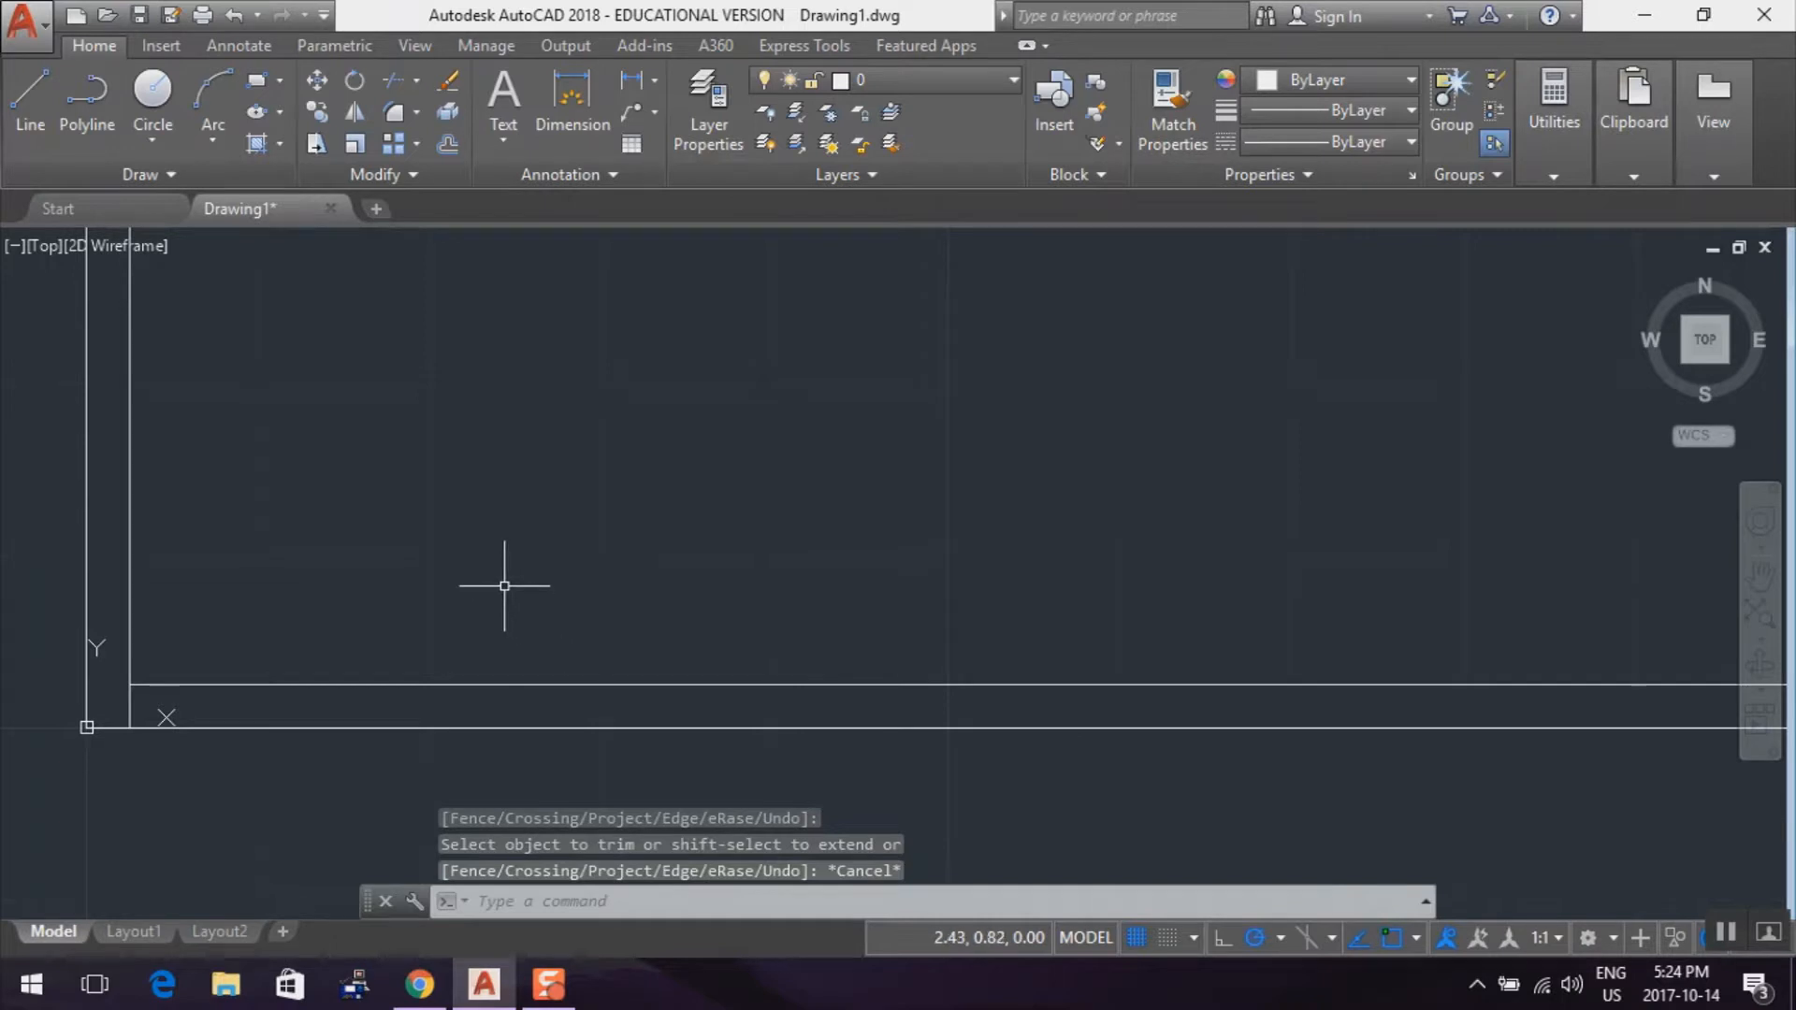
{"action": "scroll", "coordinate": [505, 583], "scroll_direction": "down", "scroll_amount": 3}
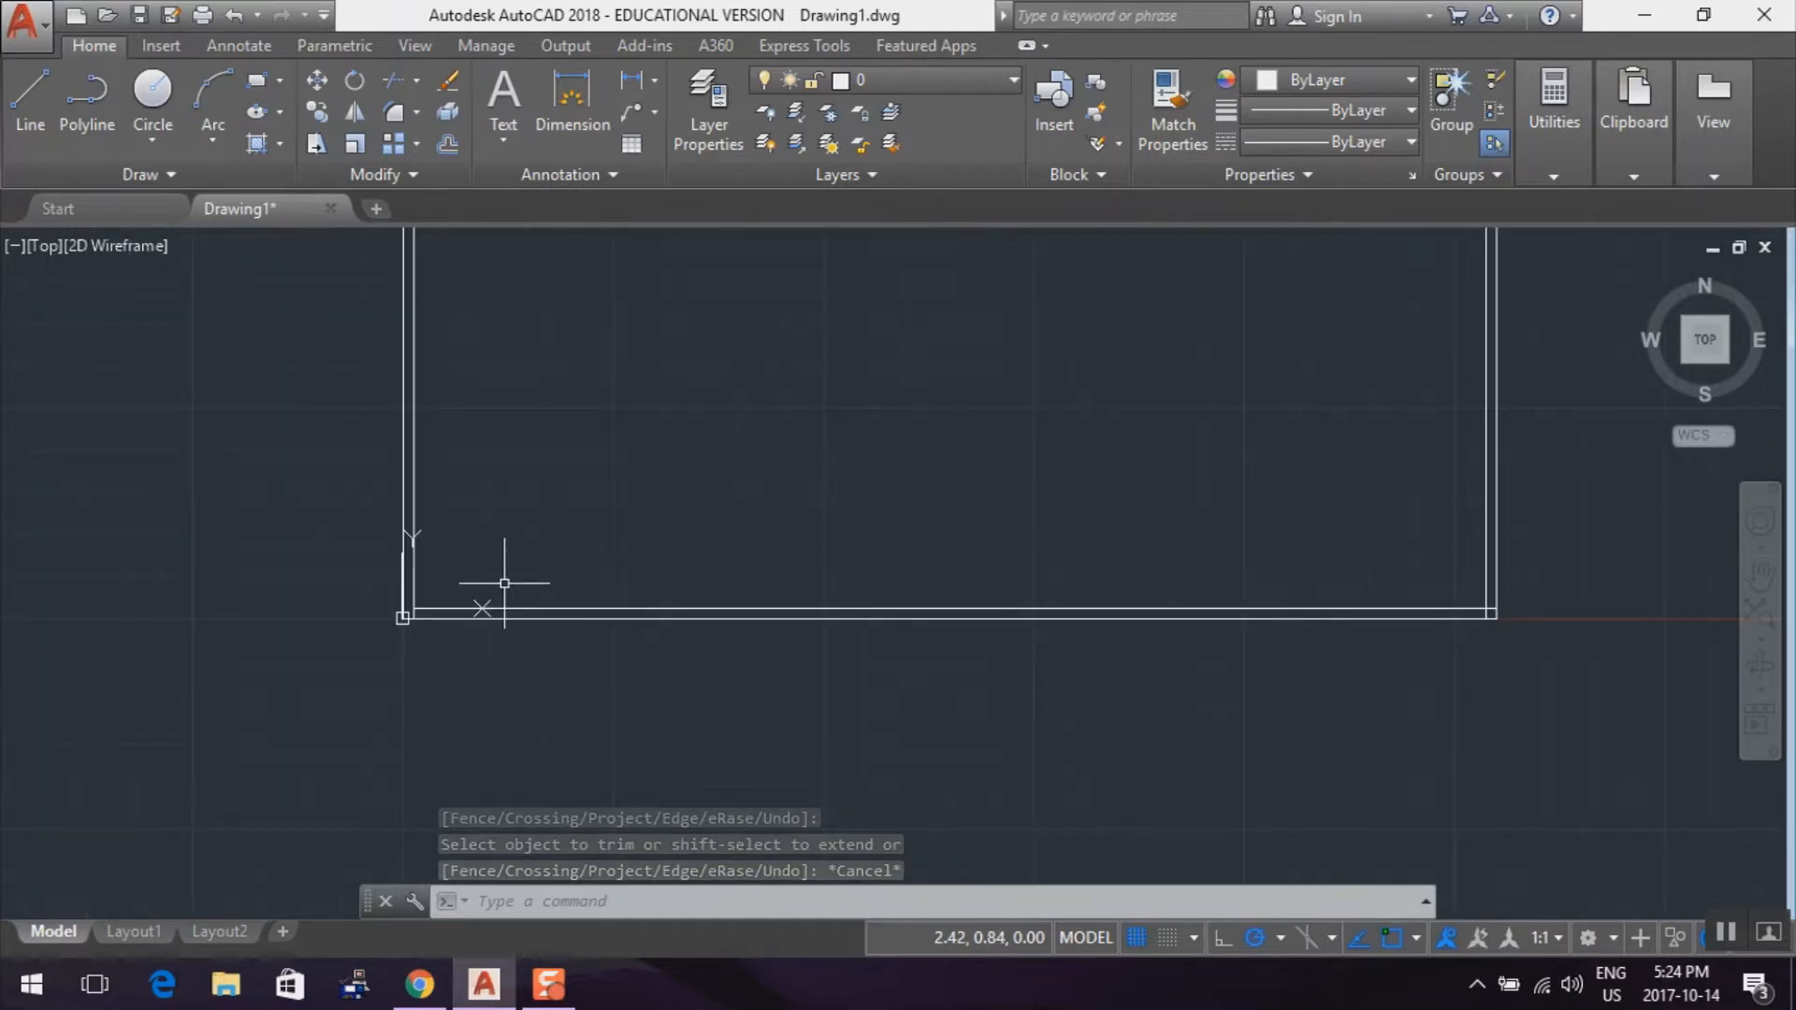
{"action": "mouse_move", "coordinate": [774, 381]}
{"action": "middle_mouse_down"}
{"action": "mouse_move", "coordinate": [726, 441]}
{"action": "mouse_move", "coordinate": [642, 492]}
{"action": "middle_mouse_up"}
{"action": "scroll", "coordinate": [644, 489], "scroll_direction": "up", "scroll_amount": 2}
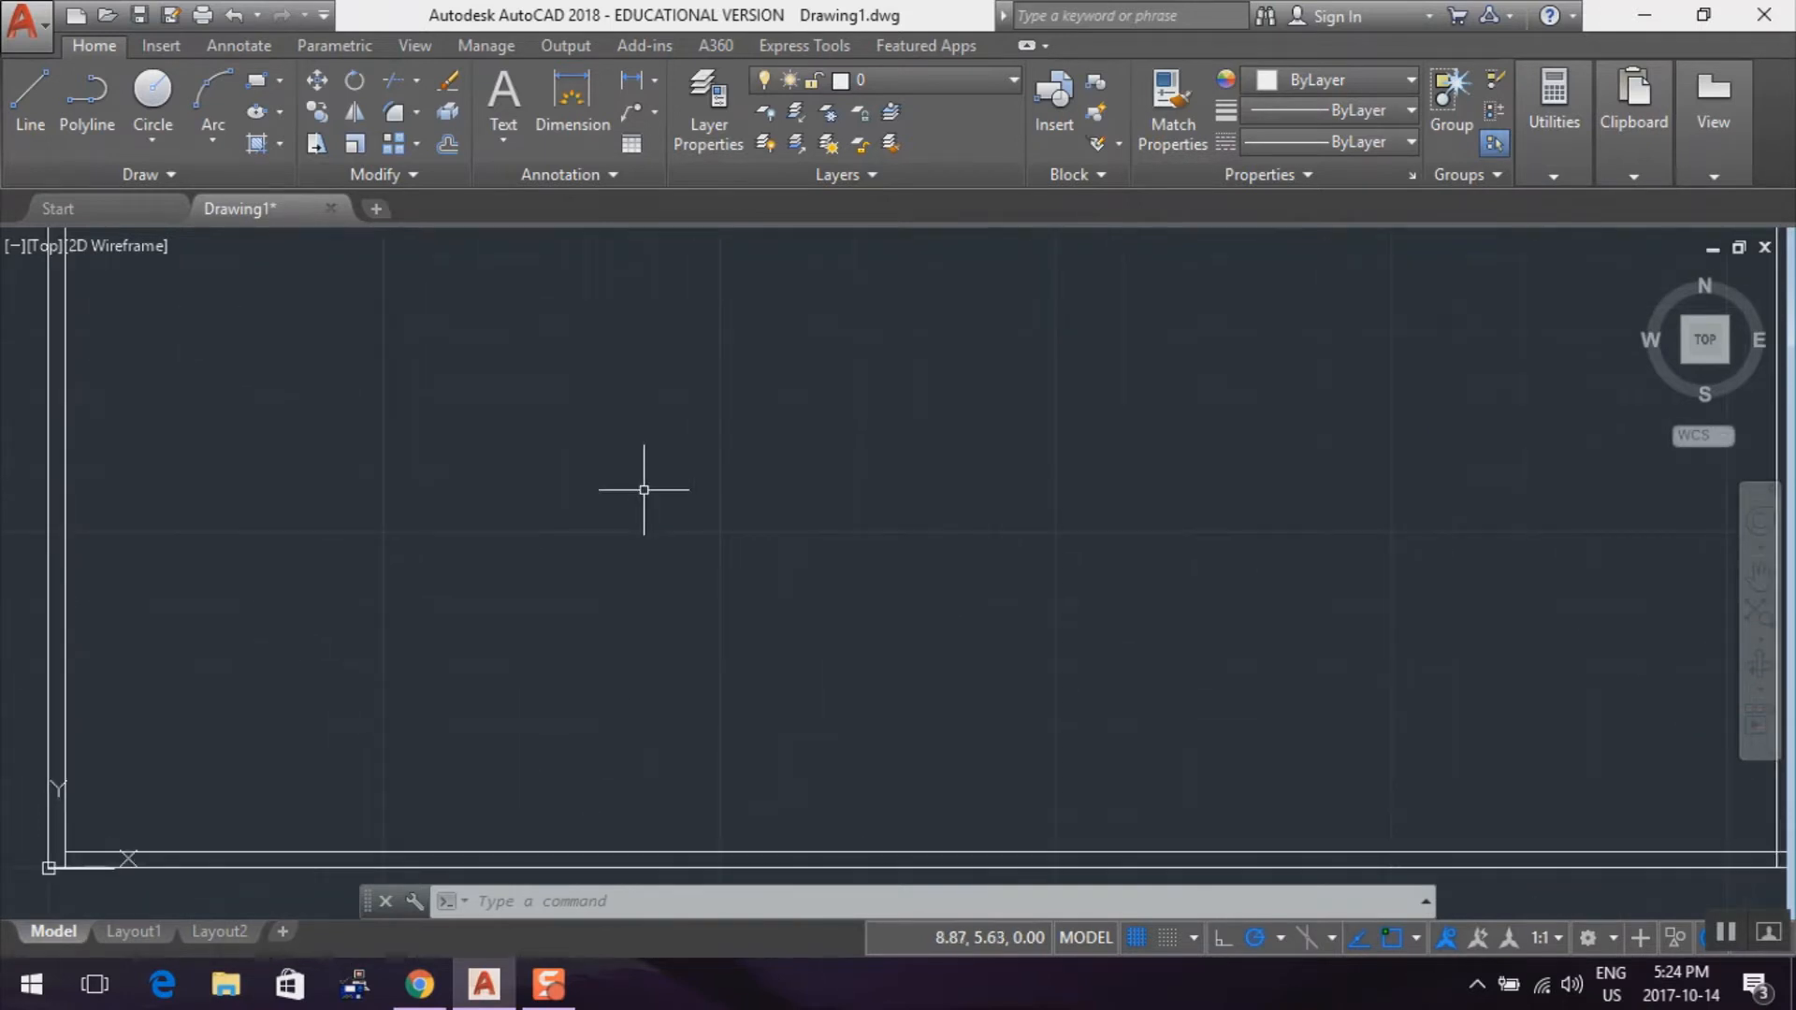
{"action": "scroll", "coordinate": [644, 489], "scroll_direction": "down", "scroll_amount": 2}
{"action": "mouse_move", "coordinate": [1029, 468]}
{"action": "middle_mouse_down"}
{"action": "mouse_move", "coordinate": [1039, 524]}
{"action": "mouse_move", "coordinate": [1011, 524]}
{"action": "middle_mouse_up"}
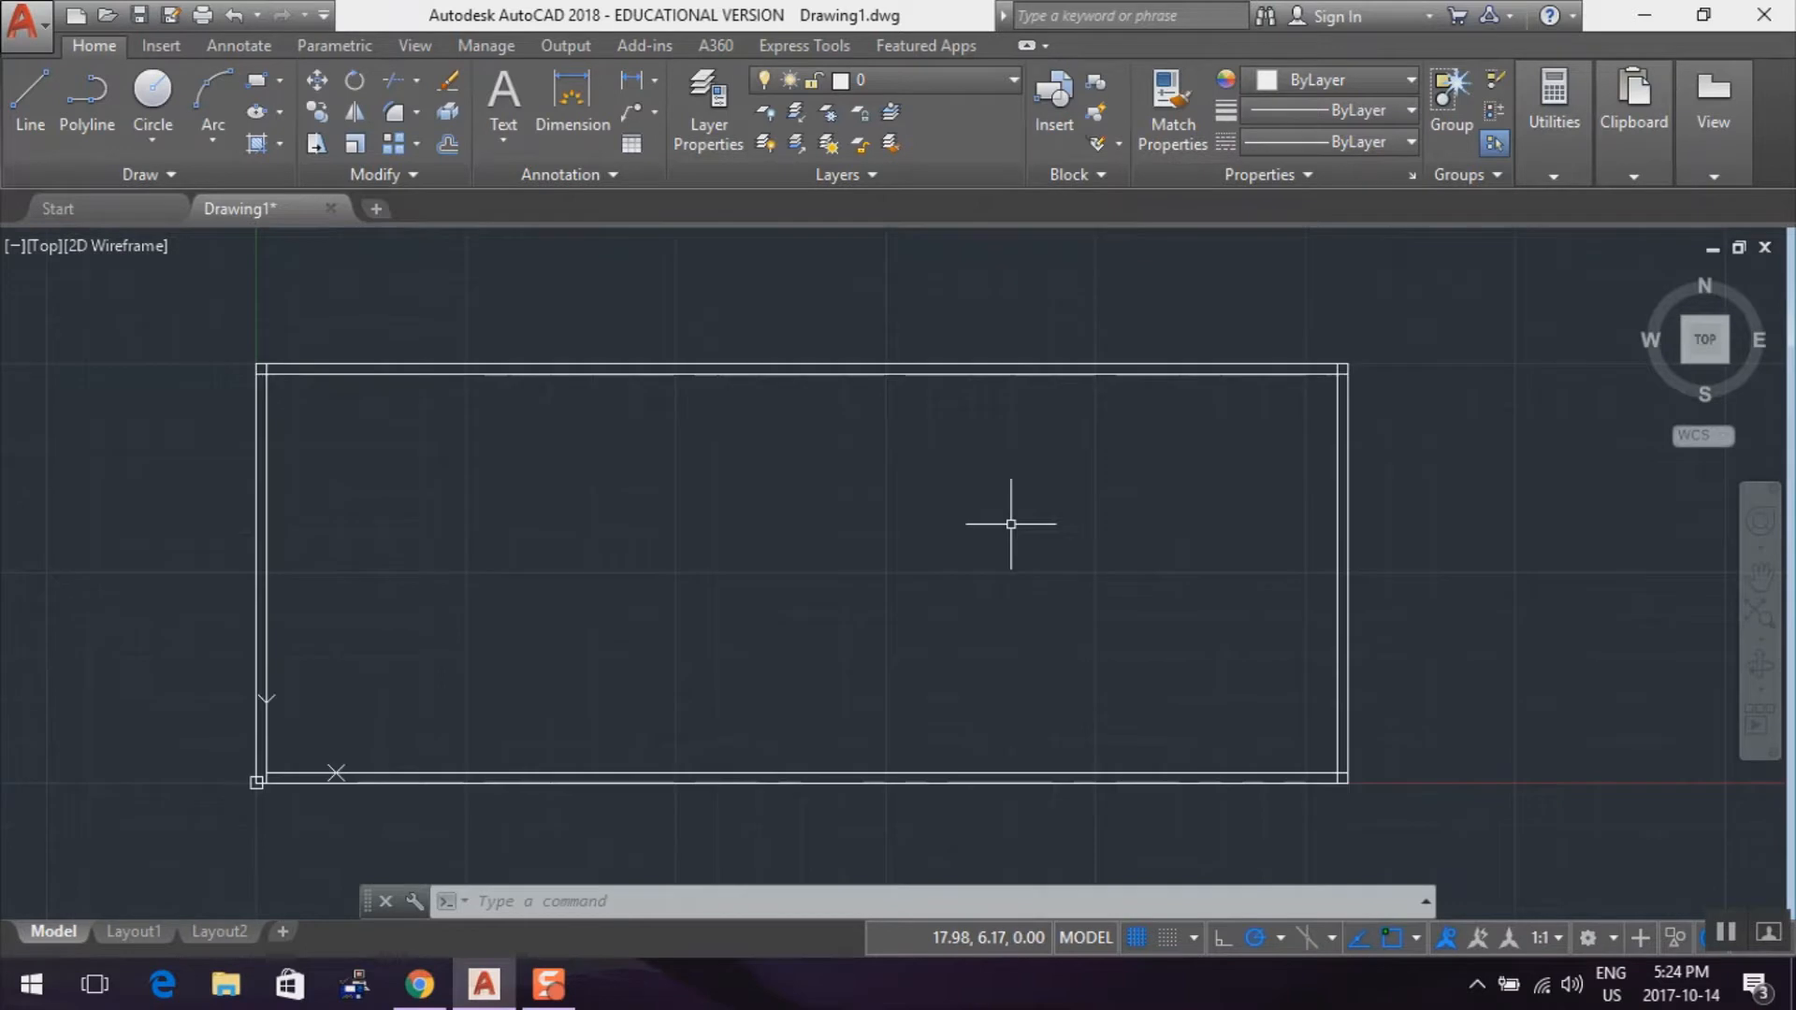
Trim the inner top line's overhang at the upper-left corner, using all four inner lines as cutting edges
{"action": "left_click", "coordinate": [391, 82]}
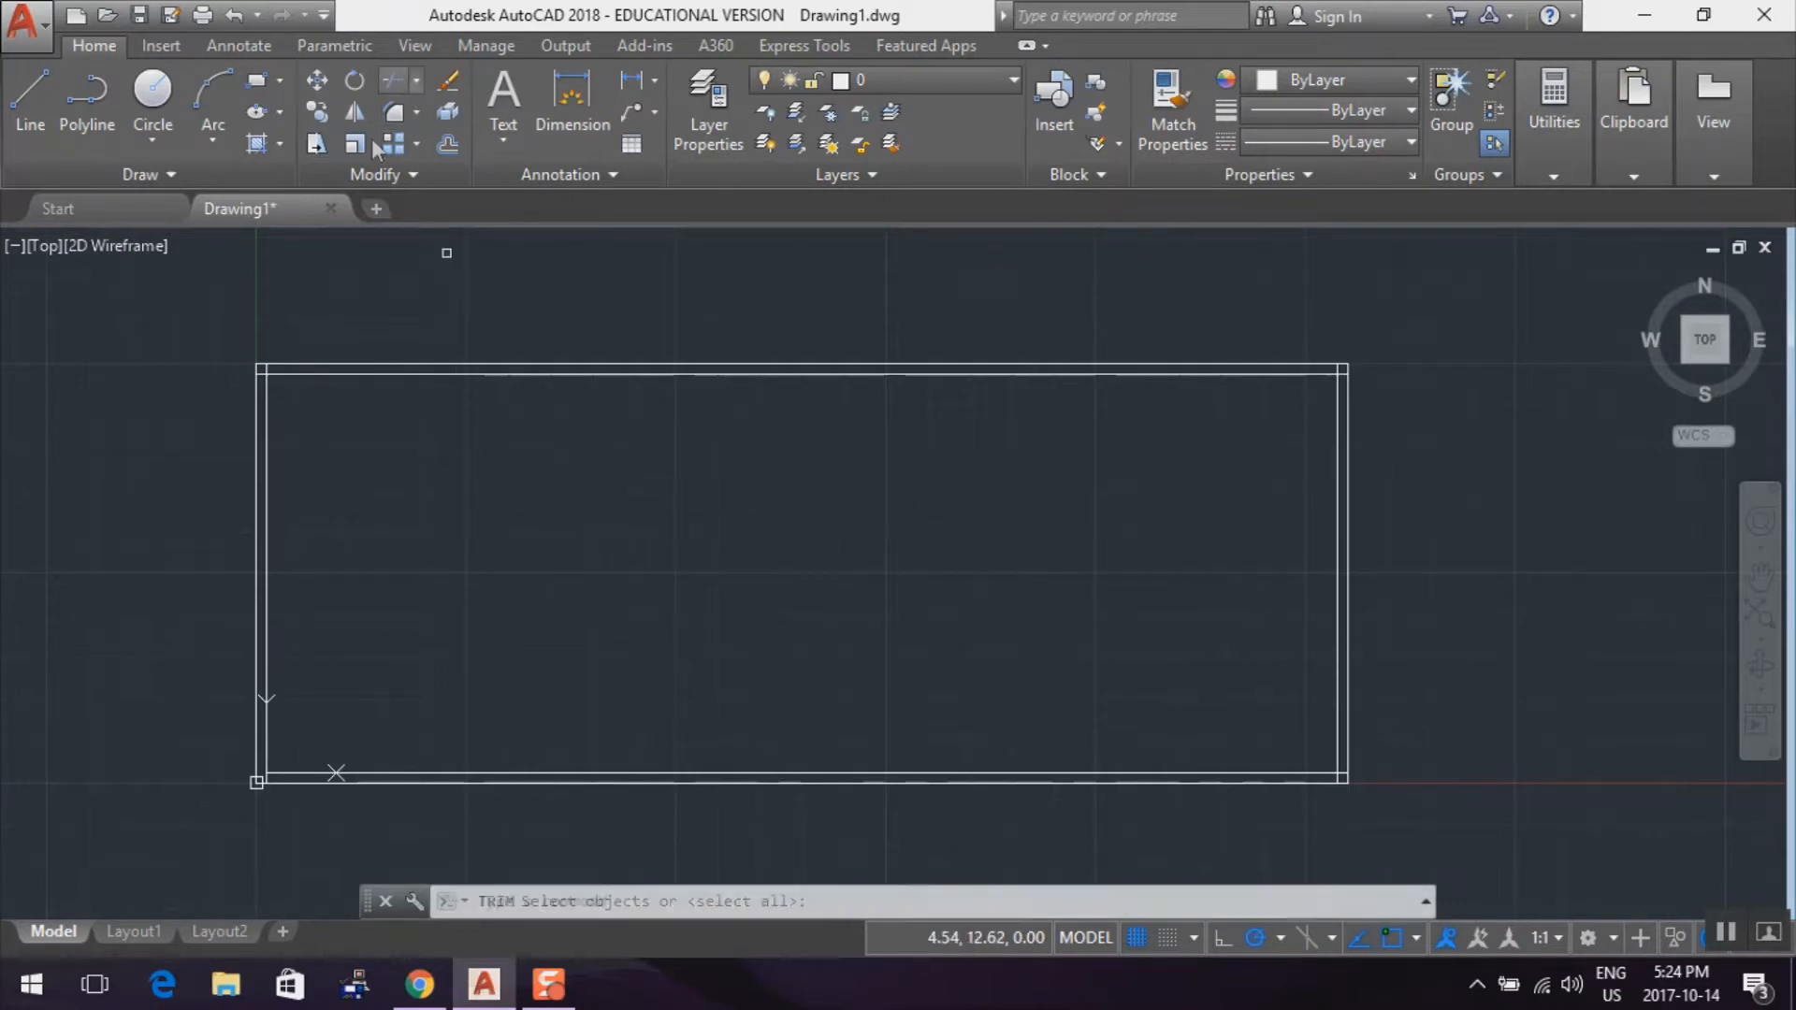
{"action": "left_click", "coordinate": [267, 439]}
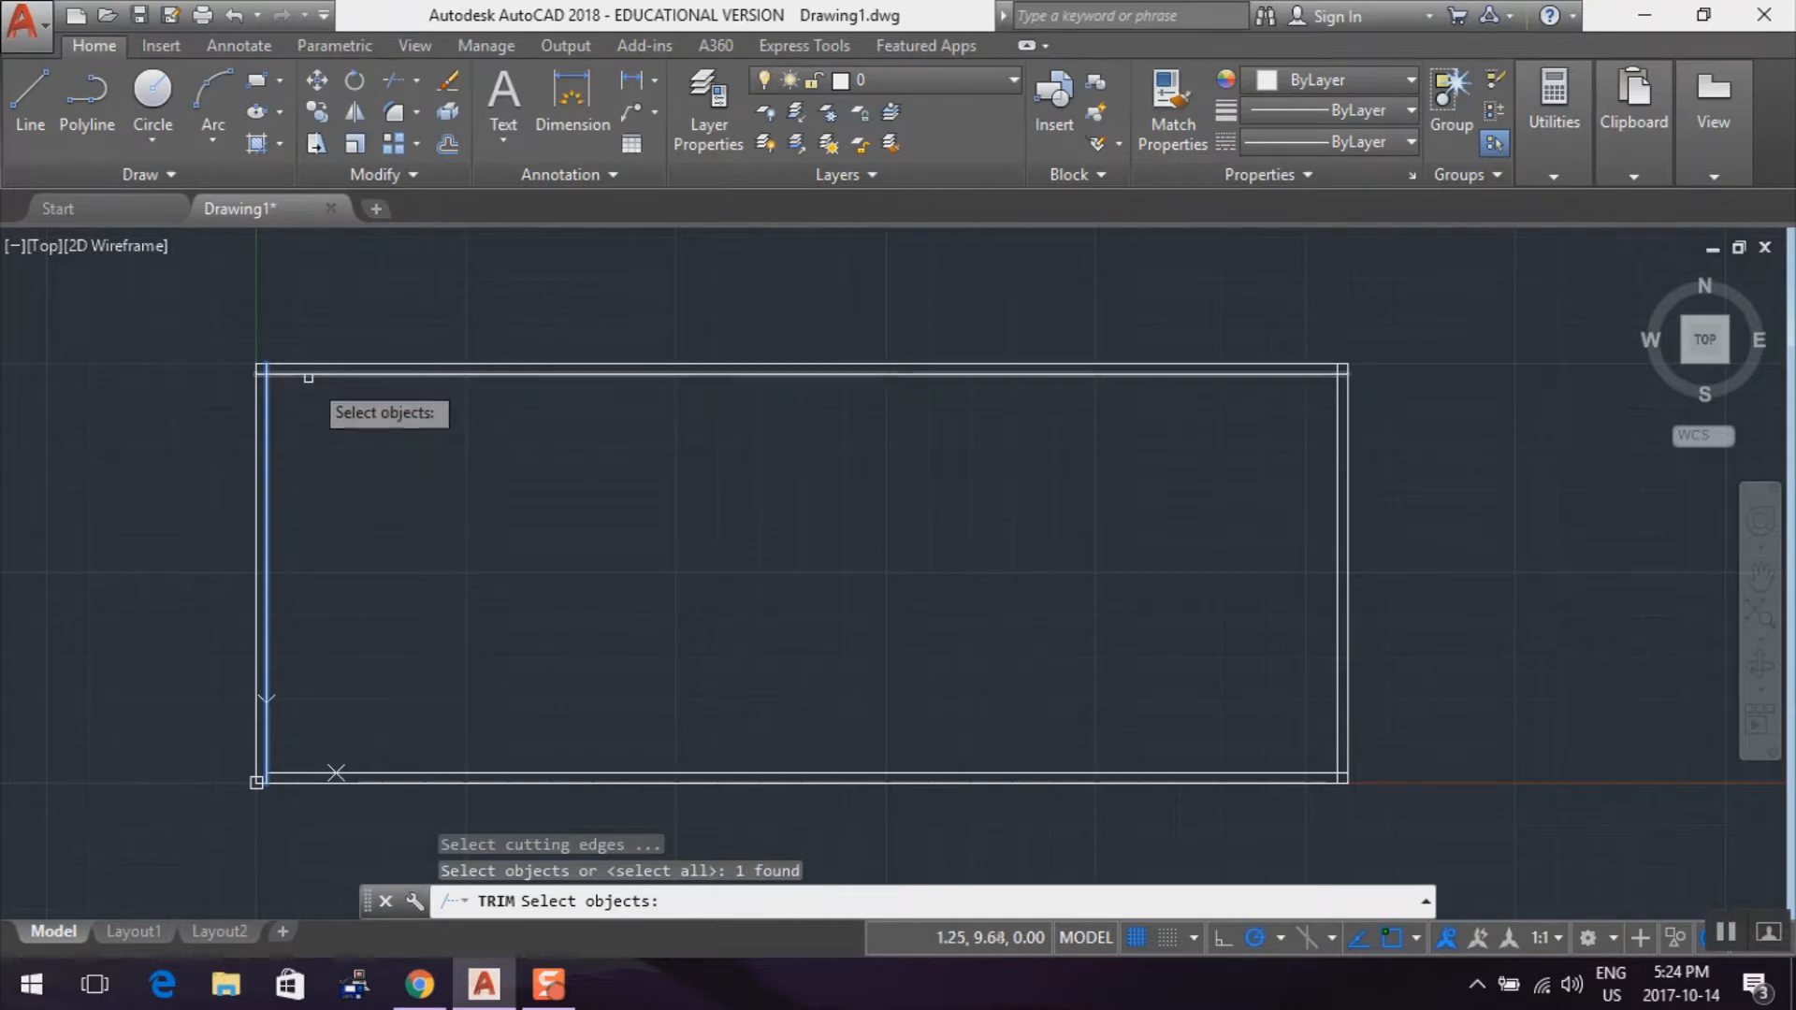
{"action": "left_click", "coordinate": [309, 373]}
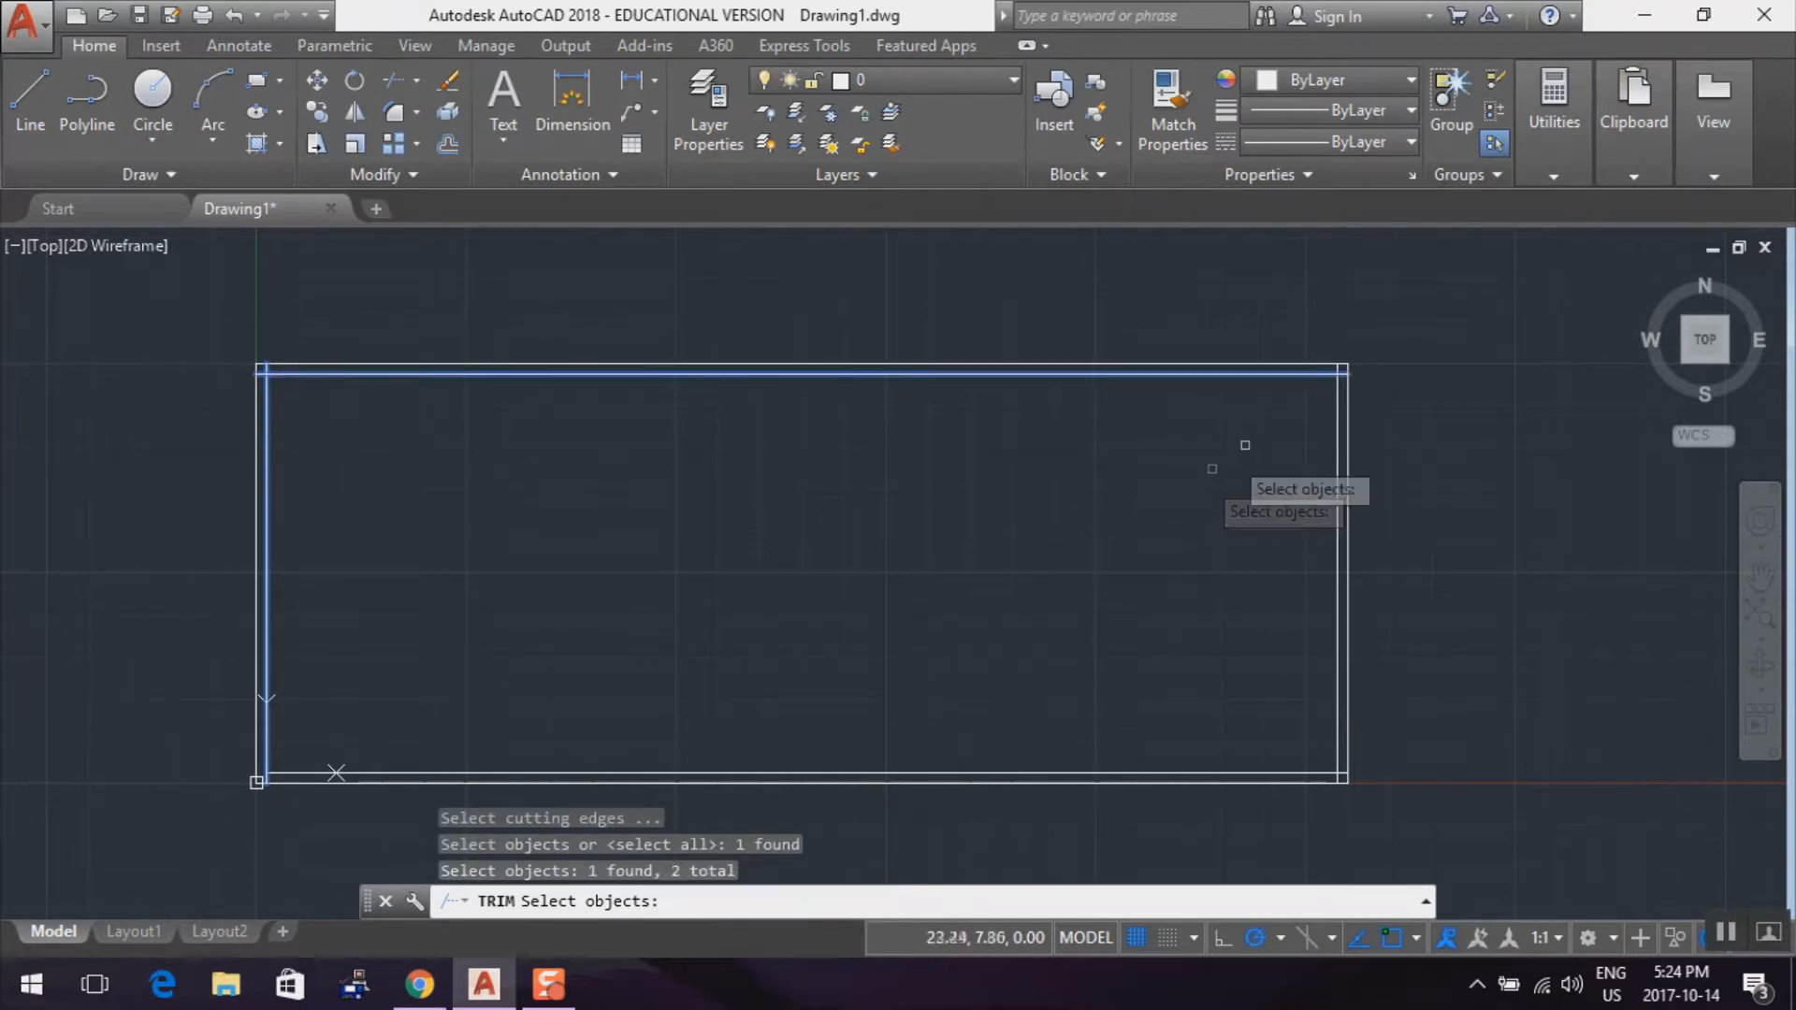
{"action": "left_click", "coordinate": [1337, 417]}
{"action": "left_click", "coordinate": [1157, 770]}
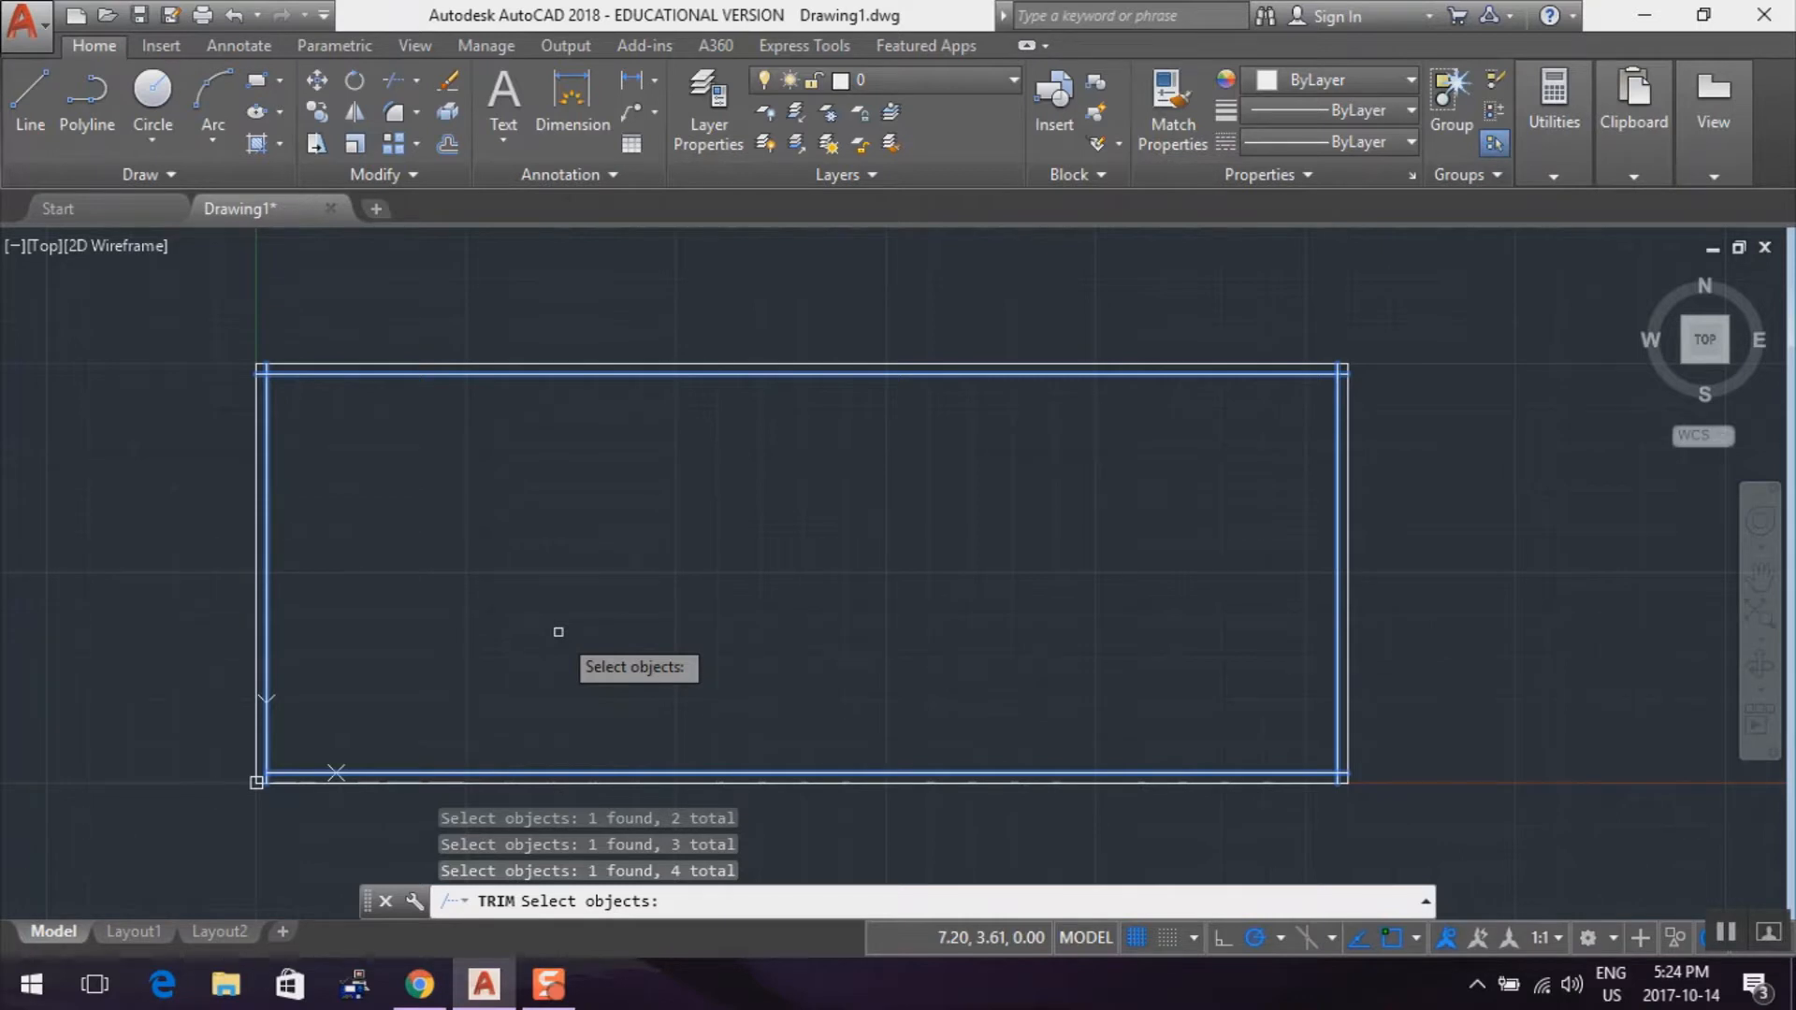
{"action": "key", "text": "Return"}
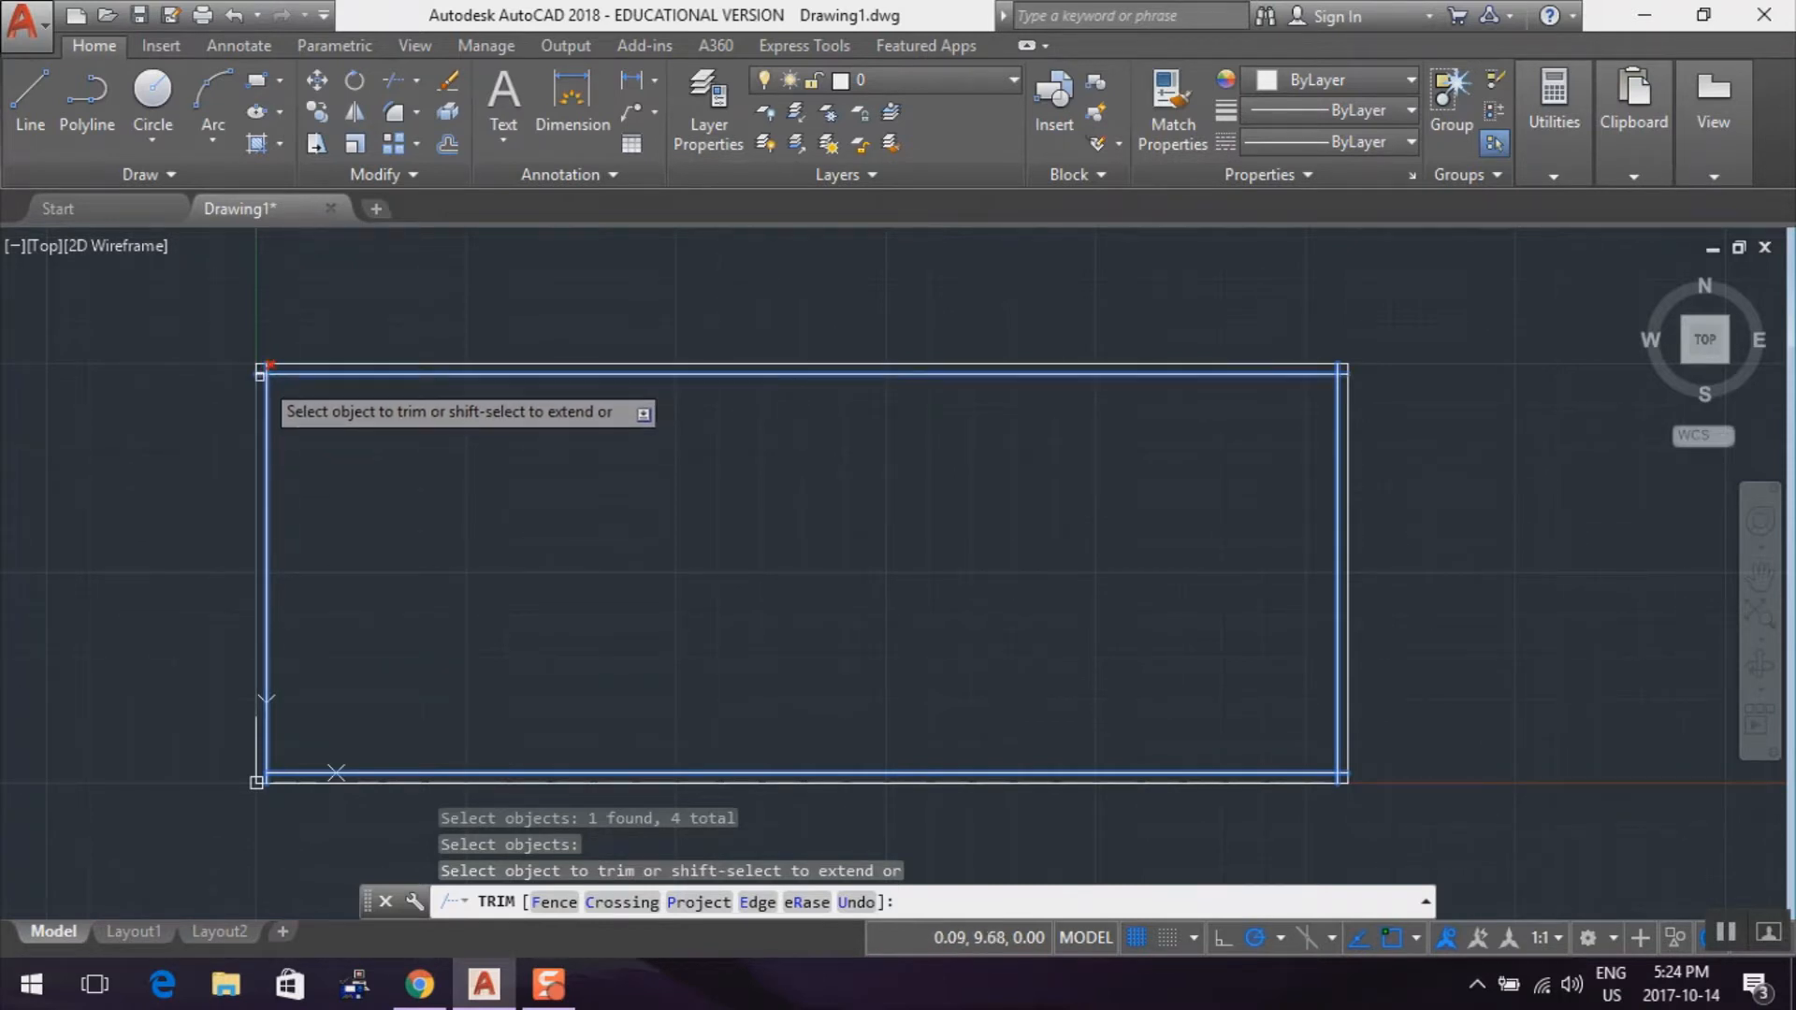
{"action": "scroll", "coordinate": [261, 373], "scroll_direction": "up", "scroll_amount": 2}
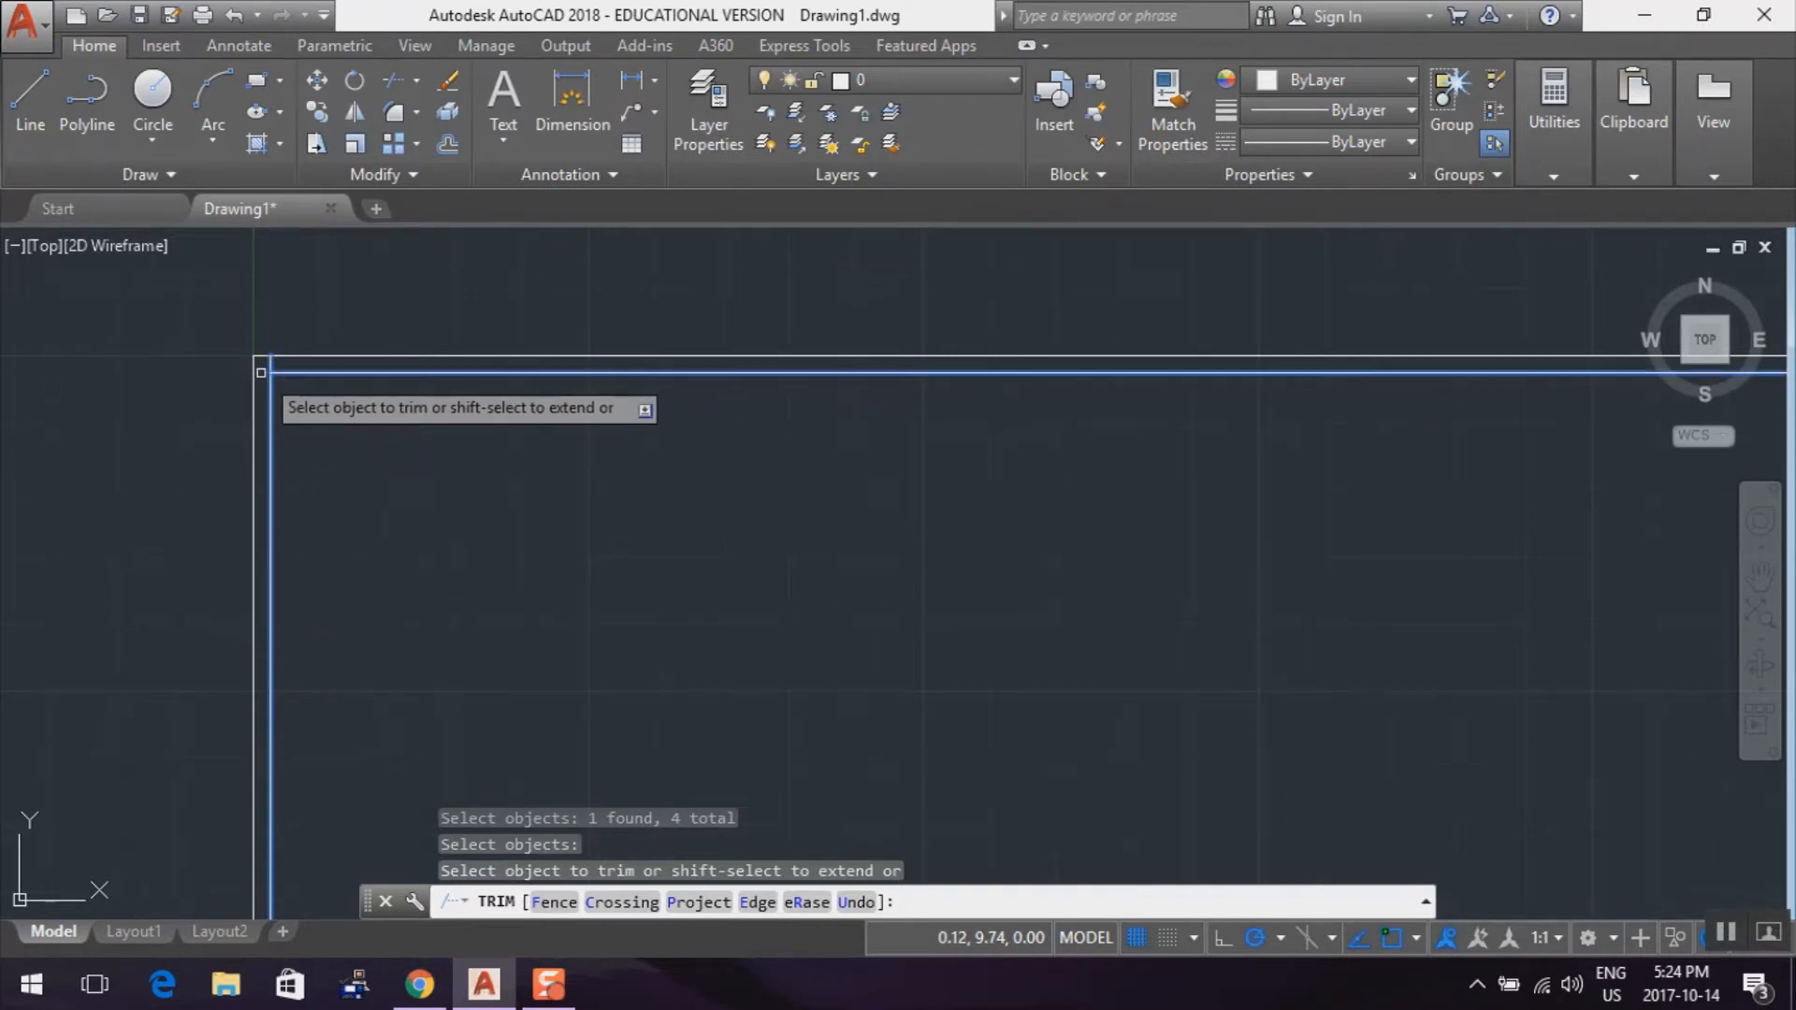
{"action": "left_click", "coordinate": [261, 372]}
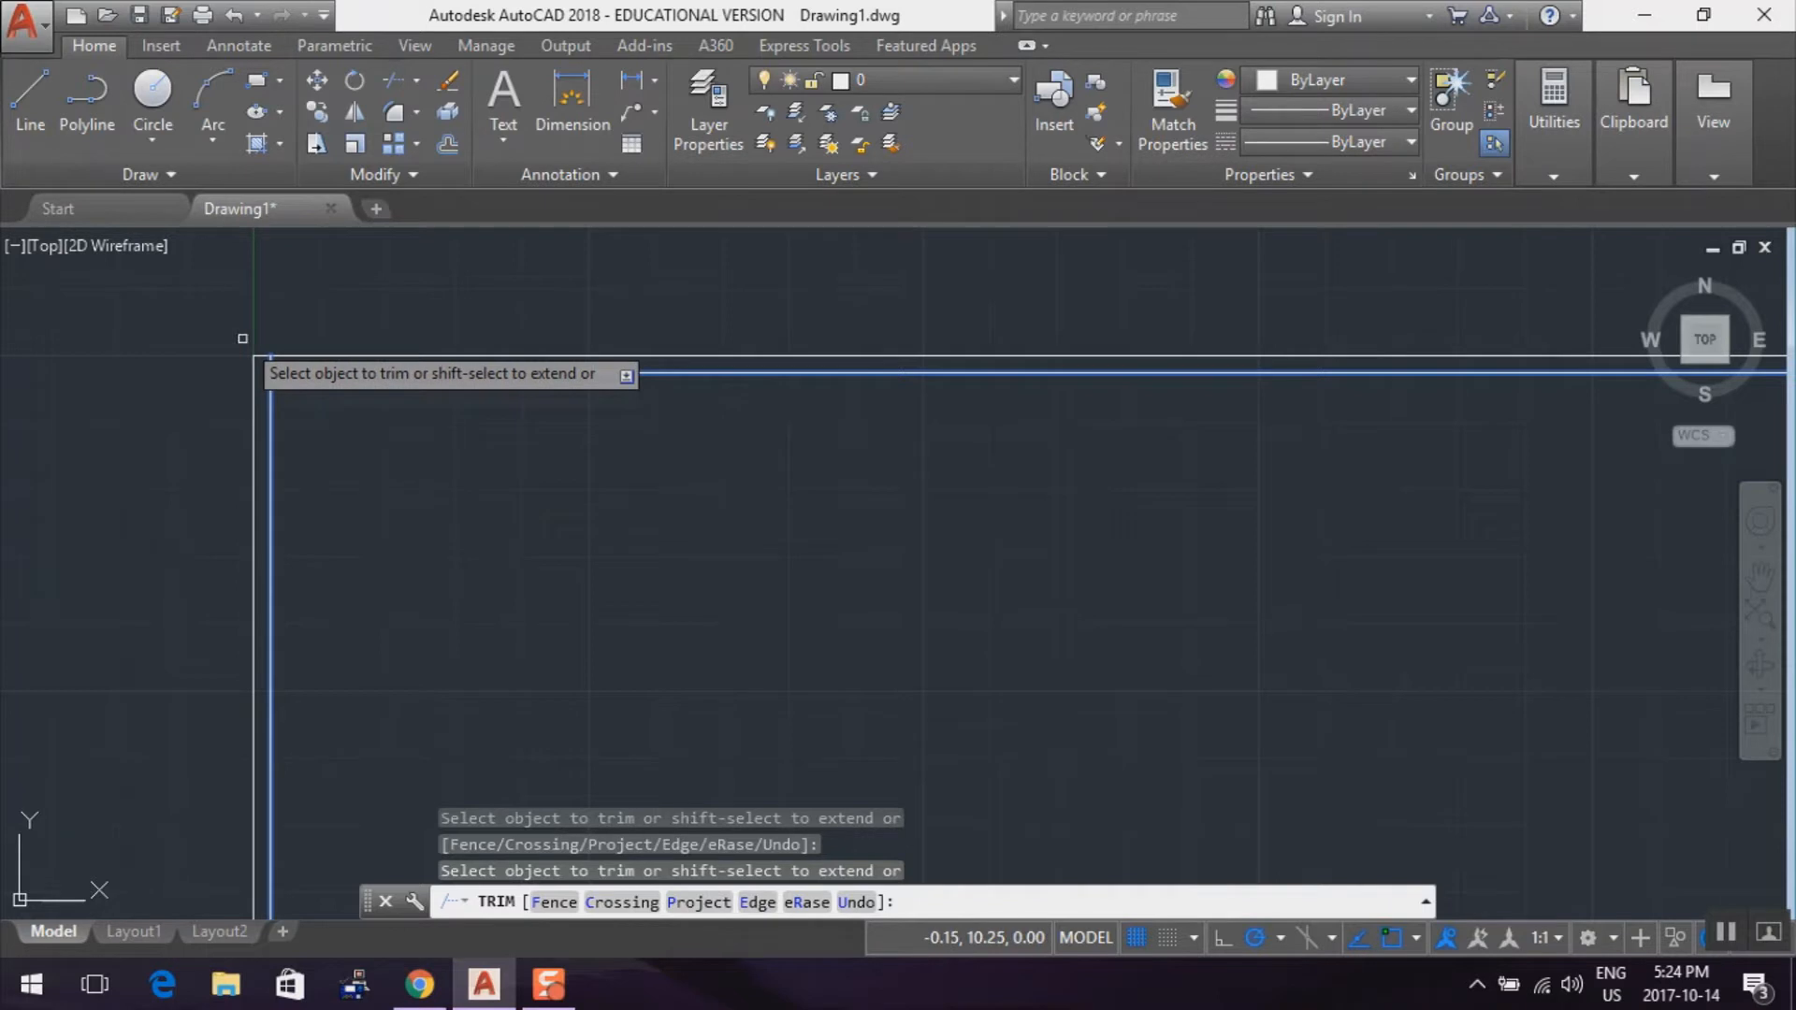
{"action": "scroll", "coordinate": [741, 635], "scroll_direction": "down", "scroll_amount": 2}
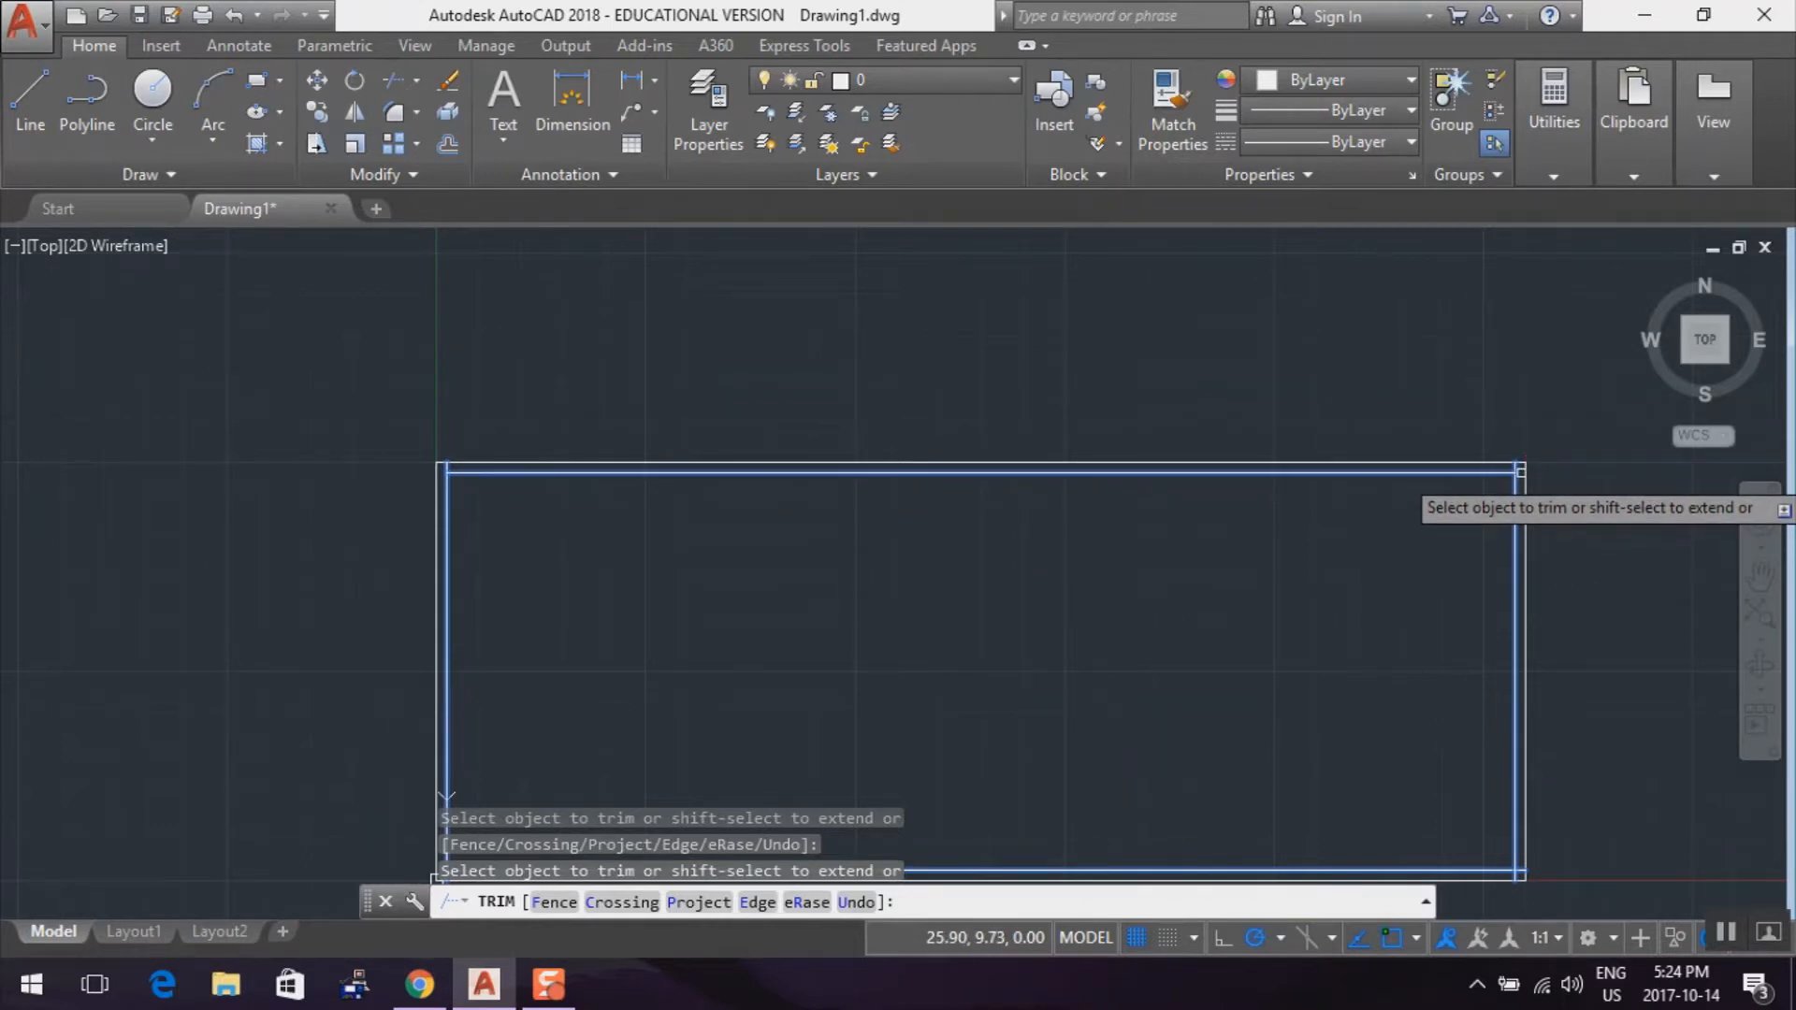
Trim the overhangs of the inner top and bottom lines at the two right-hand corners and end the Trim command
{"action": "left_click", "coordinate": [1519, 580]}
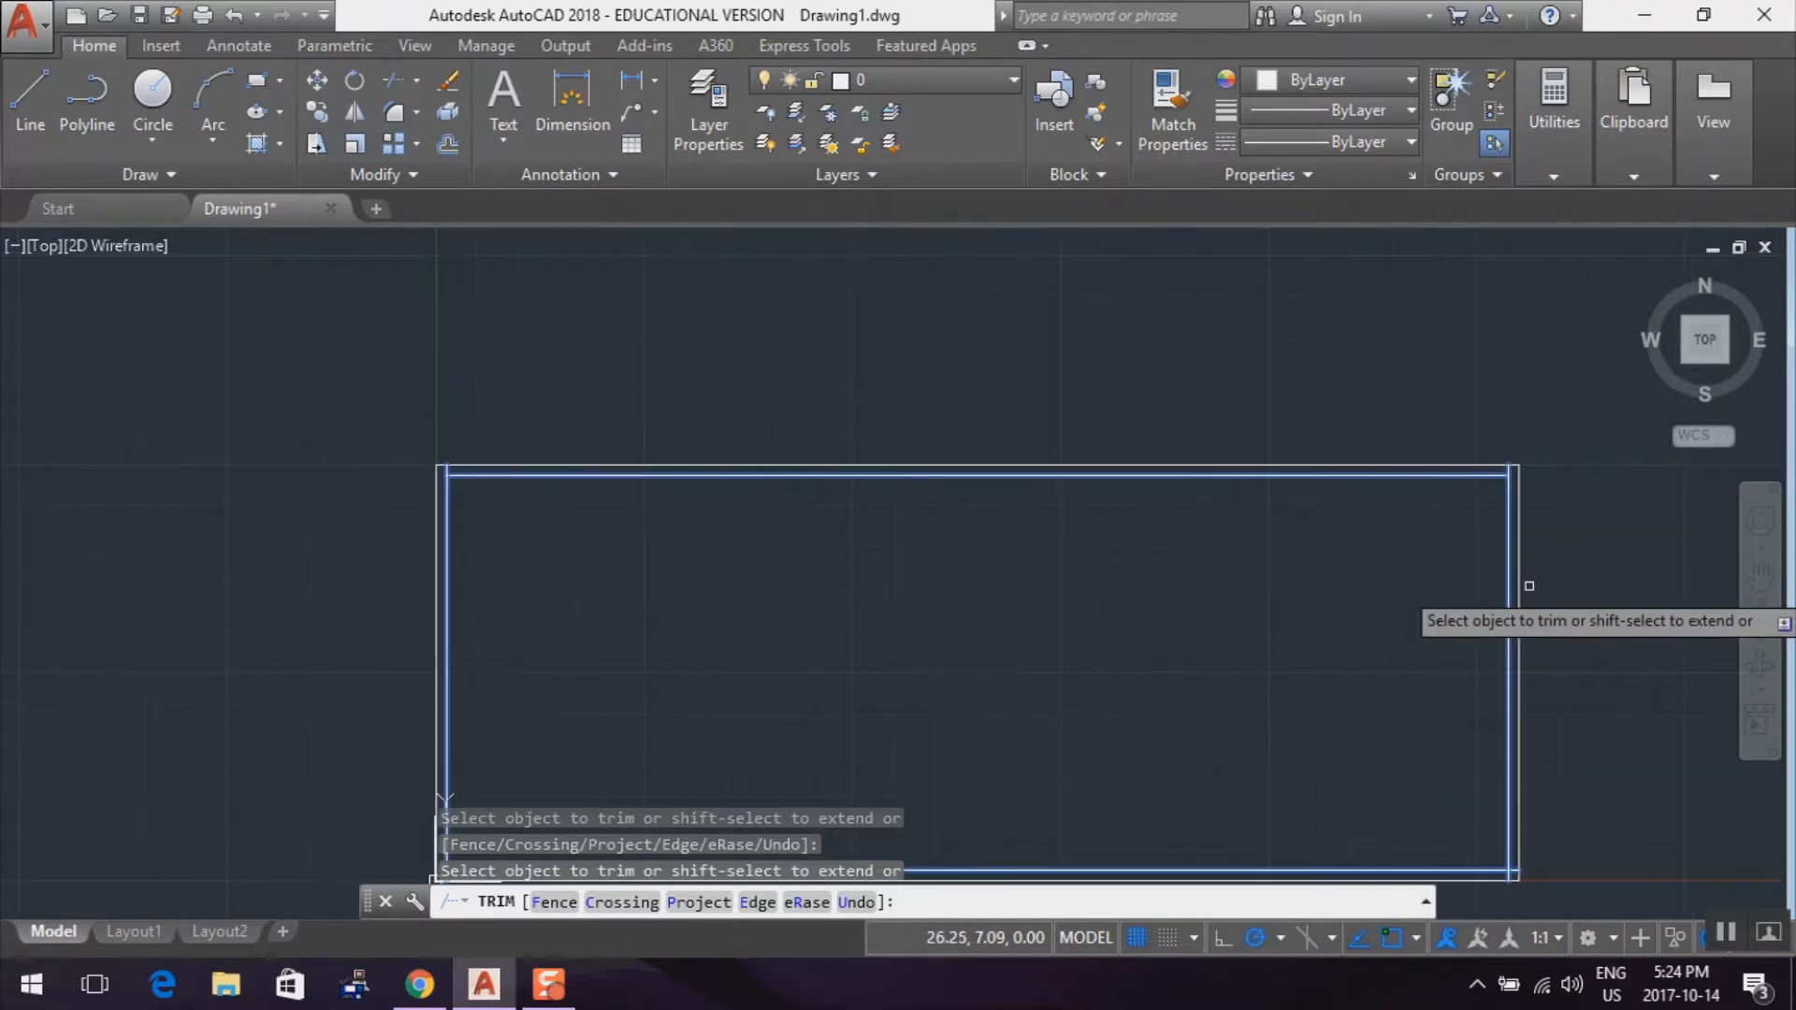
{"action": "scroll", "coordinate": [1385, 750], "scroll_direction": "up", "scroll_amount": 4}
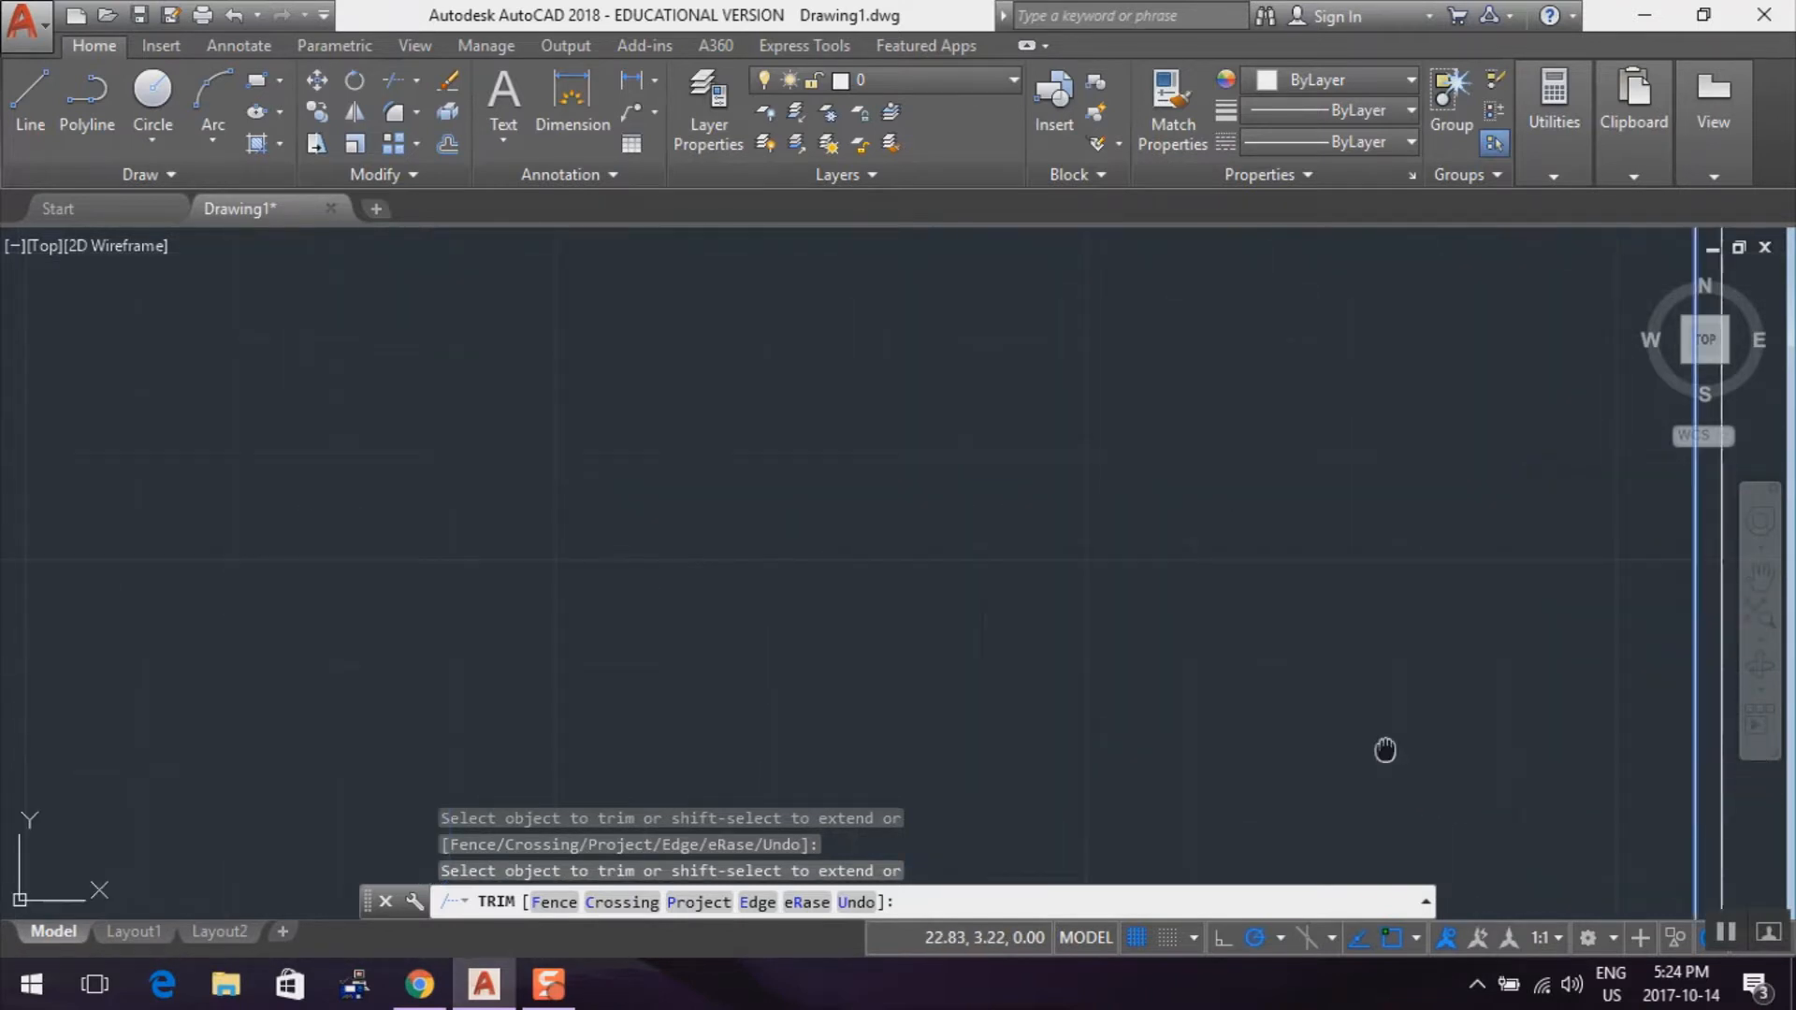
{"action": "mouse_move", "coordinate": [1385, 751]}
{"action": "middle_mouse_down"}
{"action": "mouse_move", "coordinate": [1191, 589]}
{"action": "mouse_move", "coordinate": [1048, 393]}
{"action": "middle_mouse_up"}
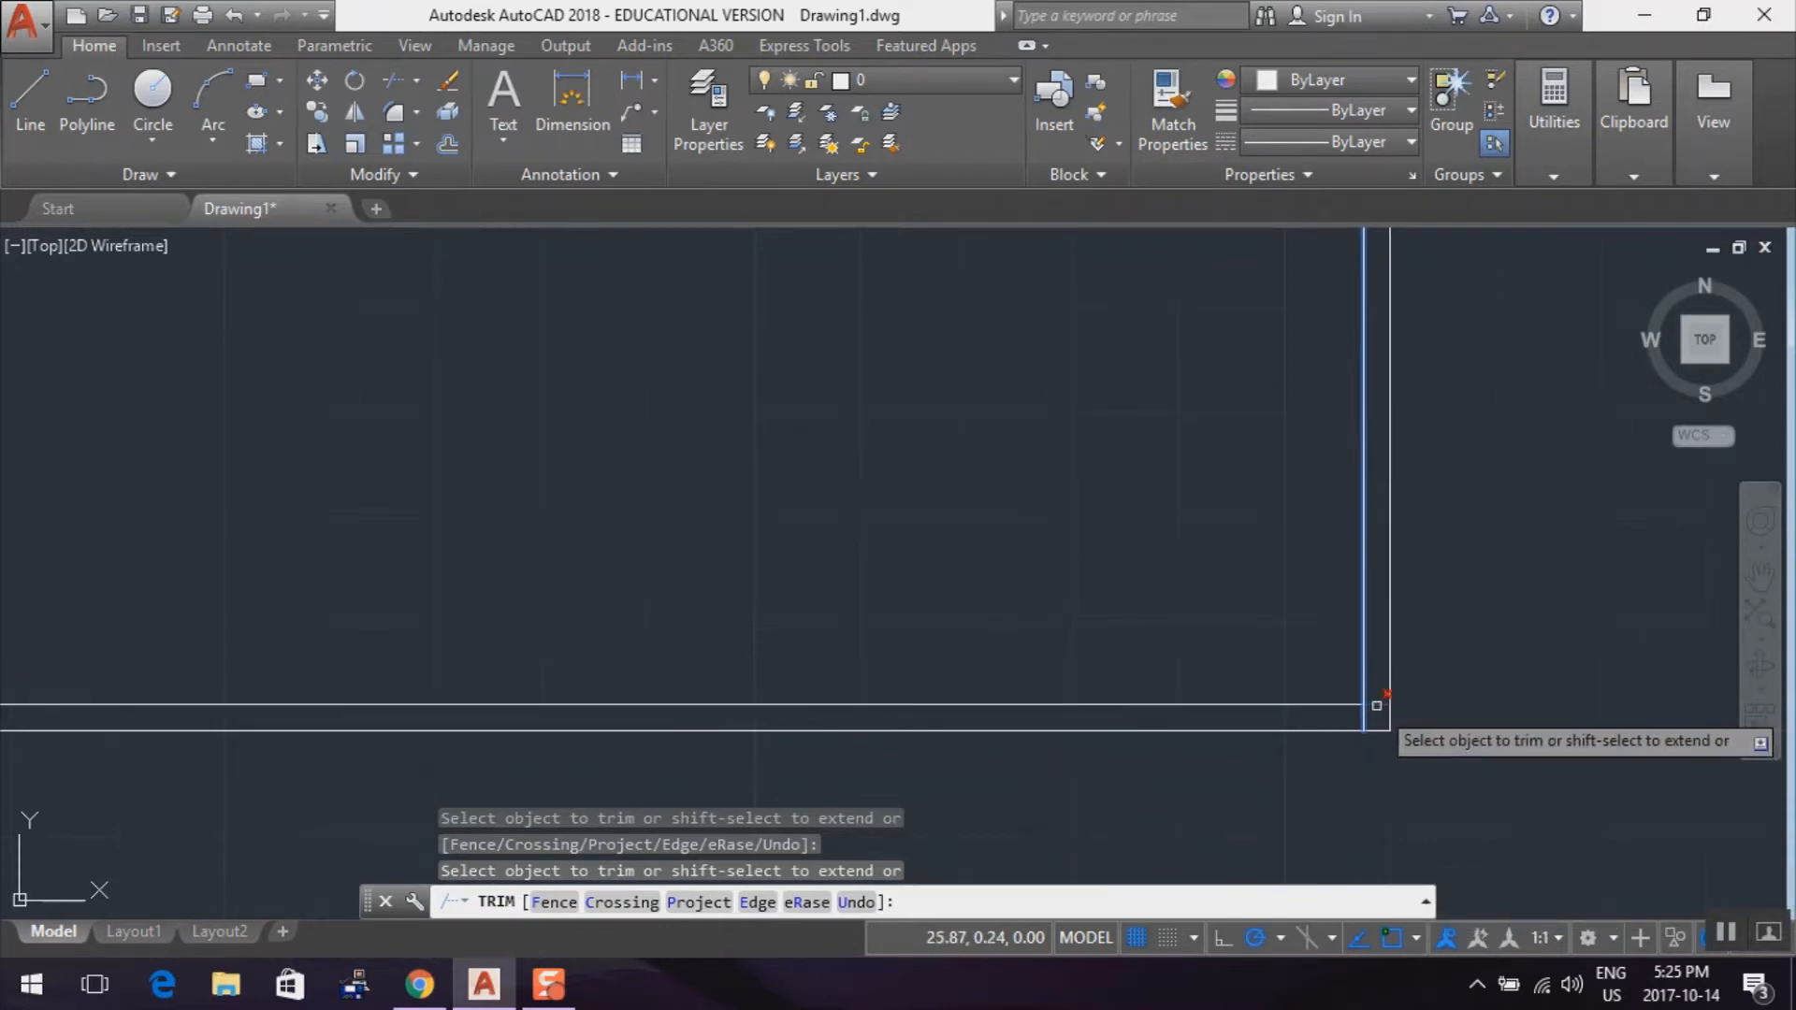
{"action": "scroll", "coordinate": [1128, 627], "scroll_direction": "down", "scroll_amount": 3}
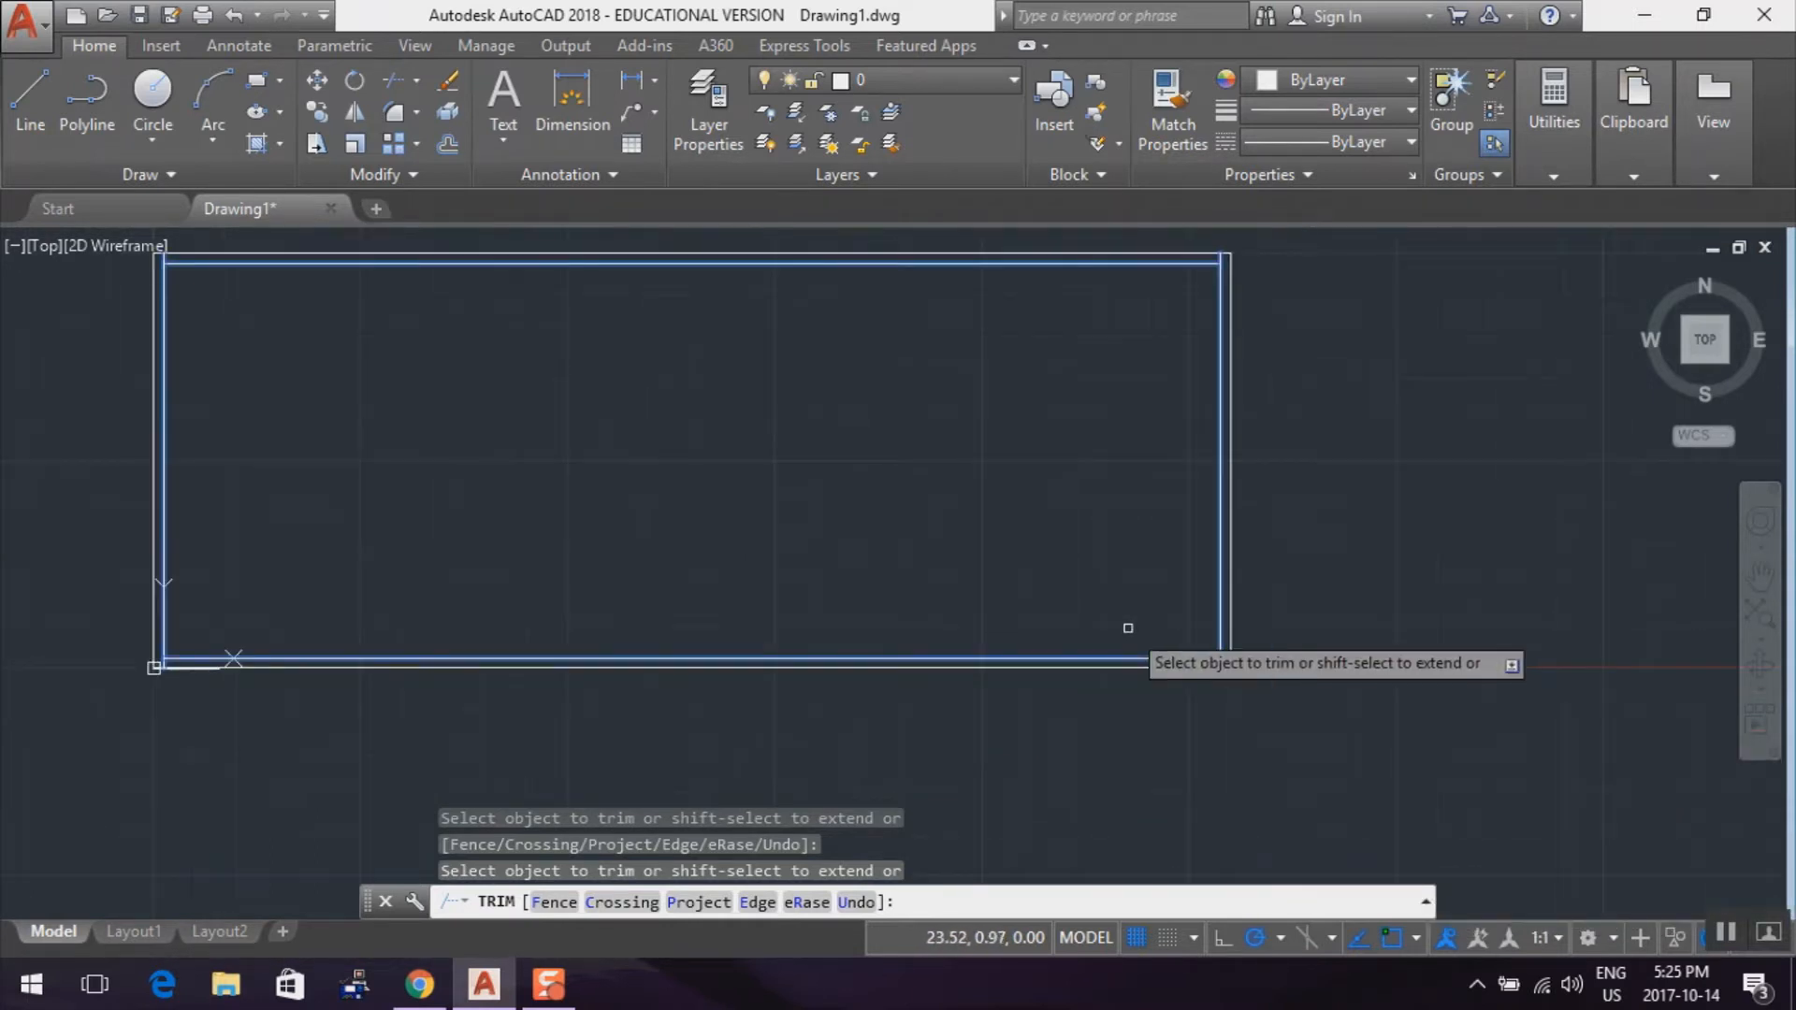
{"action": "scroll", "coordinate": [630, 444], "scroll_direction": "up", "scroll_amount": 3}
{"action": "middle_click_drag", "start_coordinate": [633, 444], "coordinate": [669, 481]}
{"action": "scroll", "coordinate": [926, 517], "scroll_direction": "down", "scroll_amount": 2}
{"action": "scroll", "coordinate": [916, 511], "scroll_direction": "down", "scroll_amount": 2}
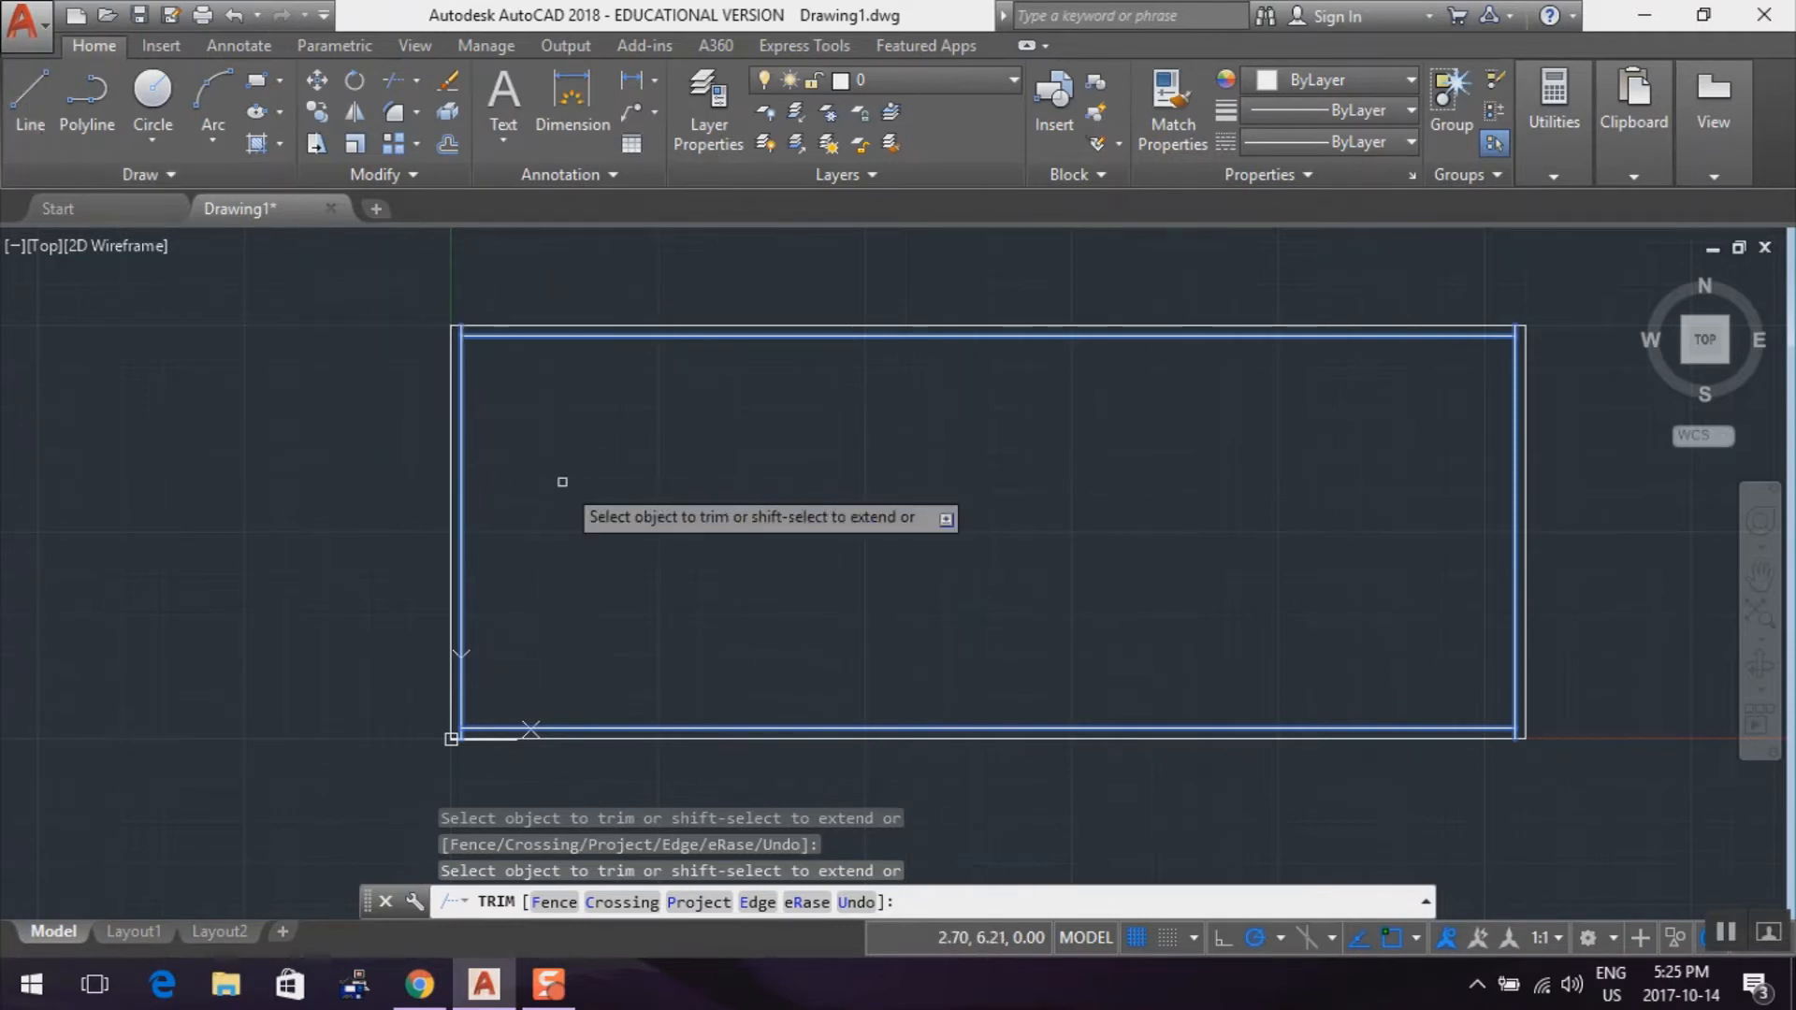
{"action": "key", "text": "Escape"}
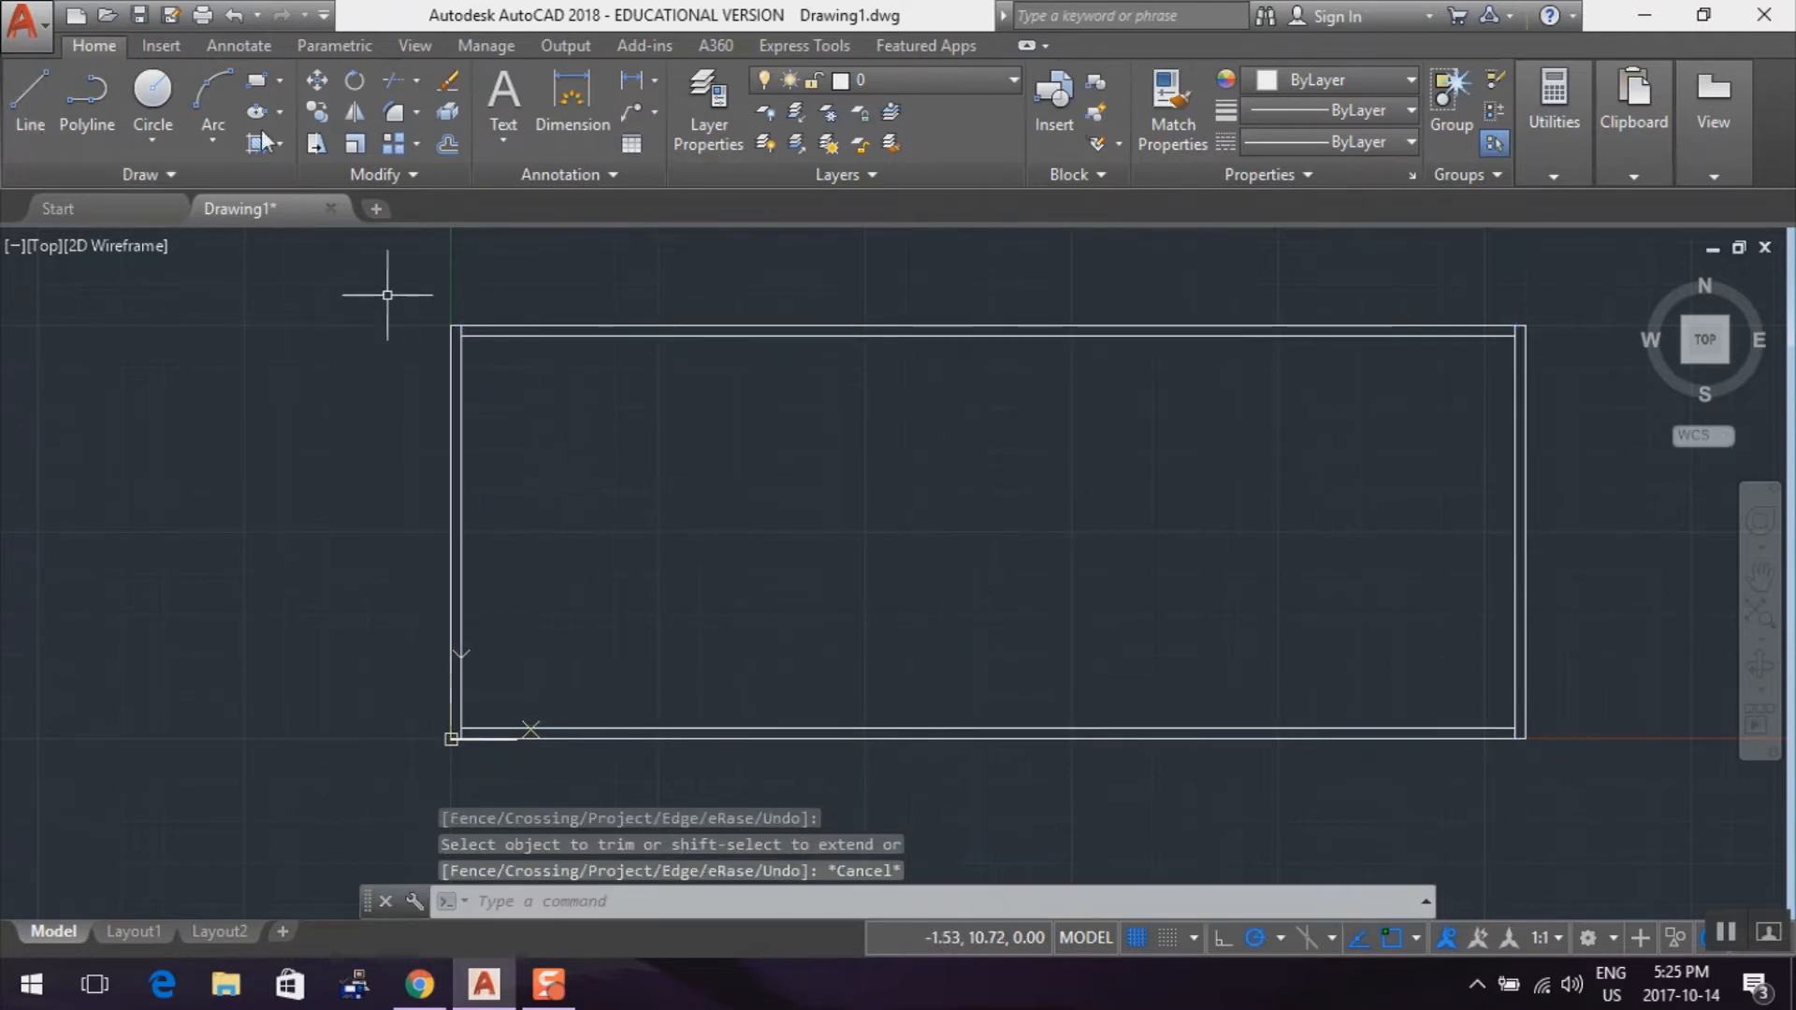
Draw a sloped line from the origin 0,0 to the relative point 13,5
{"action": "left_click", "coordinate": [28, 105]}
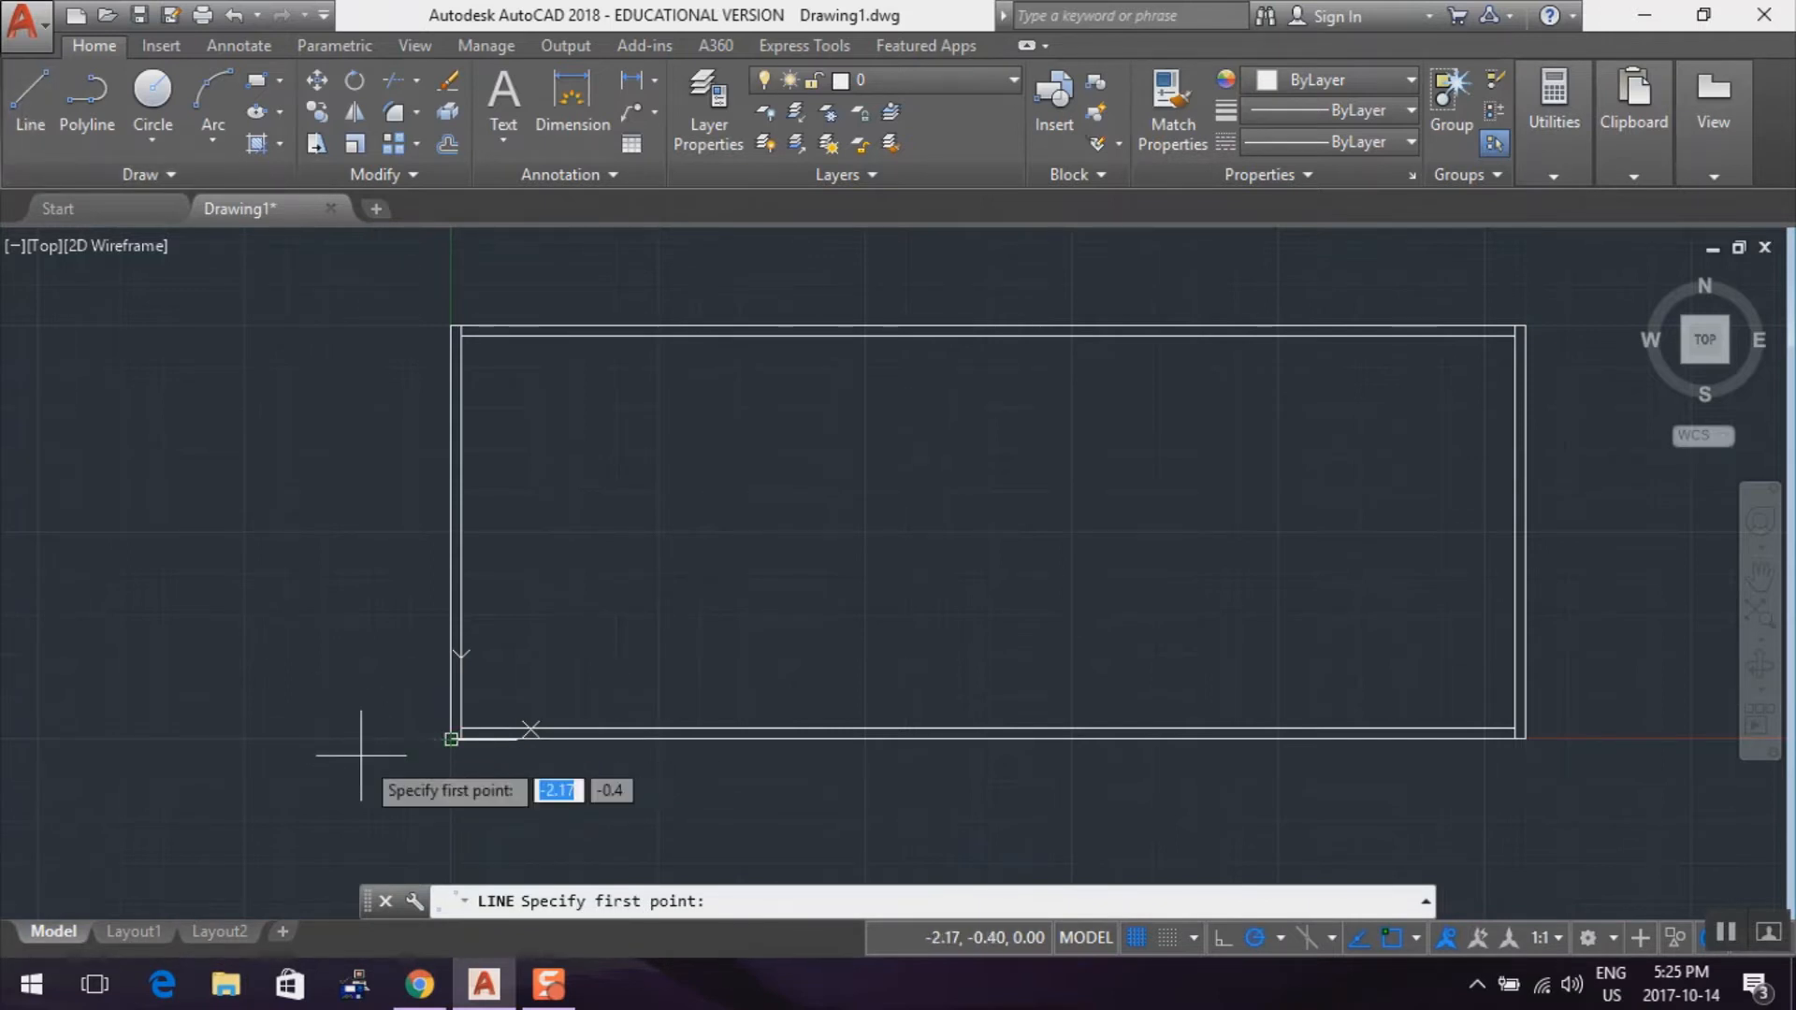
{"action": "type", "text": "0"}
{"action": "key", "text": "Tab"}
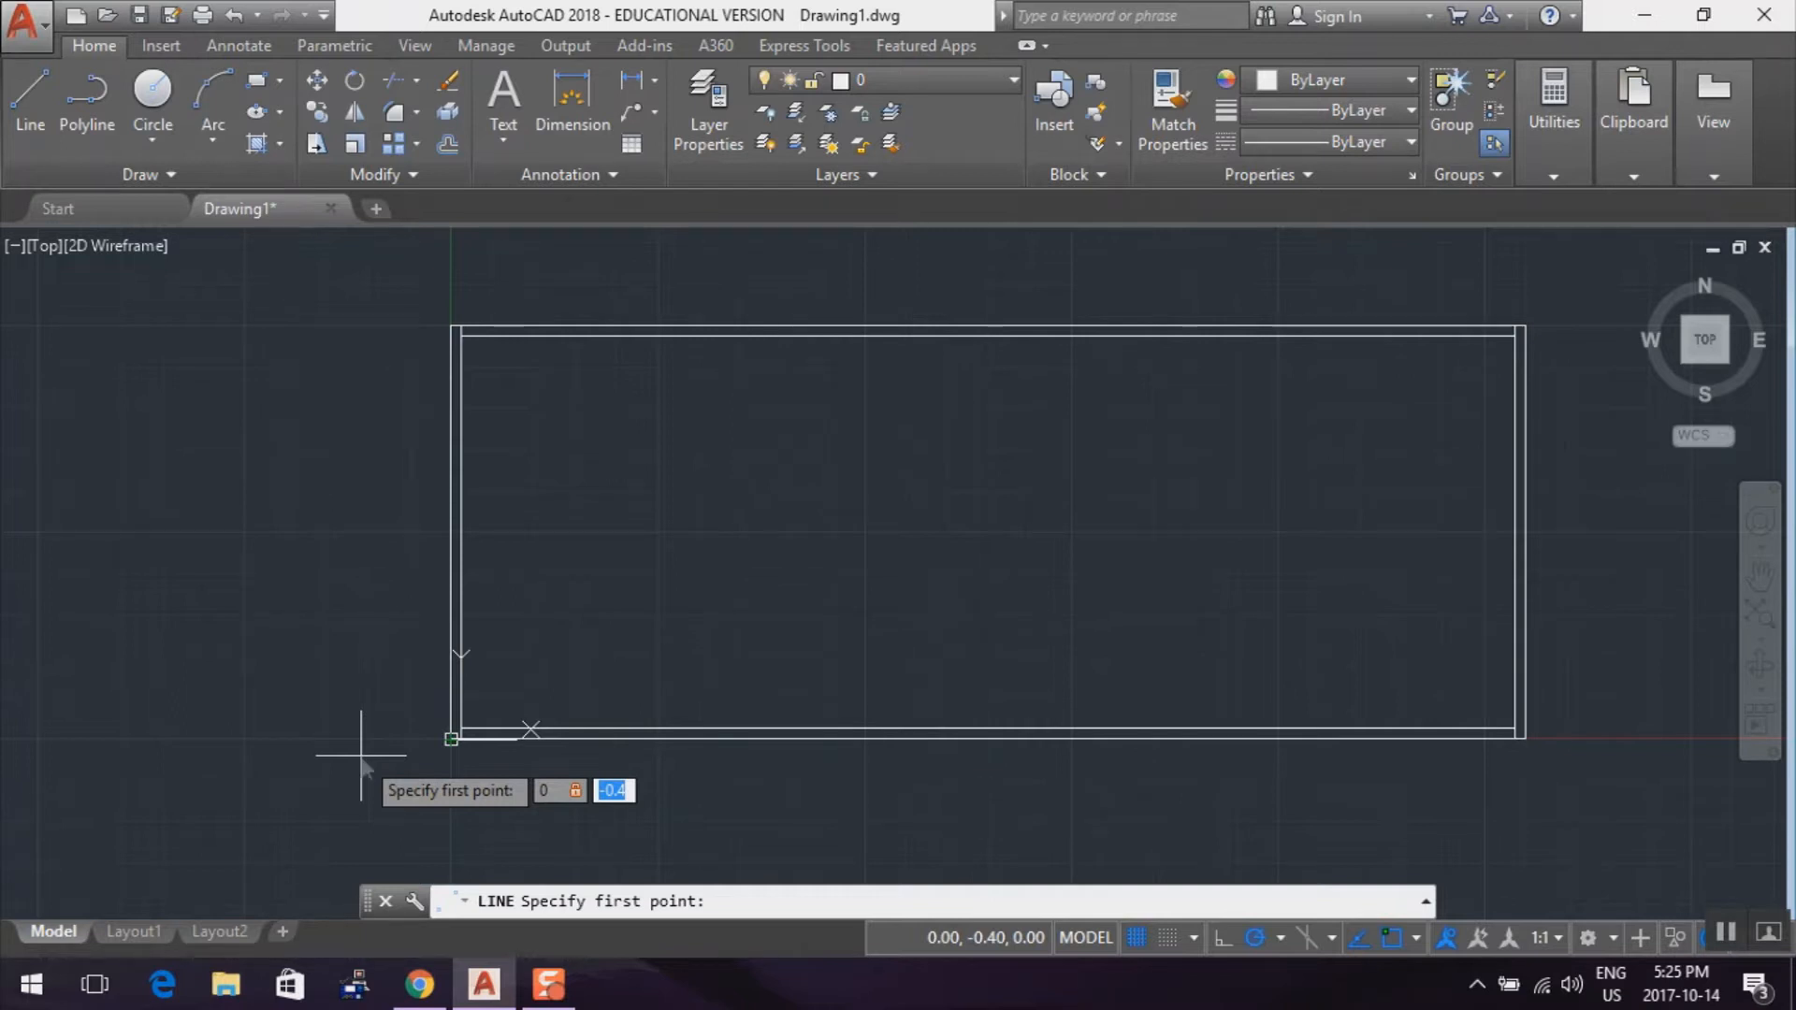
{"action": "type", "text": "0"}
{"action": "key", "text": "Return"}
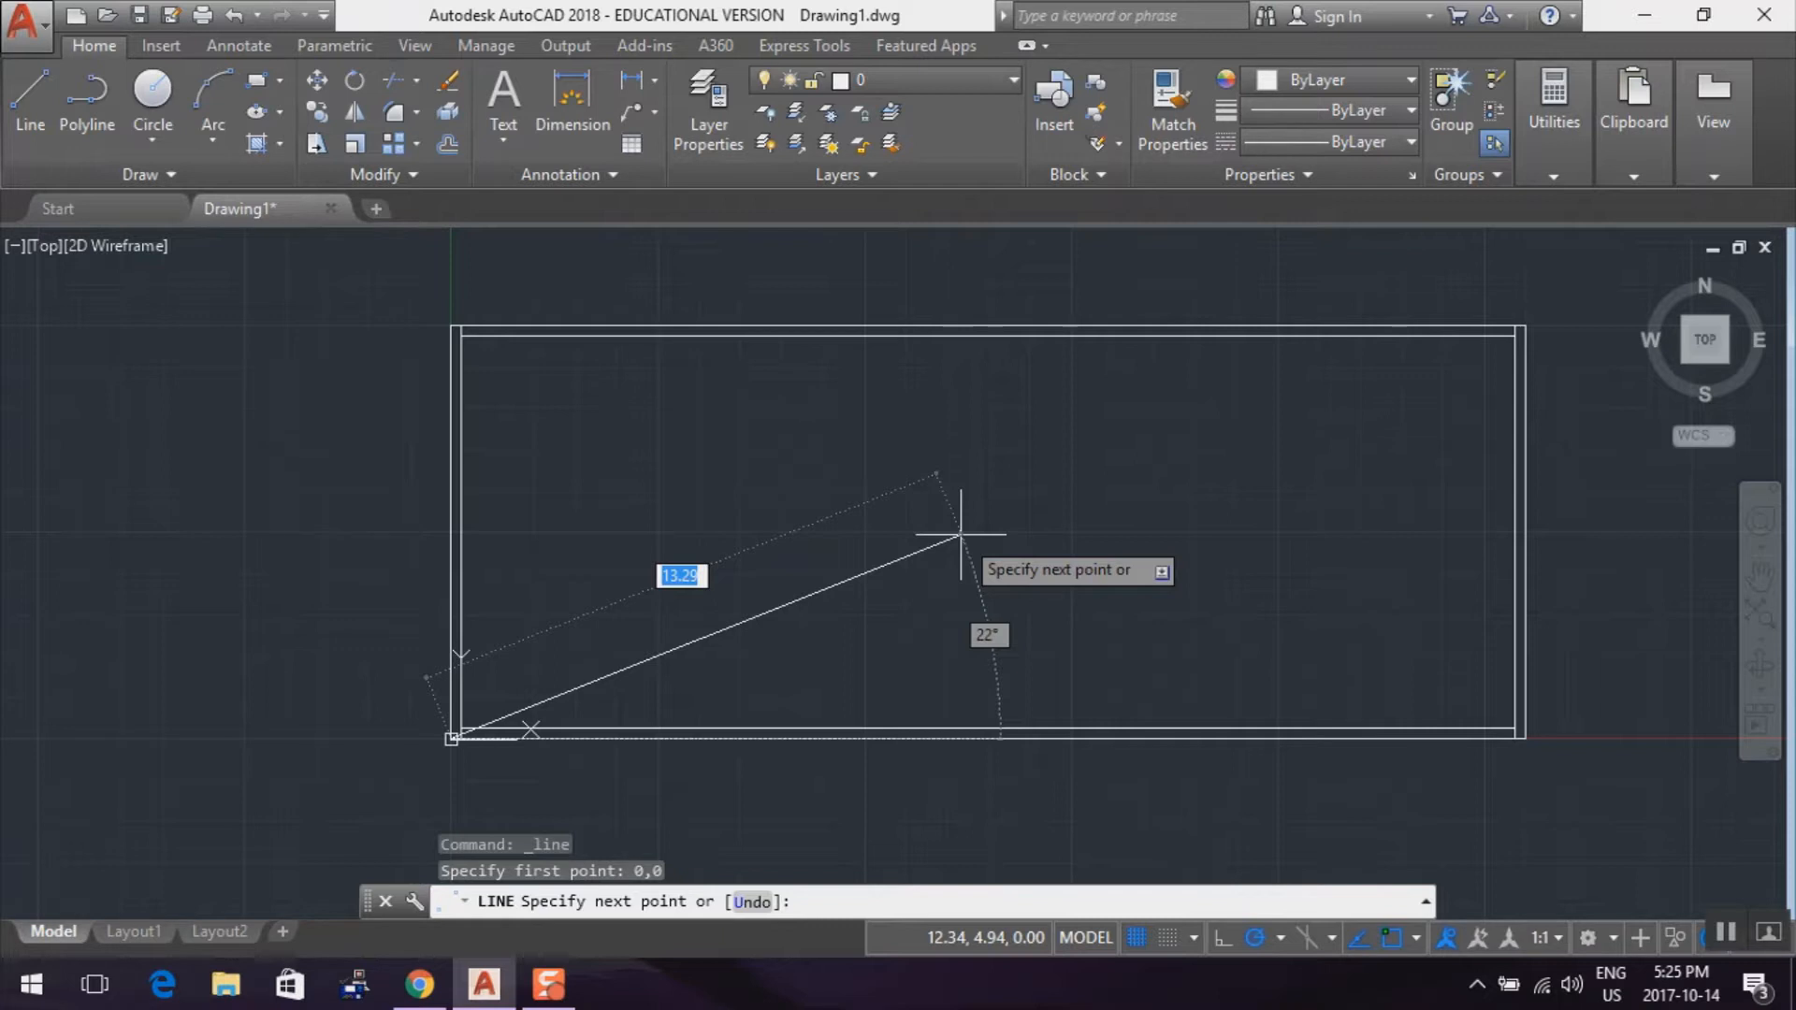
{"action": "type", "text": "13"}
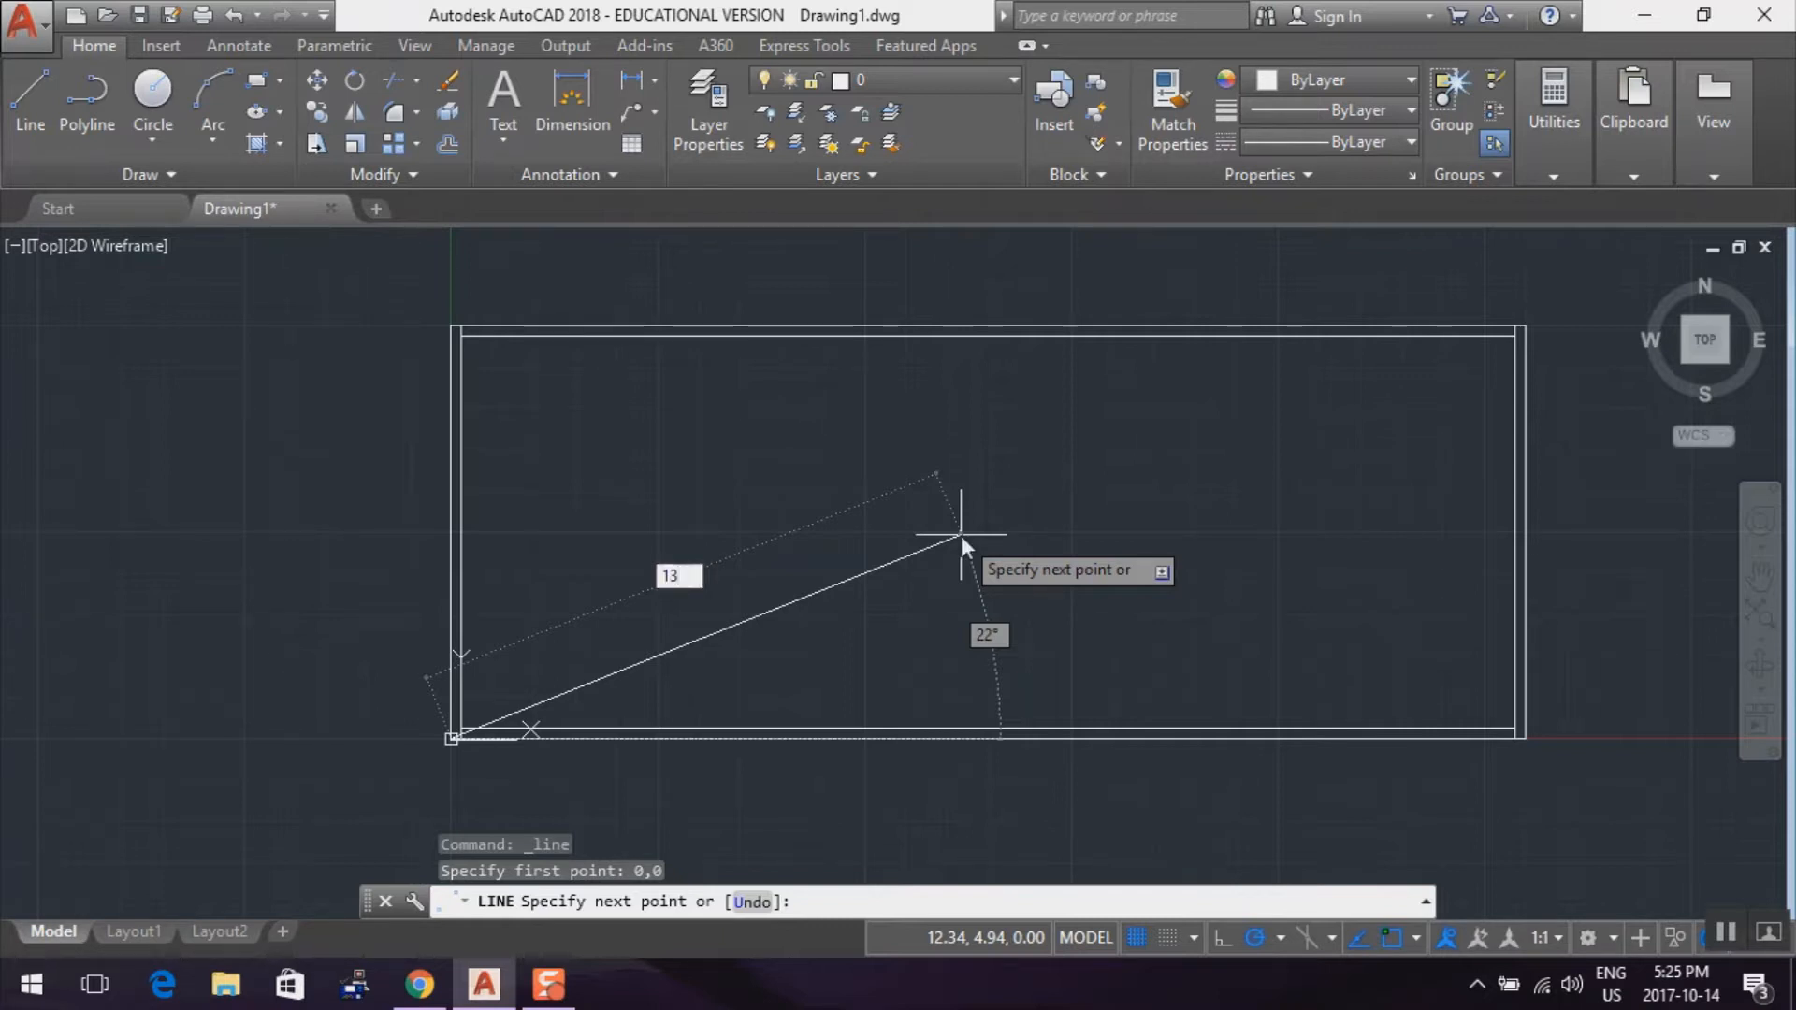
{"action": "key", "text": "Tab"}
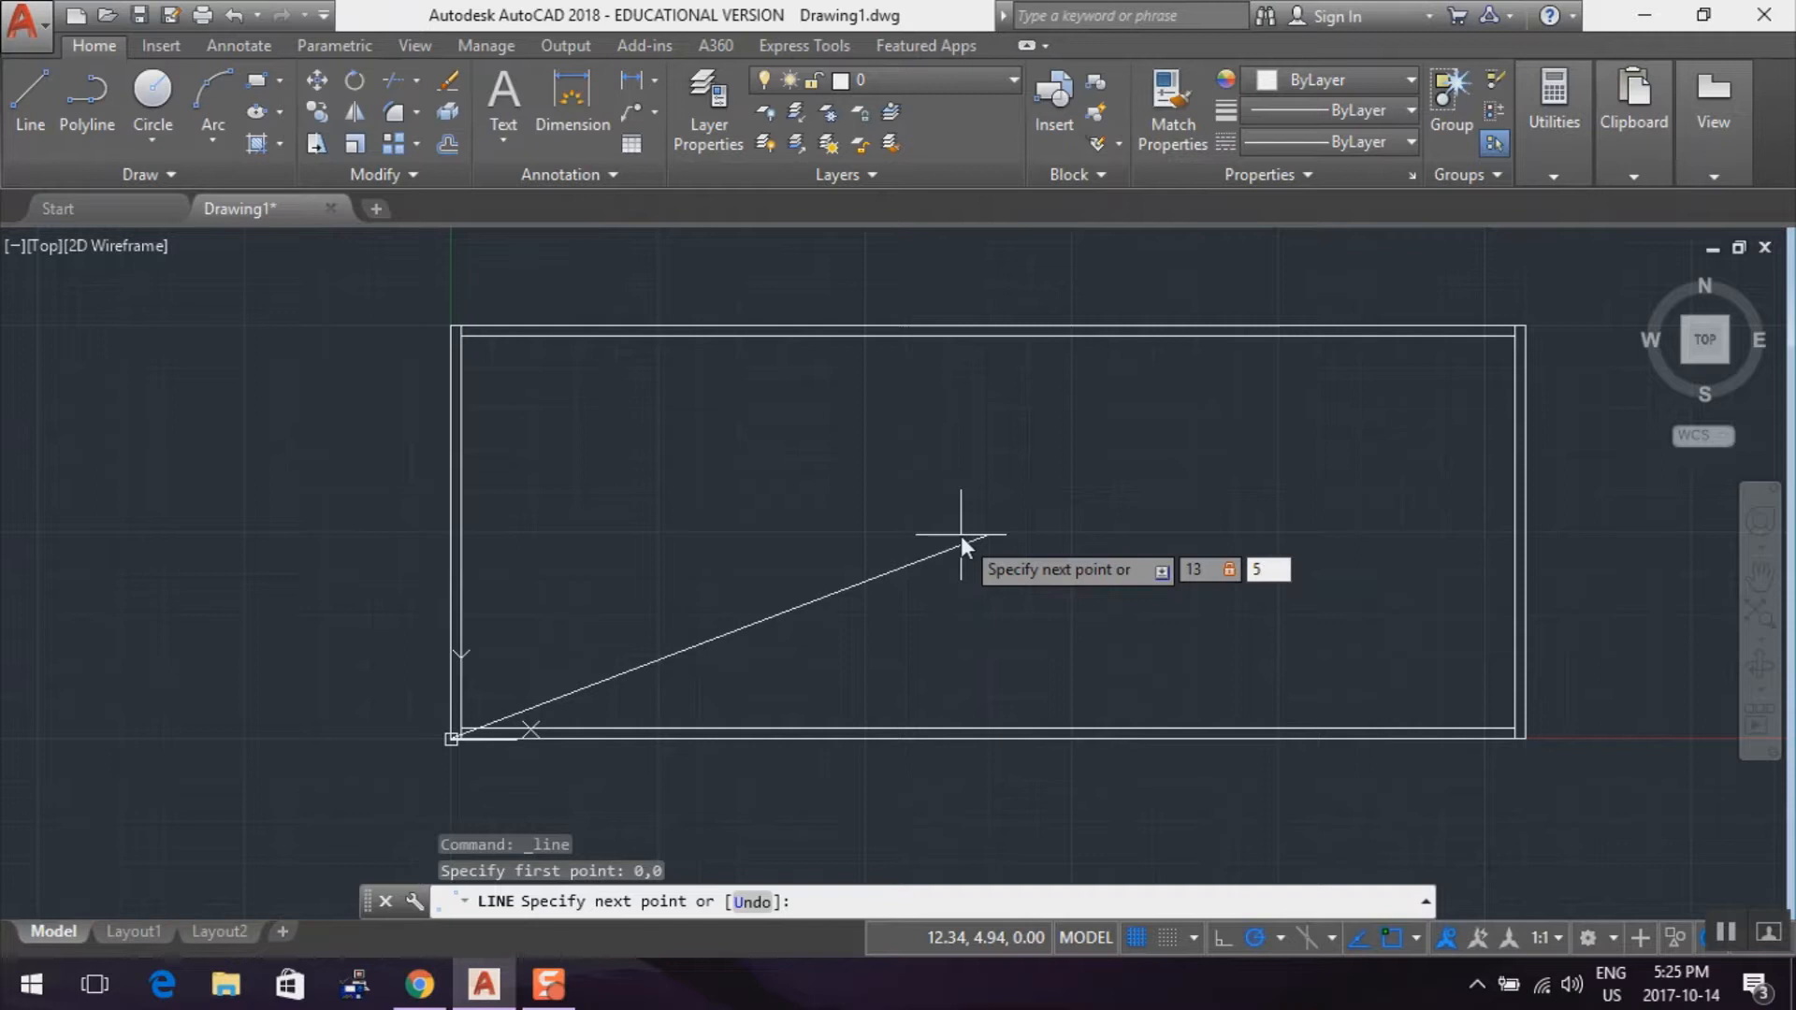
{"action": "key", "text": "Return"}
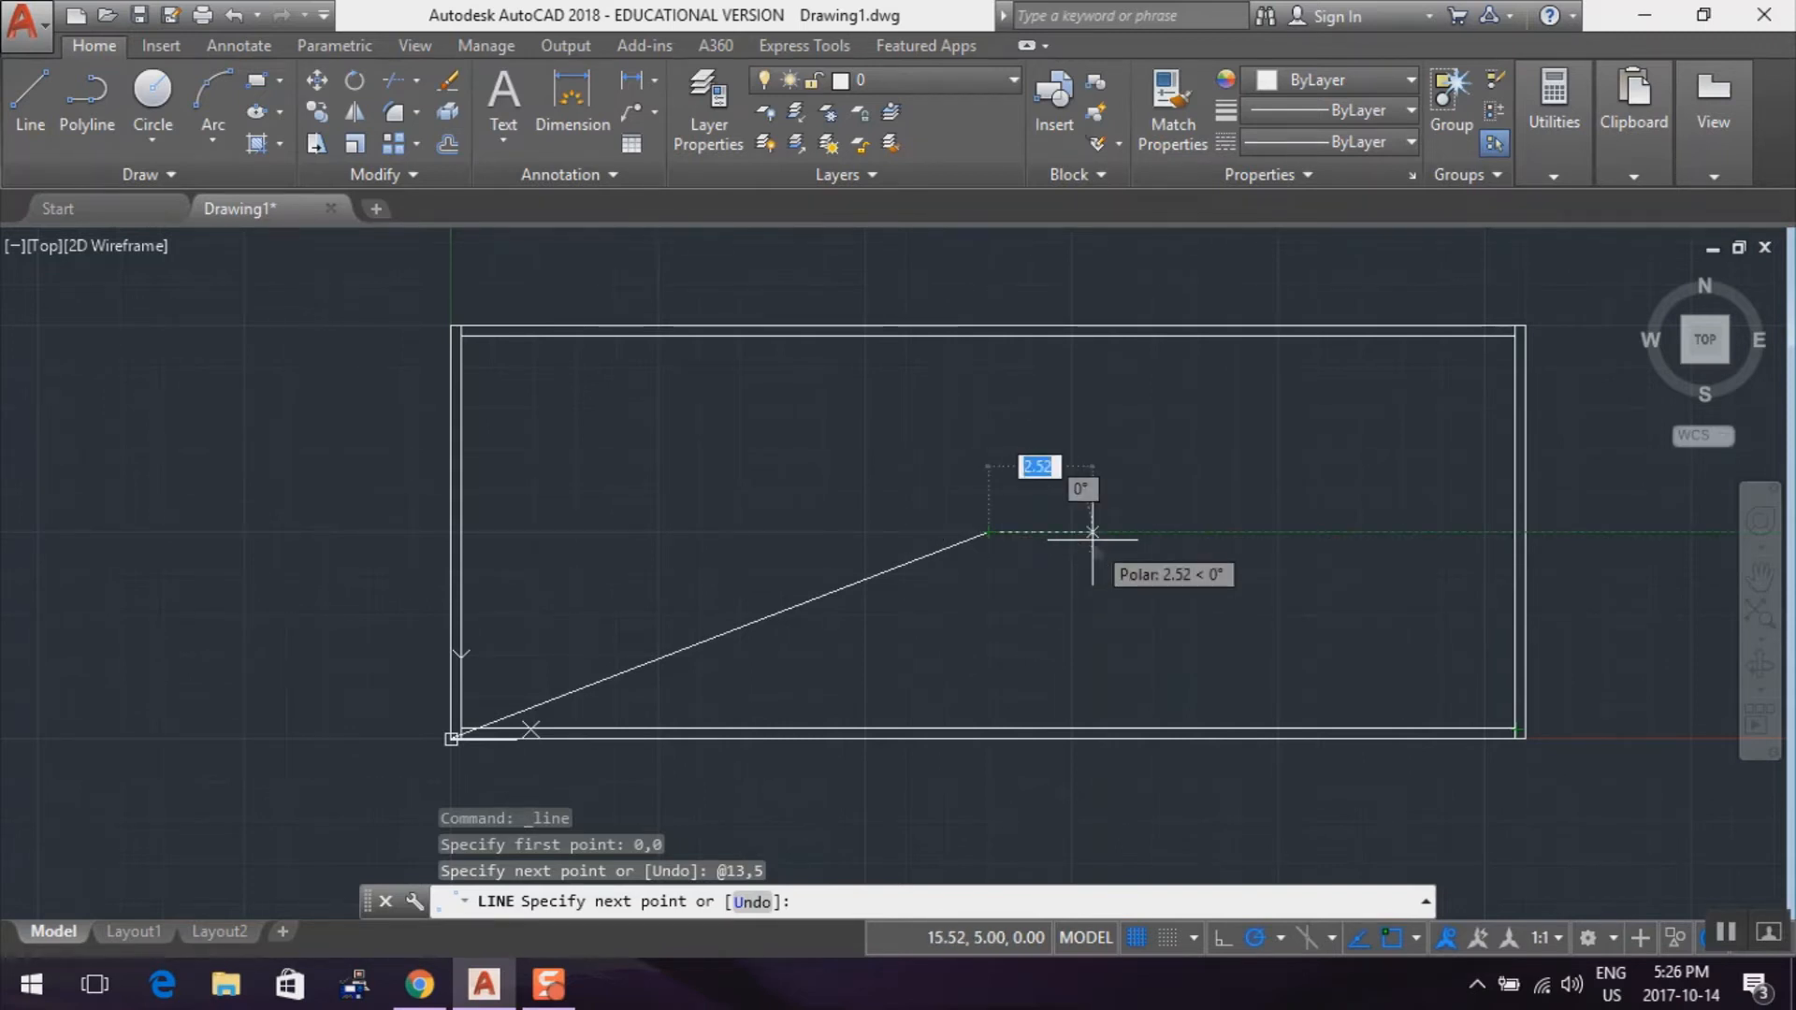
Continue the line down to the rectangle's lower-right corner with the relative offset 13,-5 and end the Line command
{"action": "type", "text": "13"}
{"action": "key", "text": "Tab"}
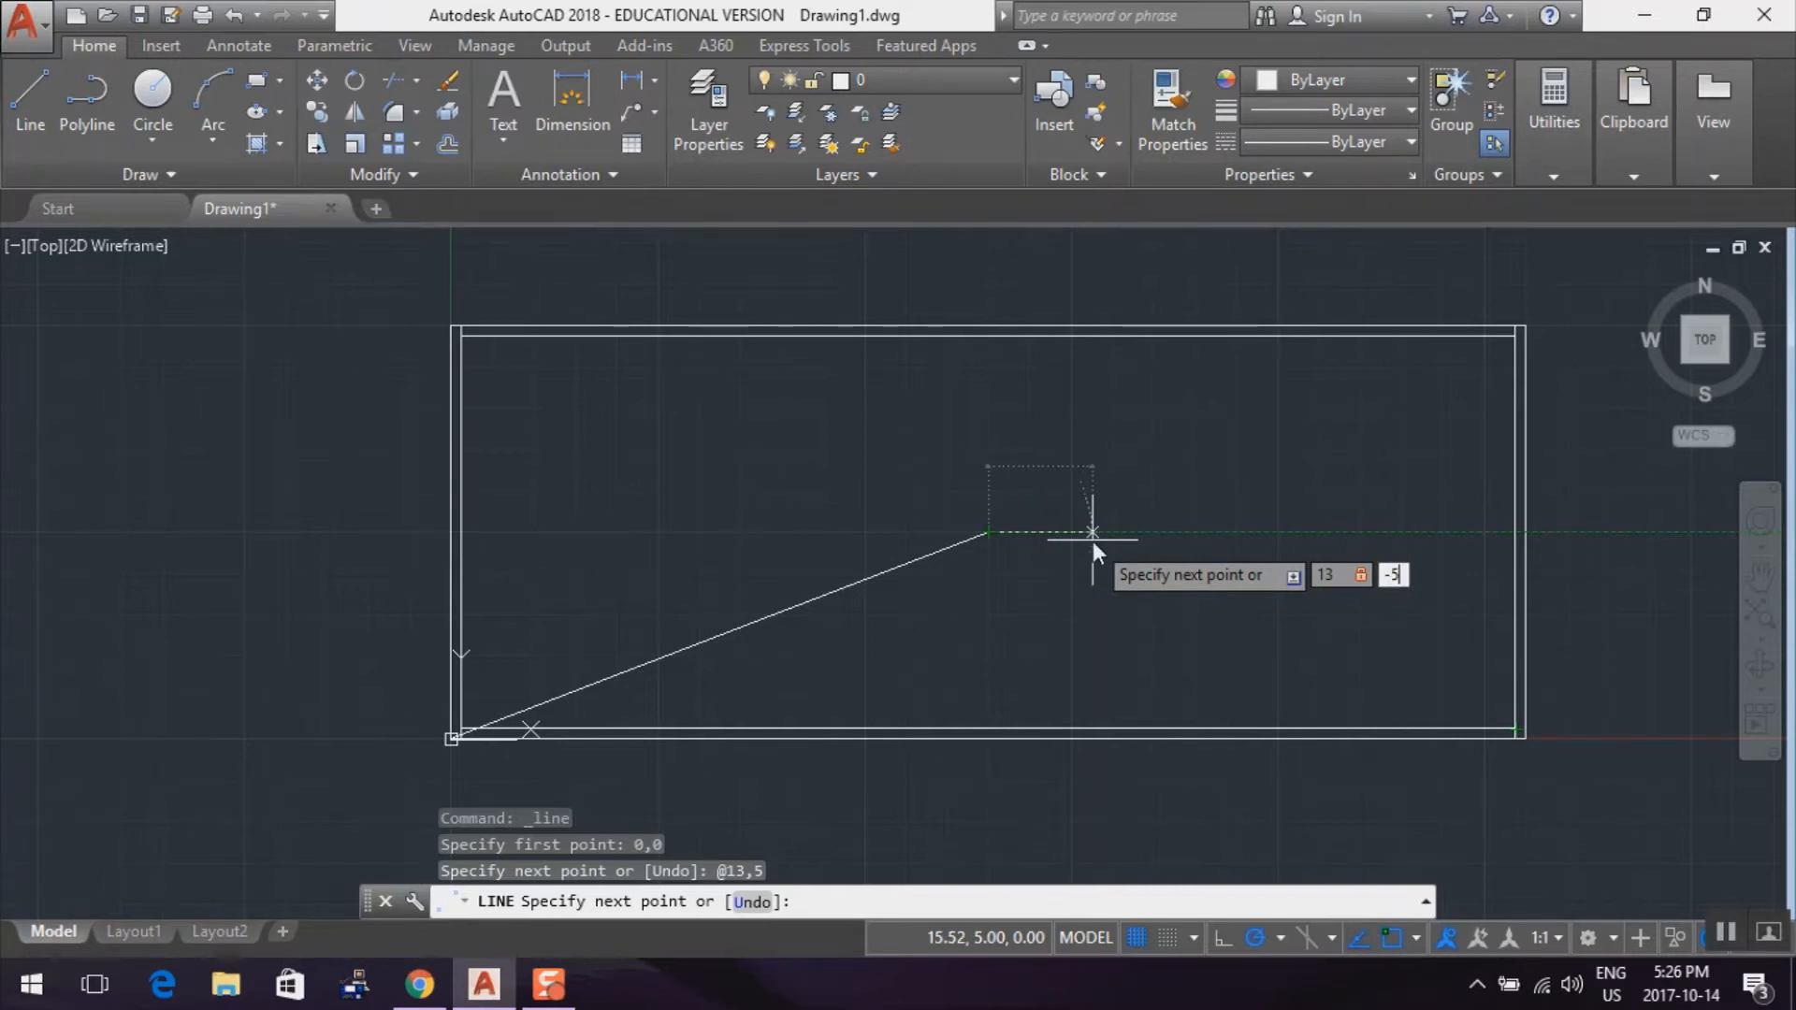
{"action": "type", "text": "-5"}
{"action": "key", "text": "Return"}
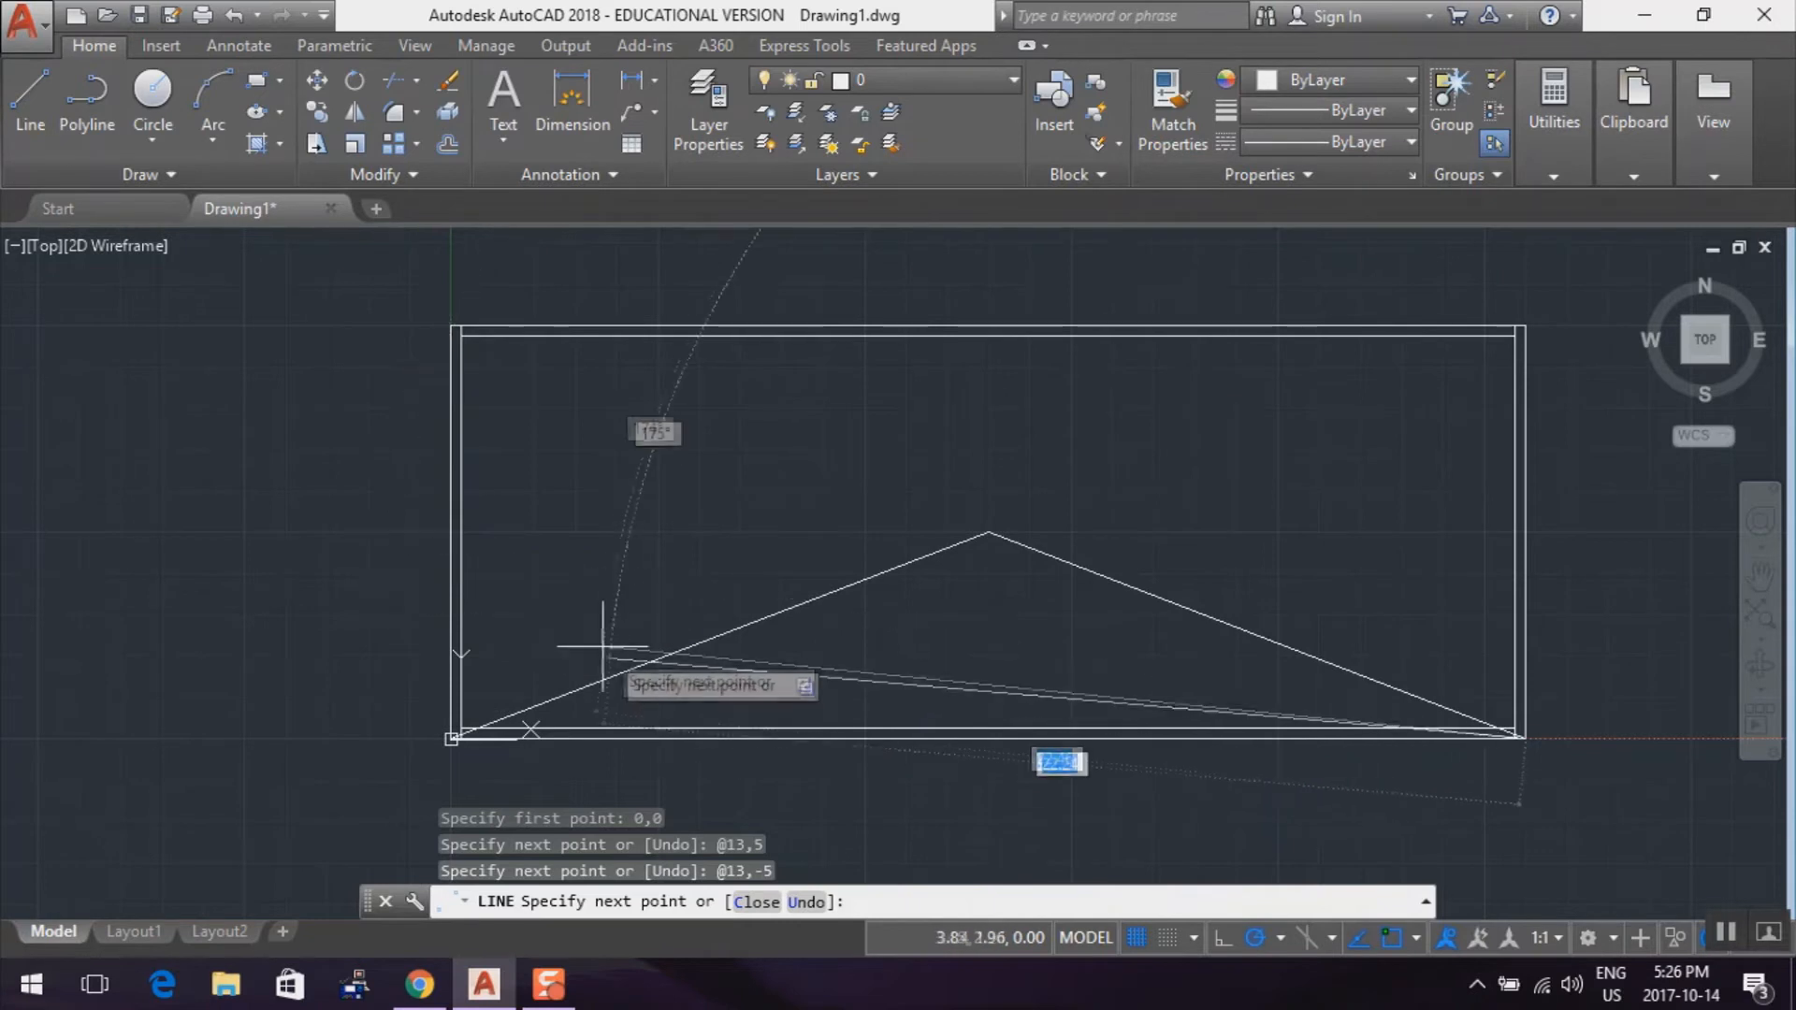
{"action": "key", "text": "Escape"}
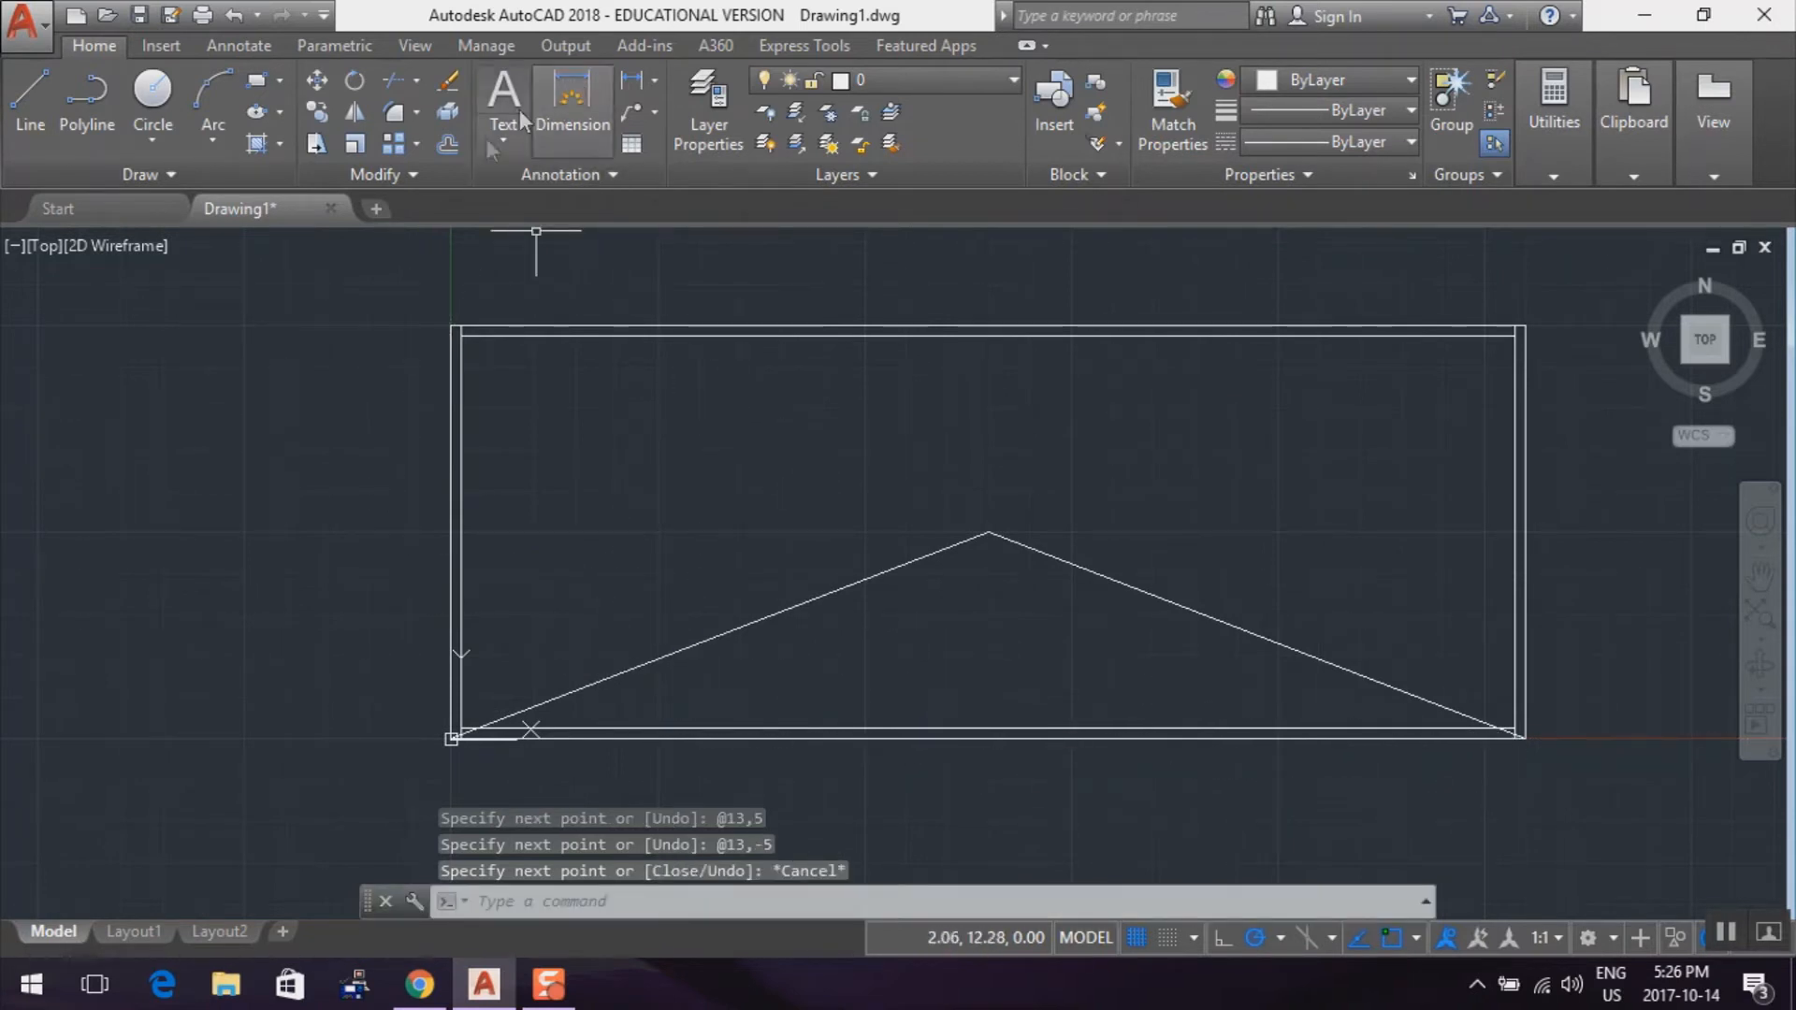
{"action": "left_click", "coordinate": [447, 153]}
{"action": "left_click", "coordinate": [745, 629]}
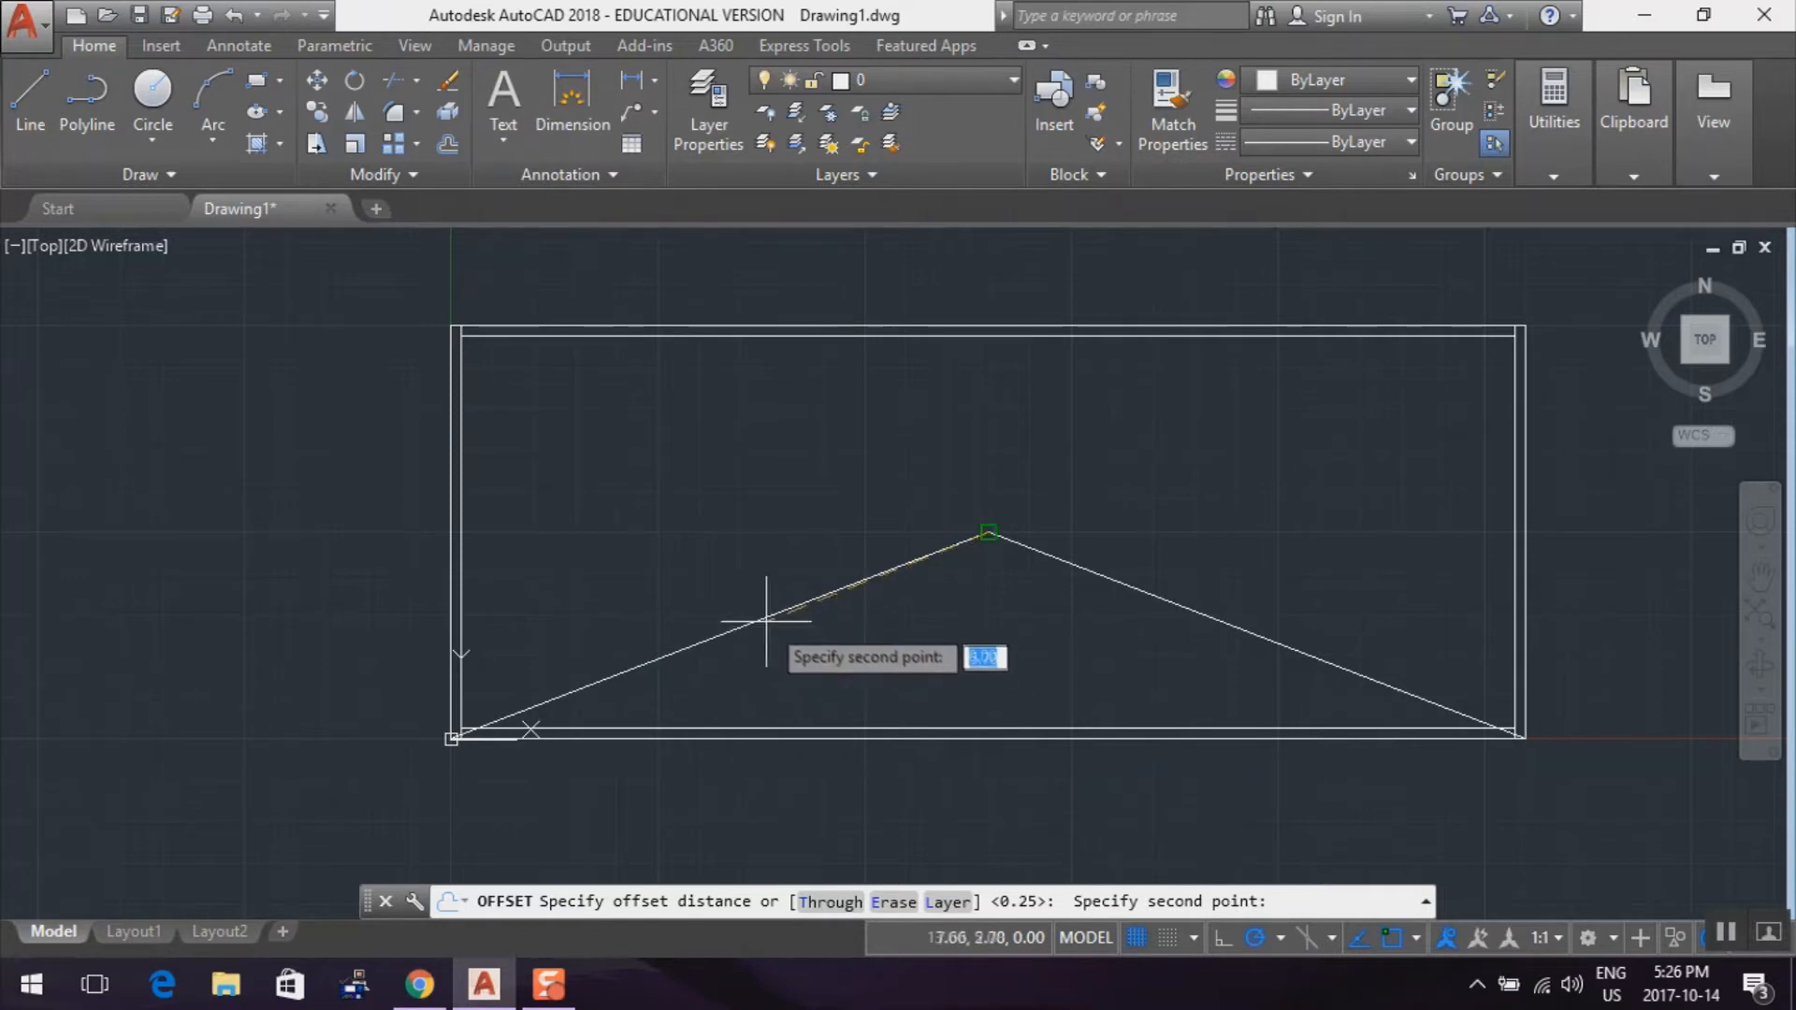
{"action": "key", "text": "Escape"}
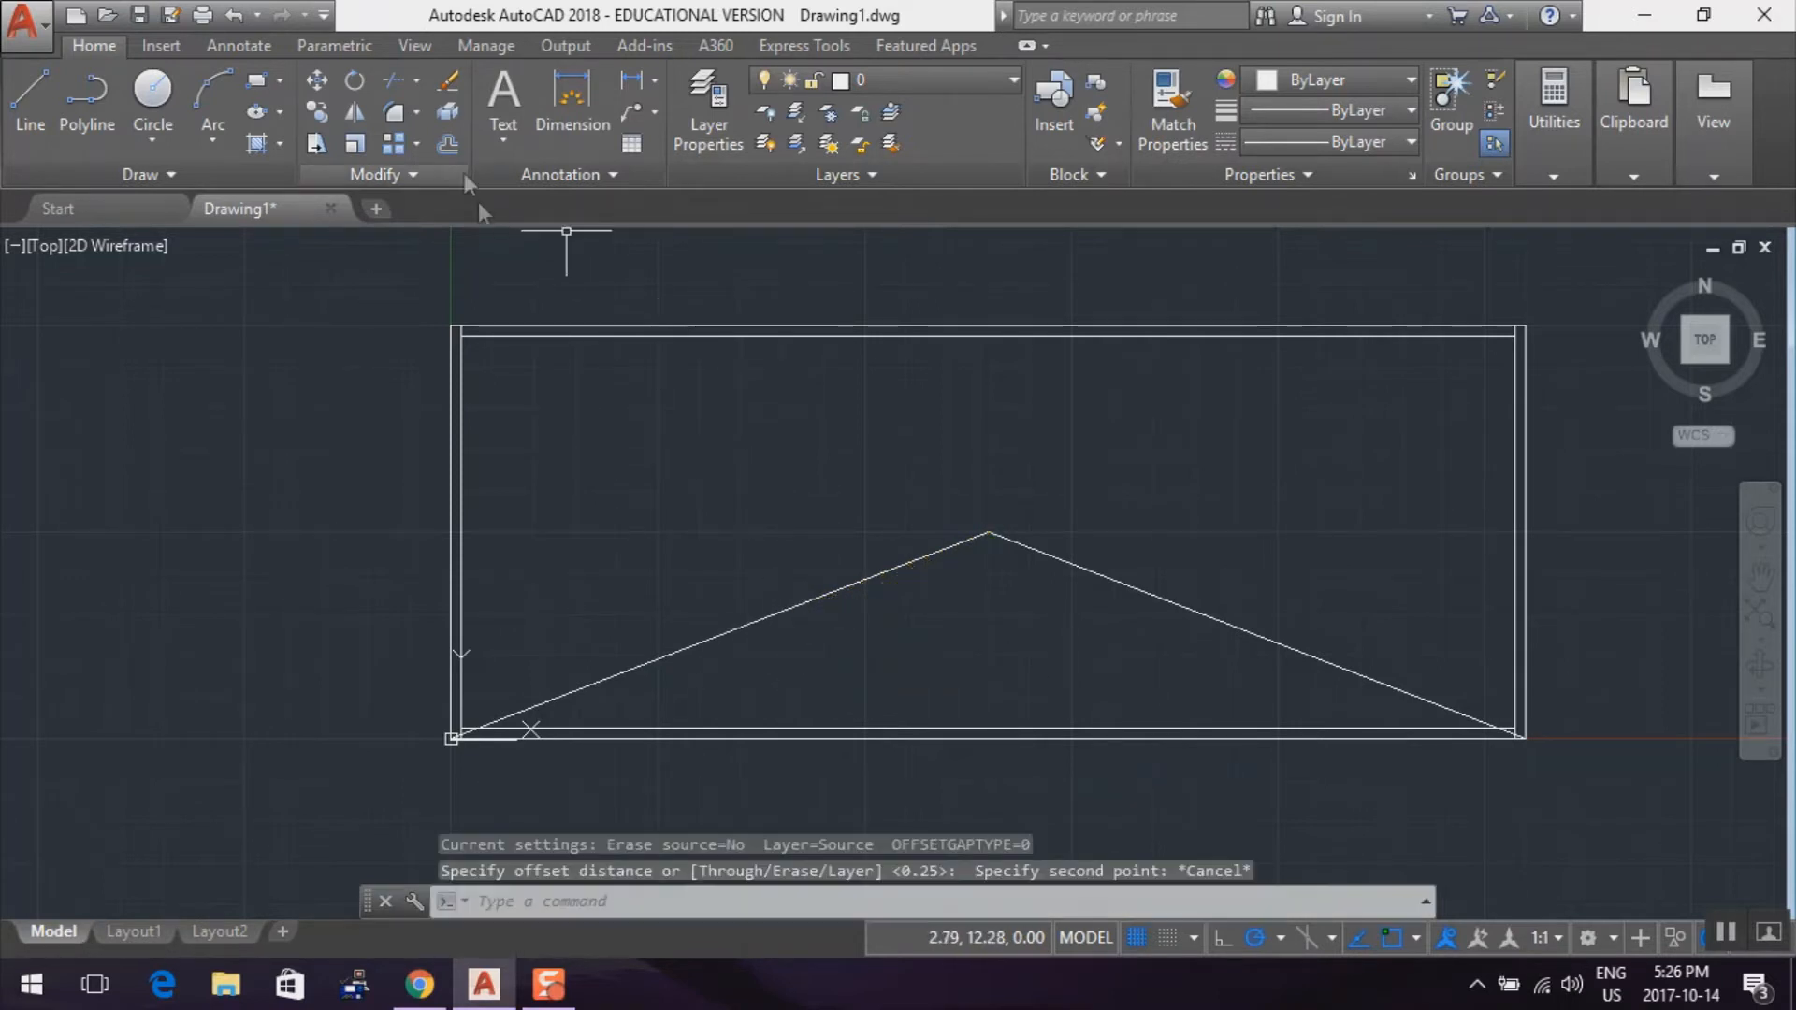
Offset both sloped lines downward by 0.25 and end the Offset command
{"action": "left_click", "coordinate": [447, 145]}
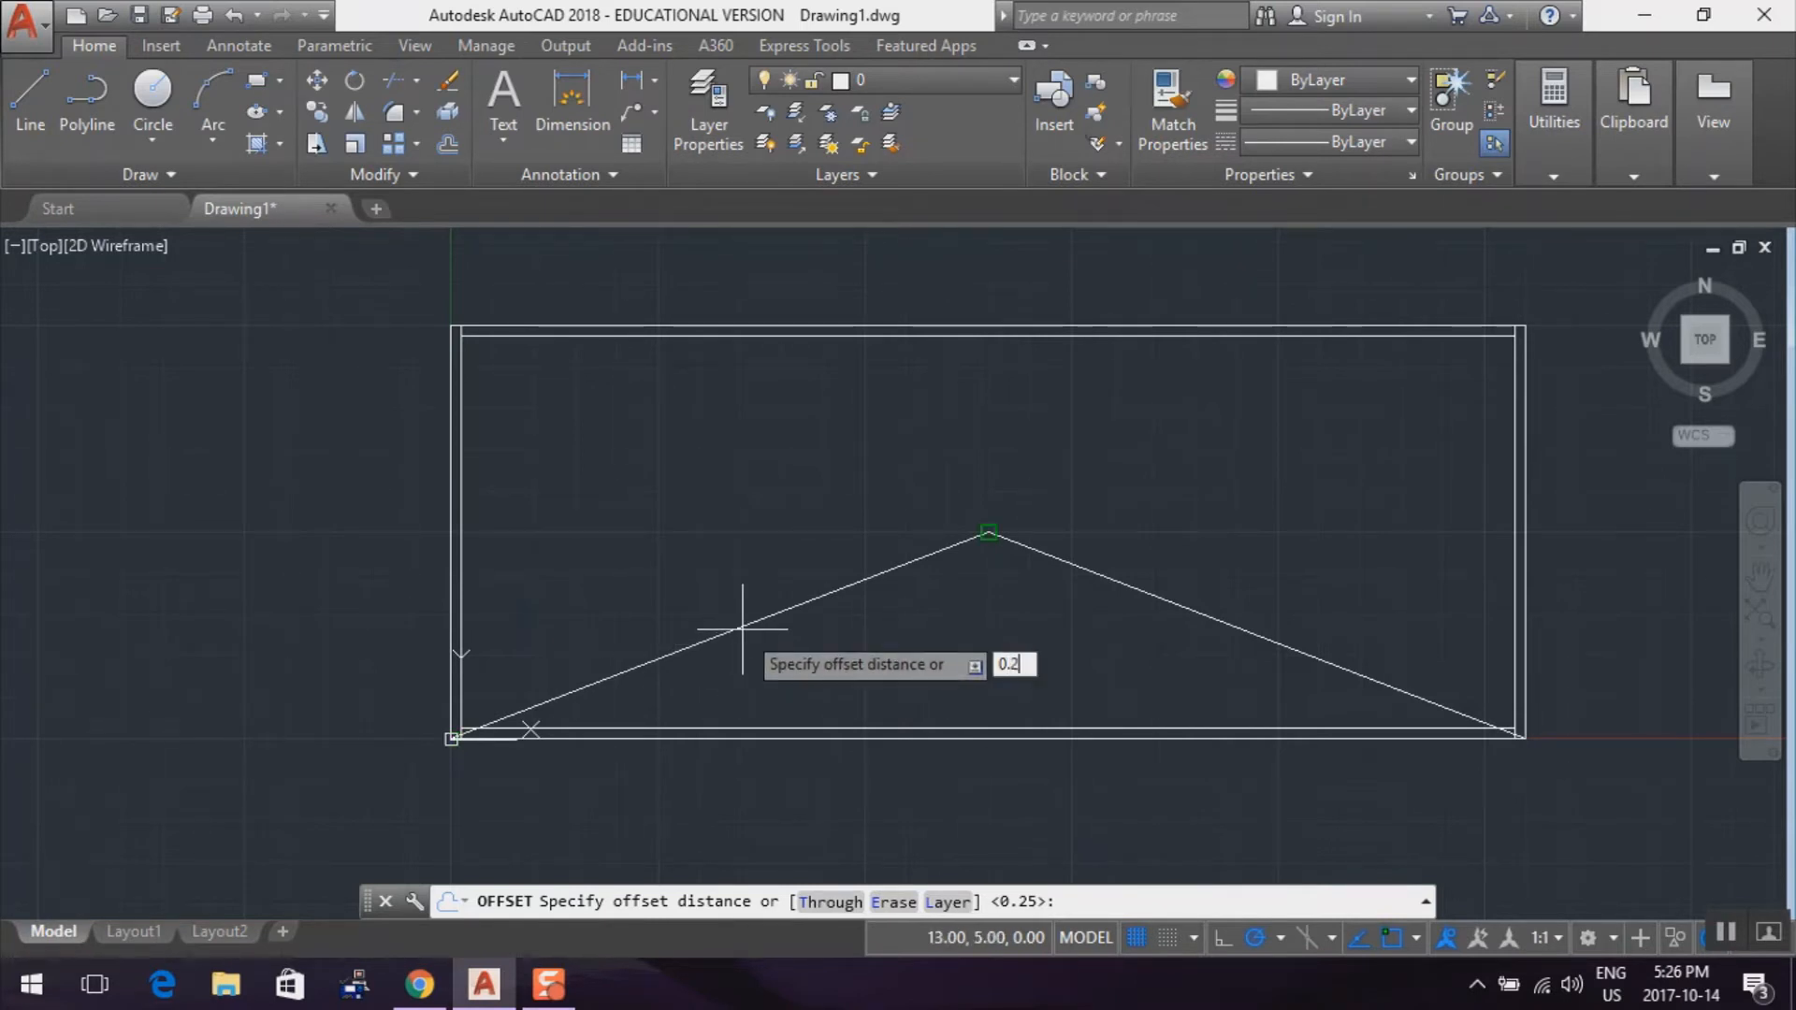
{"action": "key", "text": "Return"}
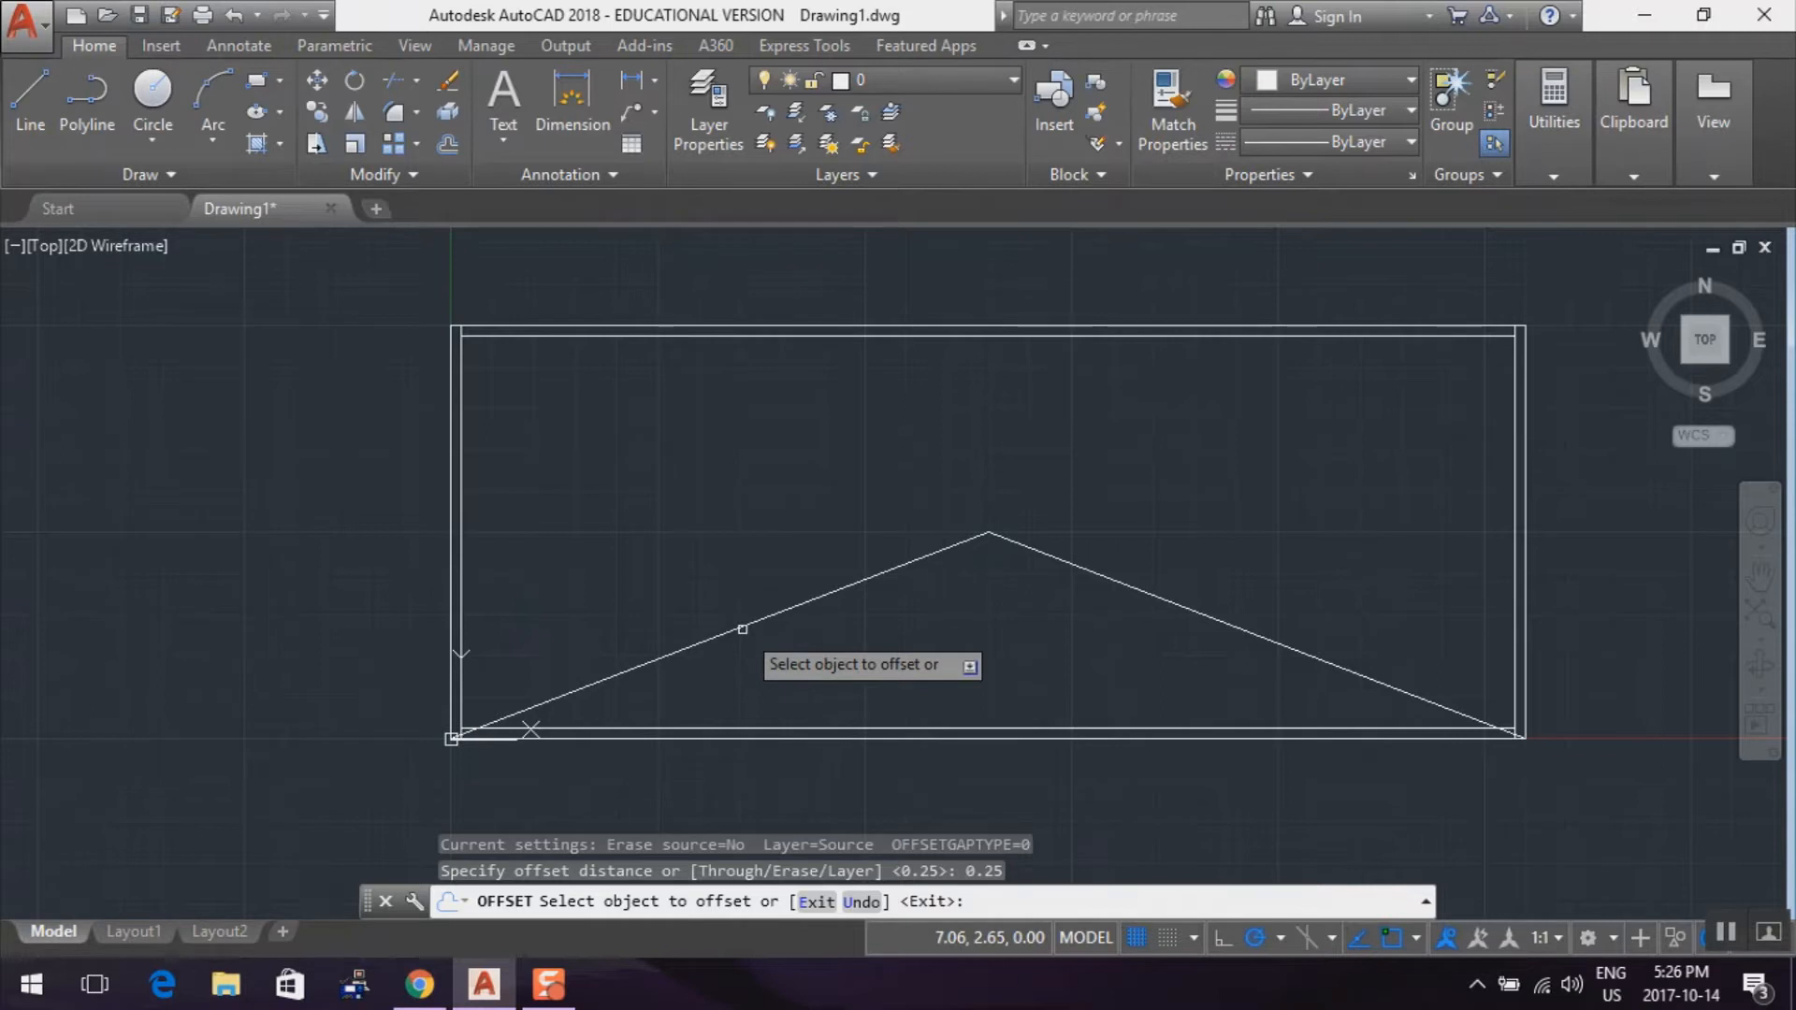
{"action": "left_click", "coordinate": [742, 630]}
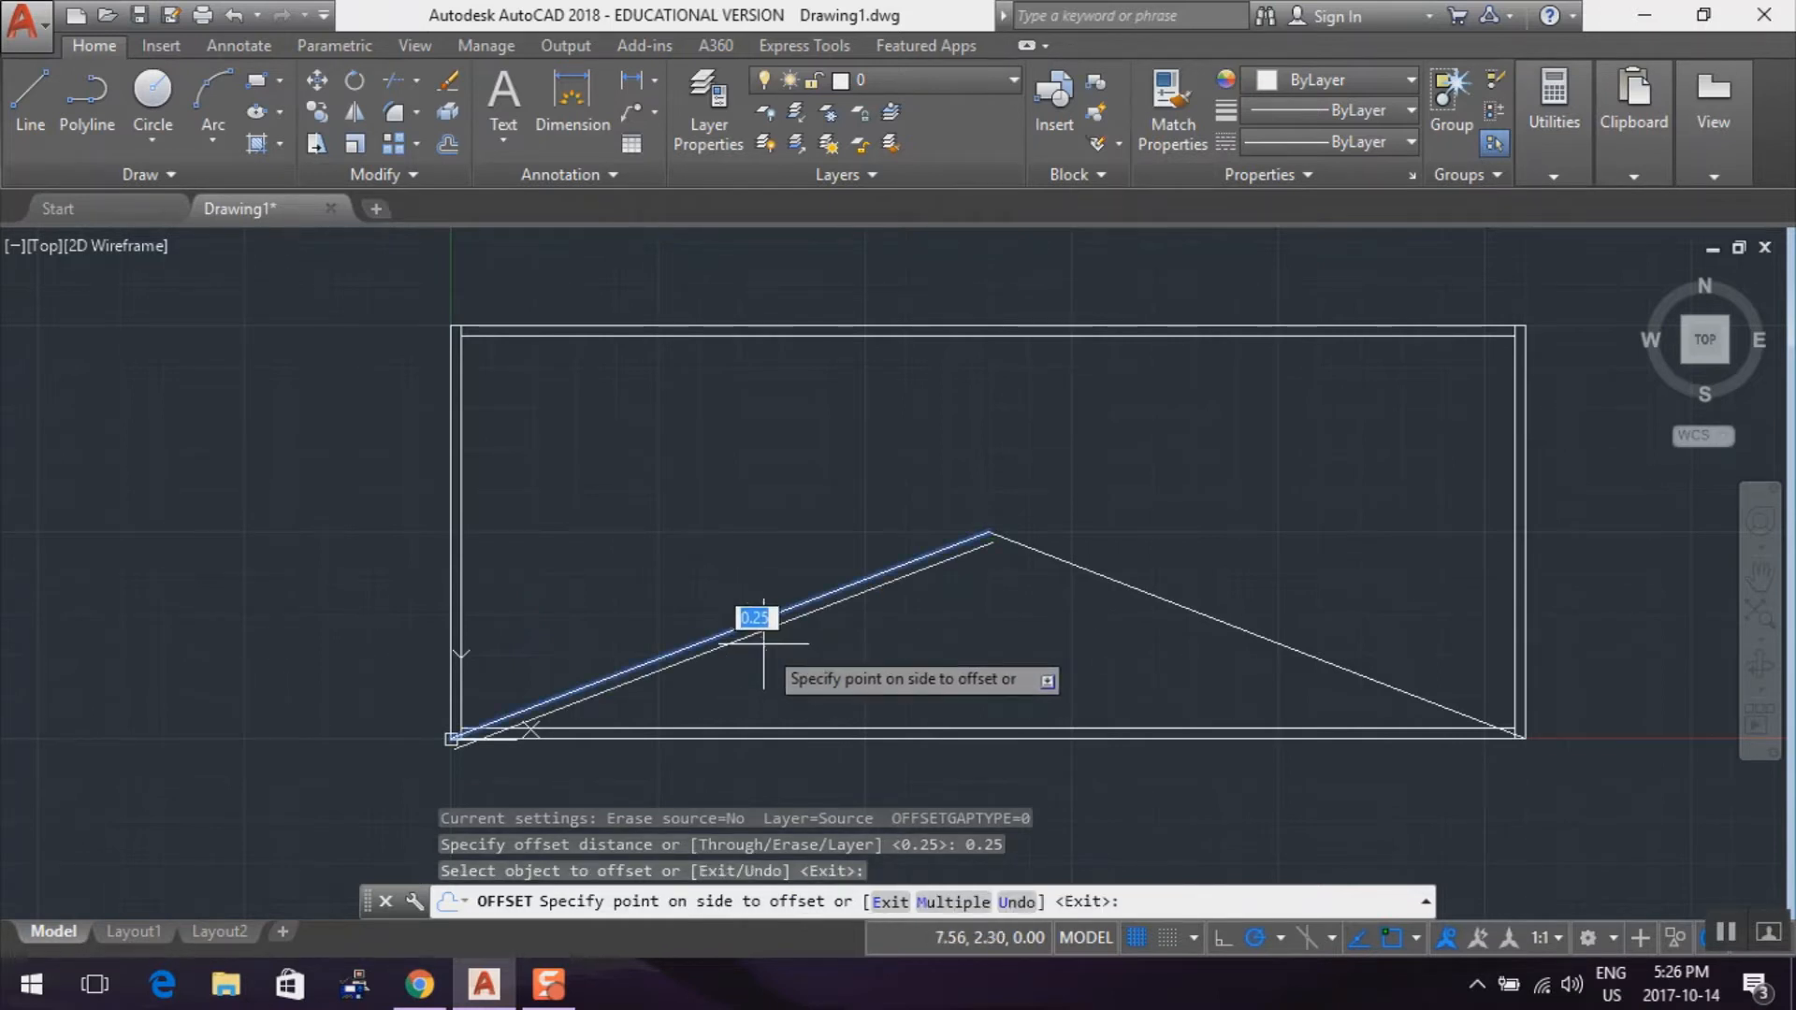
{"action": "left_click", "coordinate": [763, 642]}
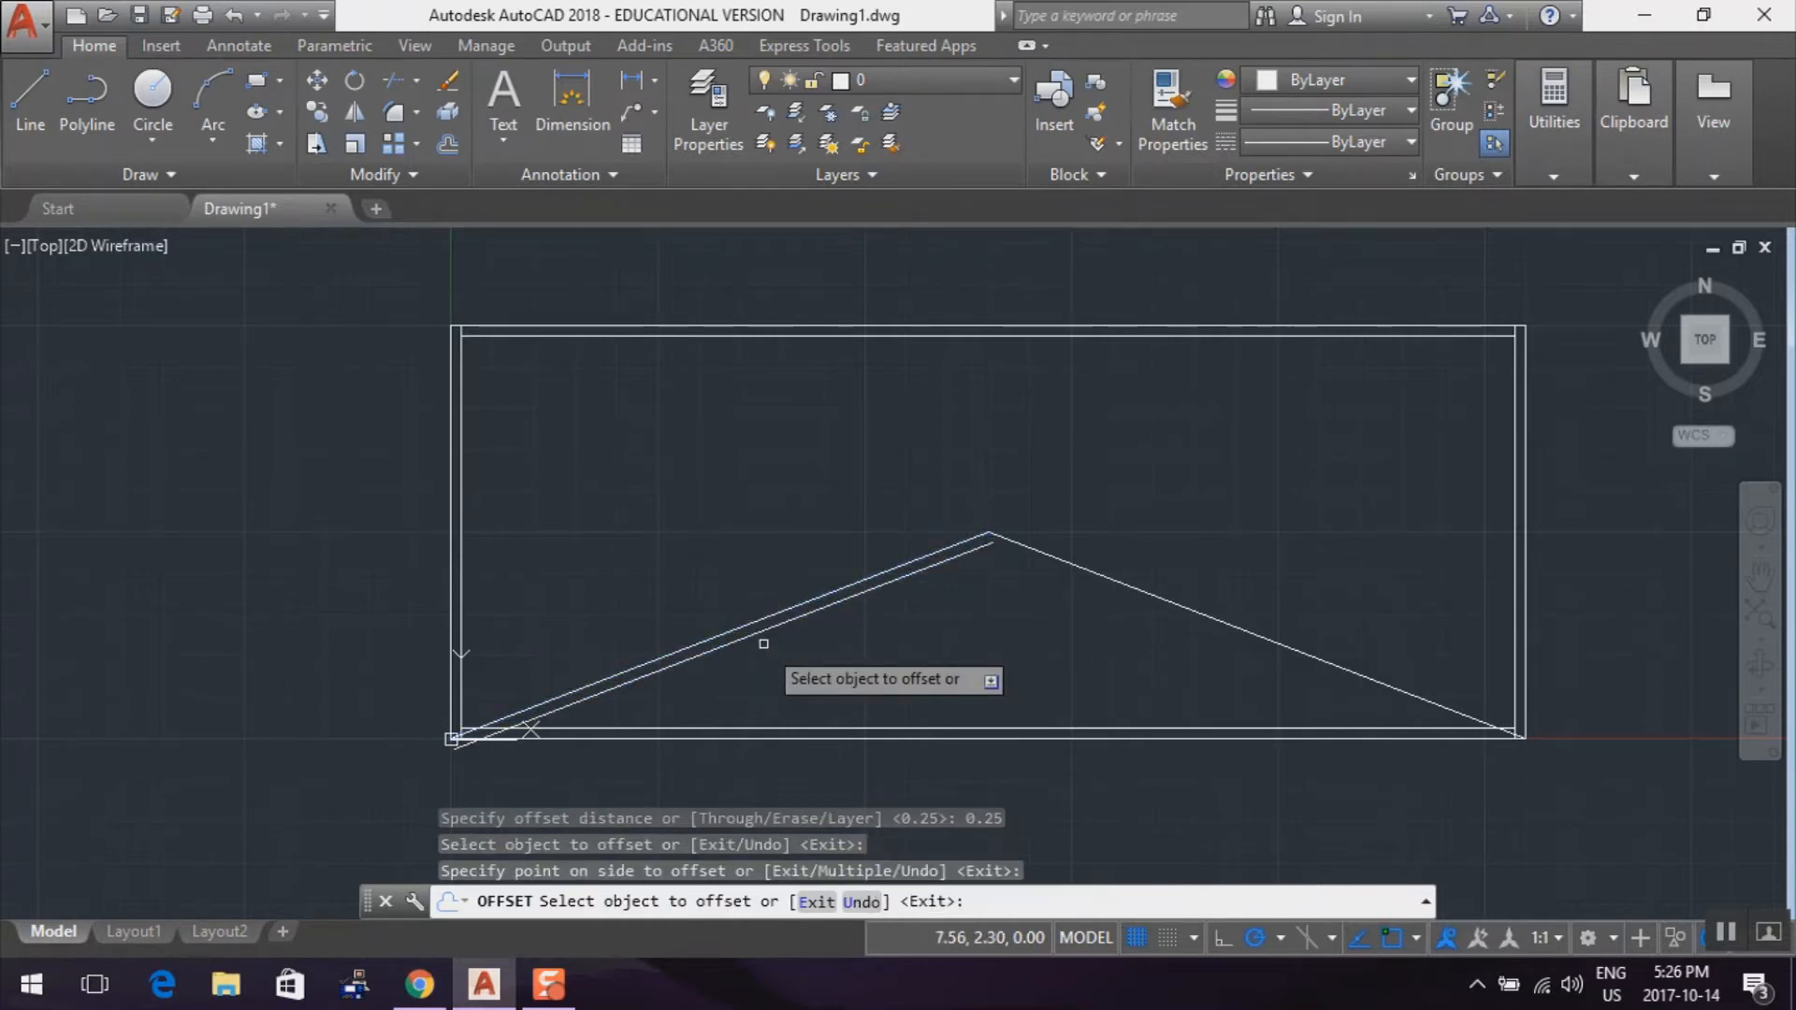
{"action": "left_click", "coordinate": [1169, 604]}
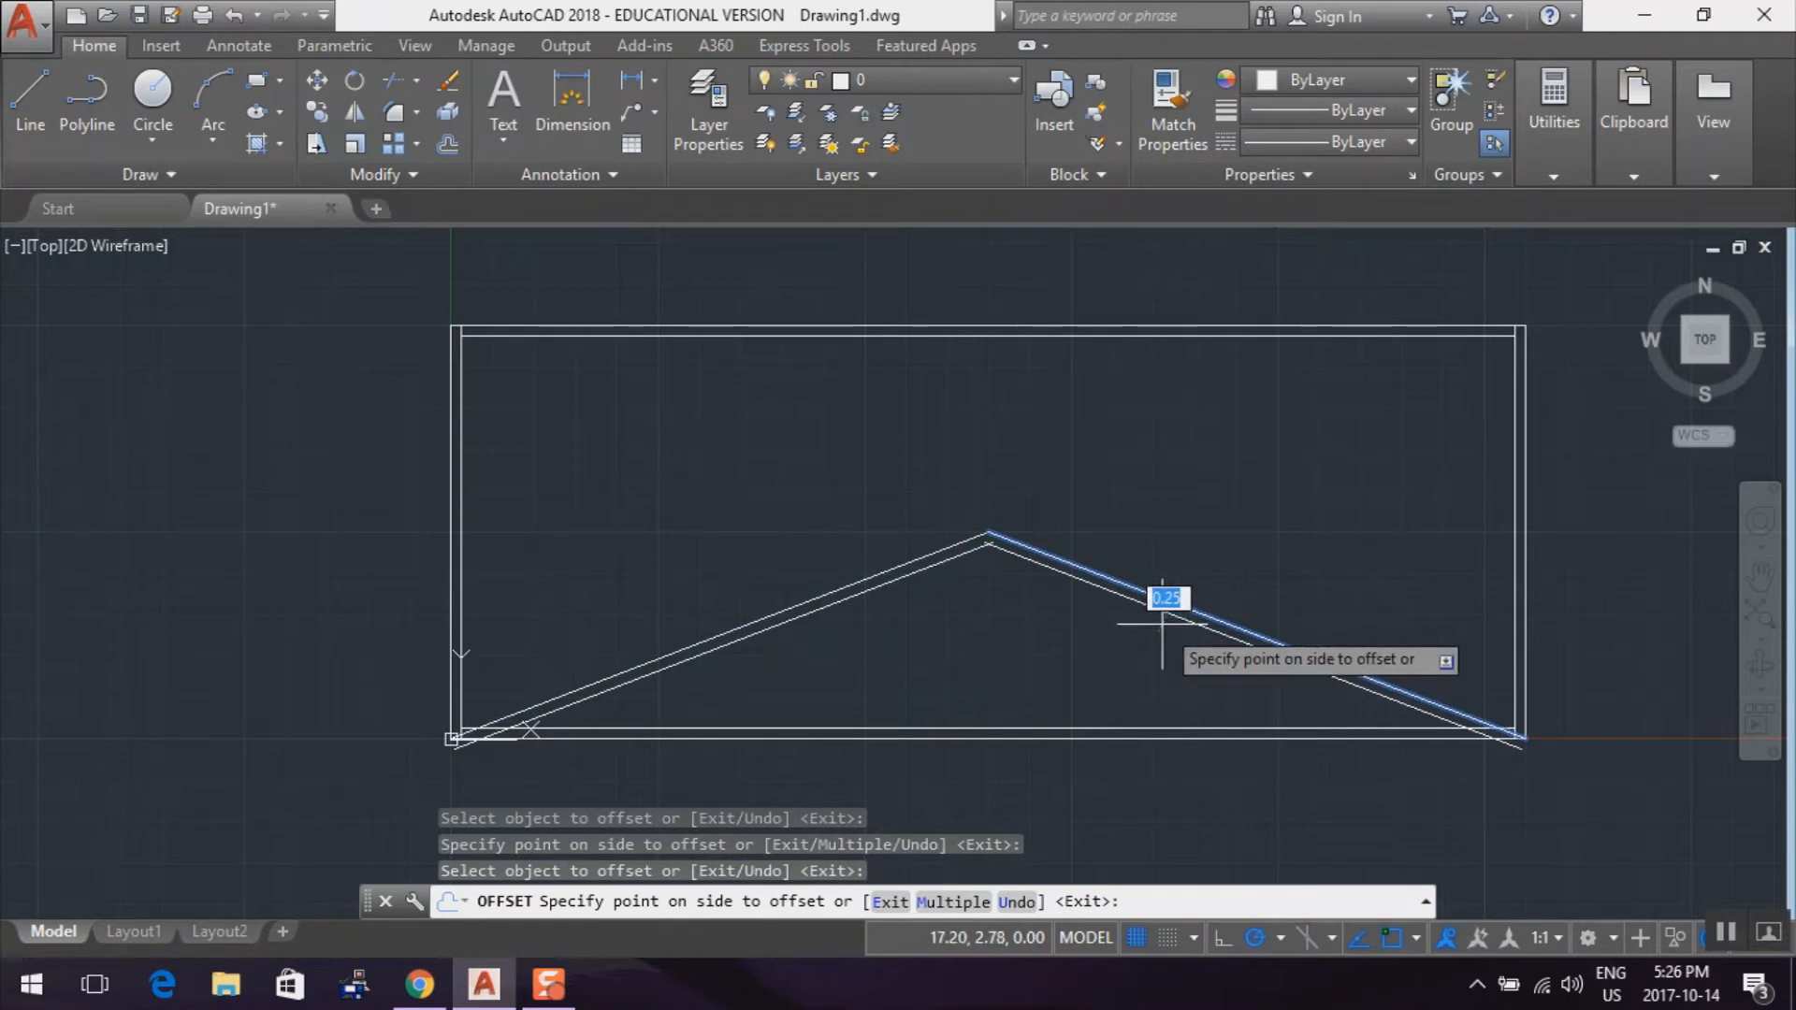
{"action": "left_click", "coordinate": [1162, 622]}
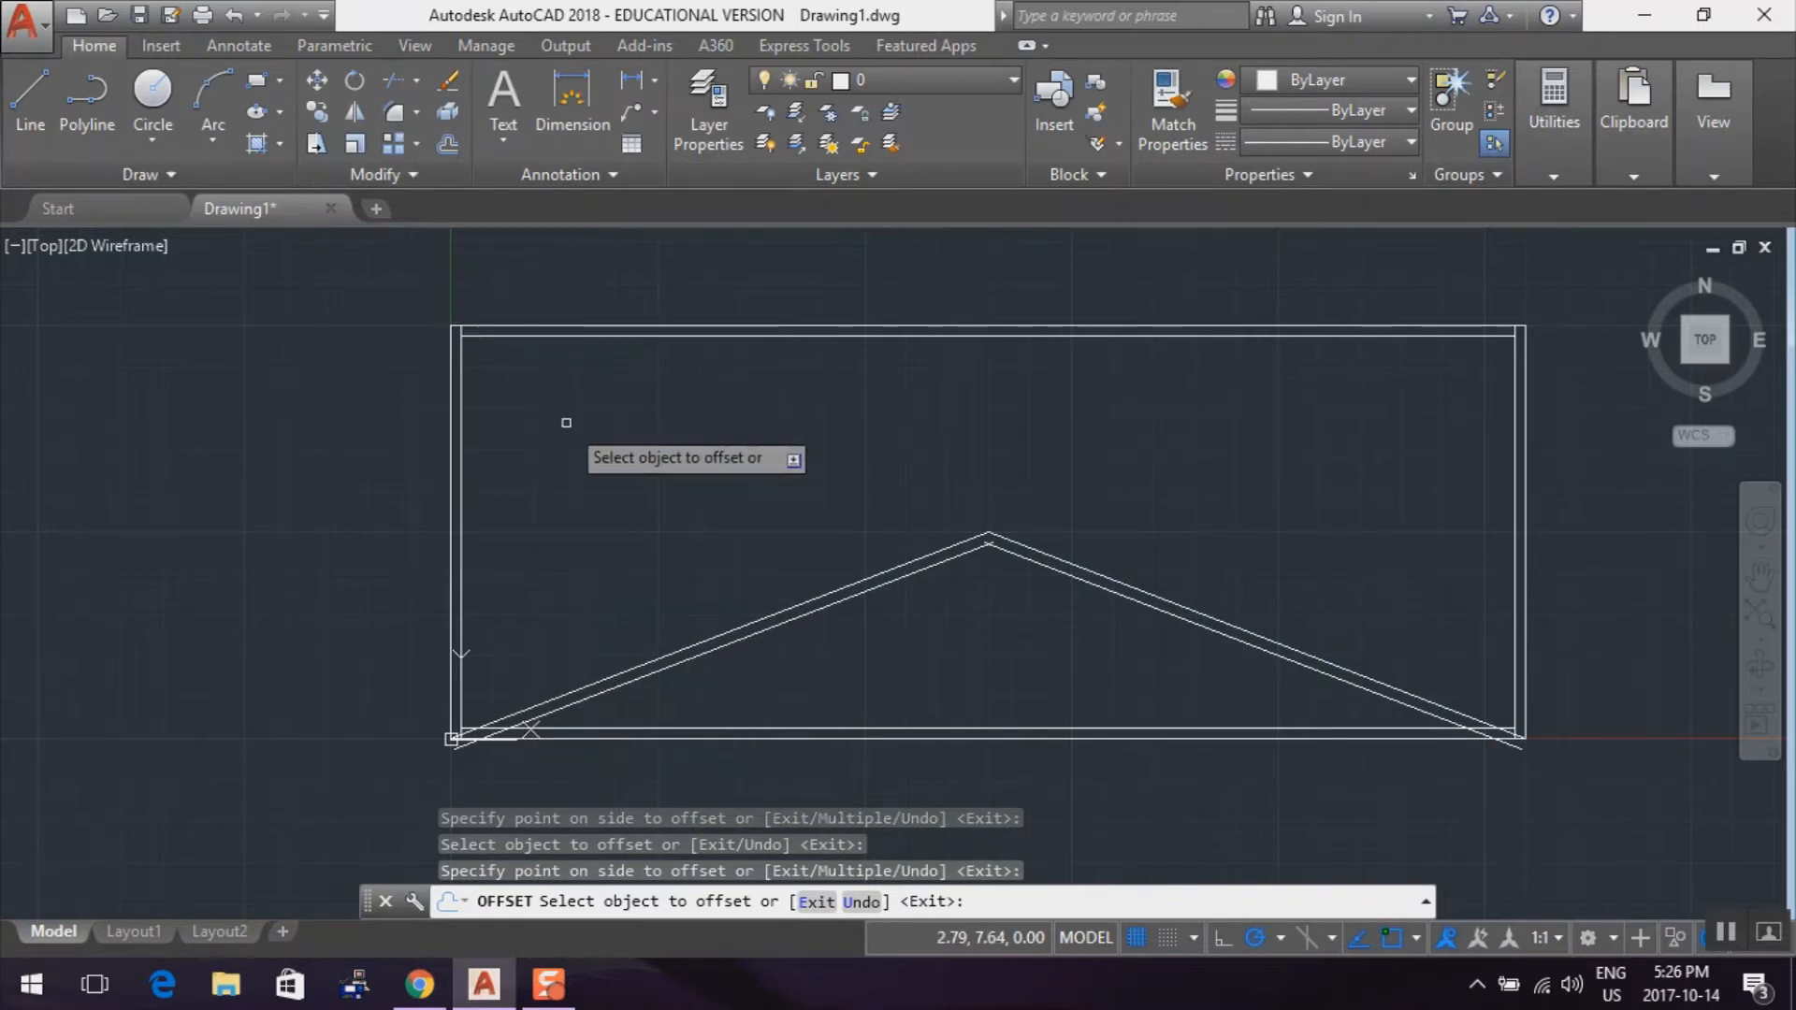
{"action": "key", "text": "Escape"}
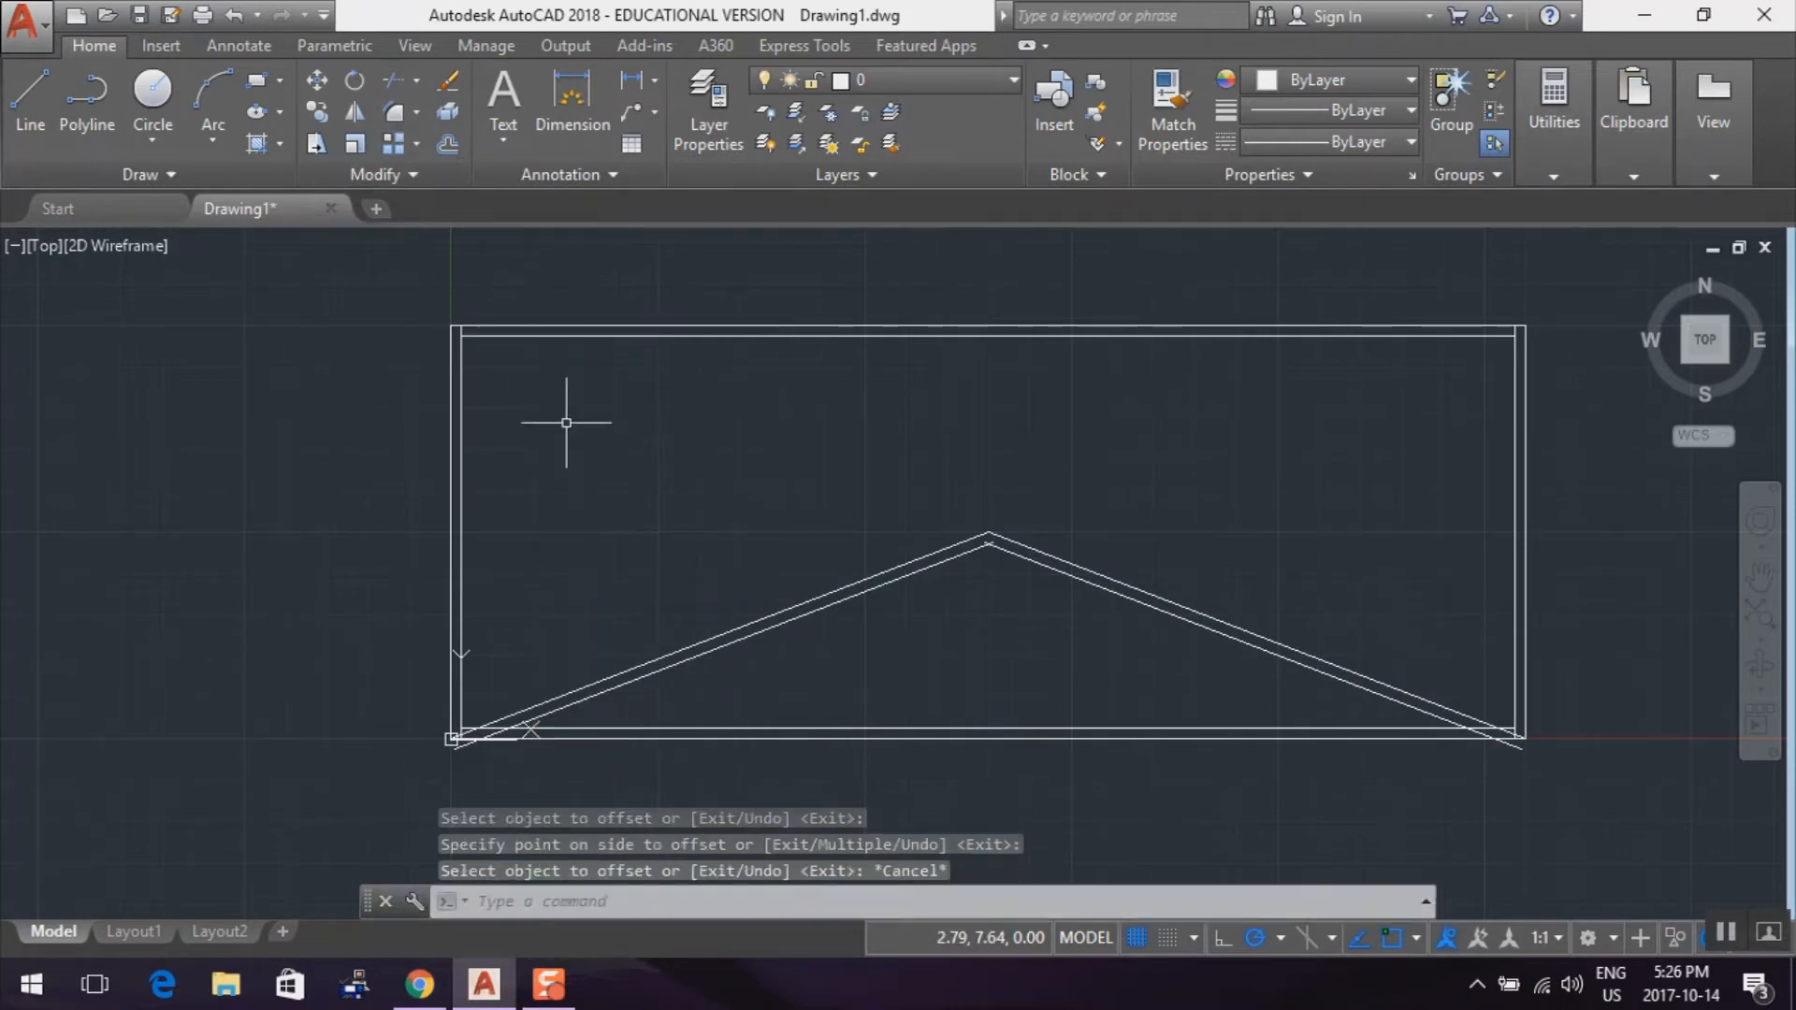
Trim the lower-left sloped line's overhang past the peak, using both lower sloped lines as cutting edges
{"action": "left_click", "coordinate": [390, 86]}
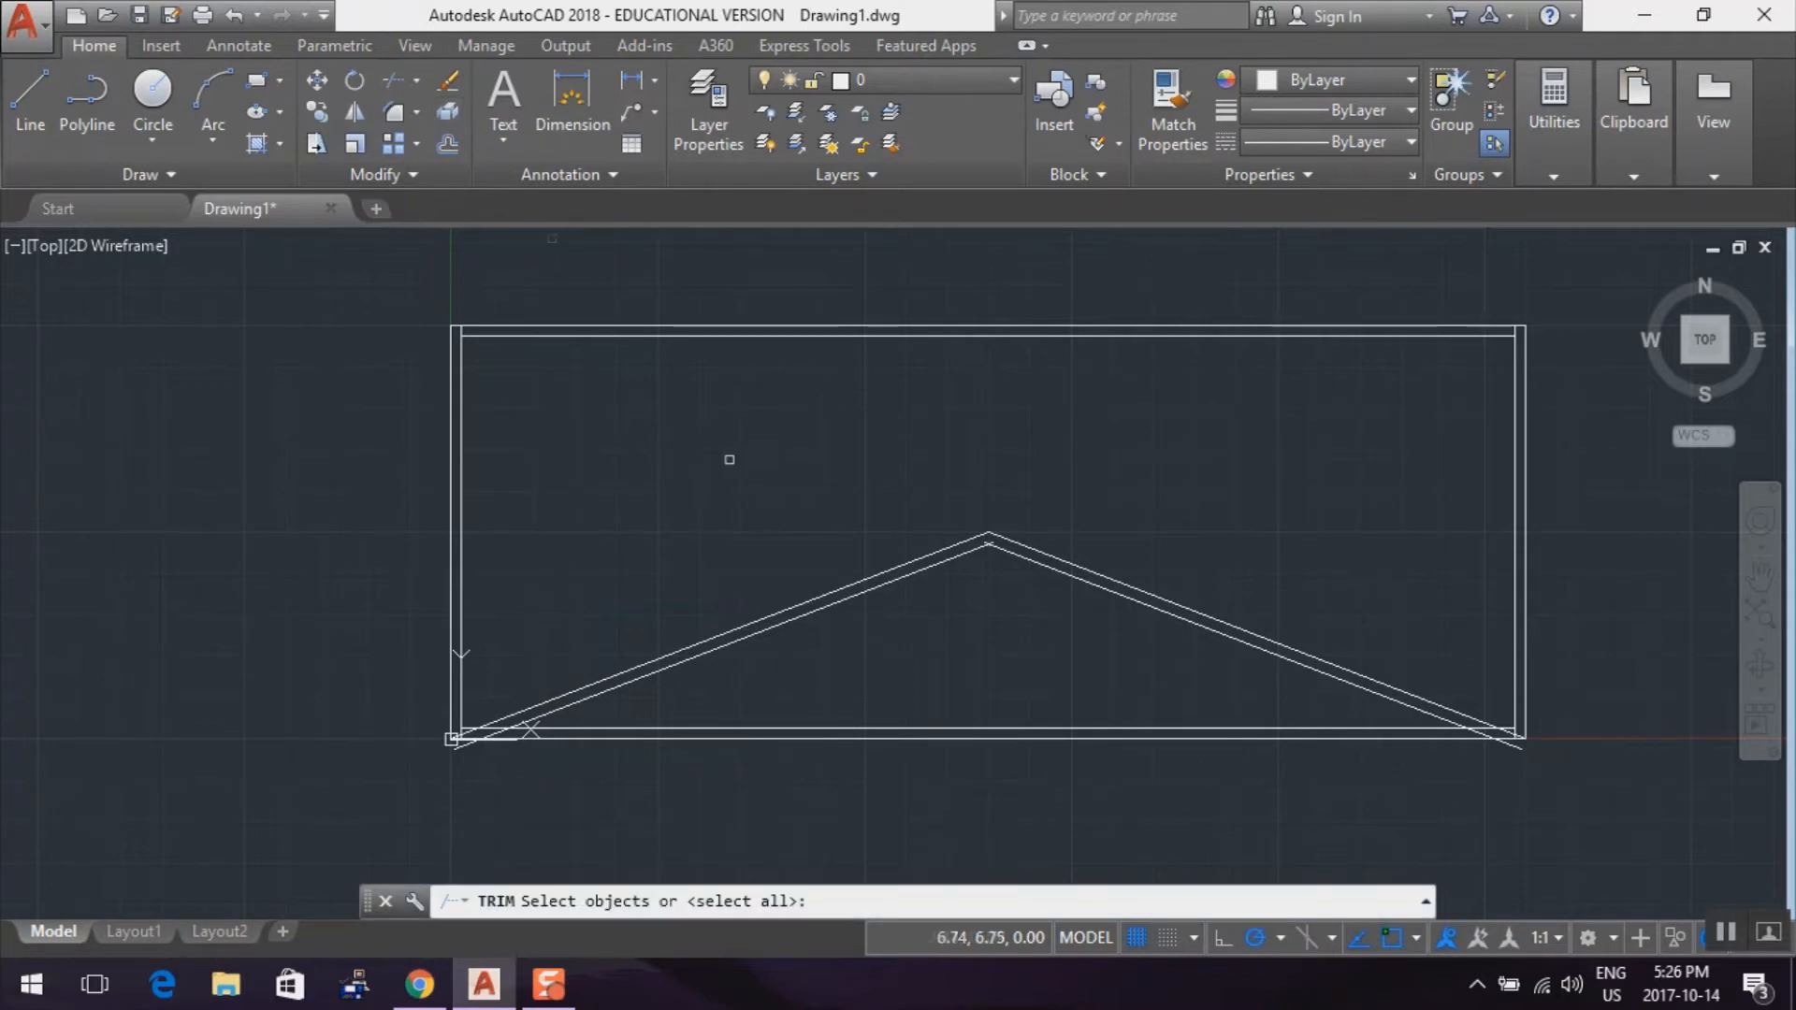
{"action": "left_click", "coordinate": [967, 553]}
{"action": "left_click", "coordinate": [1013, 558]}
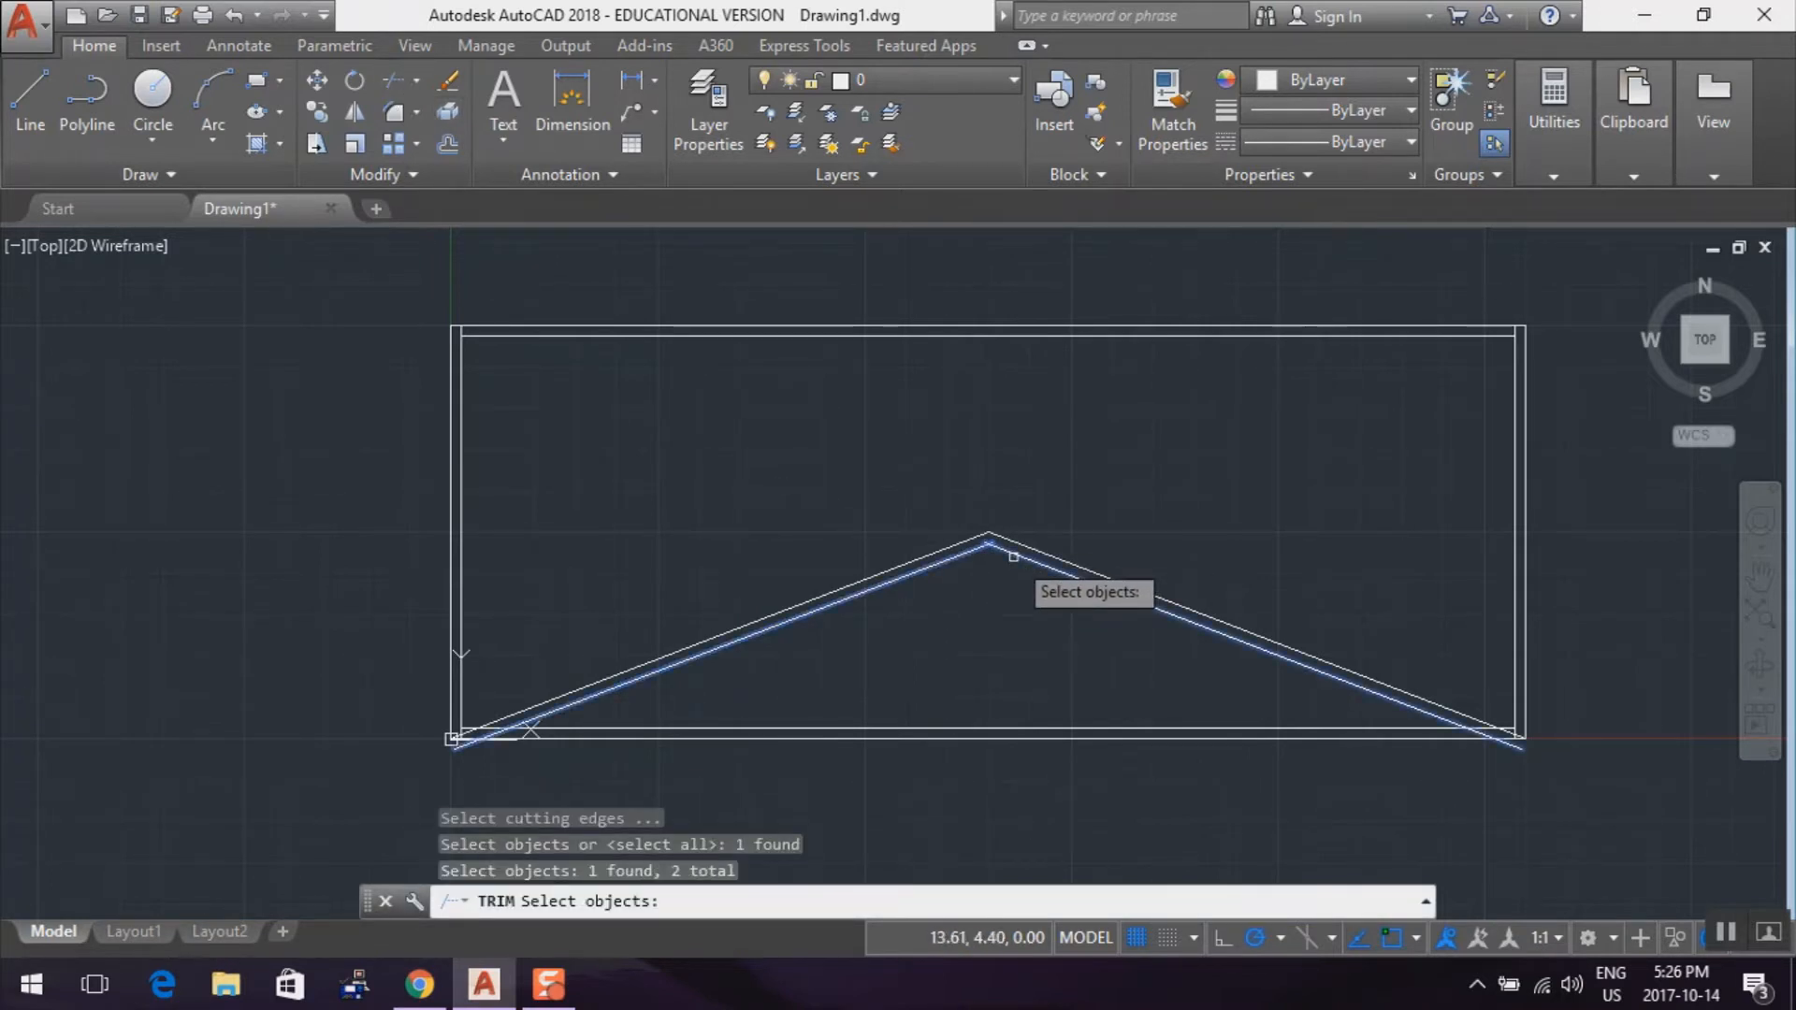
{"action": "key", "text": "Return"}
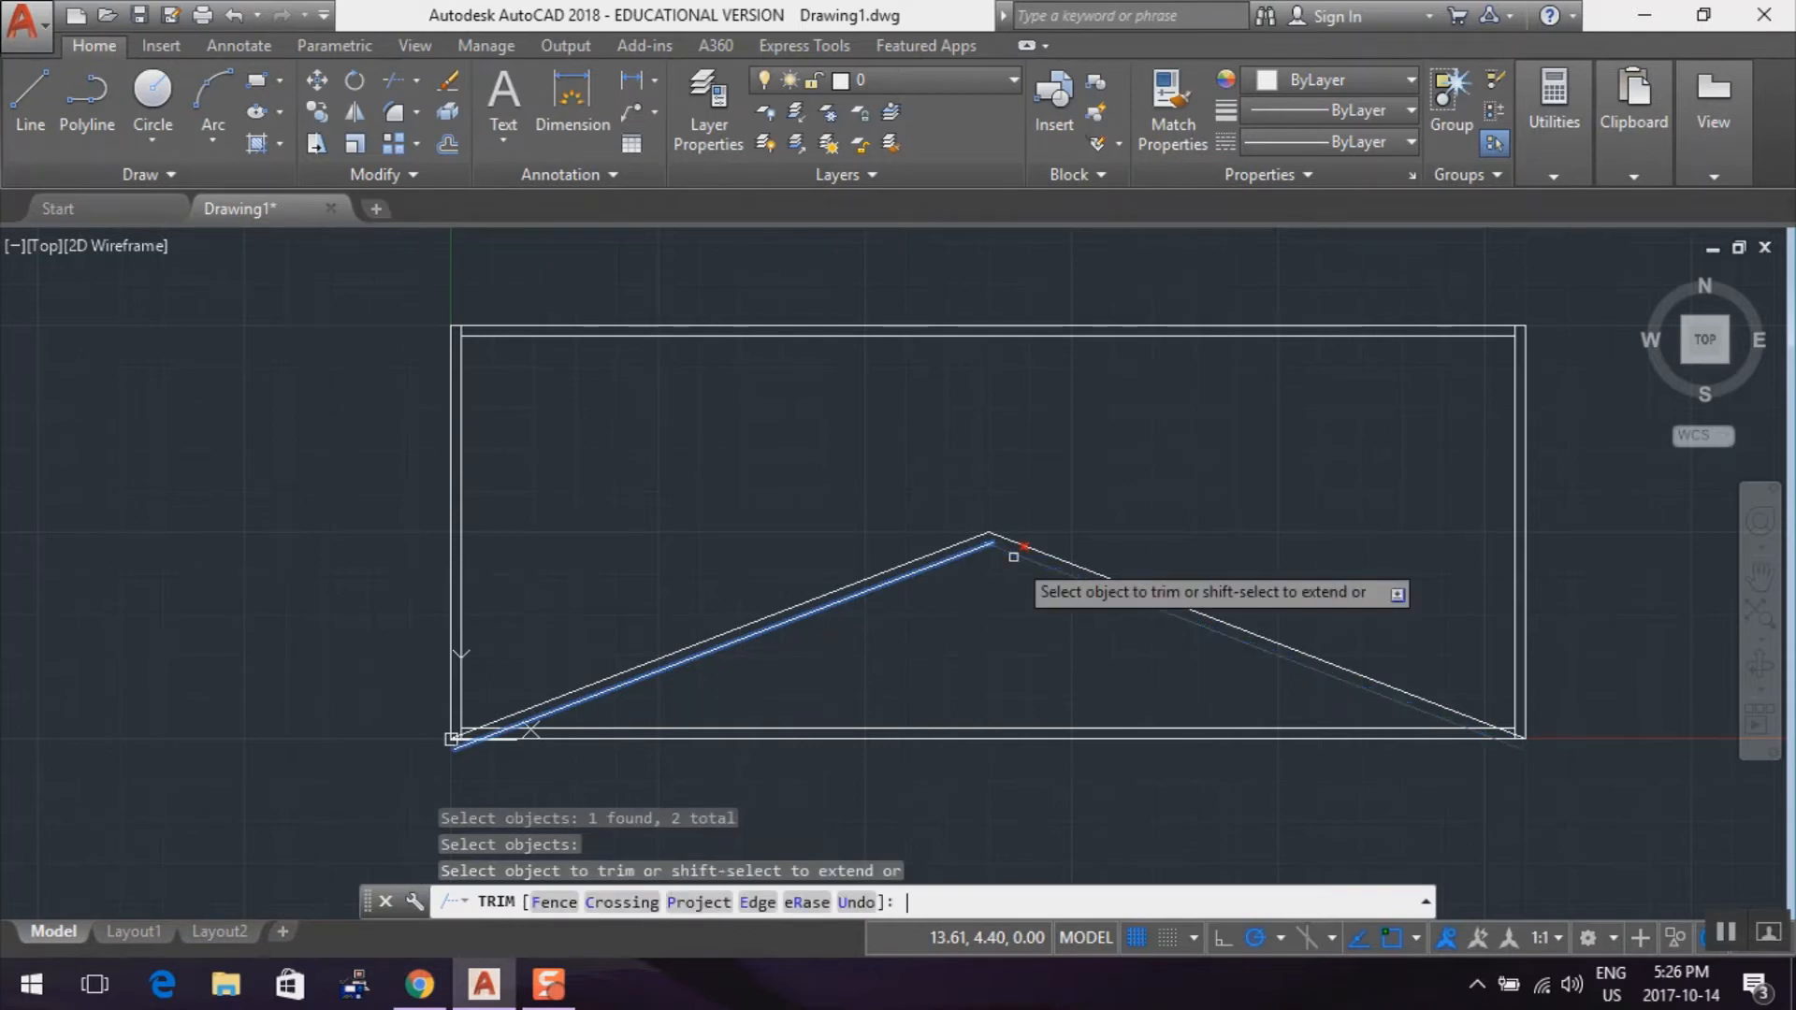
{"action": "scroll", "coordinate": [986, 598], "scroll_direction": "up", "scroll_amount": 5}
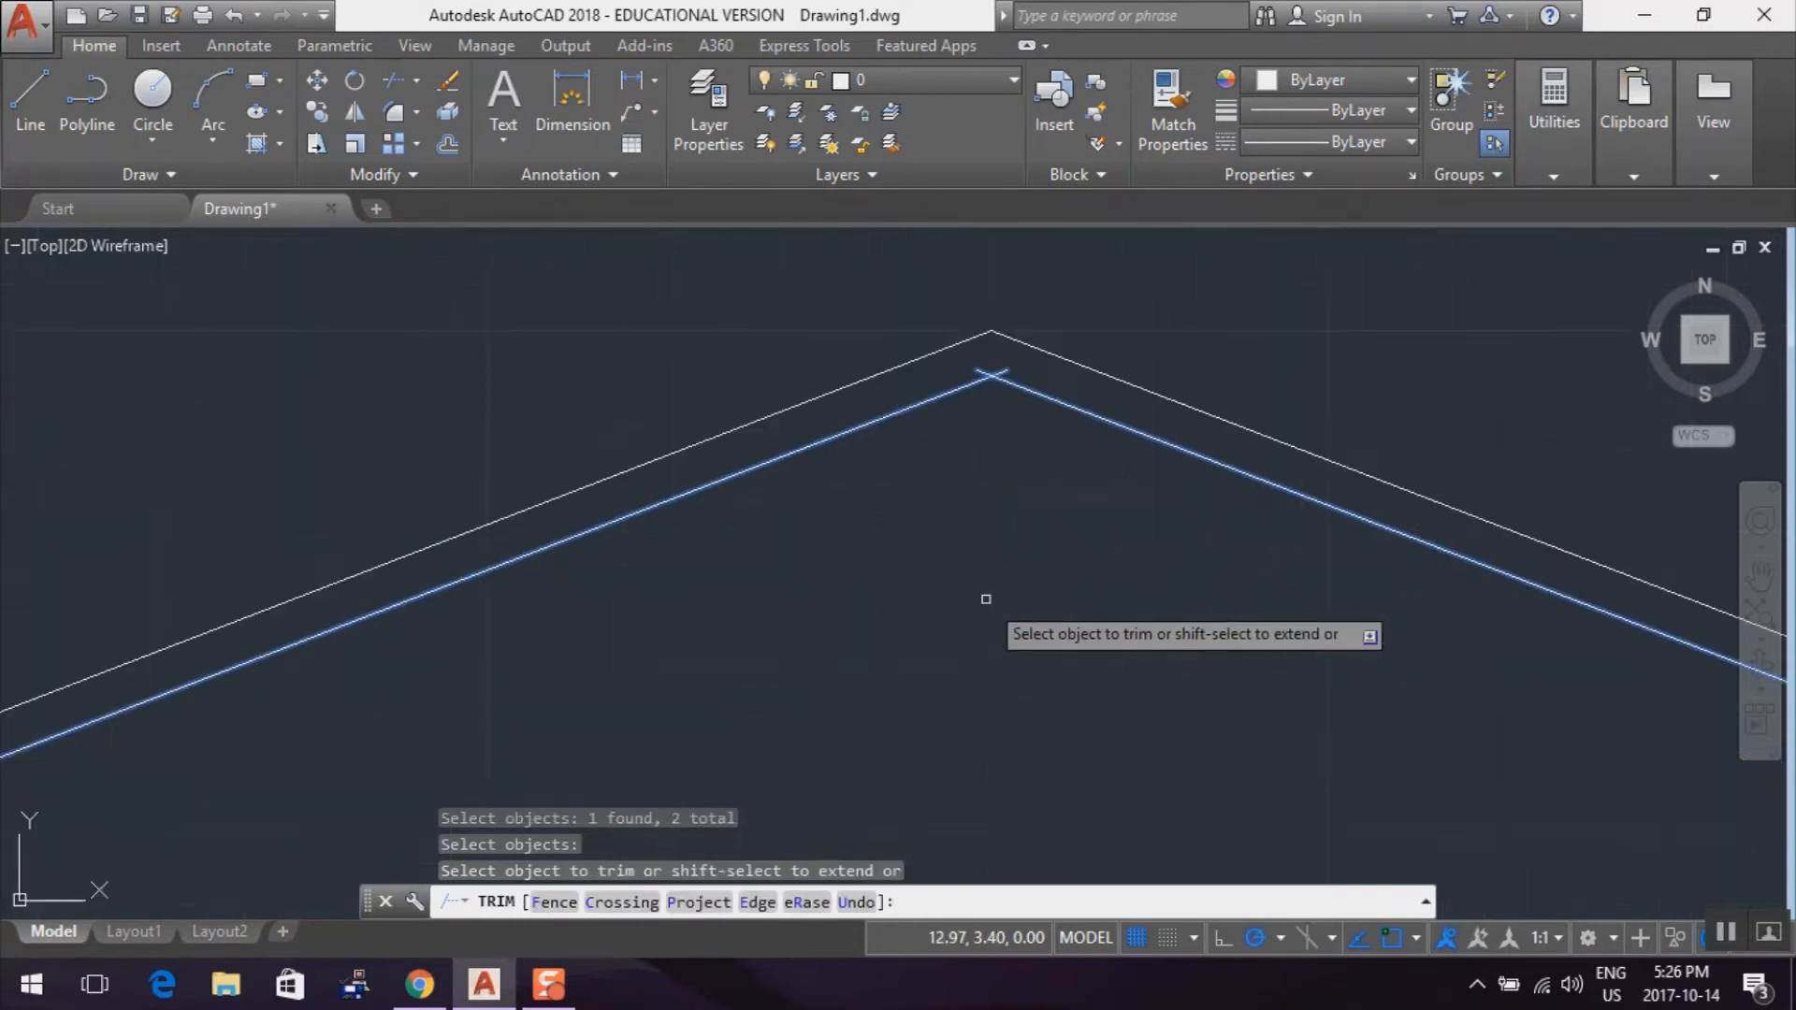
{"action": "scroll", "coordinate": [986, 598], "scroll_direction": "down", "scroll_amount": 2}
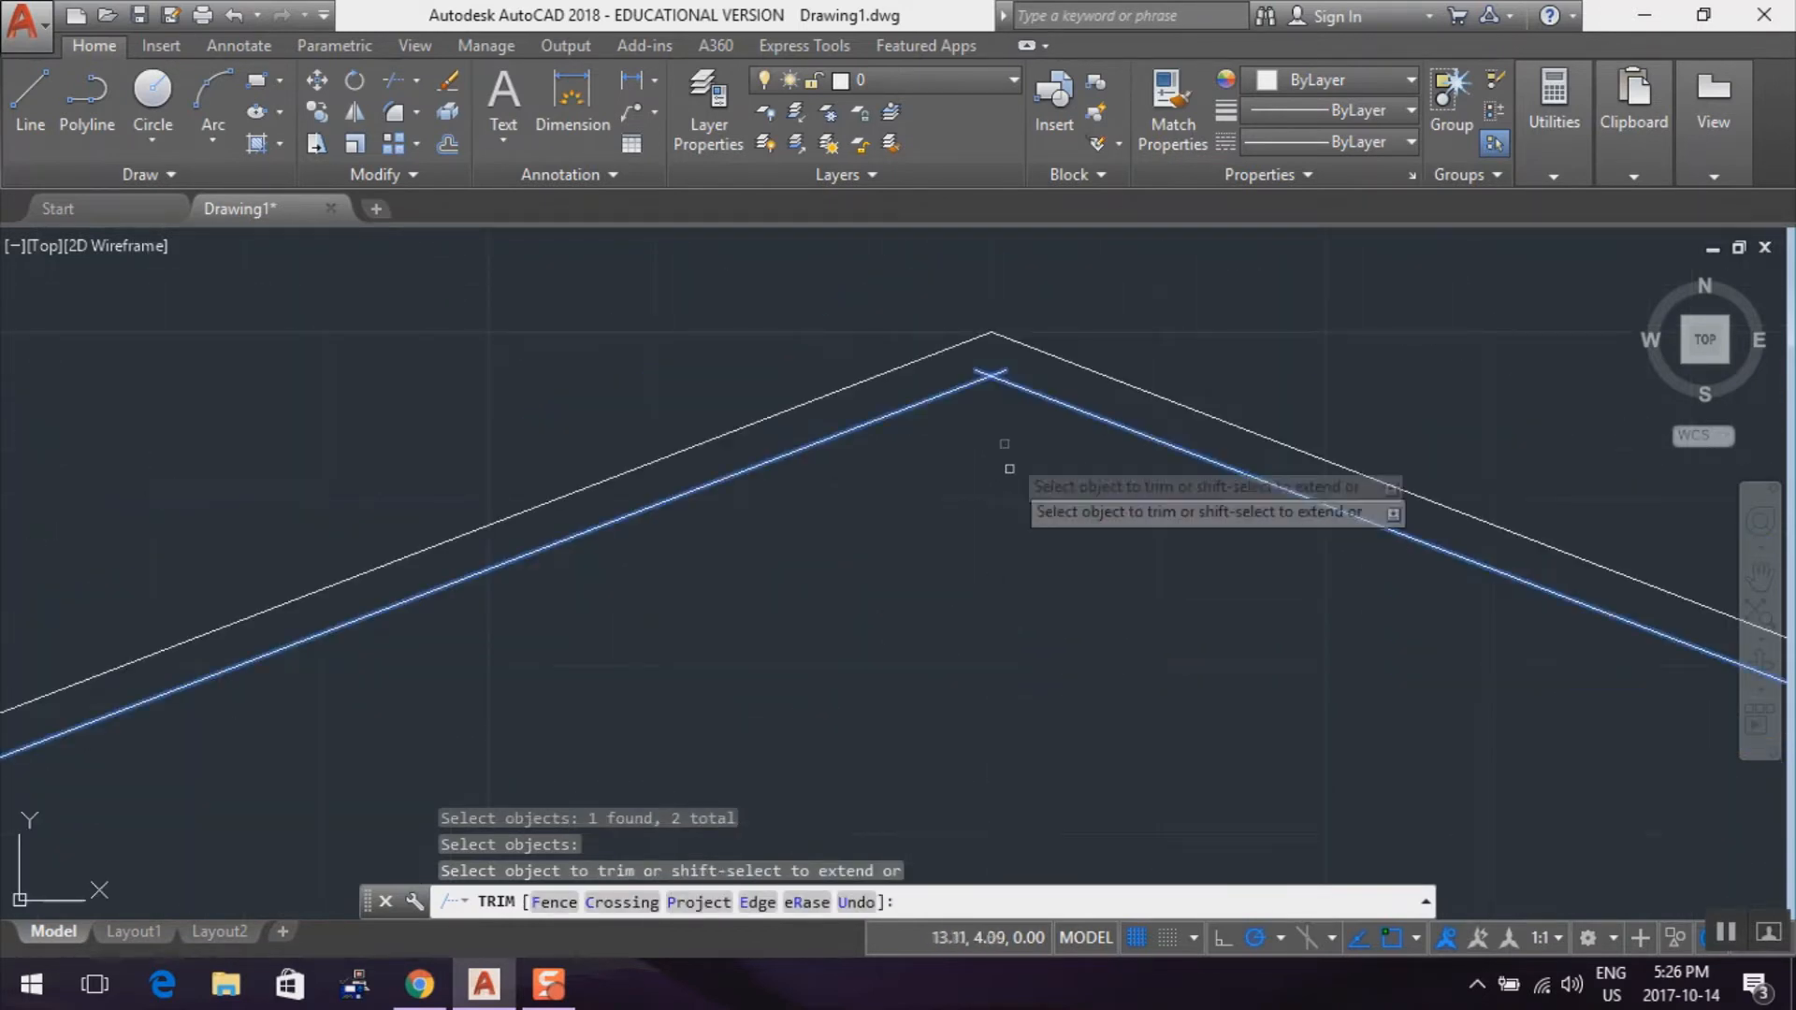
{"action": "left_click", "coordinate": [1003, 371]}
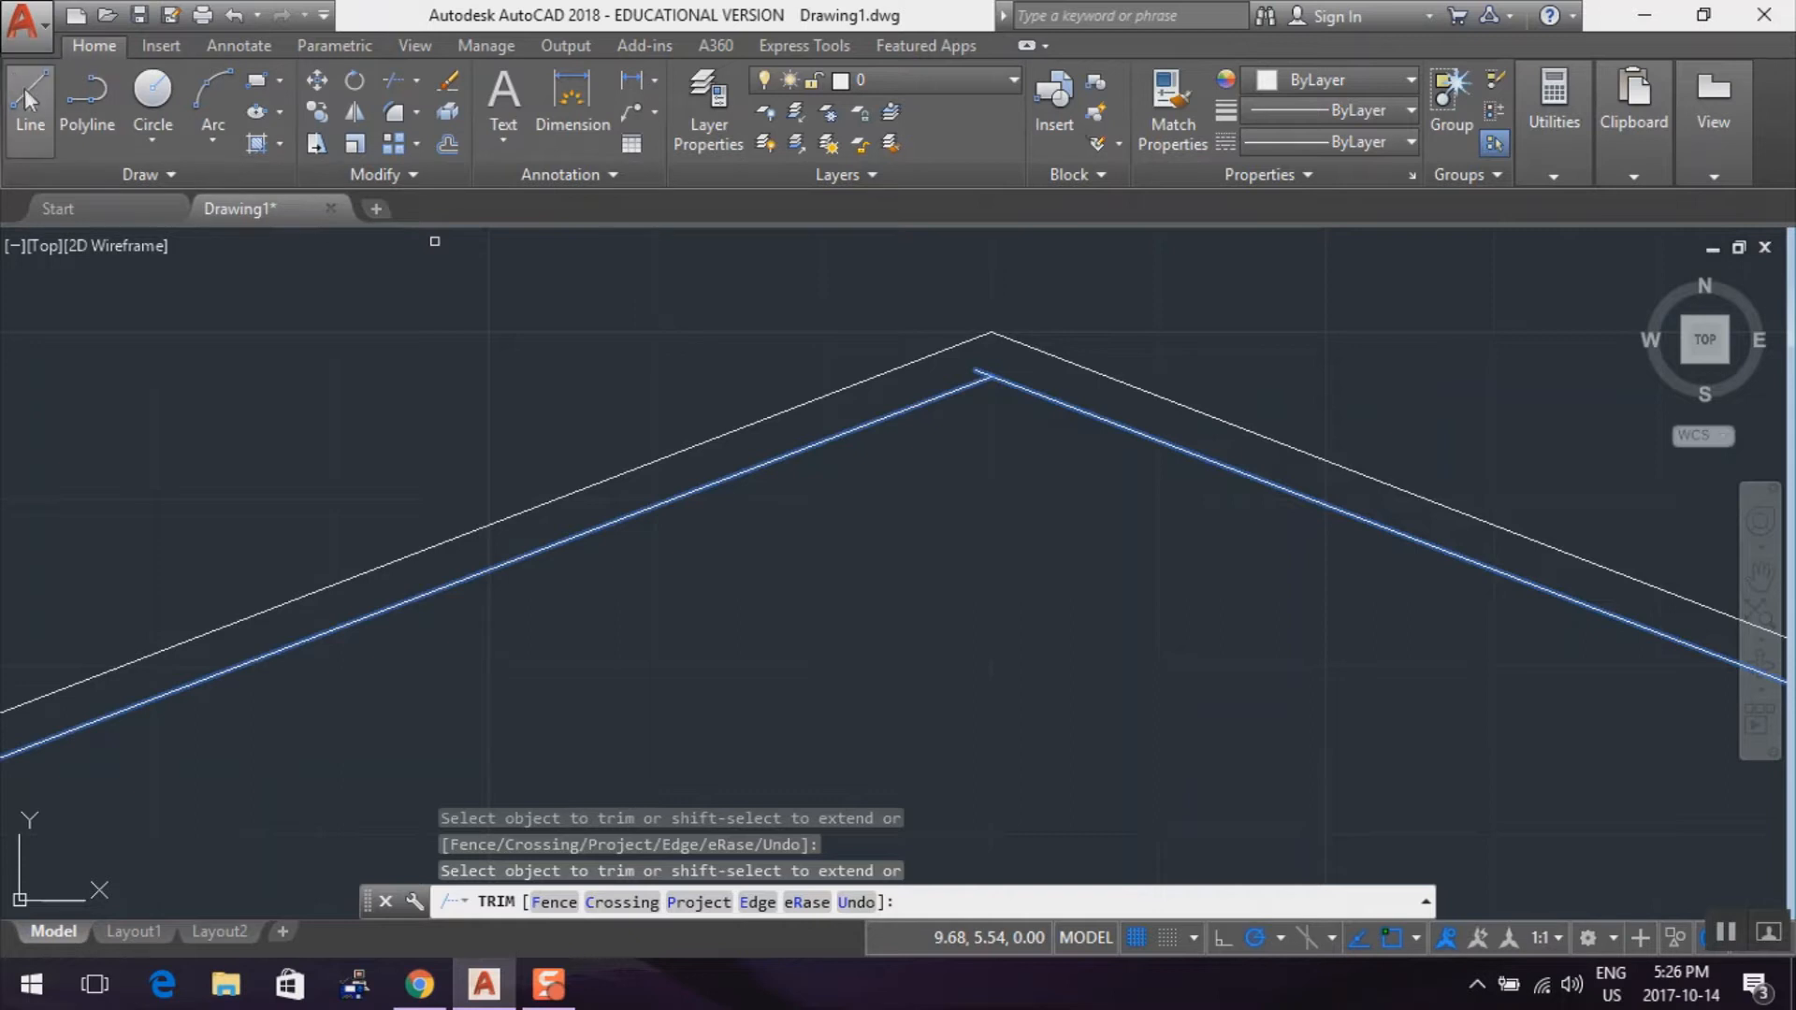
Draw a vertical line joining the inner and outer peak points of the sloped lines and end the Line command
{"action": "left_click", "coordinate": [30, 93]}
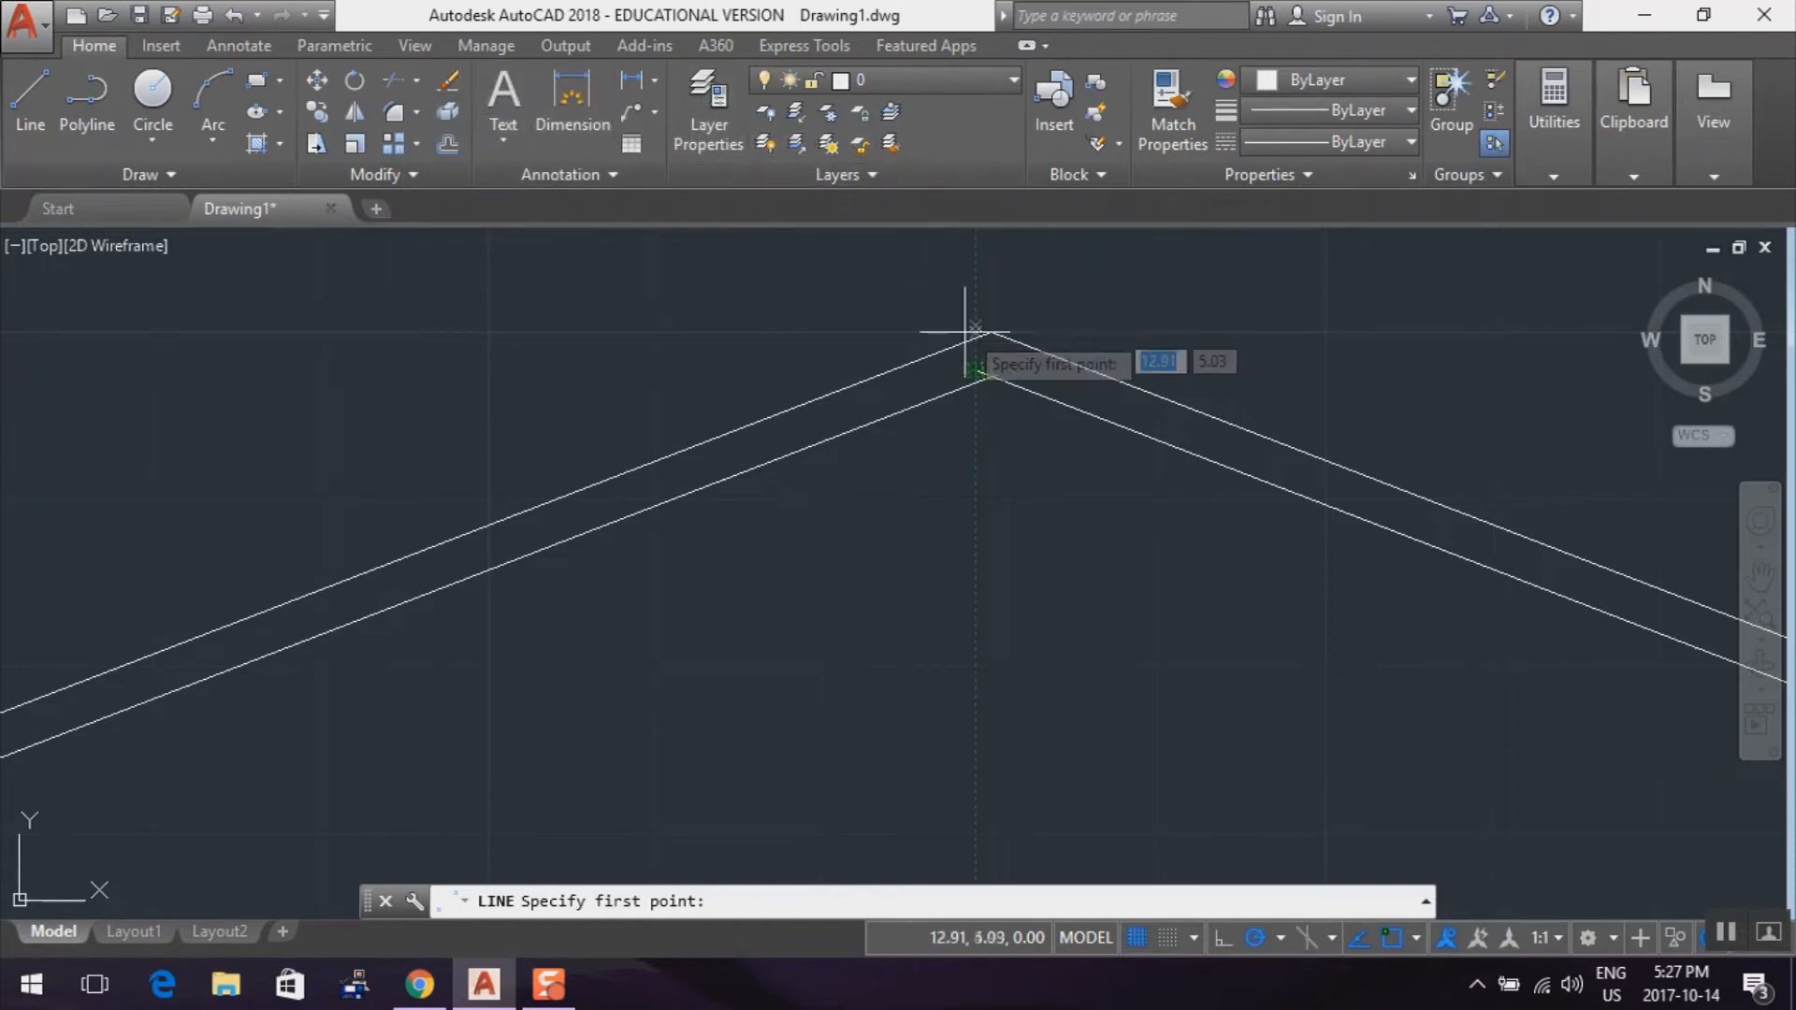
{"action": "left_click", "coordinate": [990, 376]}
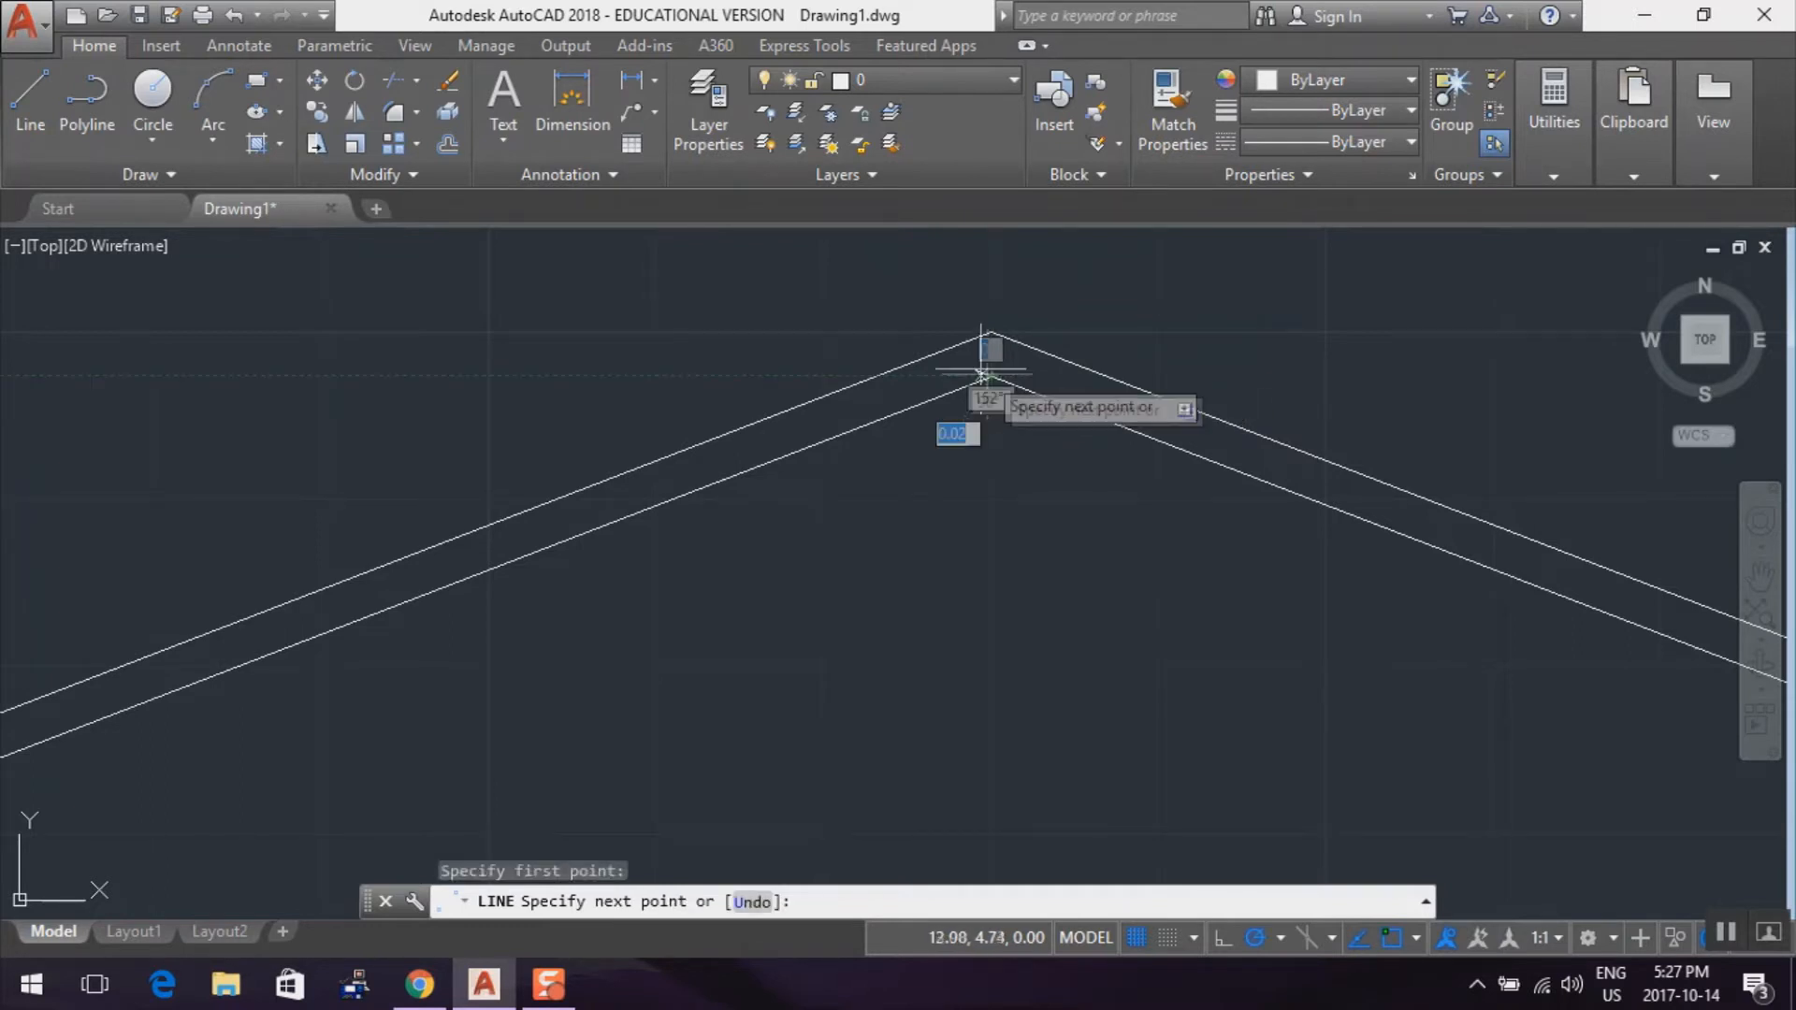
{"action": "left_click", "coordinate": [931, 353]}
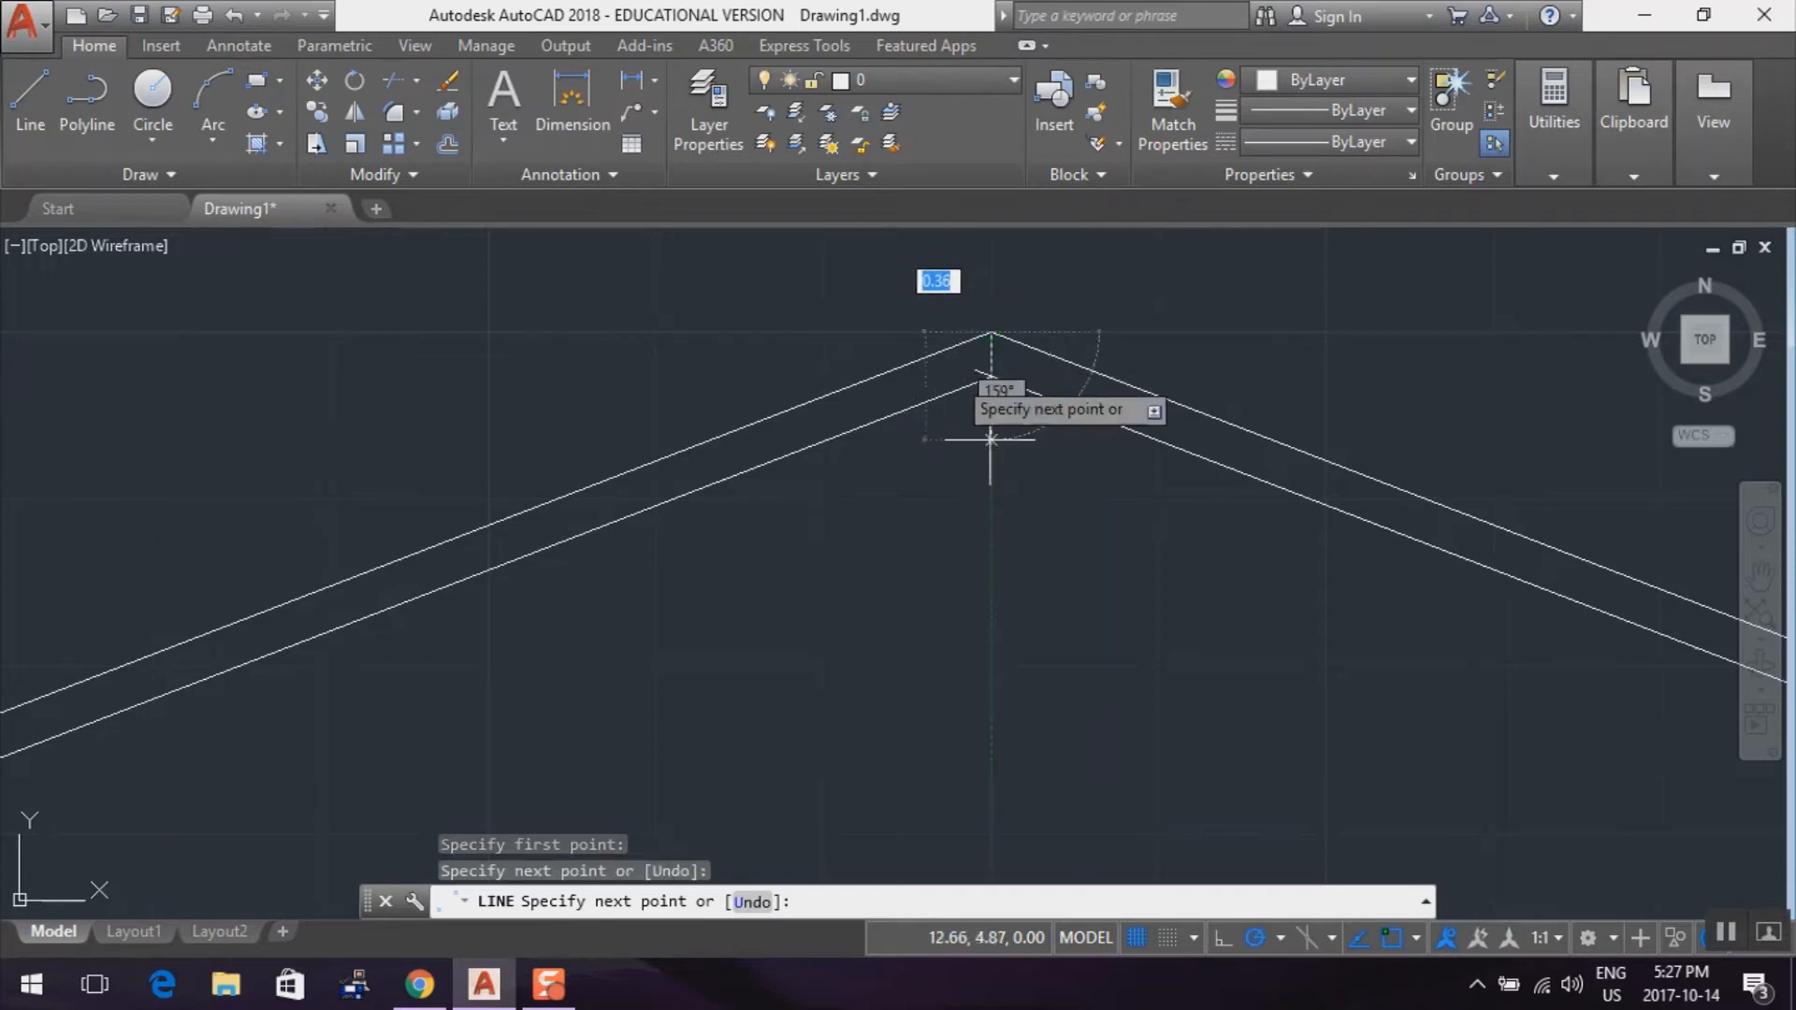
{"action": "left_click", "coordinate": [991, 377]}
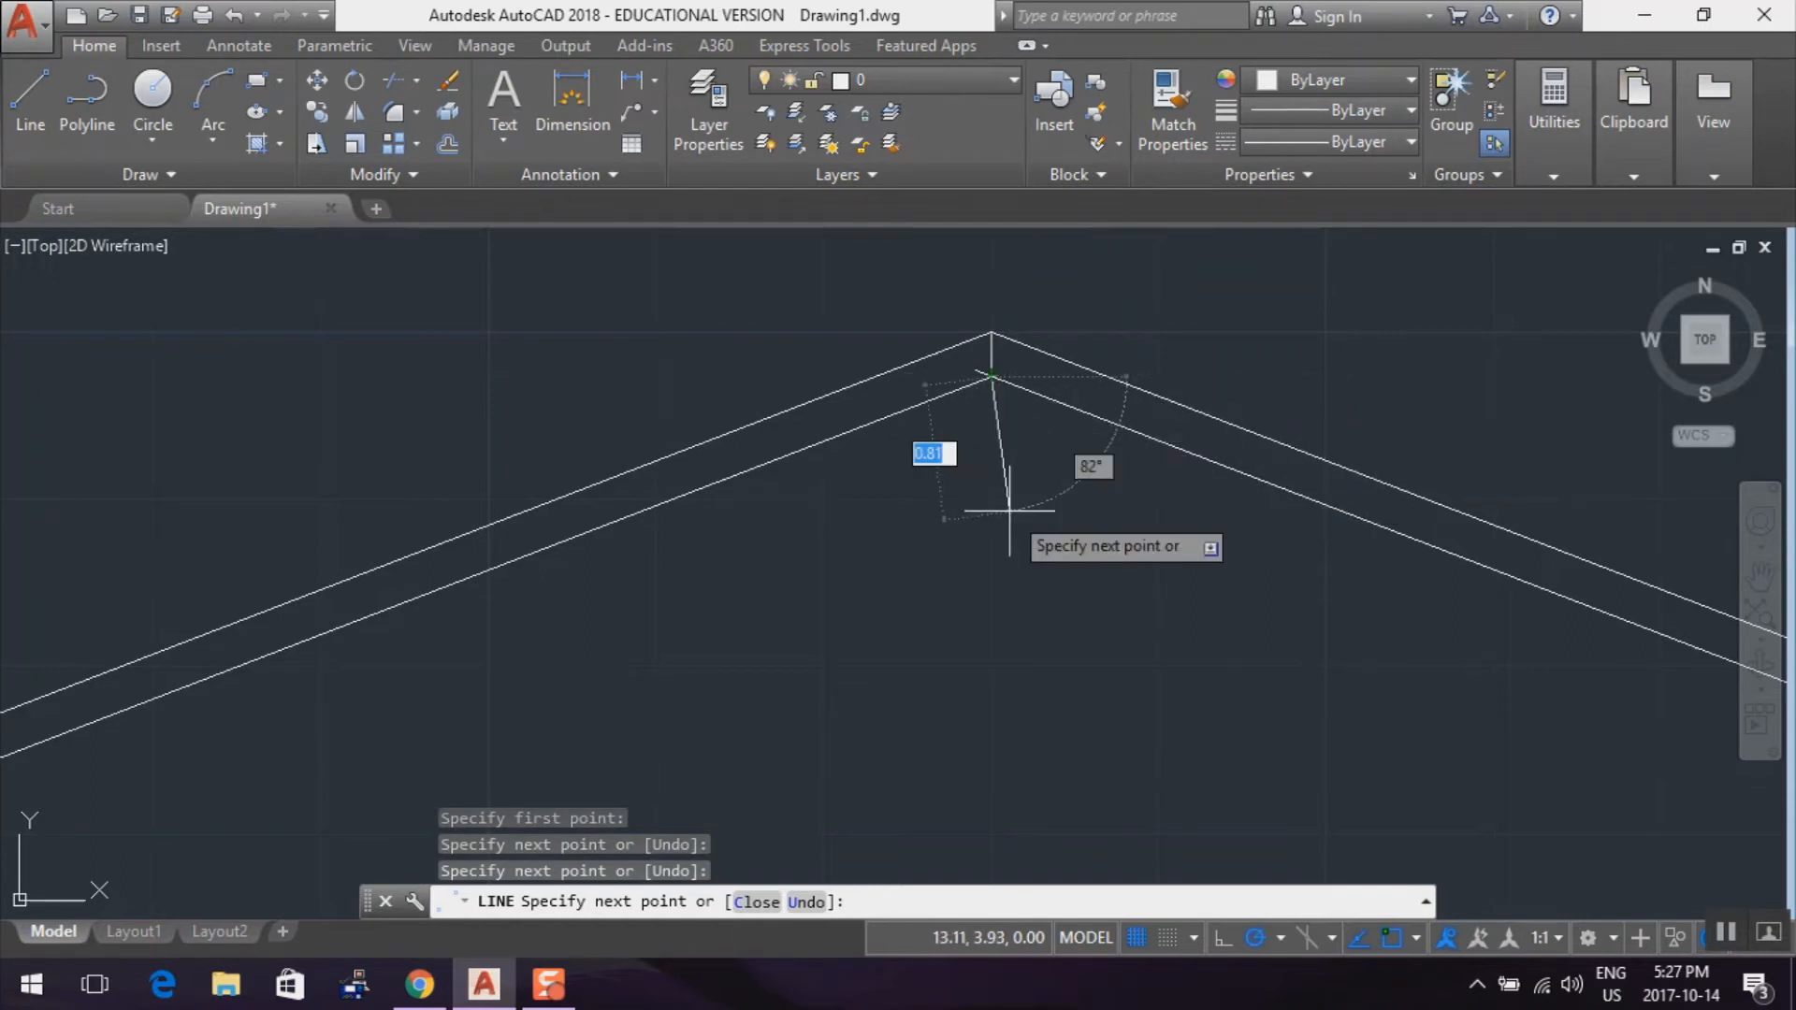
{"action": "key", "text": "Escape"}
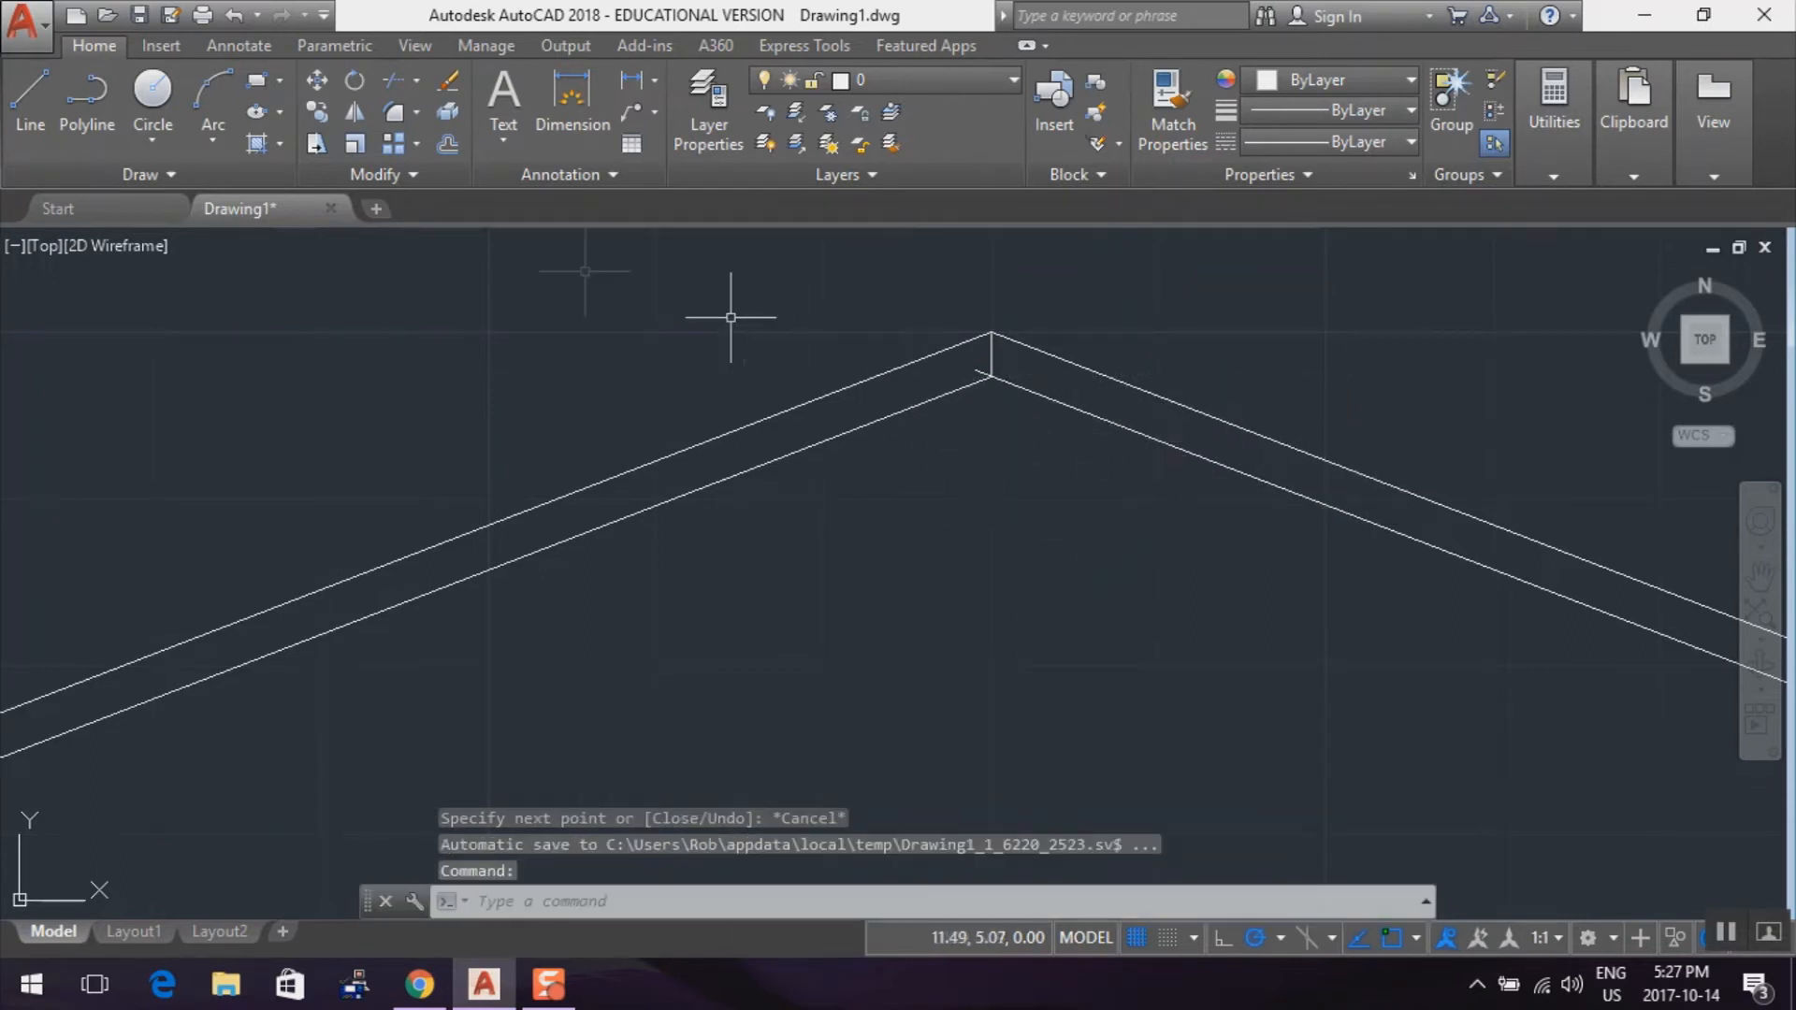
Trim the lower-right sloped line's remaining overhang at the inner peak and end the Trim command
{"action": "left_click", "coordinate": [400, 82]}
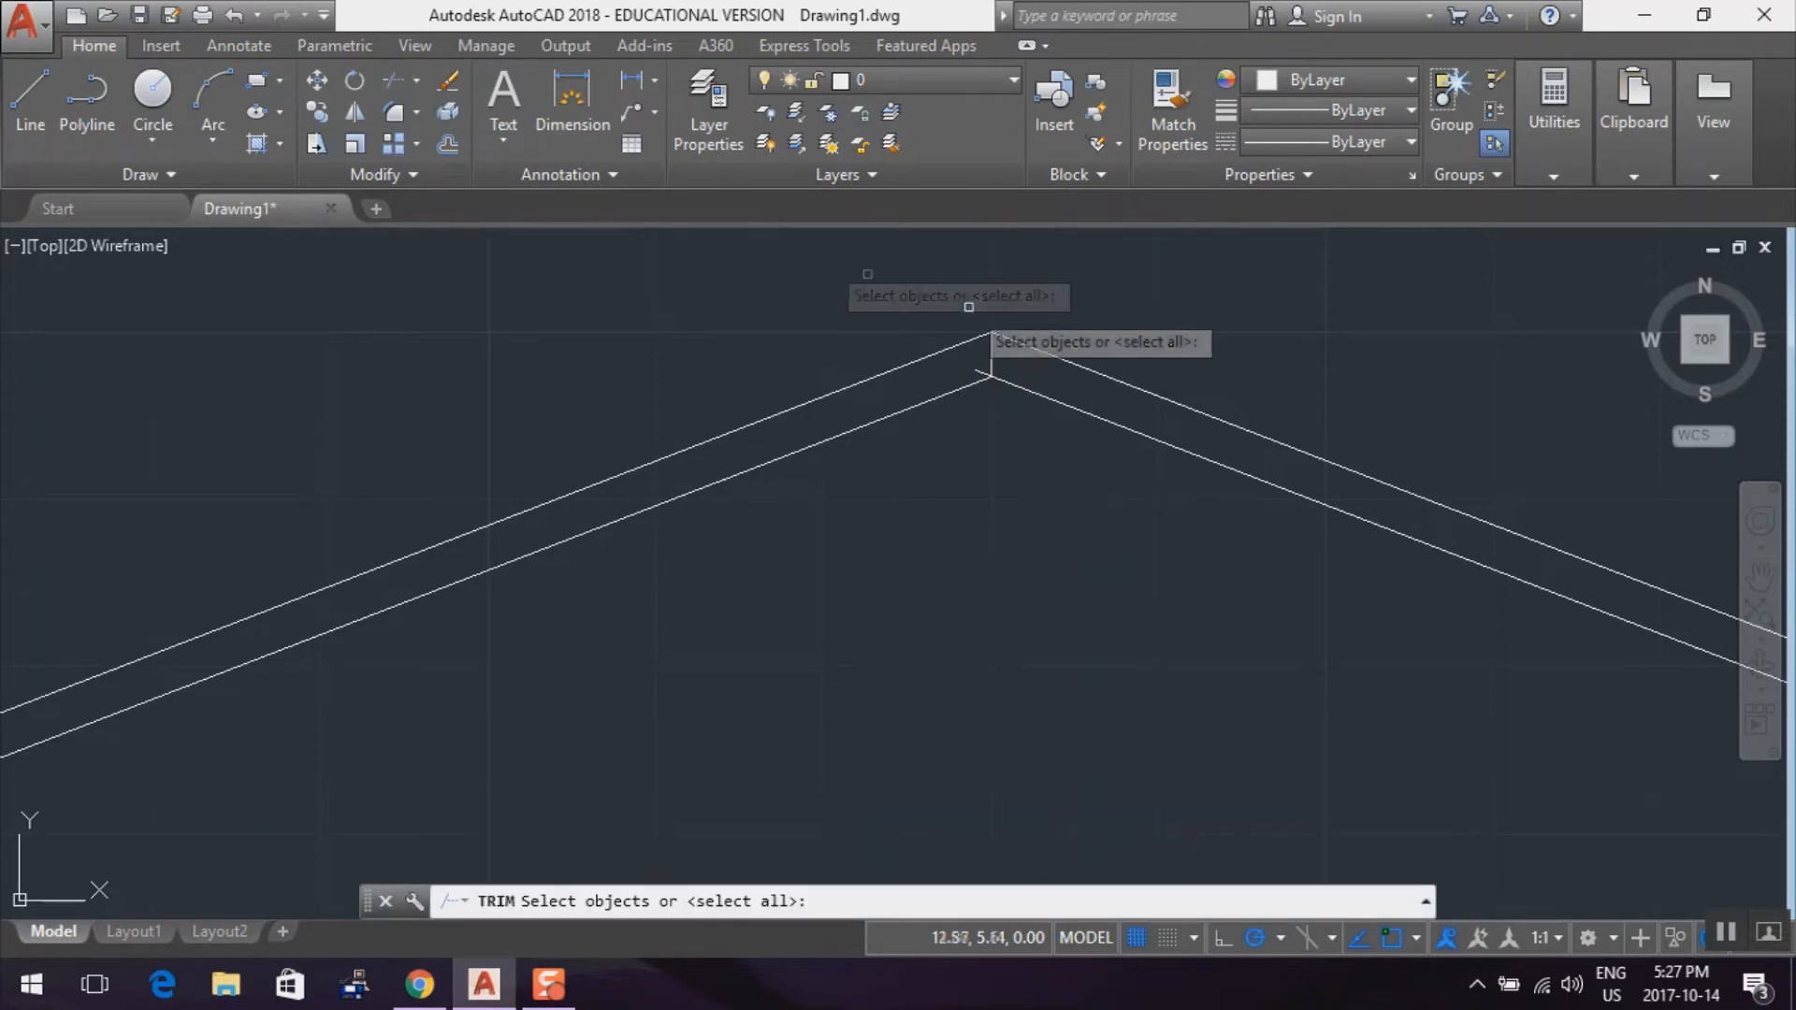
{"action": "left_click", "coordinate": [1014, 387]}
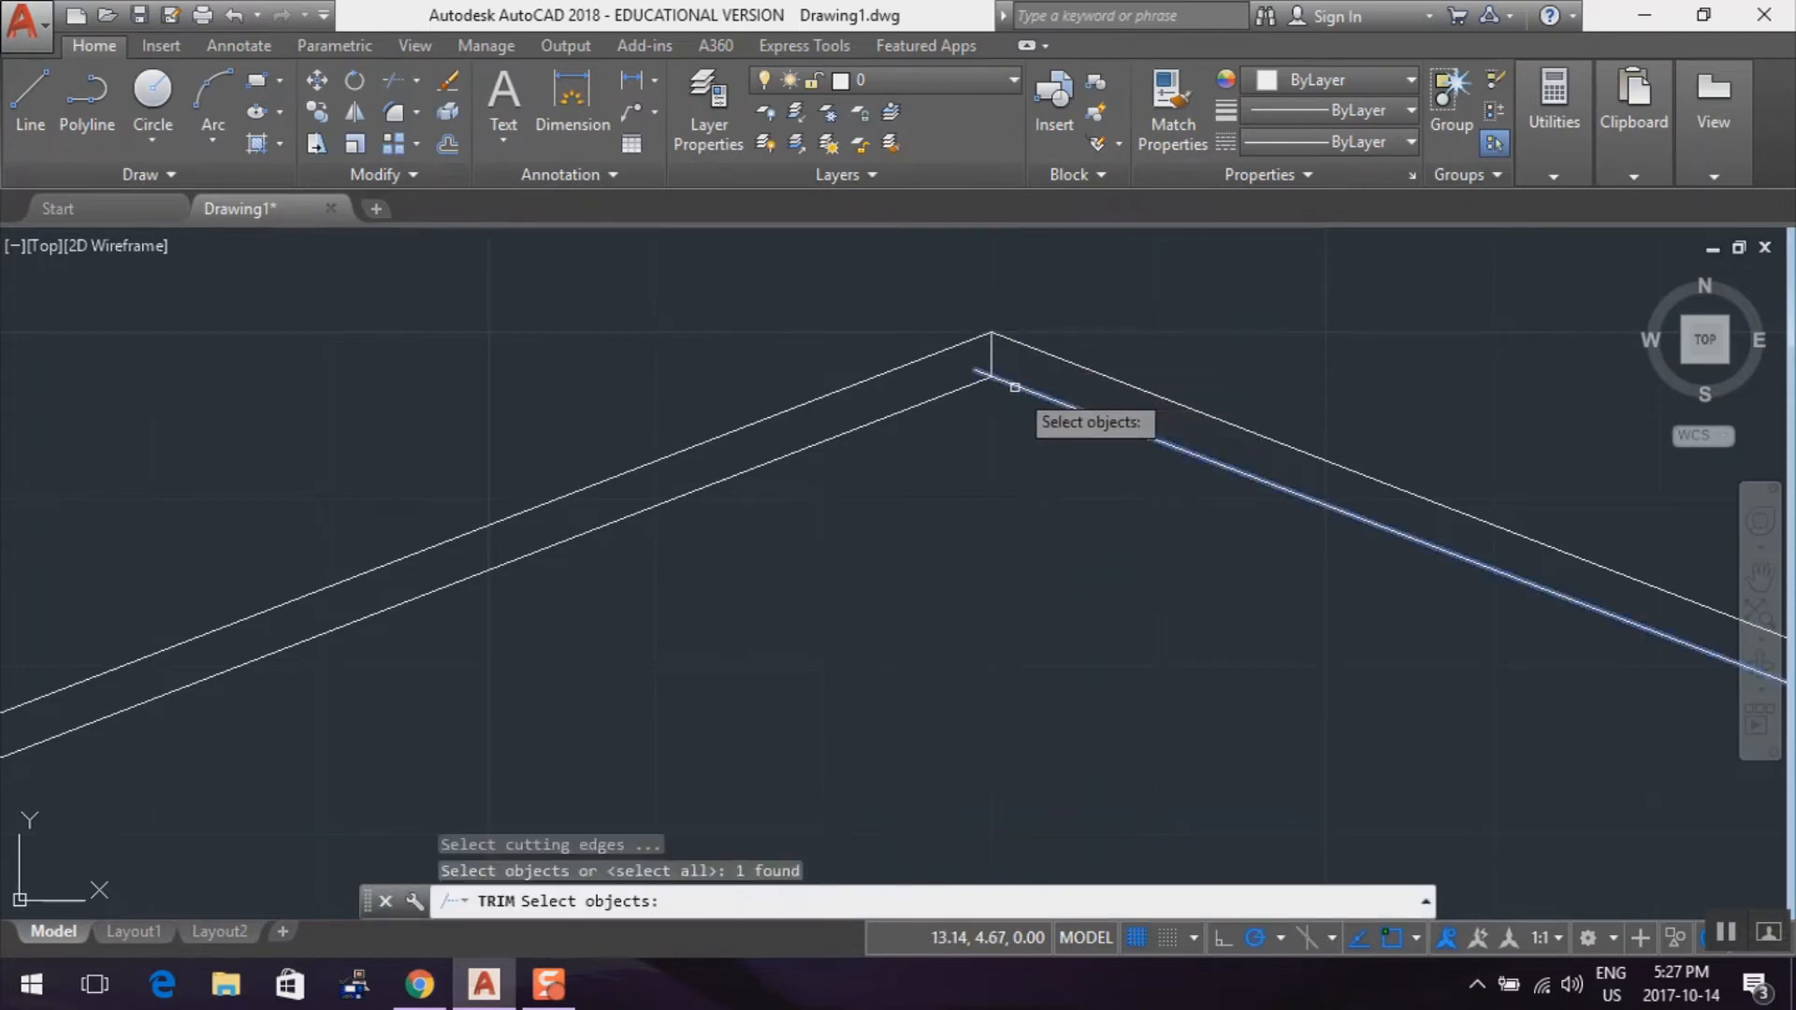
{"action": "left_click", "coordinate": [982, 377]}
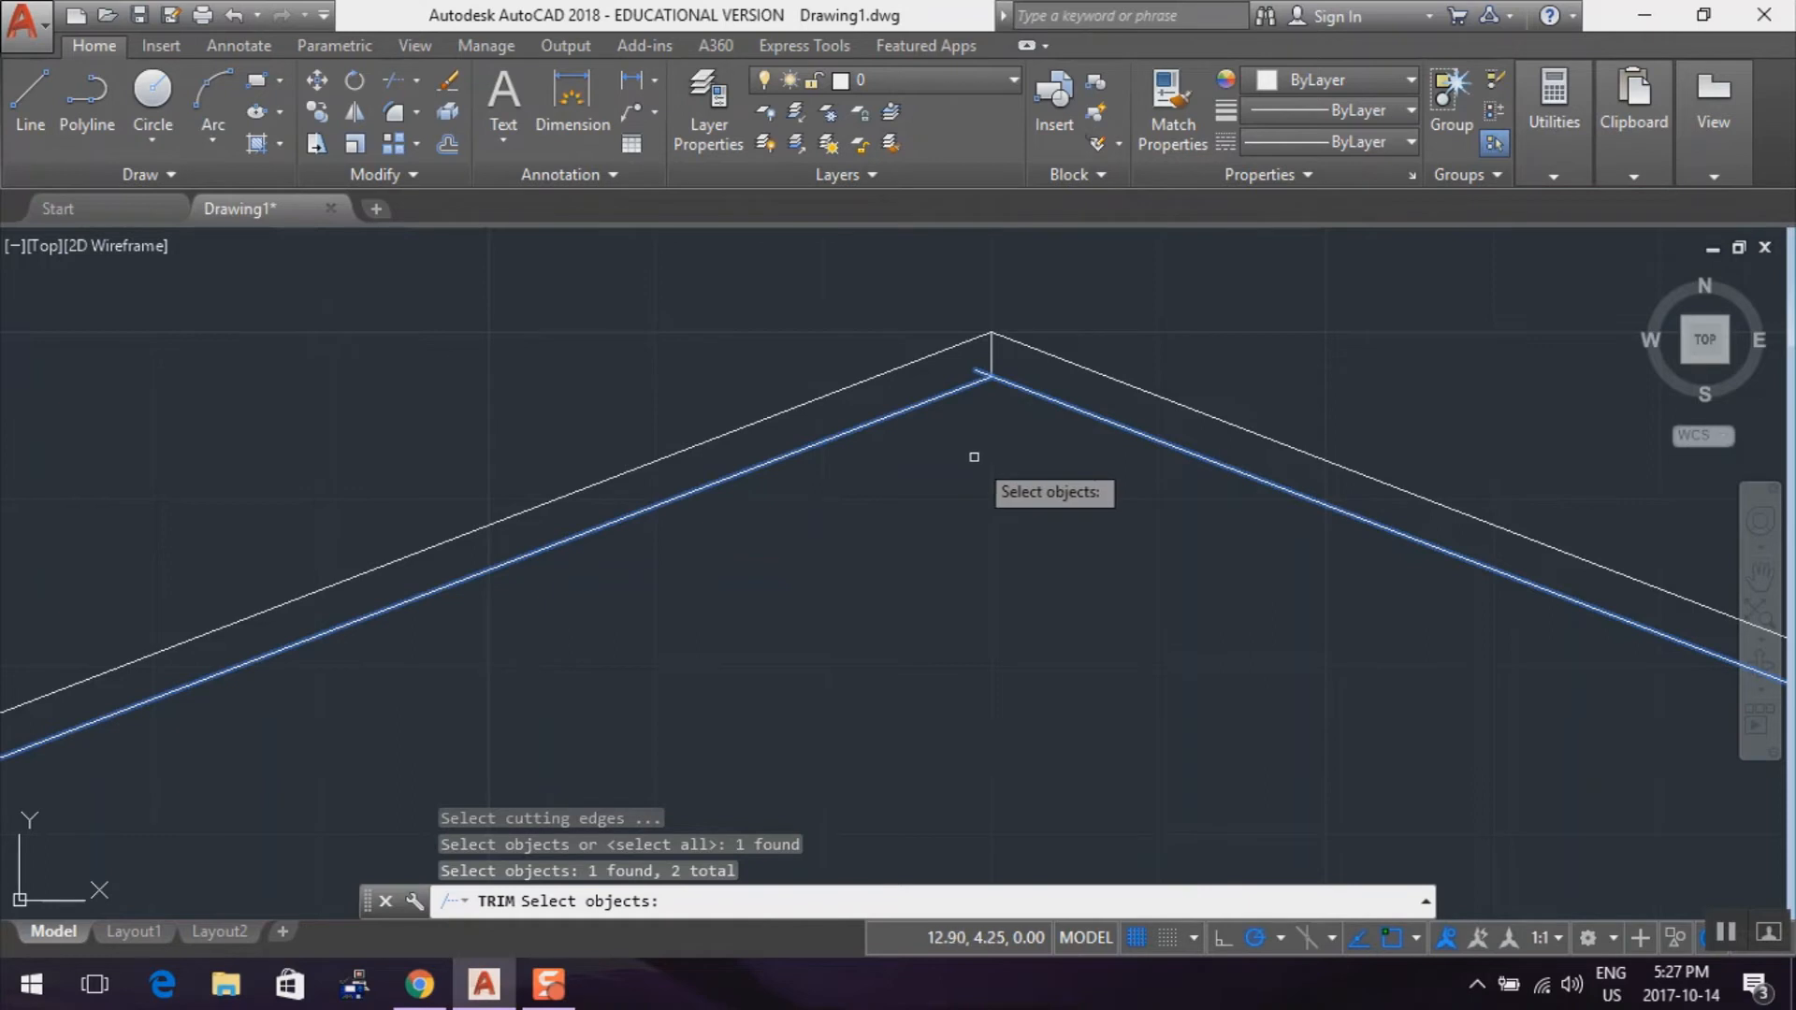
{"action": "key", "text": "Return"}
{"action": "left_click", "coordinate": [977, 370]}
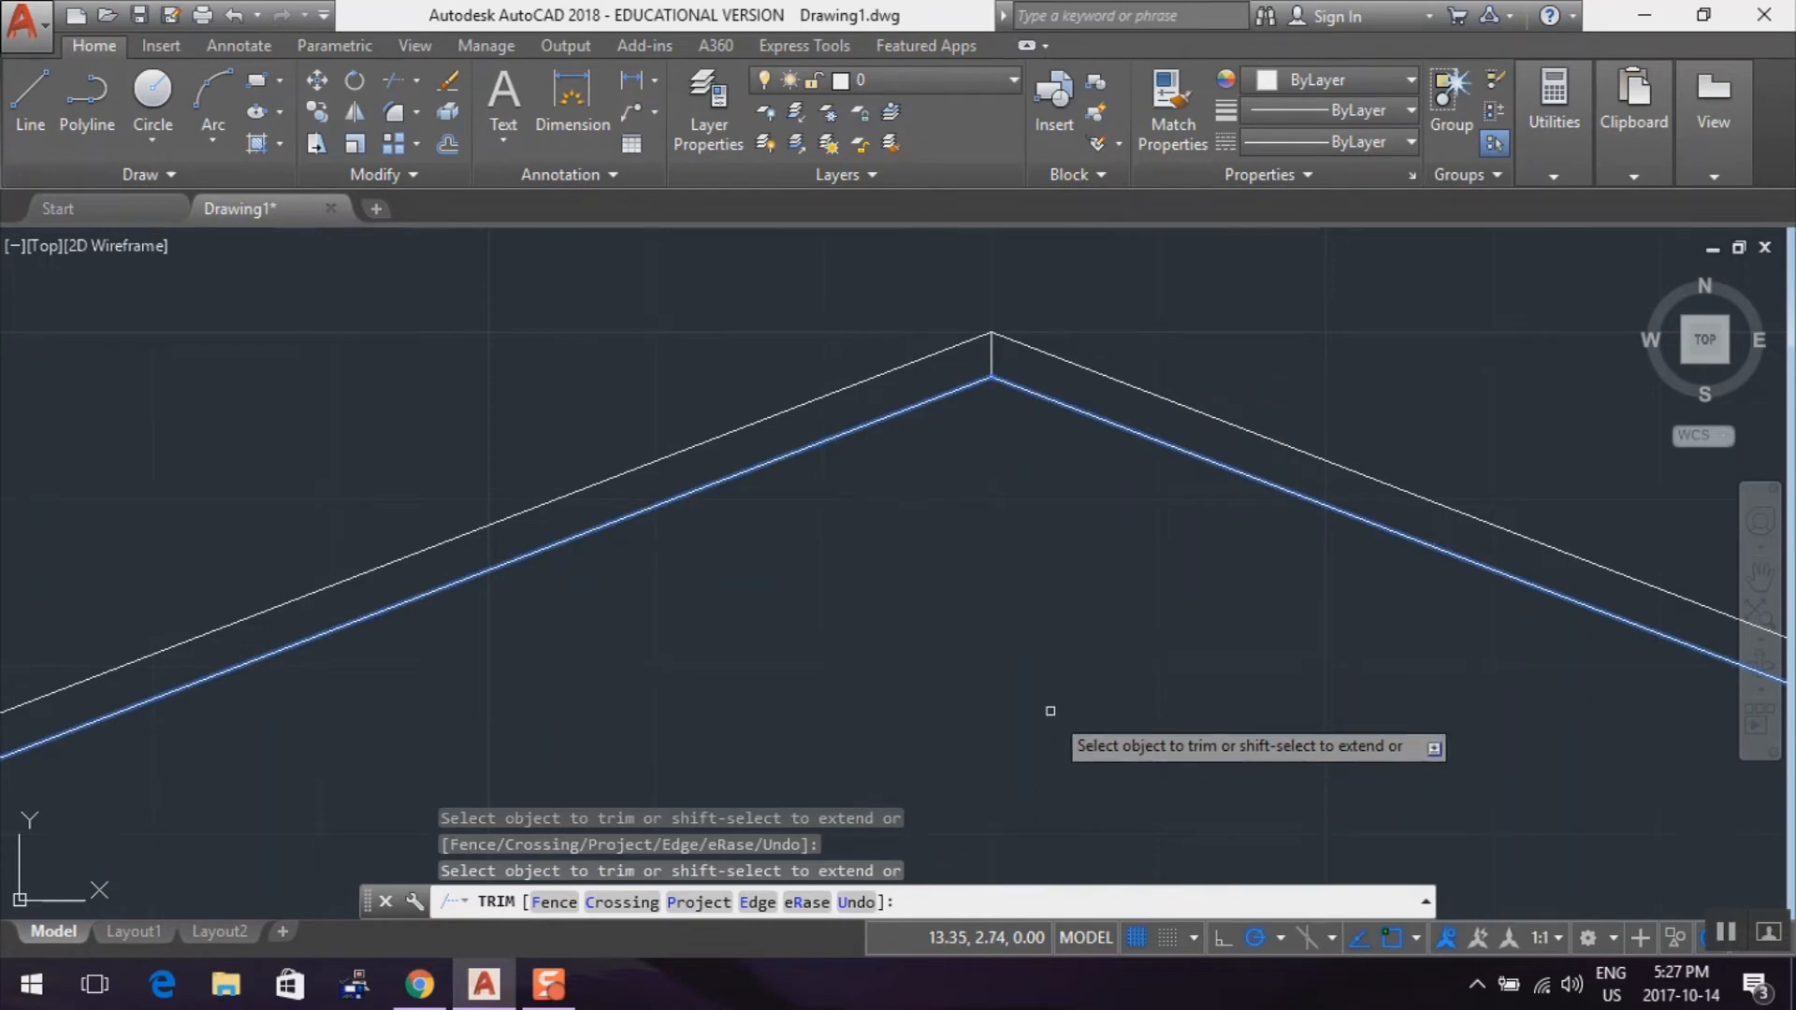
{"action": "scroll", "coordinate": [1050, 711], "scroll_direction": "down", "scroll_amount": 5}
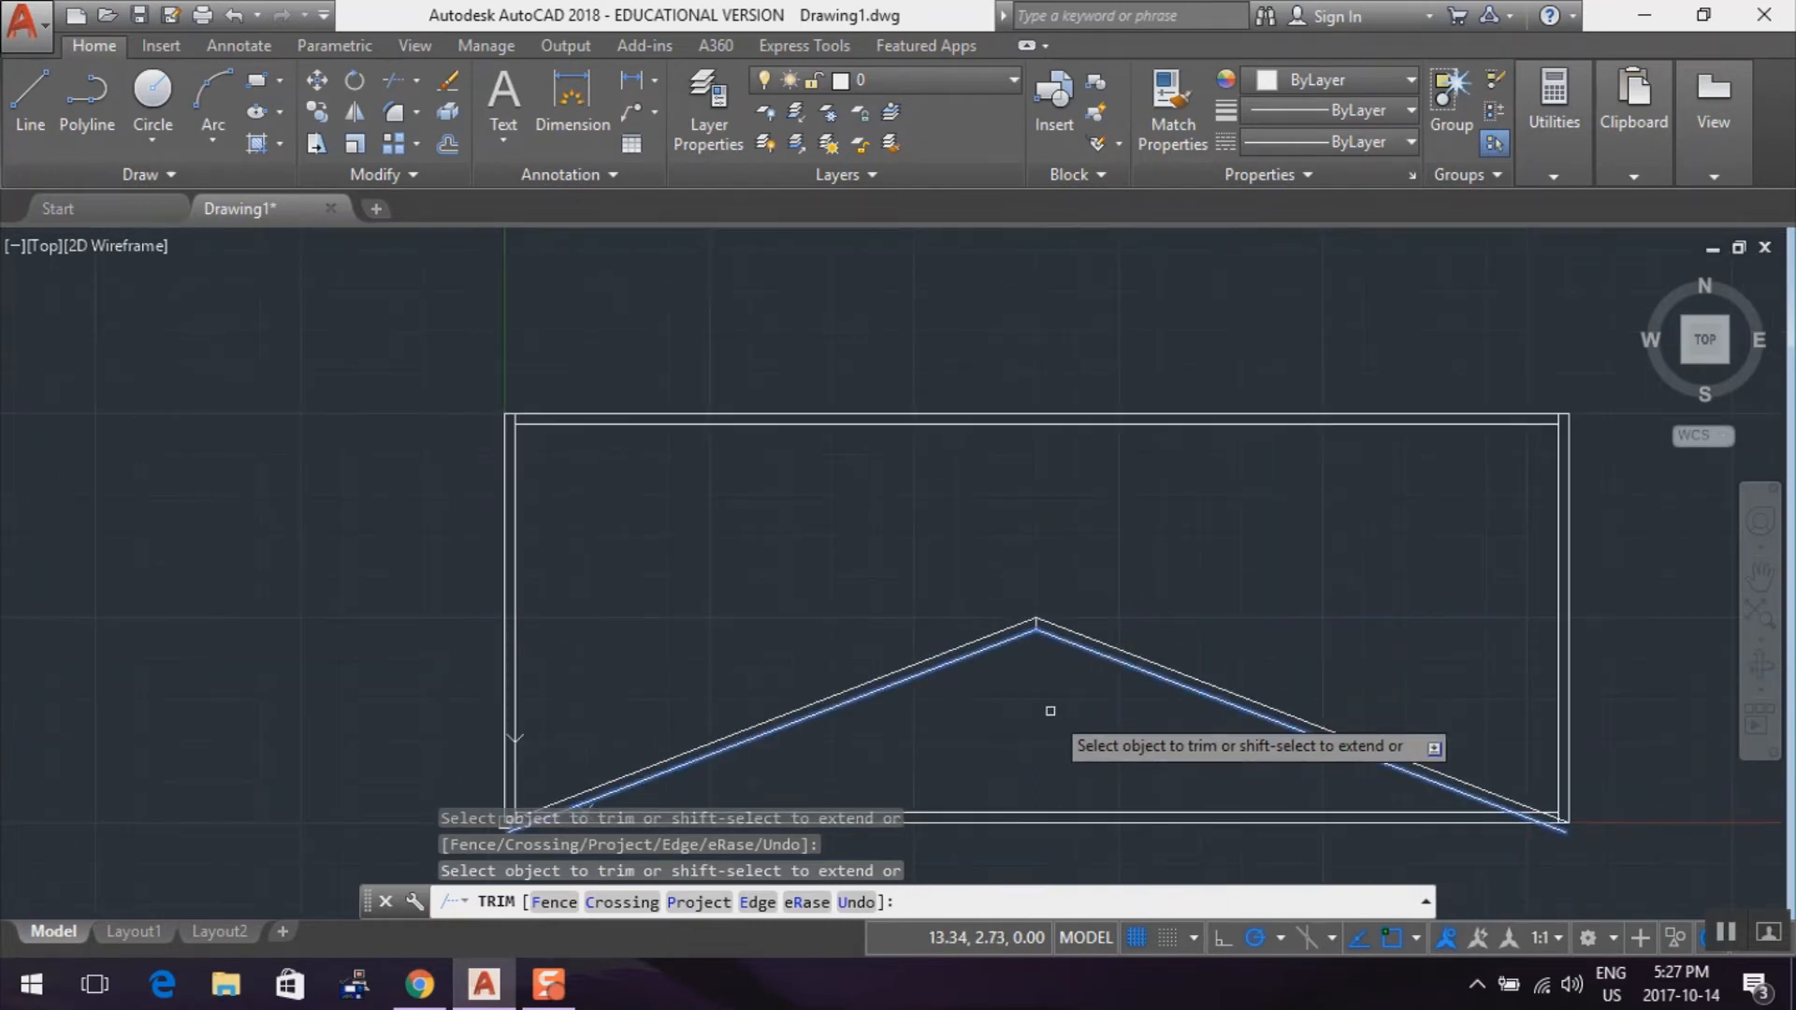
{"action": "scroll", "coordinate": [1050, 711], "scroll_direction": "up", "scroll_amount": 2}
{"action": "scroll", "coordinate": [1050, 711], "scroll_direction": "down", "scroll_amount": 2}
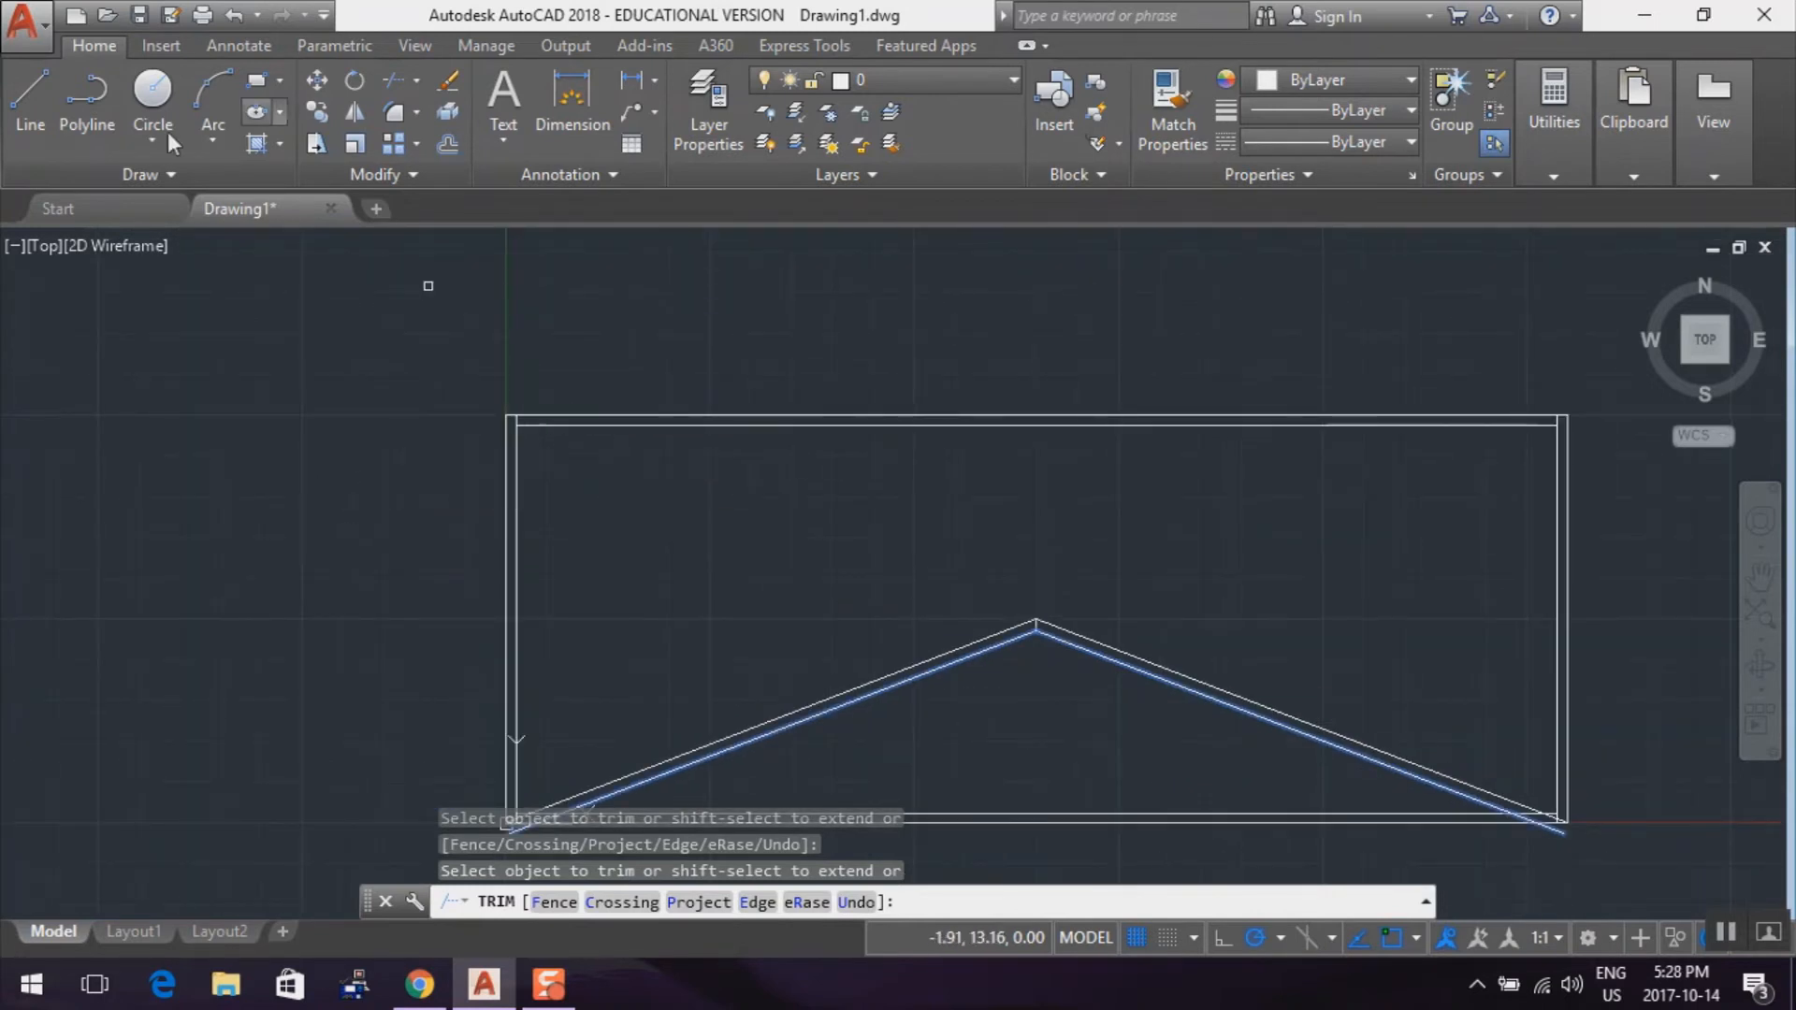
{"action": "key", "text": "Escape"}
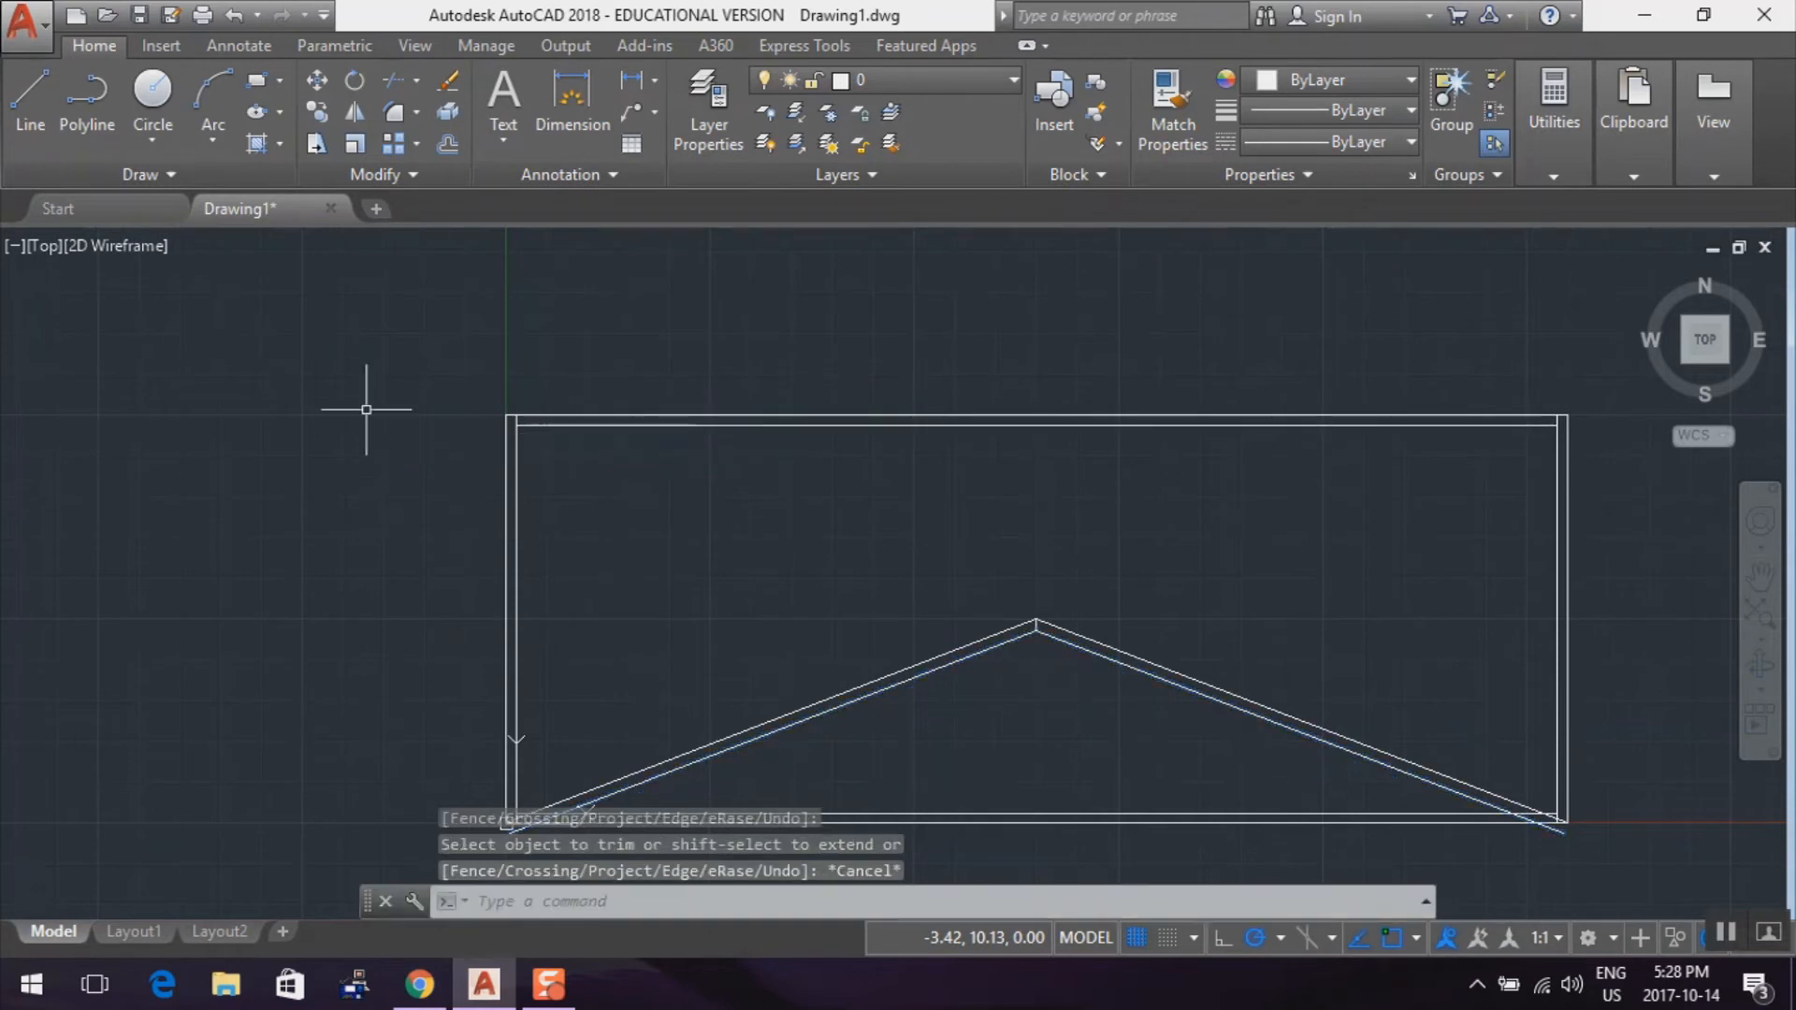
{"action": "mouse_move", "coordinate": [430, 504]}
{"action": "left_mouse_down"}
{"action": "mouse_move", "coordinate": [405, 496]}
{"action": "mouse_move", "coordinate": [412, 569]}
{"action": "mouse_move", "coordinate": [627, 660]}
{"action": "mouse_move", "coordinate": [627, 528]}
{"action": "left_mouse_up"}
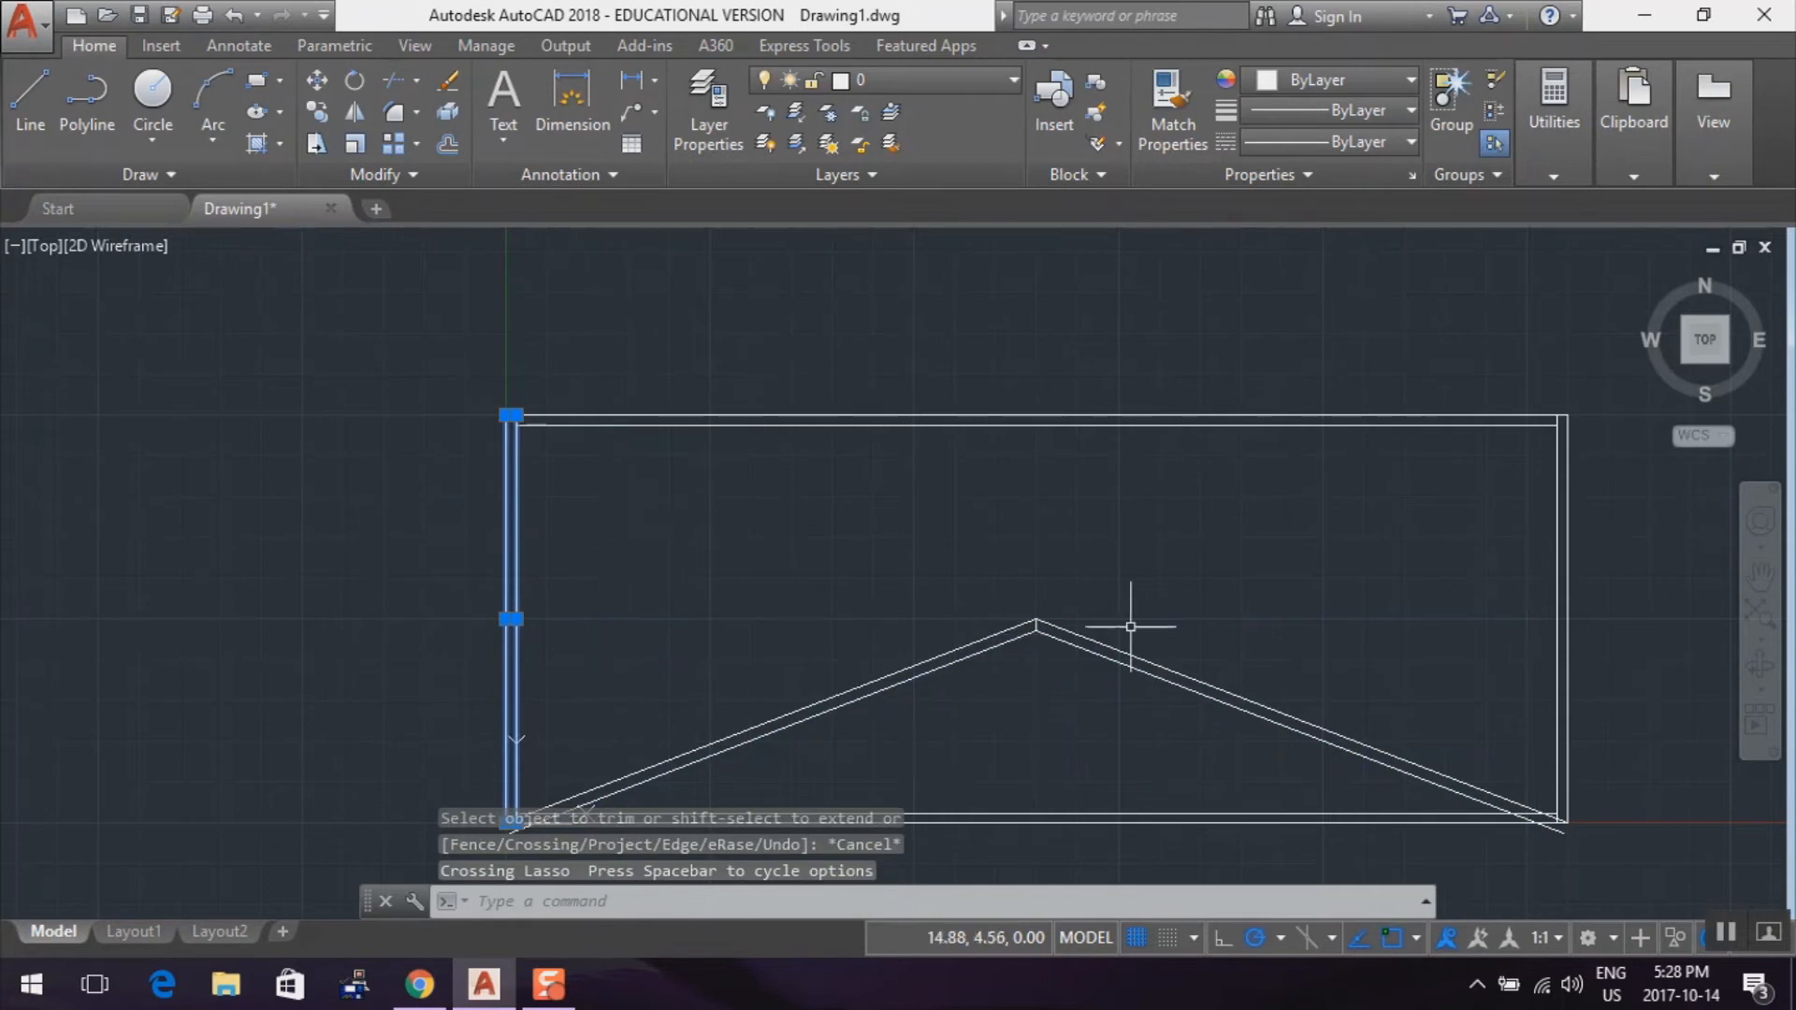
{"action": "mouse_move", "coordinate": [1457, 562]}
{"action": "left_mouse_down"}
{"action": "mouse_move", "coordinate": [1491, 521]}
{"action": "mouse_move", "coordinate": [1614, 542]}
{"action": "mouse_move", "coordinate": [1627, 674]}
{"action": "mouse_move", "coordinate": [1501, 712]}
{"action": "left_mouse_up"}
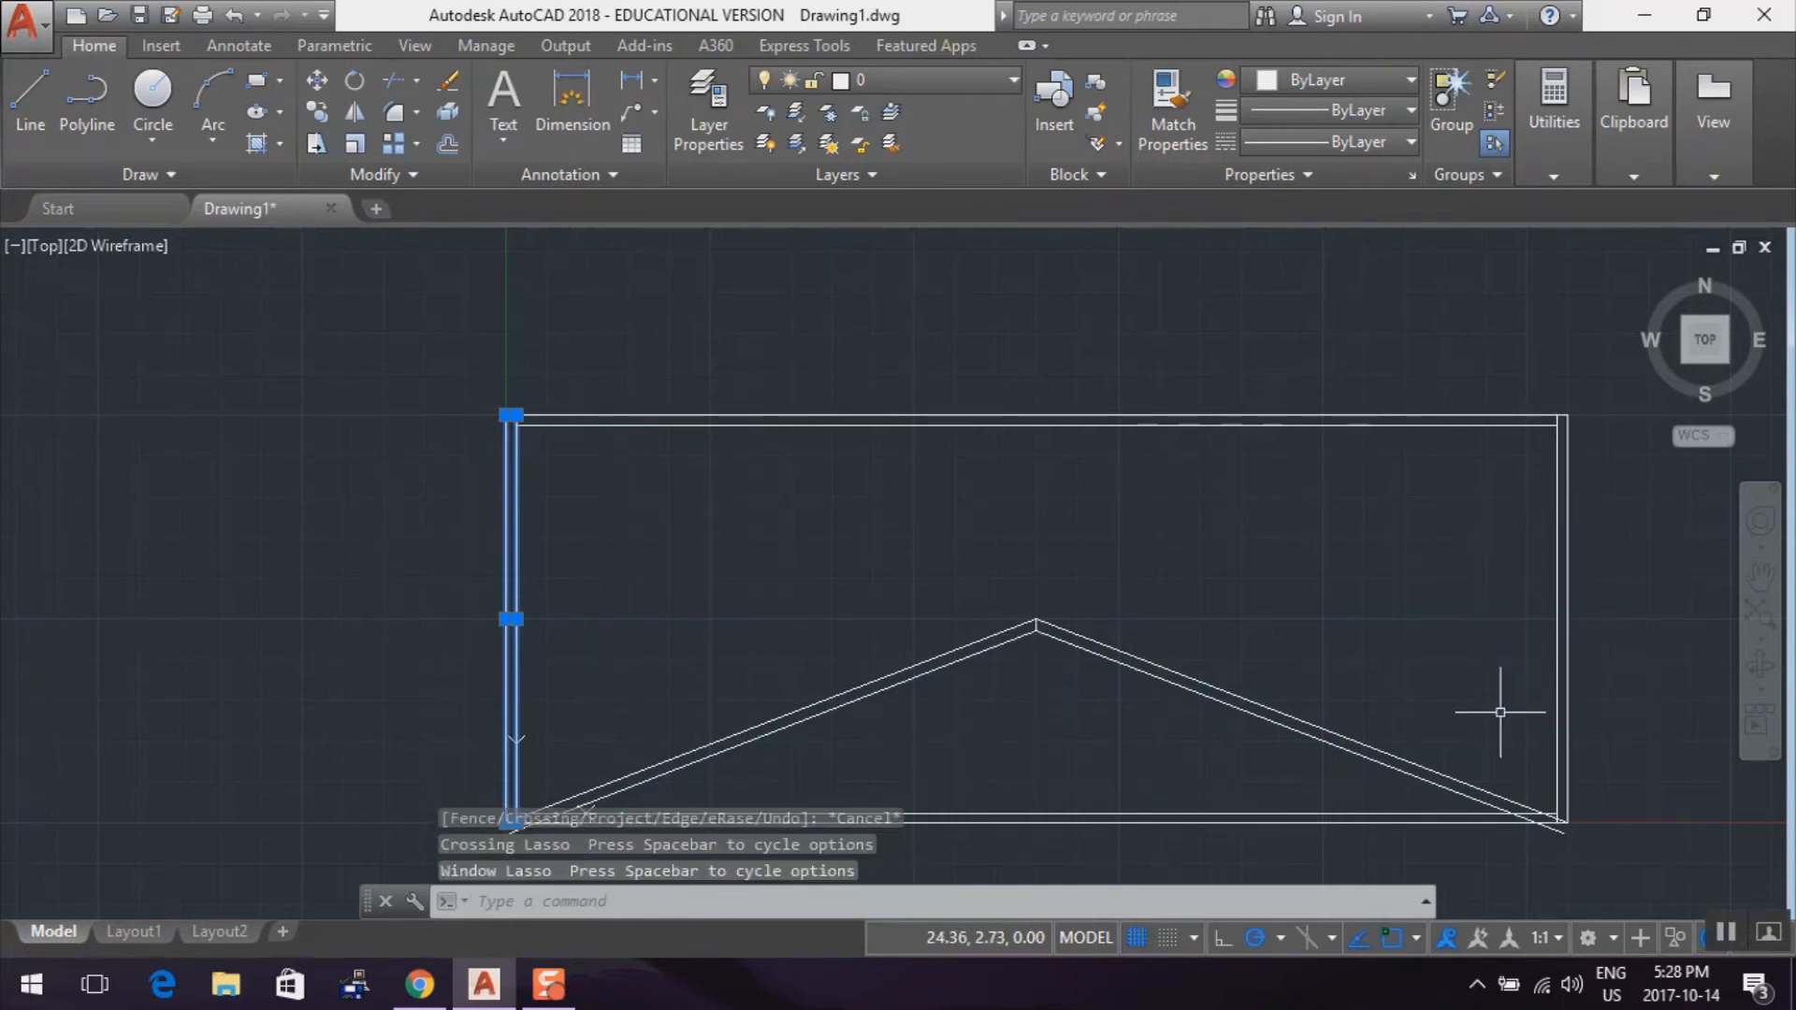
{"action": "mouse_move", "coordinate": [1523, 386]}
{"action": "left_mouse_down"}
{"action": "mouse_move", "coordinate": [1592, 429]}
{"action": "mouse_move", "coordinate": [1624, 514]}
{"action": "mouse_move", "coordinate": [1660, 682]}
{"action": "mouse_move", "coordinate": [1637, 823]}
{"action": "mouse_move", "coordinate": [1571, 805]}
{"action": "mouse_move", "coordinate": [1535, 703]}
{"action": "mouse_move", "coordinate": [1520, 708]}
{"action": "left_mouse_up"}
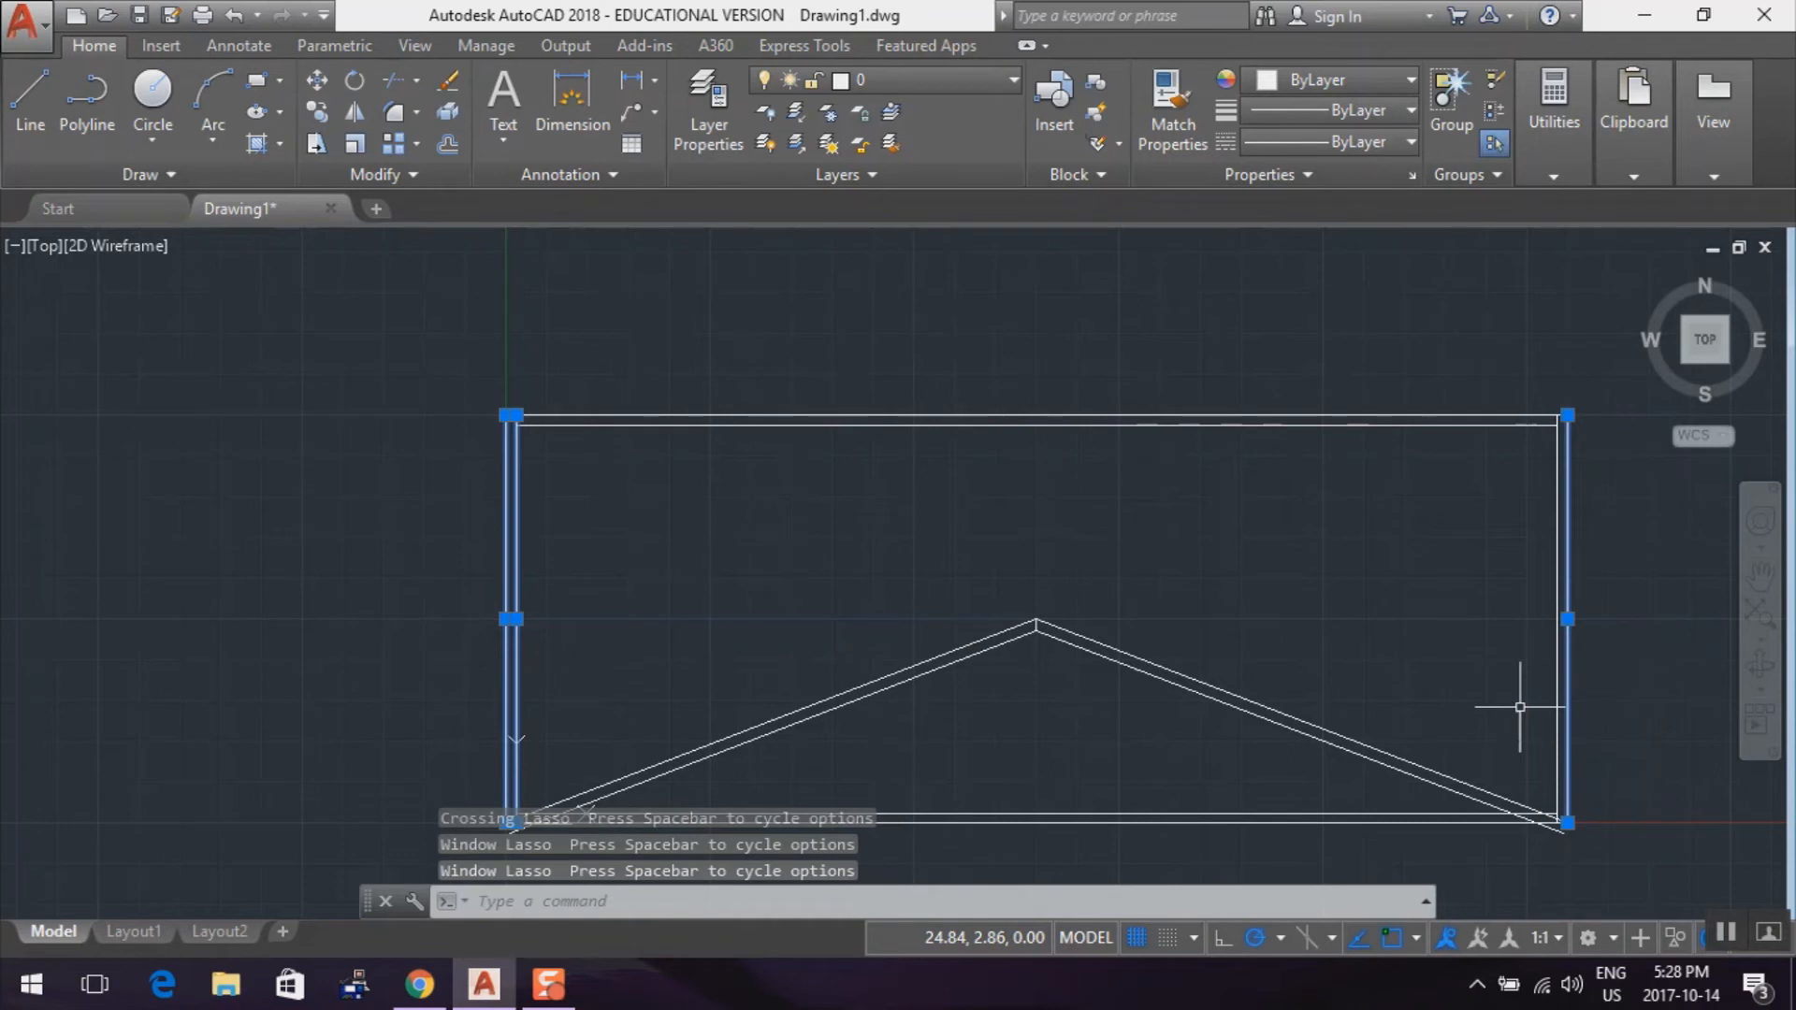
{"action": "left_click", "coordinate": [1443, 608]}
{"action": "key", "text": "Escape"}
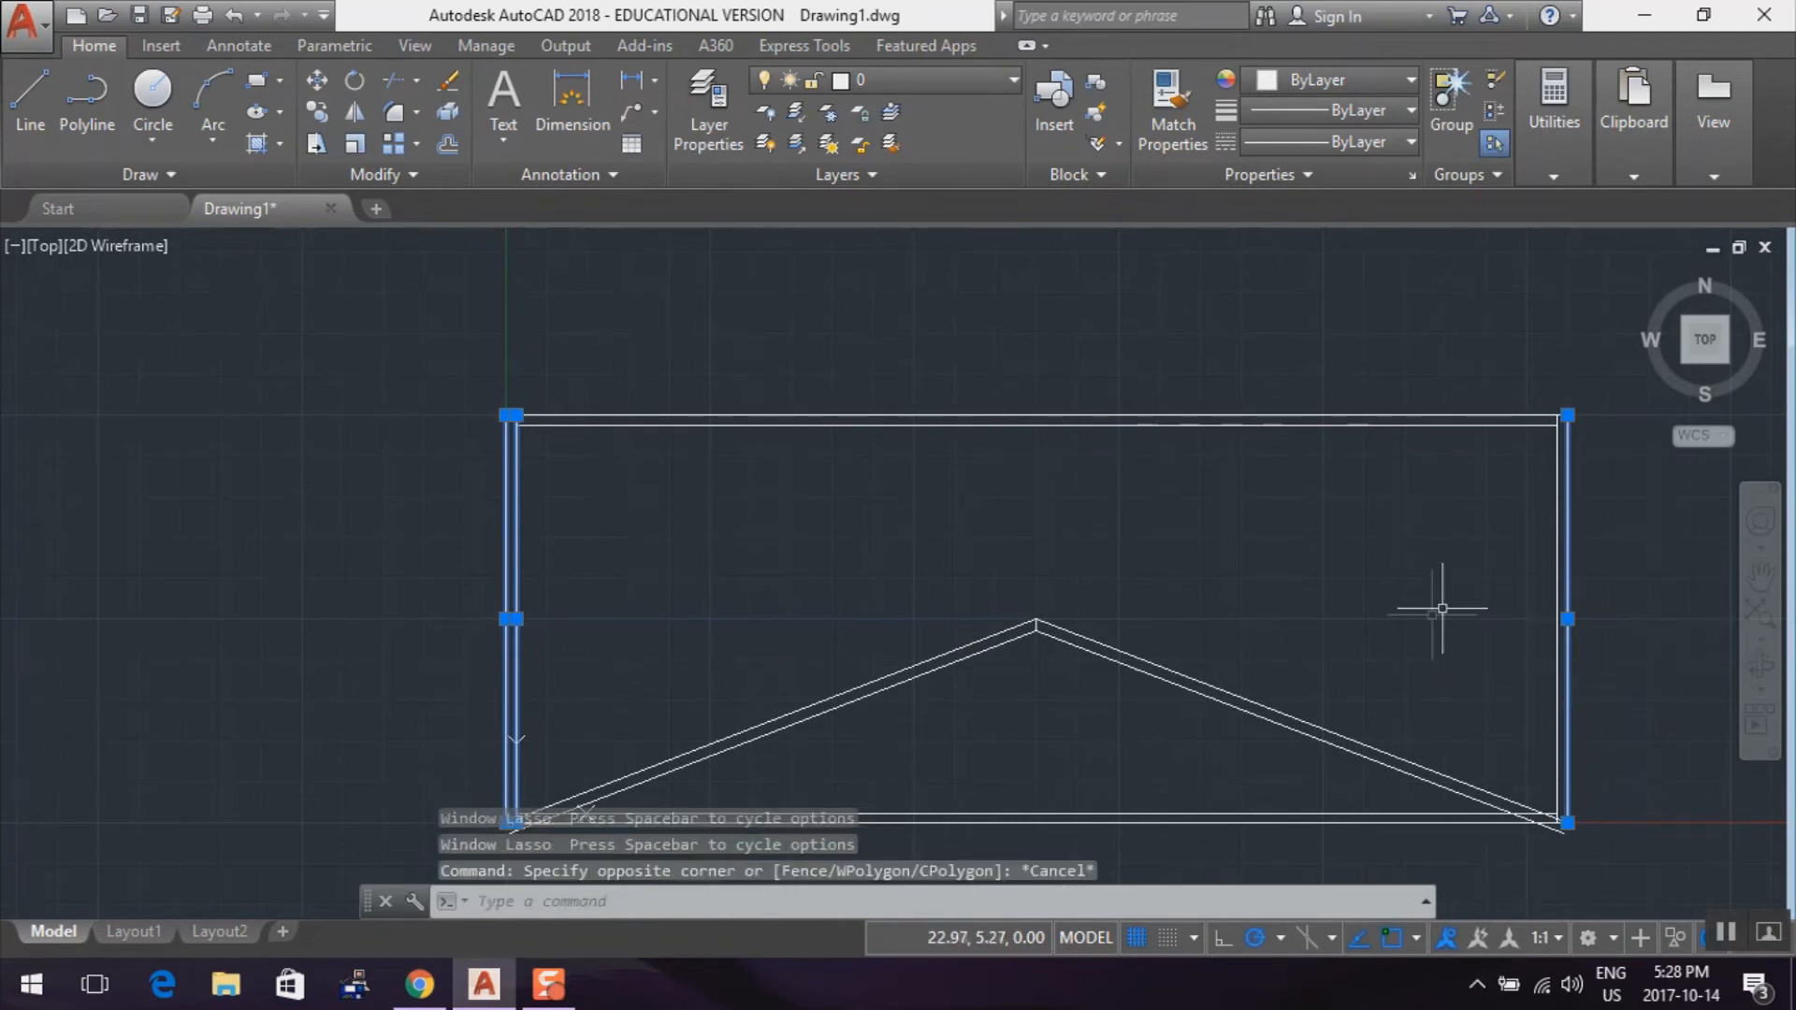
{"action": "key", "text": "Escape"}
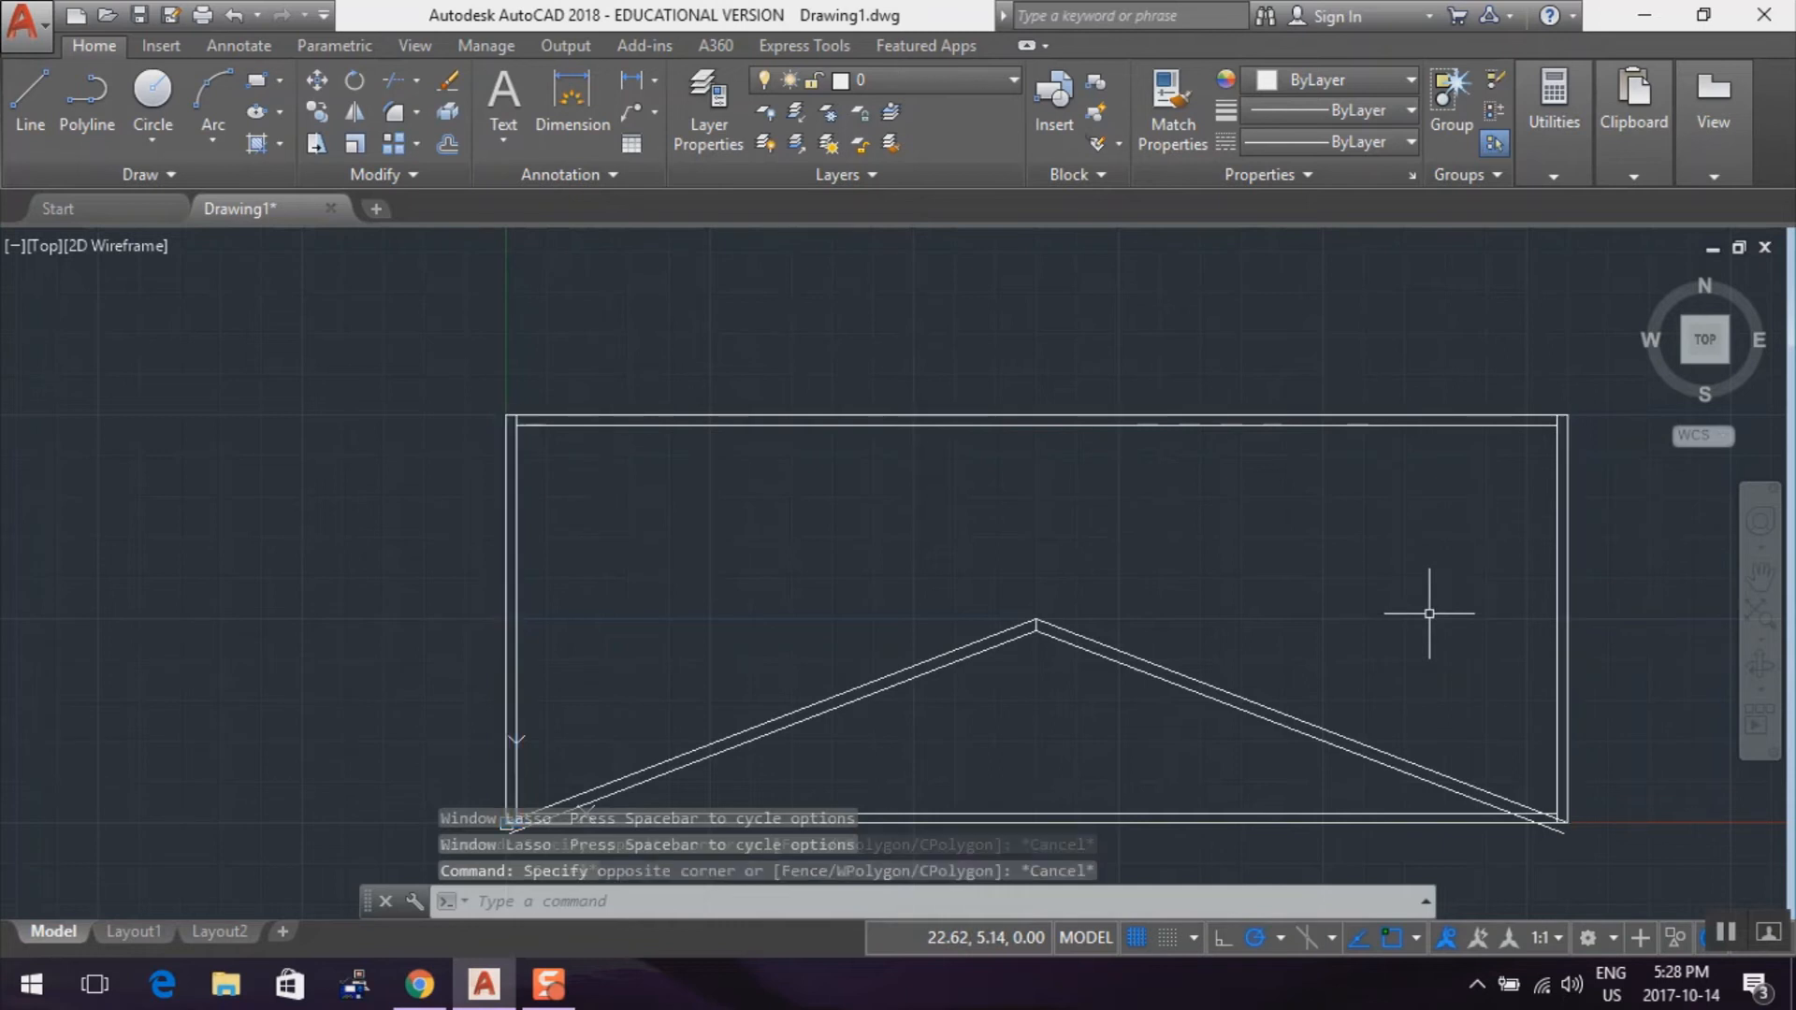
Erase the rectangle's doubled left, top and right sides, keeping the two bottom lines and the sloped lines
{"action": "mouse_move", "coordinate": [488, 539]}
{"action": "left_mouse_down"}
{"action": "mouse_move", "coordinate": [474, 509]}
{"action": "mouse_move", "coordinate": [441, 561]}
{"action": "mouse_move", "coordinate": [601, 601]}
{"action": "mouse_move", "coordinate": [585, 559]}
{"action": "left_mouse_up"}
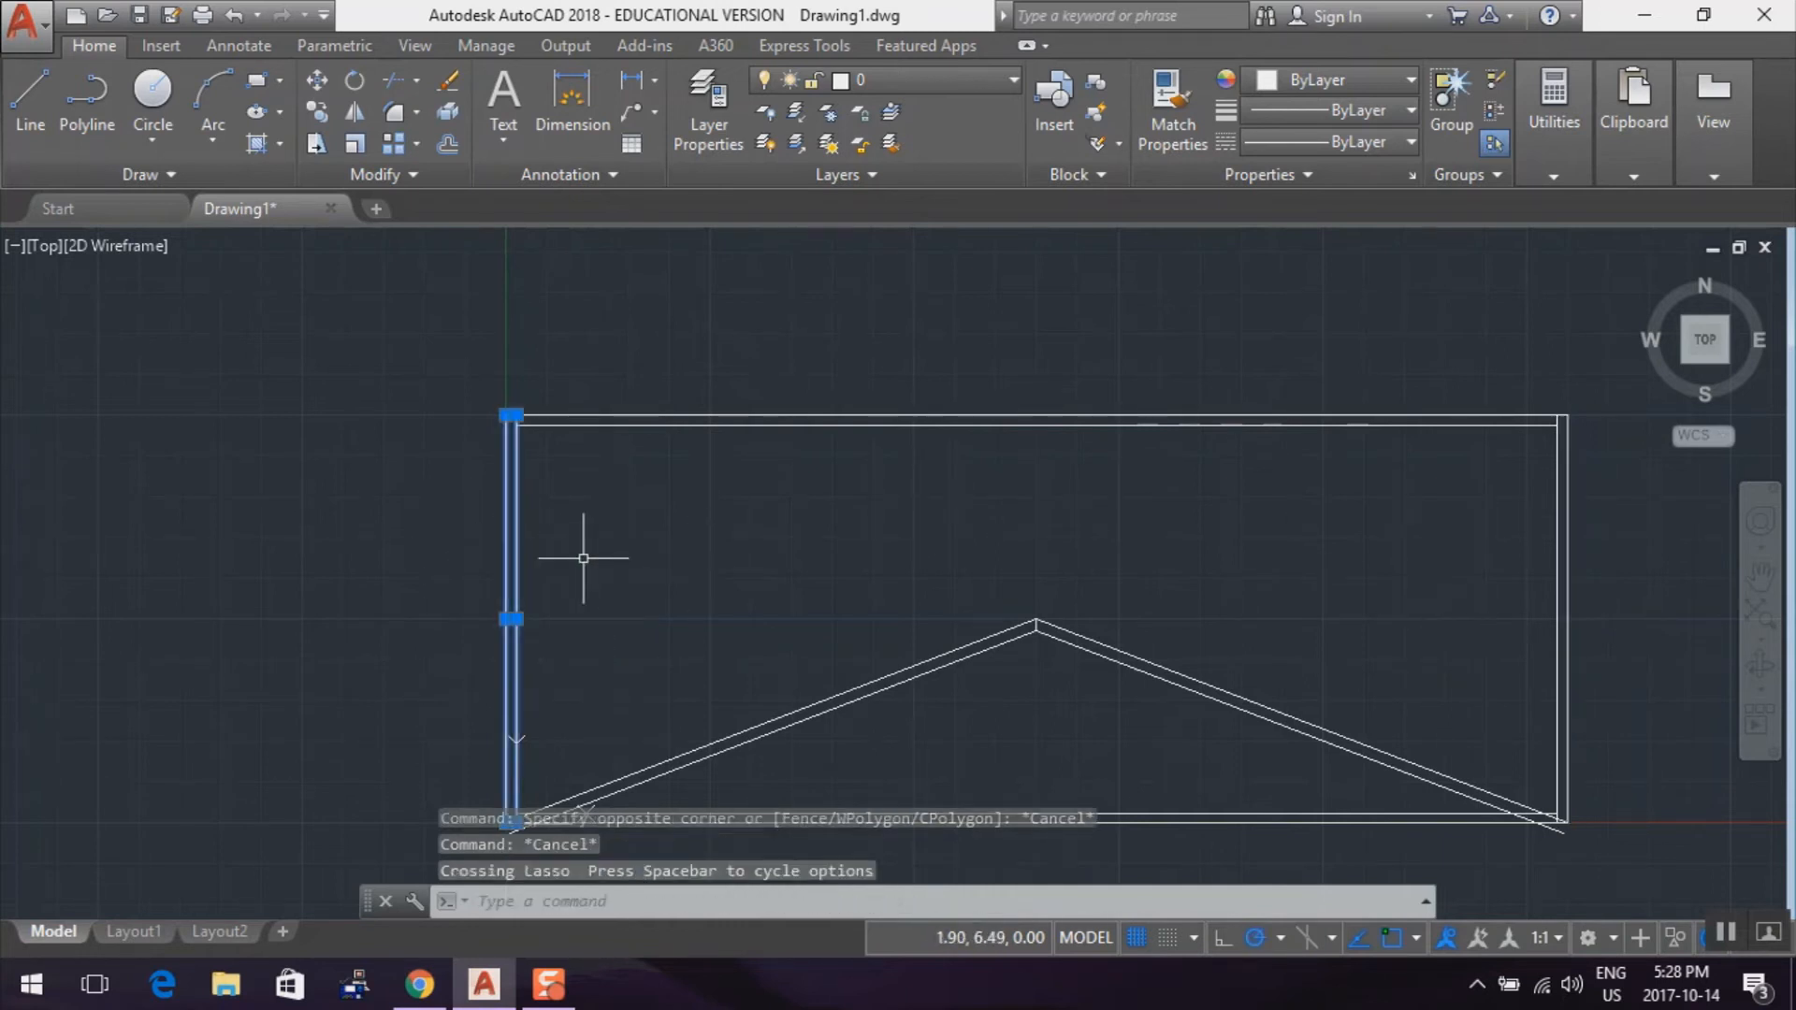
{"action": "key", "text": "Delete"}
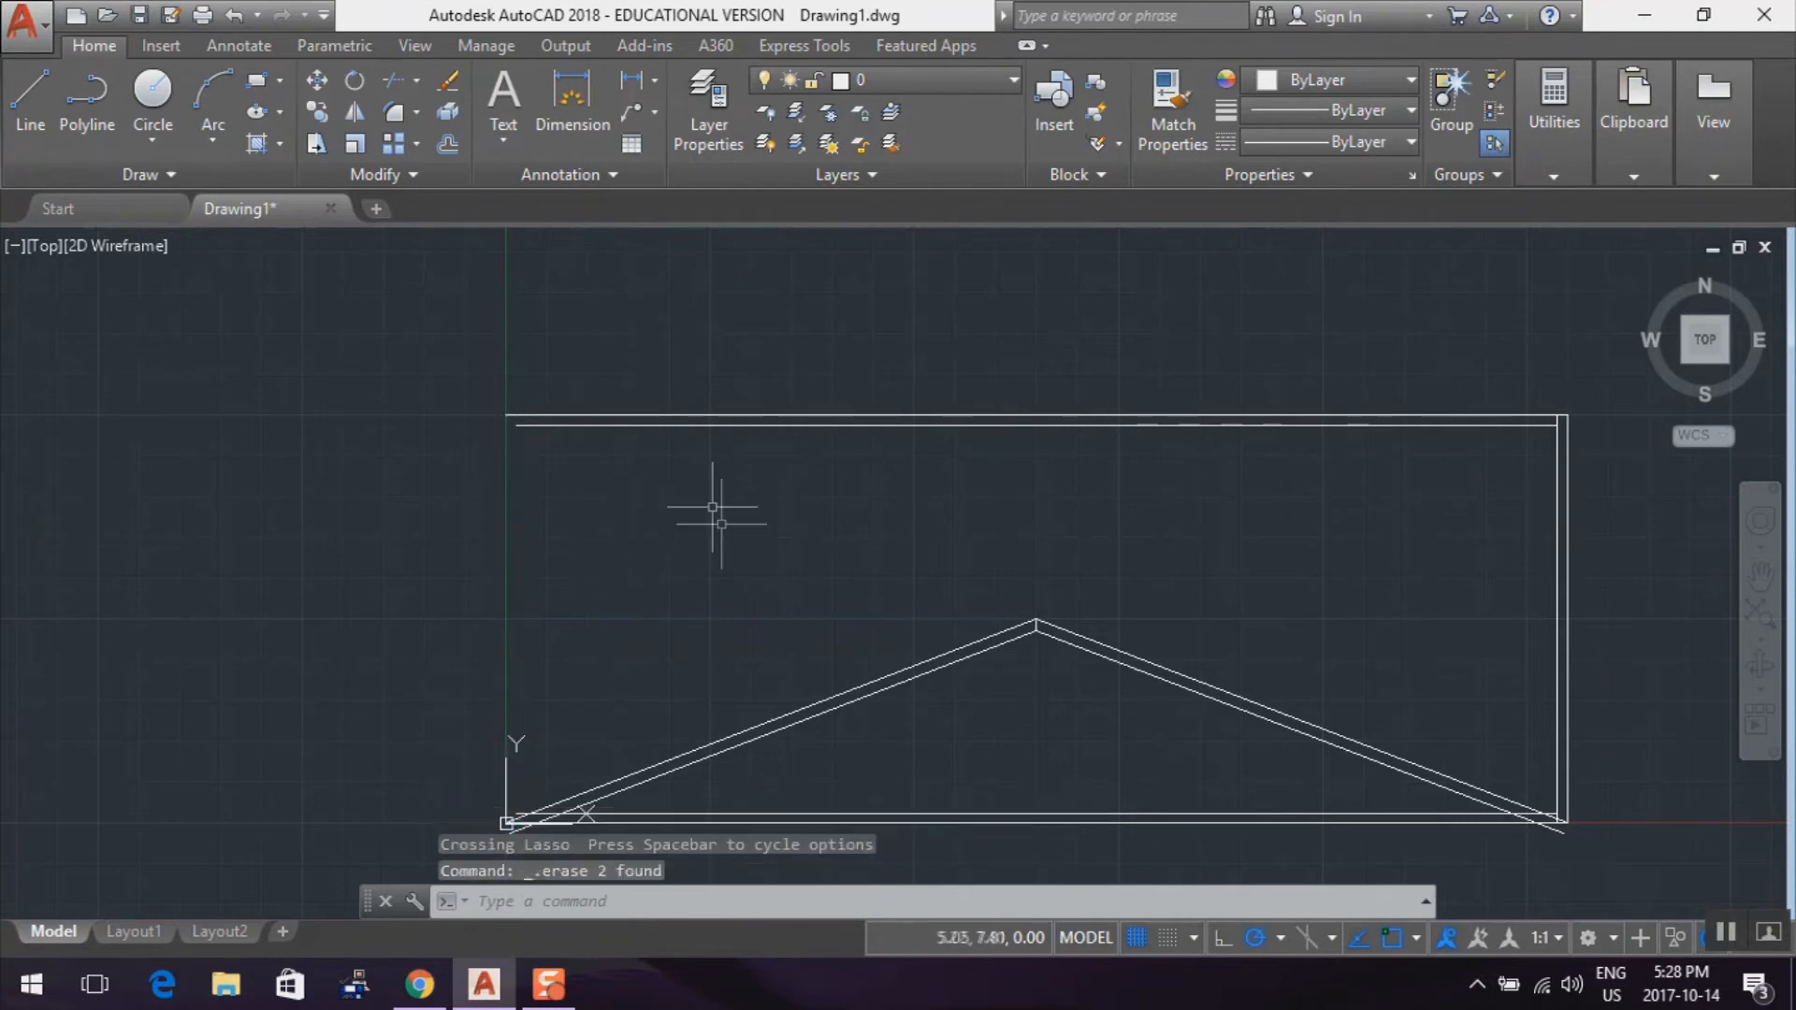
{"action": "mouse_move", "coordinate": [855, 465]}
{"action": "left_mouse_down"}
{"action": "mouse_move", "coordinate": [923, 465]}
{"action": "mouse_move", "coordinate": [838, 340]}
{"action": "mouse_move", "coordinate": [811, 380]}
{"action": "mouse_move", "coordinate": [818, 362]}
{"action": "mouse_move", "coordinate": [860, 516]}
{"action": "left_mouse_up"}
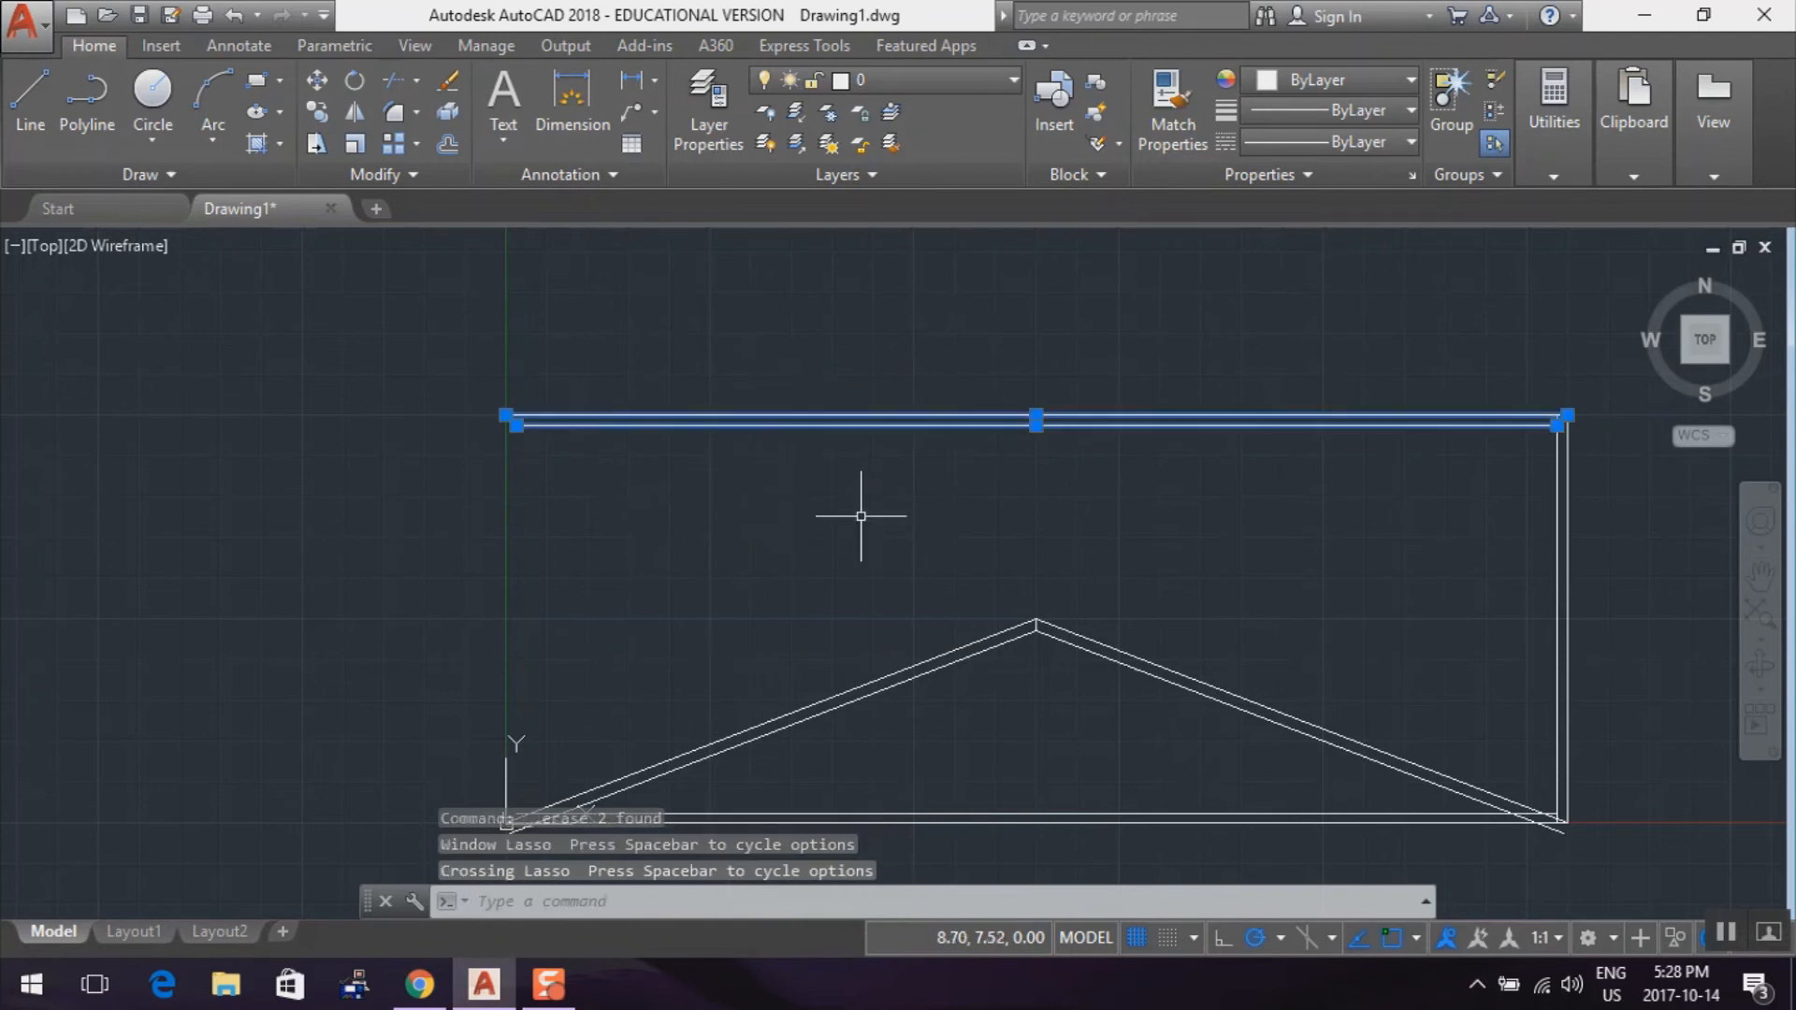
{"action": "key", "text": "Delete"}
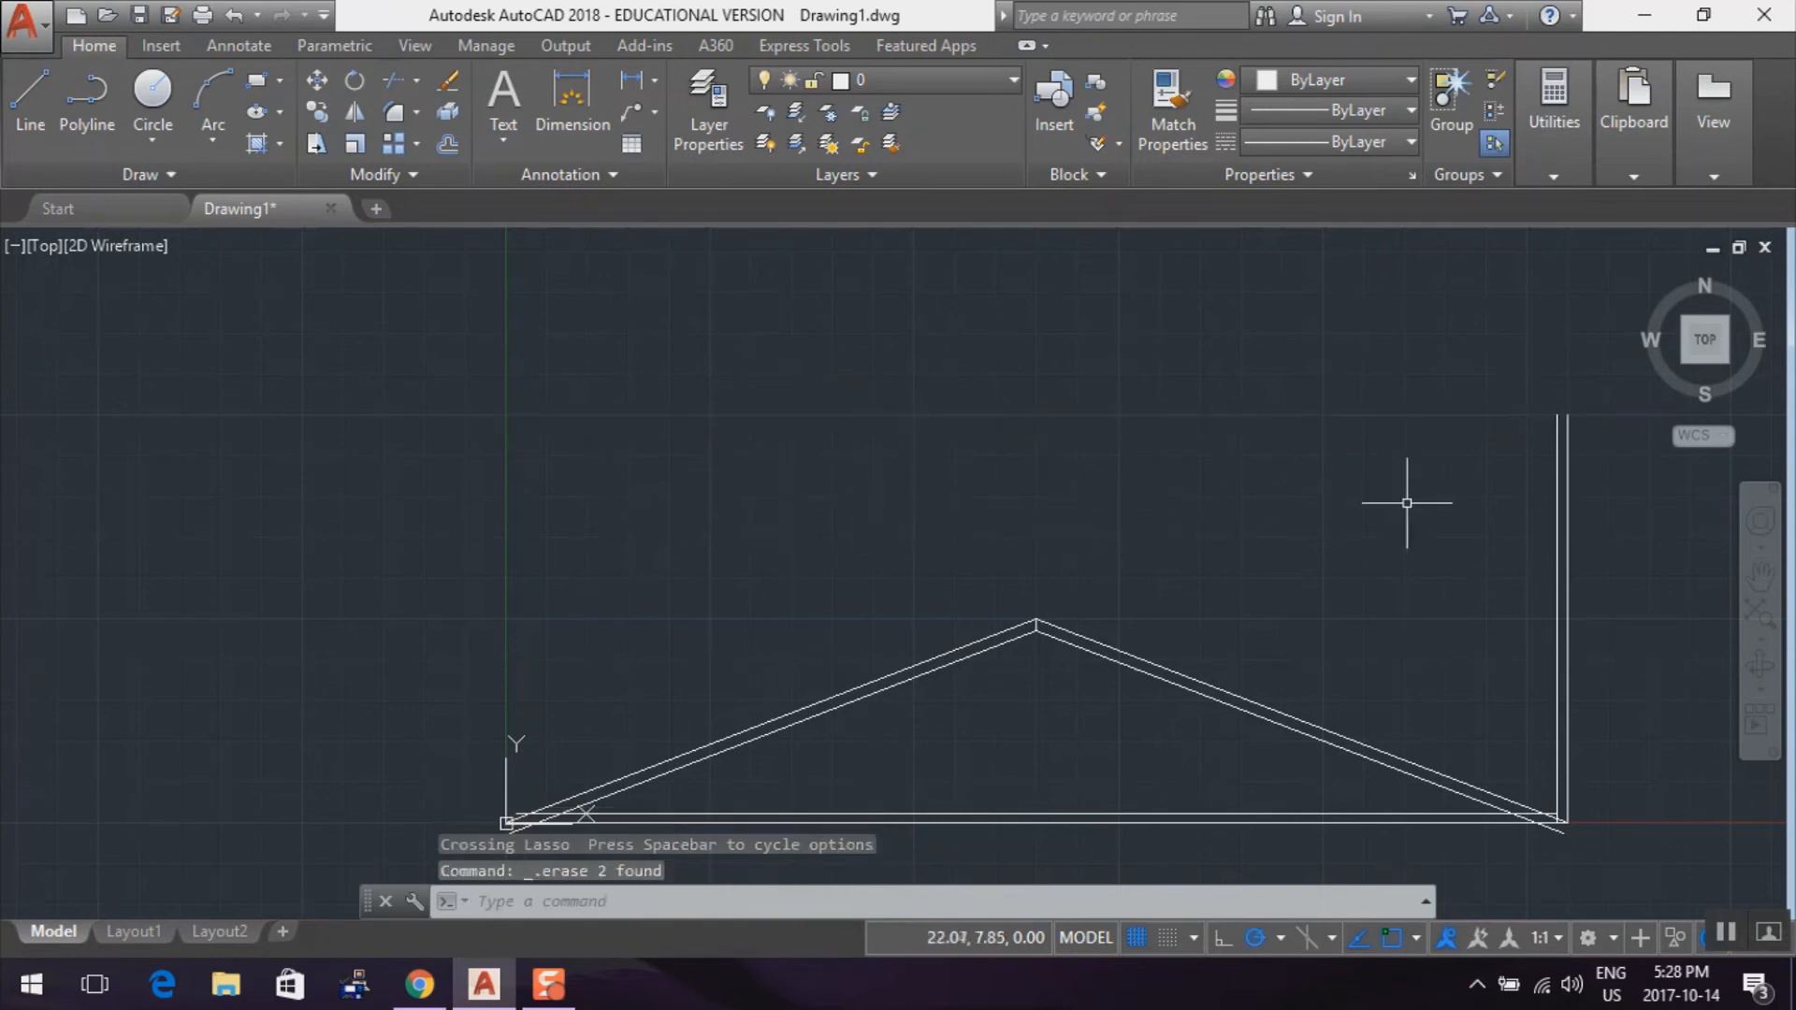
{"action": "mouse_move", "coordinate": [1508, 508]}
{"action": "left_mouse_down"}
{"action": "mouse_move", "coordinate": [1494, 535]}
{"action": "mouse_move", "coordinate": [1655, 509]}
{"action": "mouse_move", "coordinate": [1614, 504]}
{"action": "left_mouse_up"}
{"action": "key", "text": "Delete"}
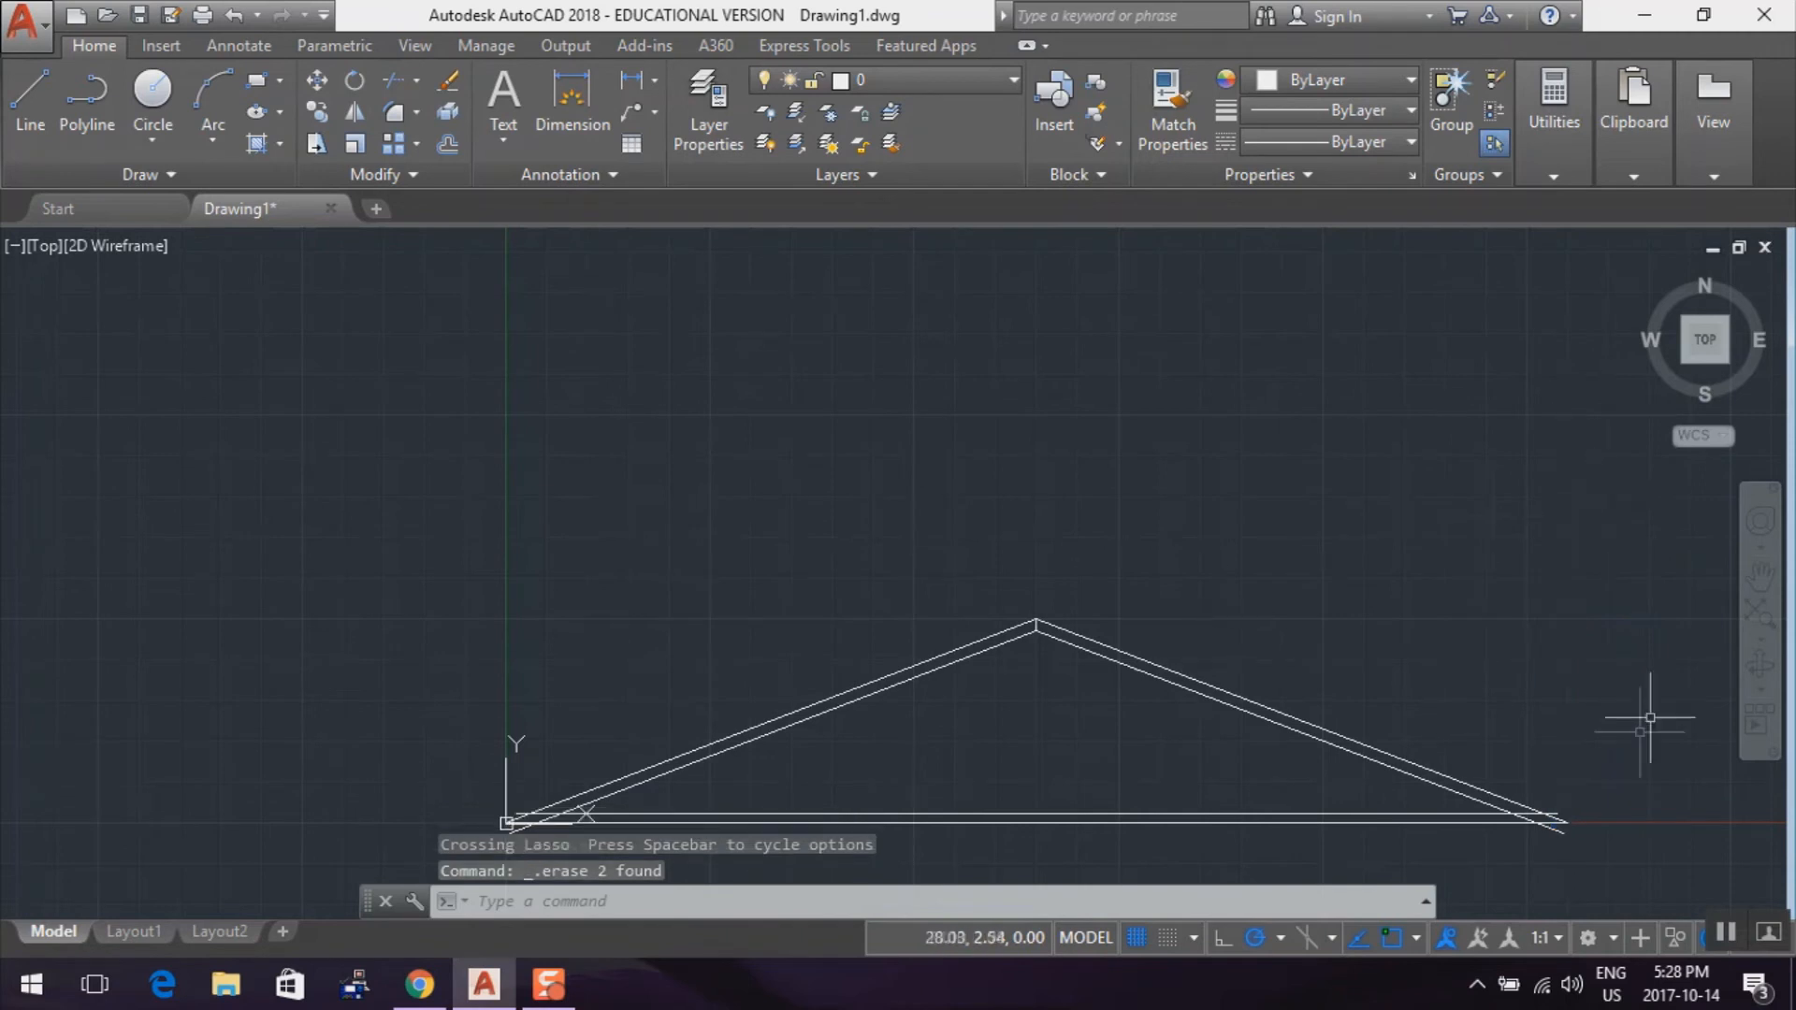
At the truss's left corner, trim the upper bottom line between the sloped lines and the lower sloped line's overhang, using all four lines as cutting edges
{"action": "scroll", "coordinate": [1483, 617], "scroll_direction": "down", "scroll_amount": 2}
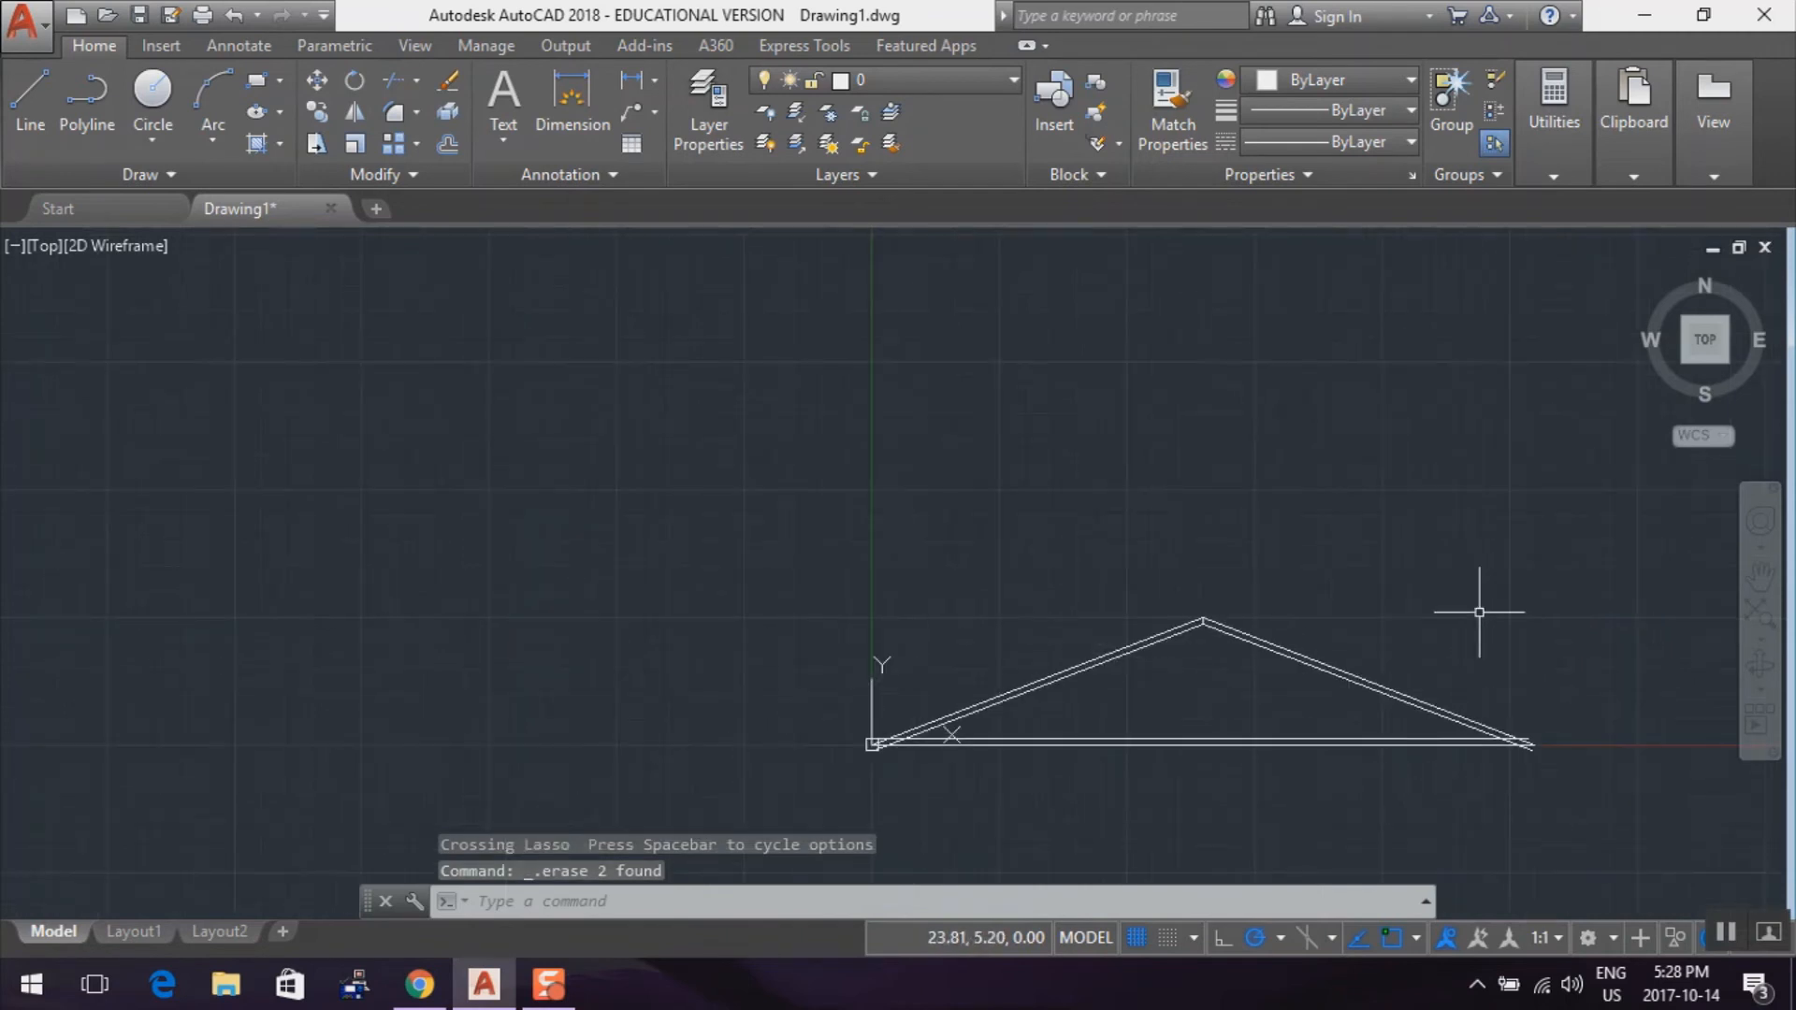
{"action": "mouse_move", "coordinate": [1325, 643]}
{"action": "middle_mouse_down"}
{"action": "mouse_move", "coordinate": [1347, 517]}
{"action": "mouse_move", "coordinate": [1331, 473]}
{"action": "middle_mouse_up"}
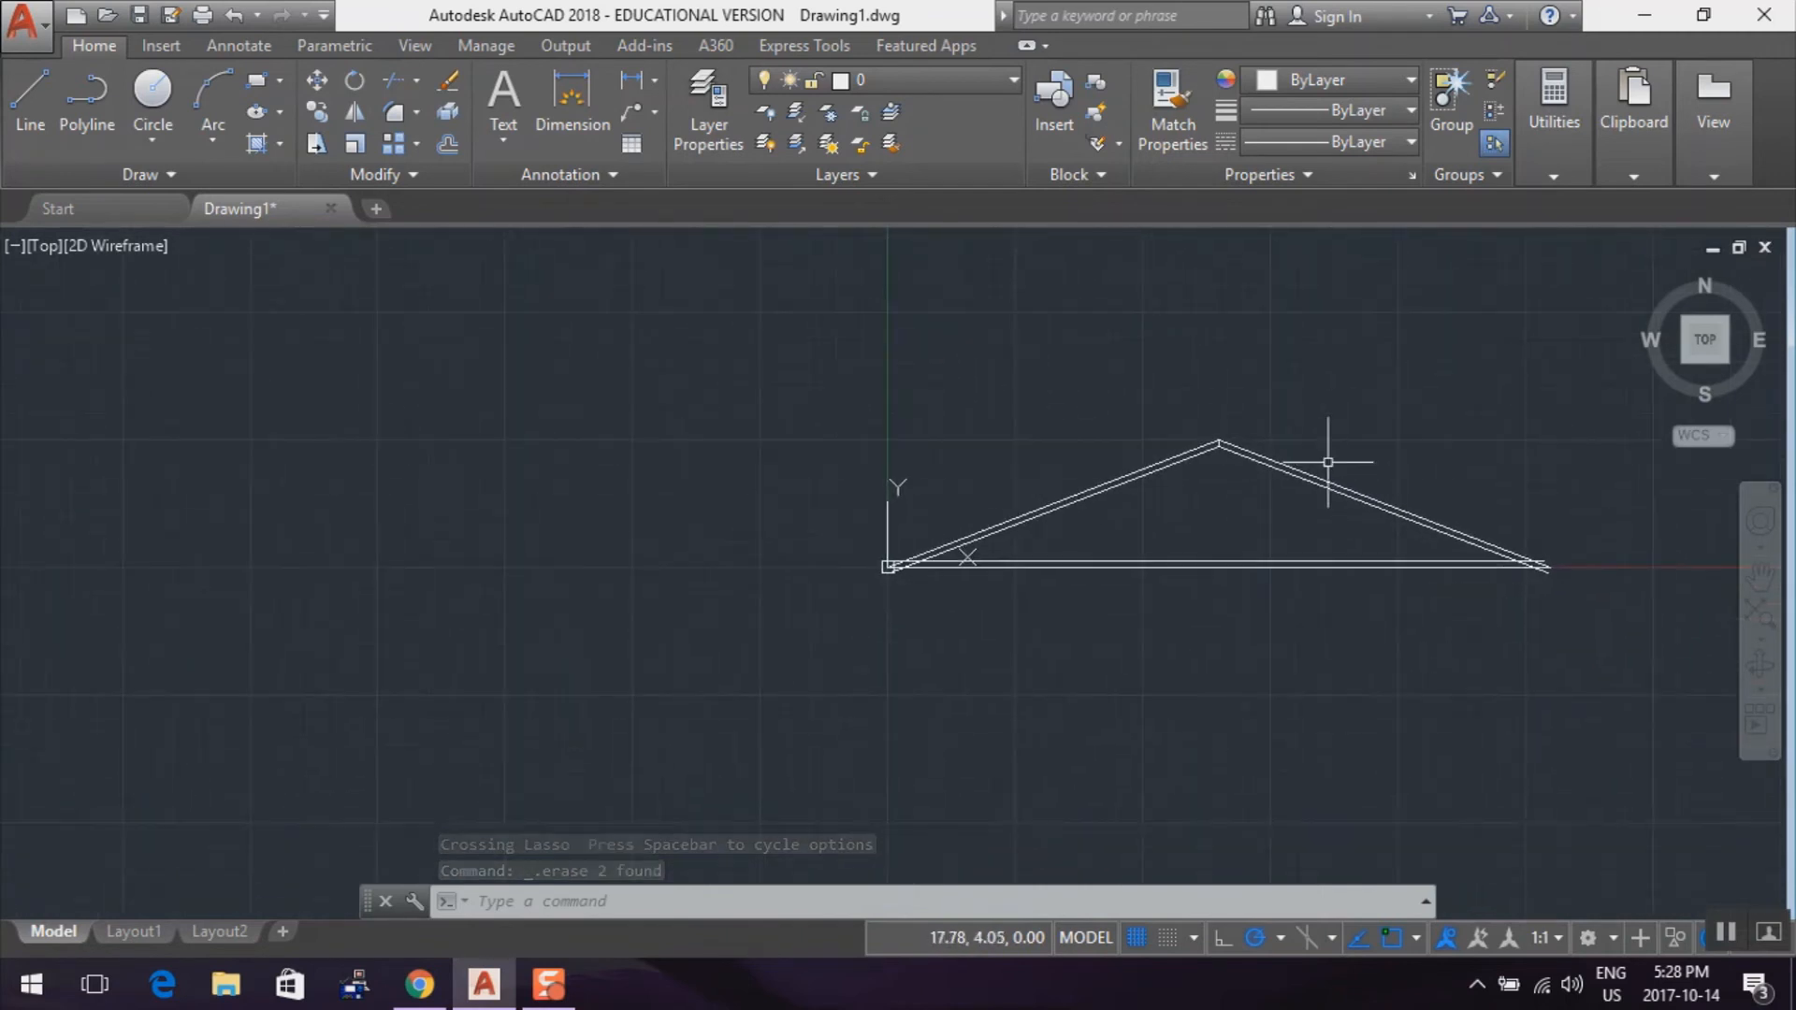
{"action": "scroll", "coordinate": [821, 630], "scroll_direction": "up", "scroll_amount": 4}
{"action": "scroll", "coordinate": [821, 630], "scroll_direction": "up", "scroll_amount": 2}
{"action": "scroll", "coordinate": [821, 631], "scroll_direction": "down", "scroll_amount": 2}
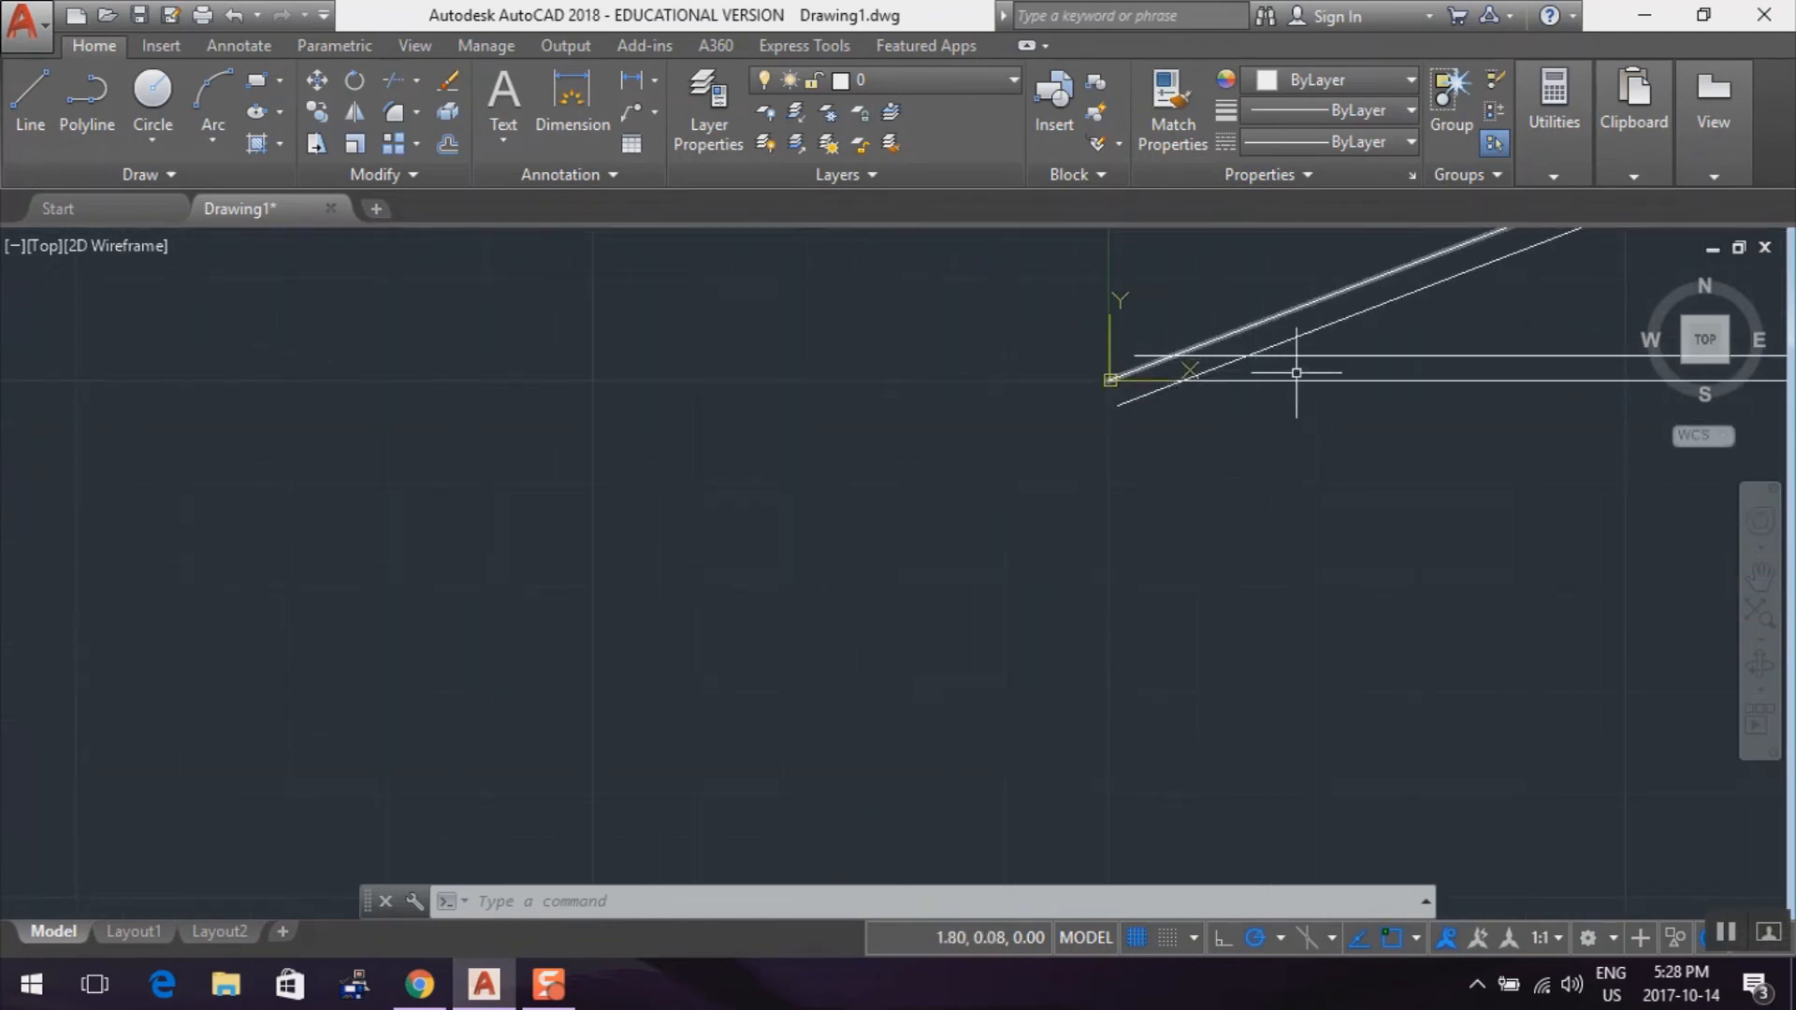
{"action": "left_click", "coordinate": [392, 83]}
{"action": "left_click", "coordinate": [1248, 327]}
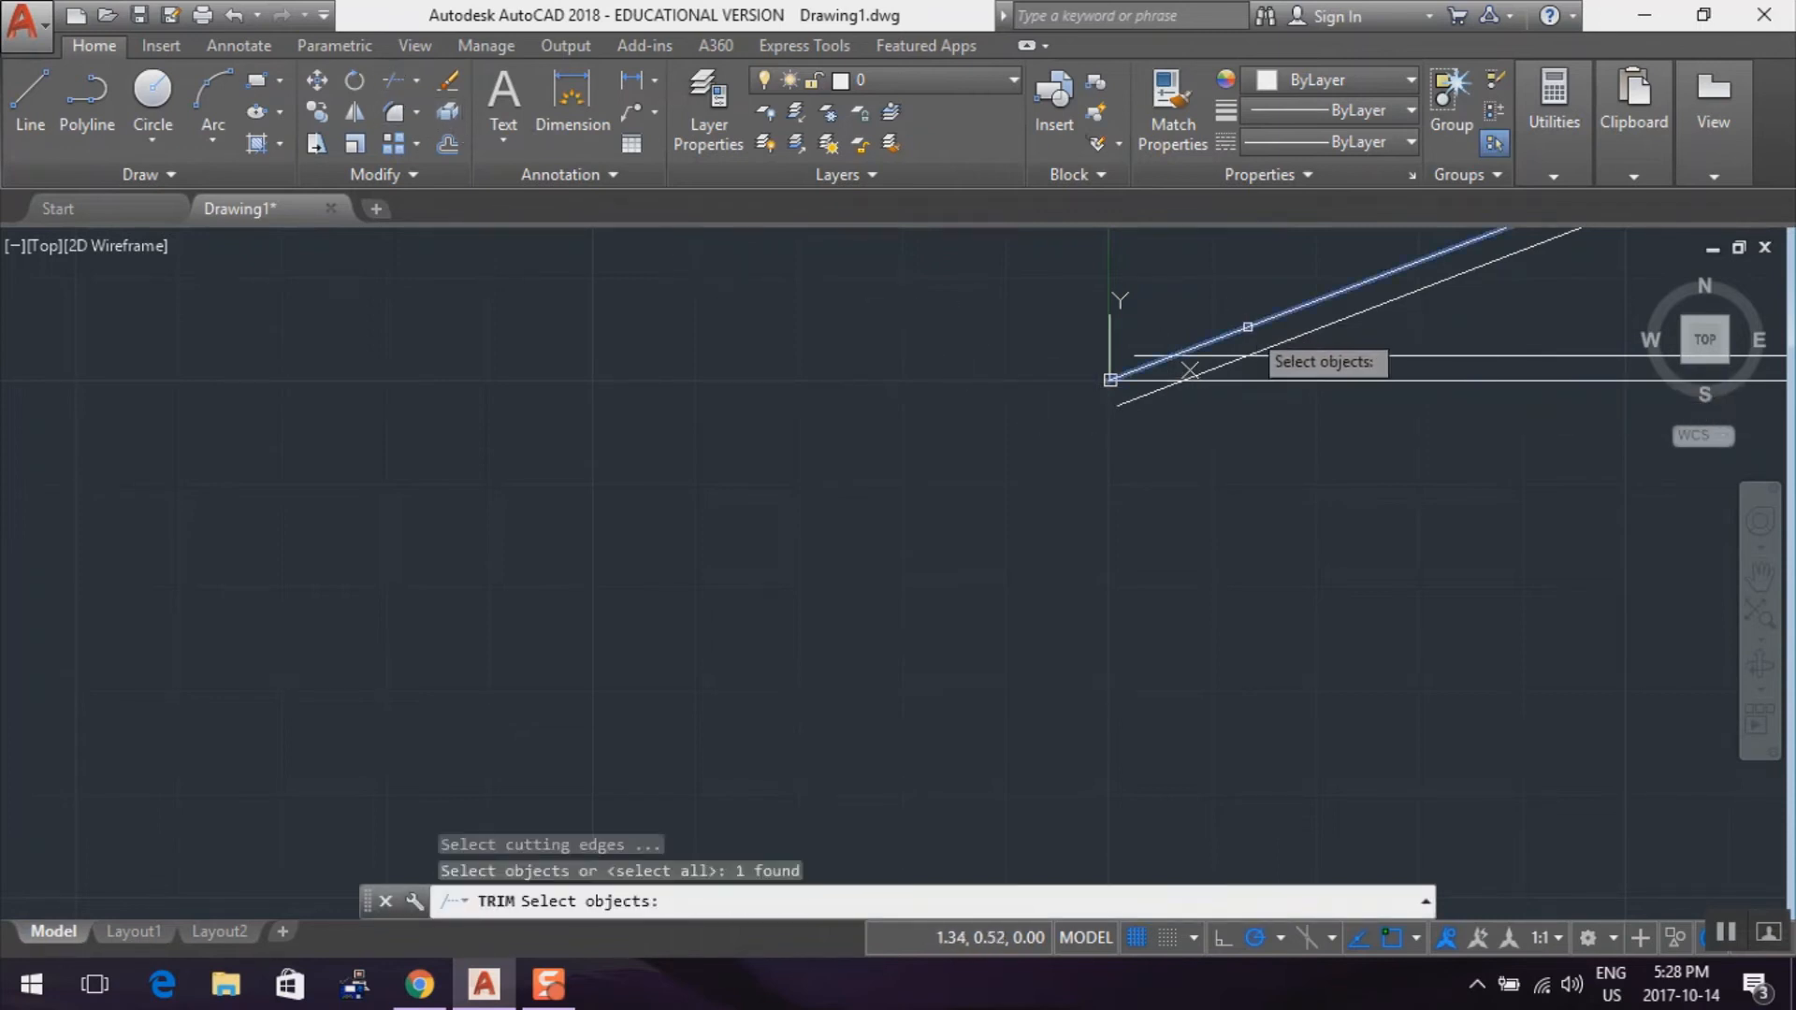
{"action": "left_click", "coordinate": [1285, 340]}
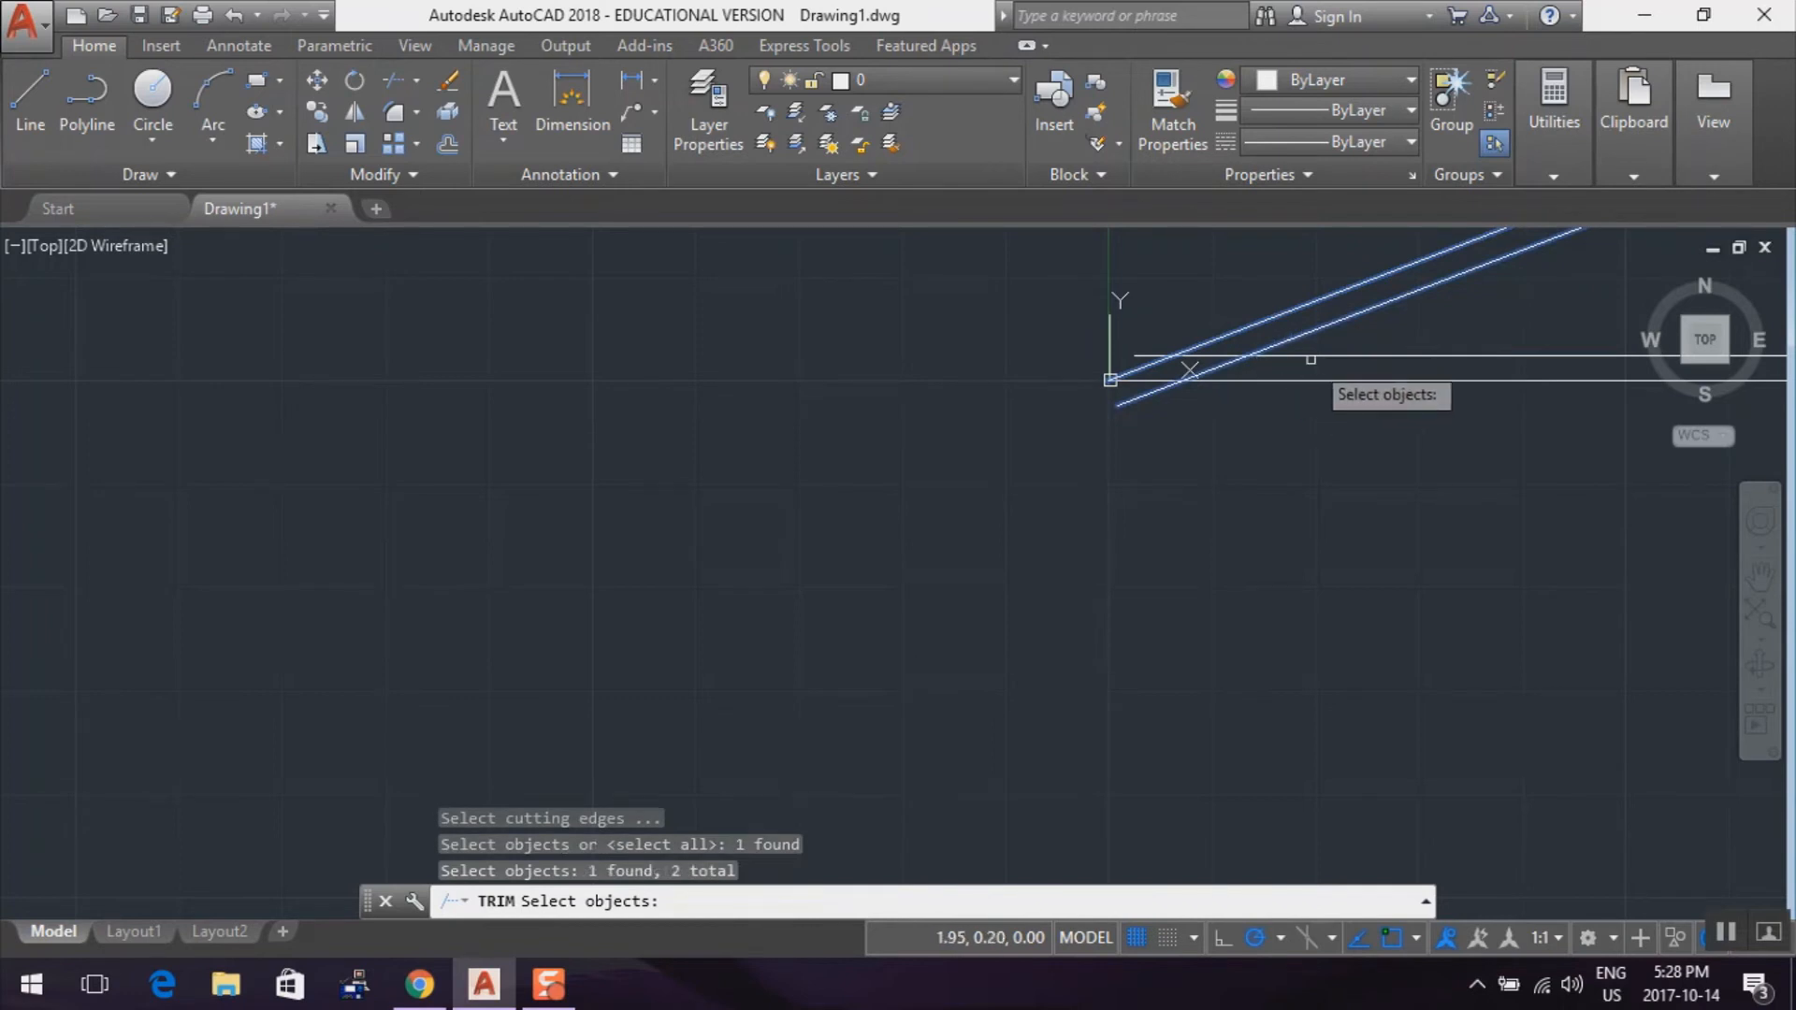
{"action": "left_click", "coordinate": [1311, 358]}
{"action": "left_click", "coordinate": [1293, 388]}
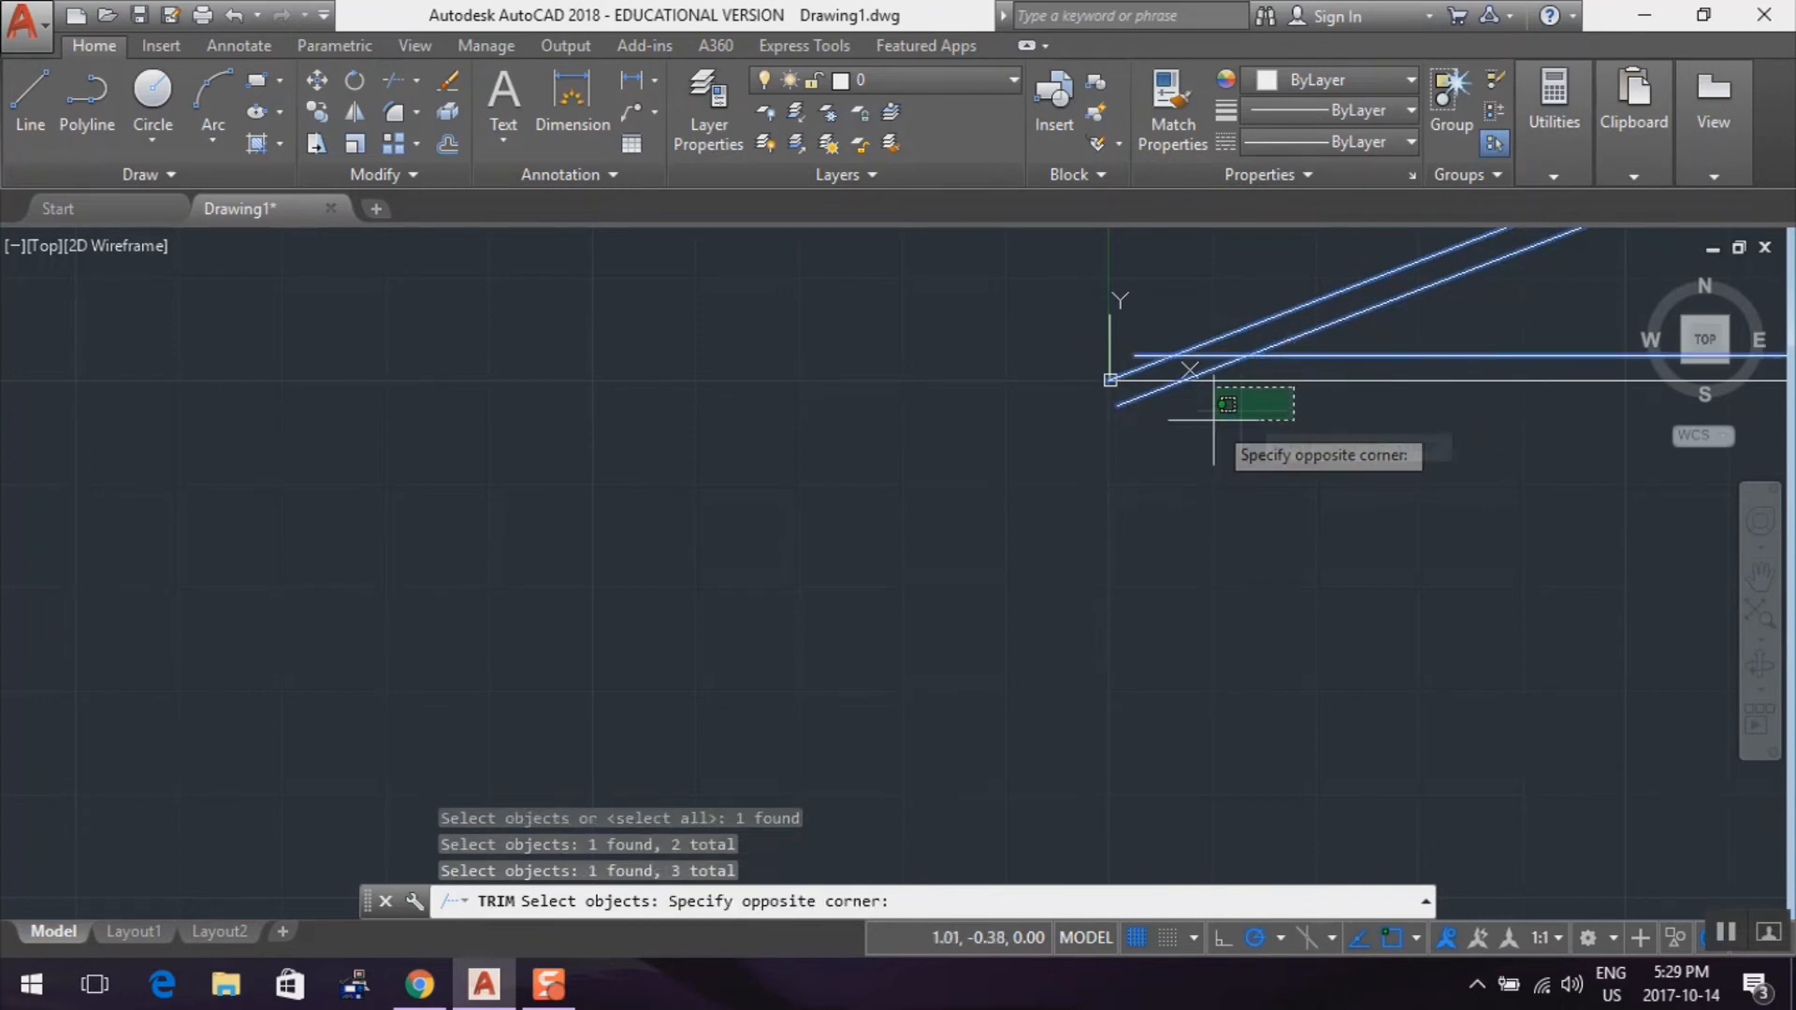
{"action": "left_click", "coordinate": [1316, 383]}
{"action": "left_click", "coordinate": [1316, 382]}
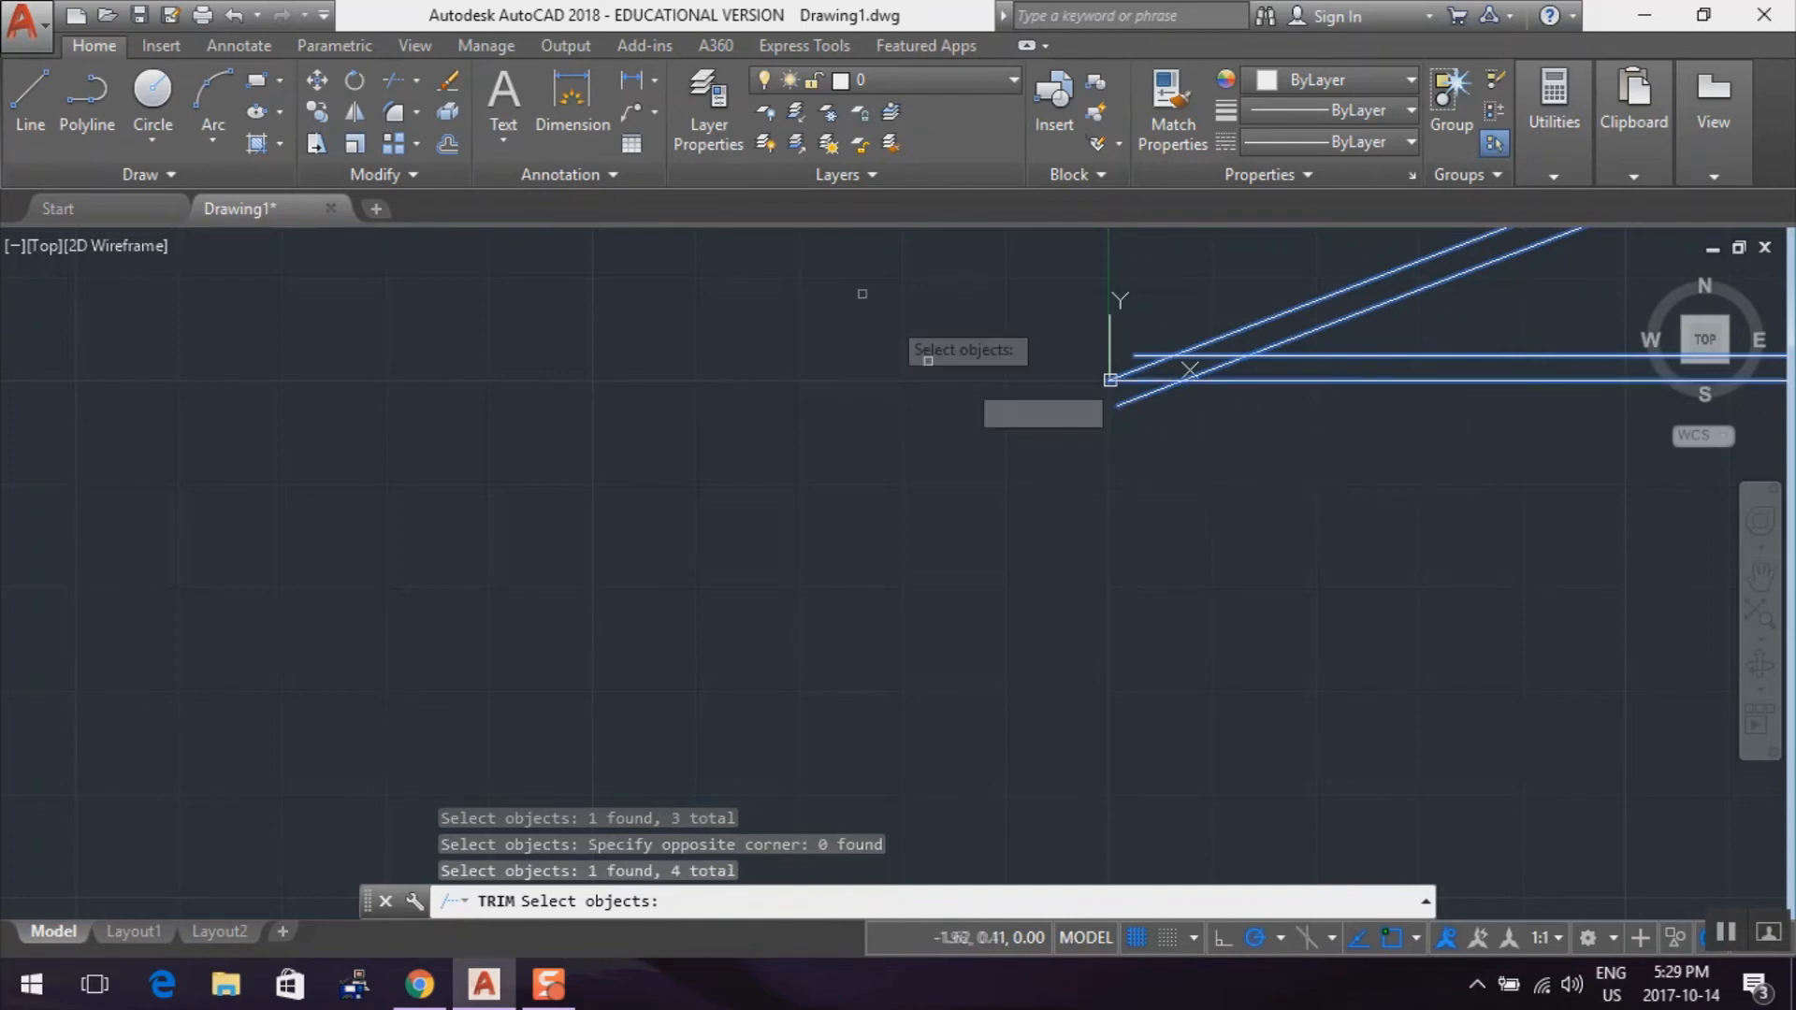
{"action": "key", "text": "Return"}
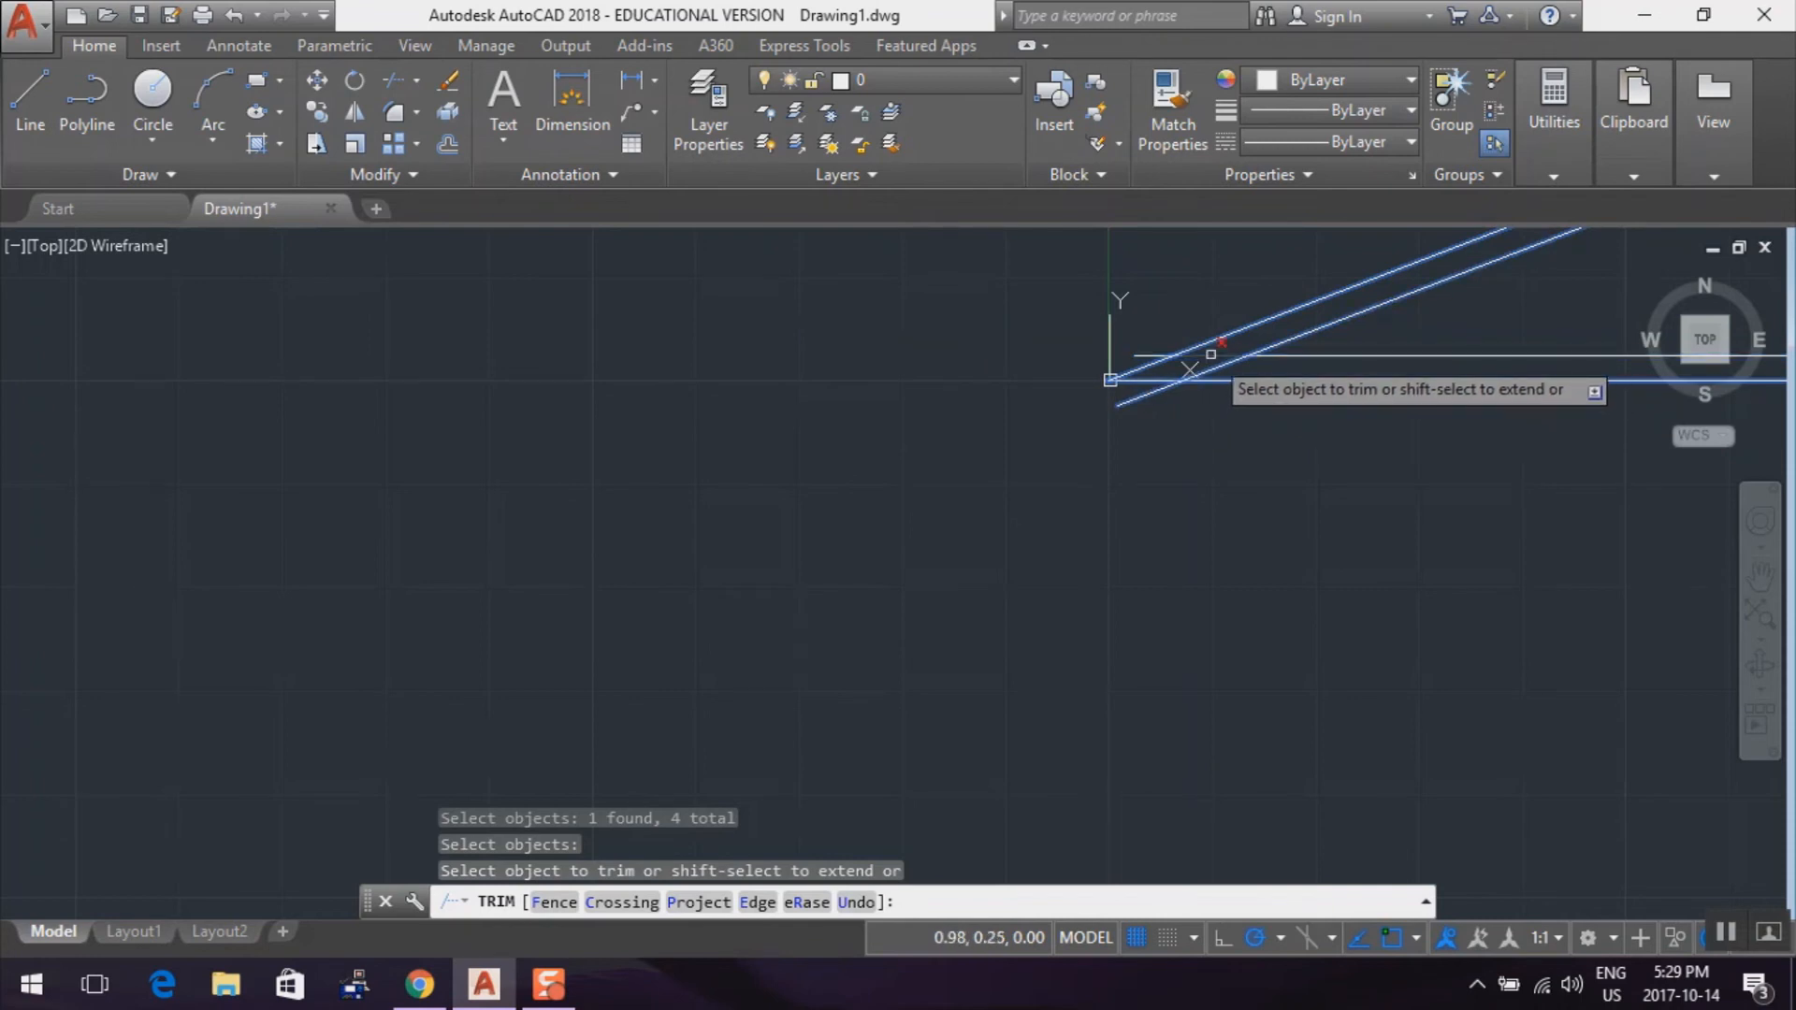
{"action": "left_click", "coordinate": [1210, 353]}
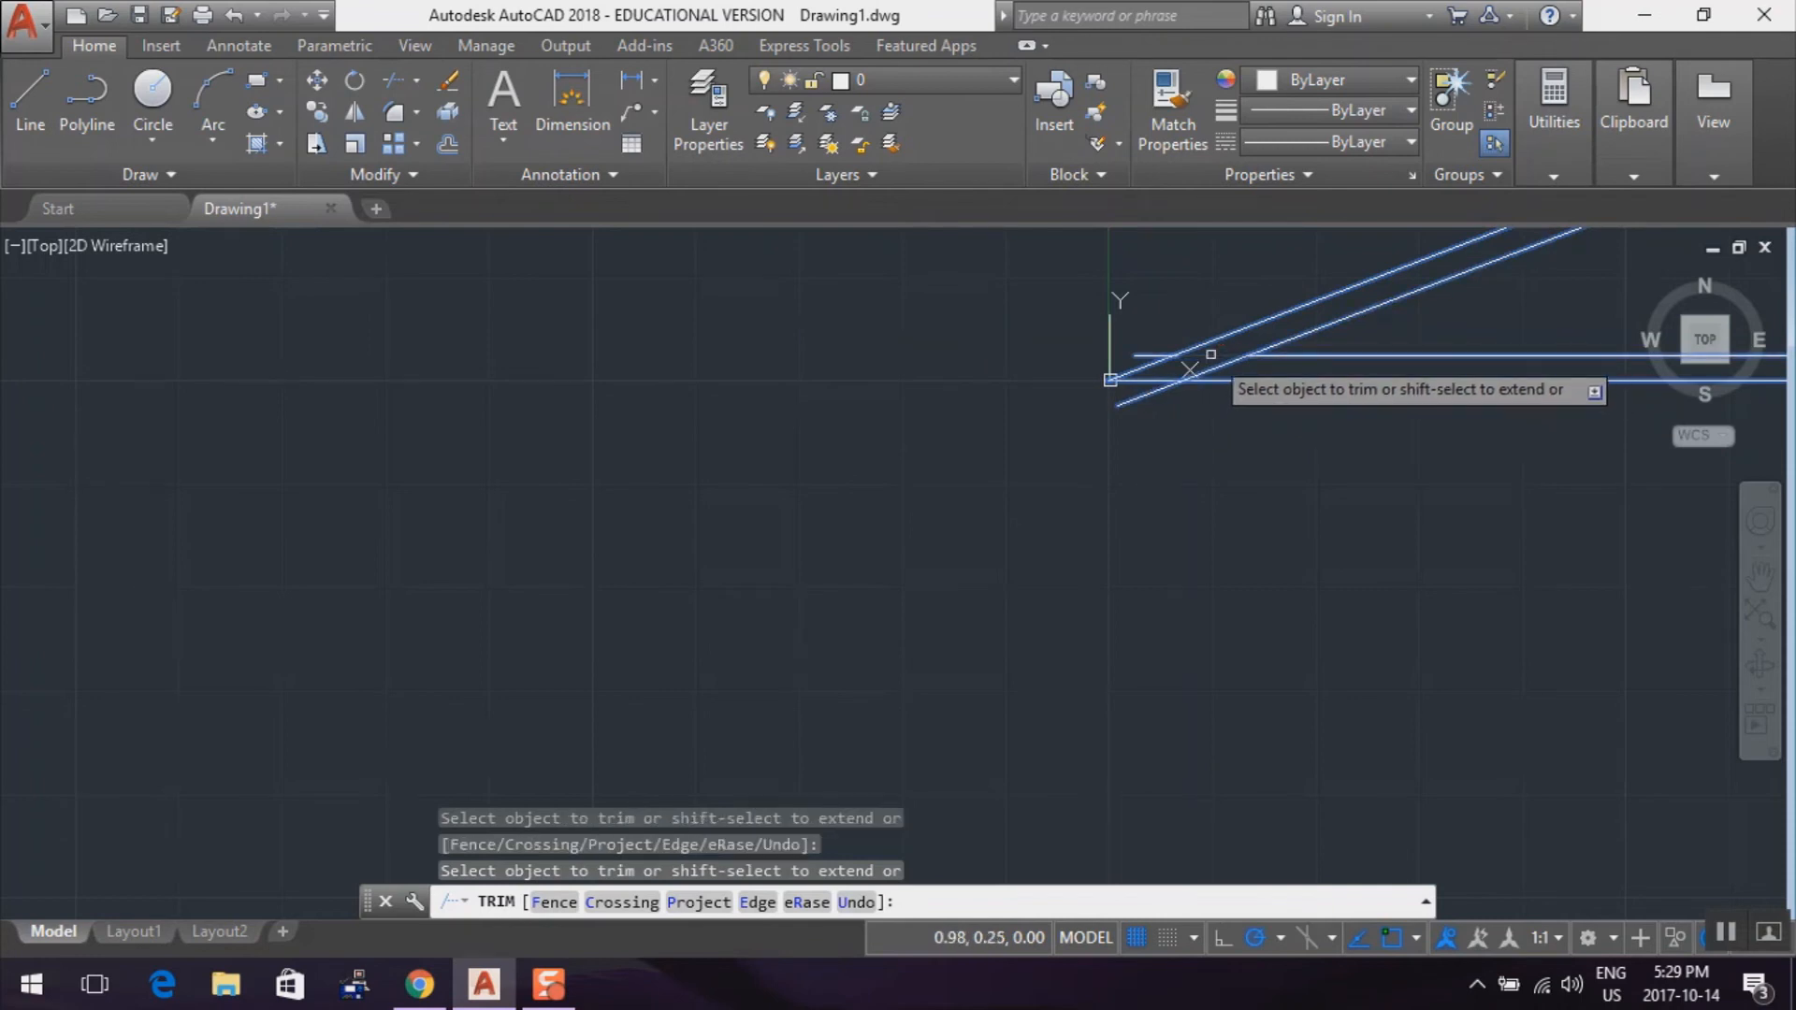
{"action": "left_click", "coordinate": [1150, 354]}
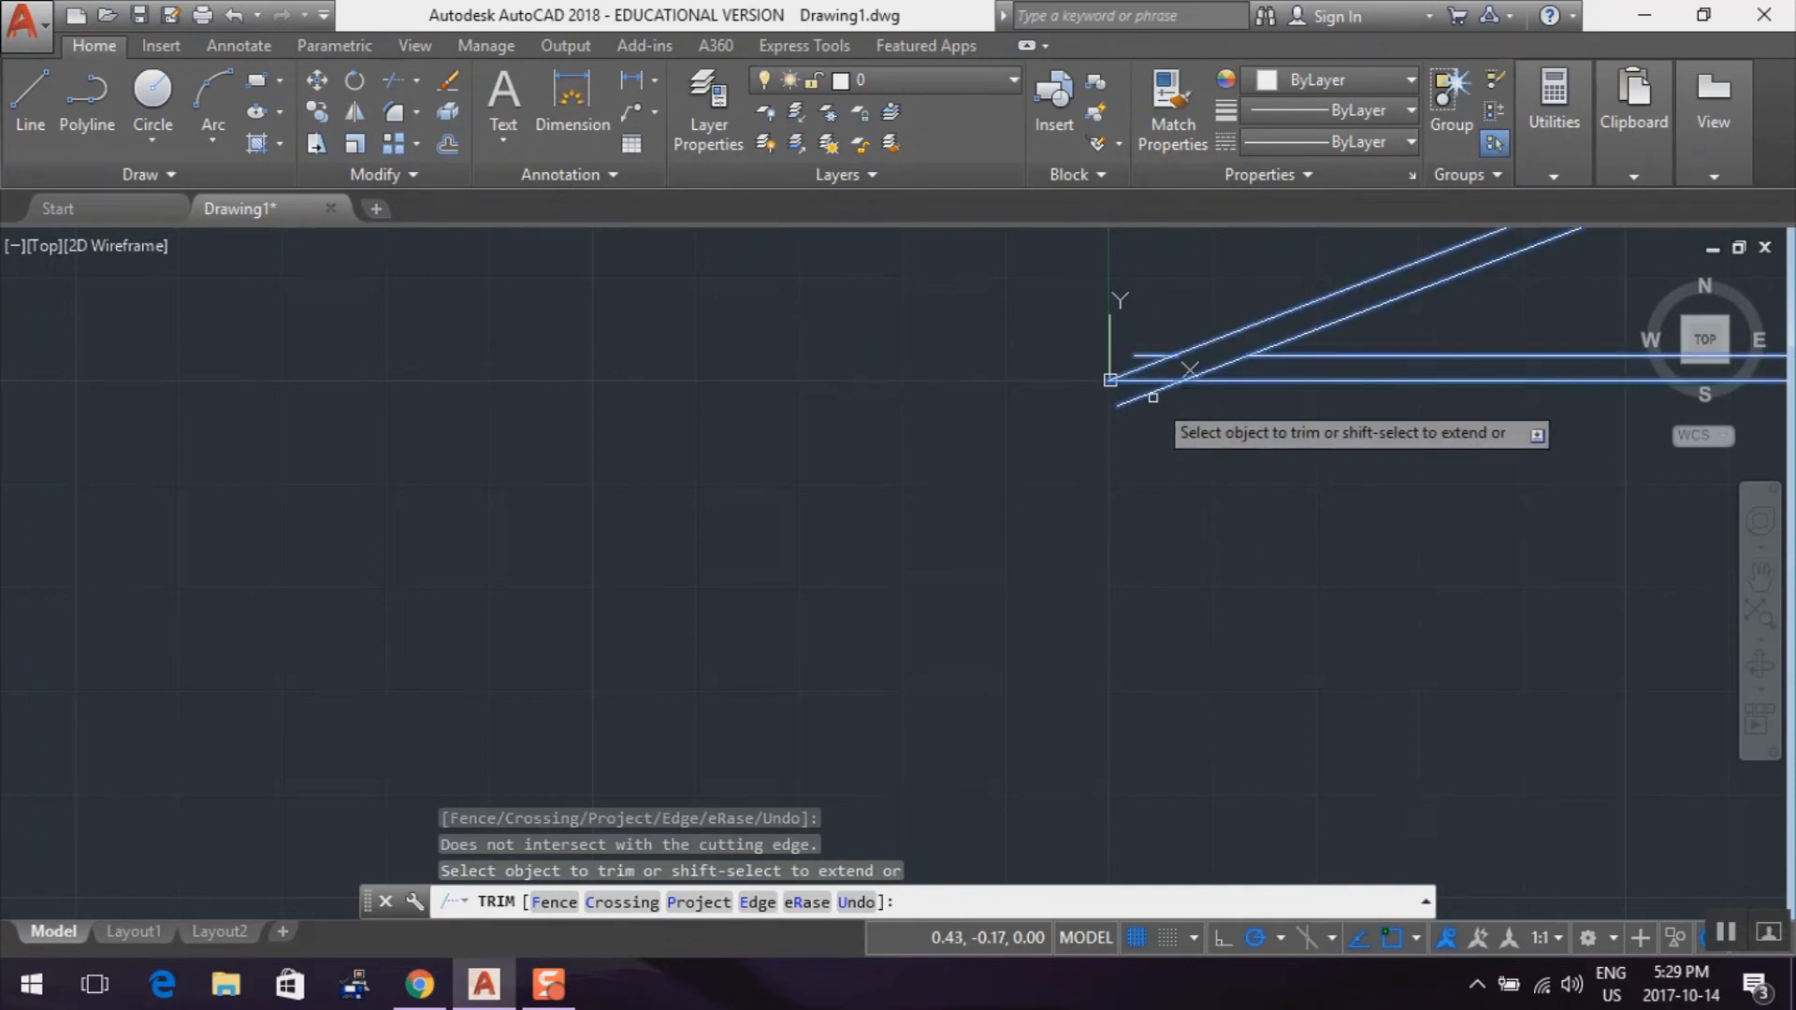
{"action": "left_click", "coordinate": [1147, 391]}
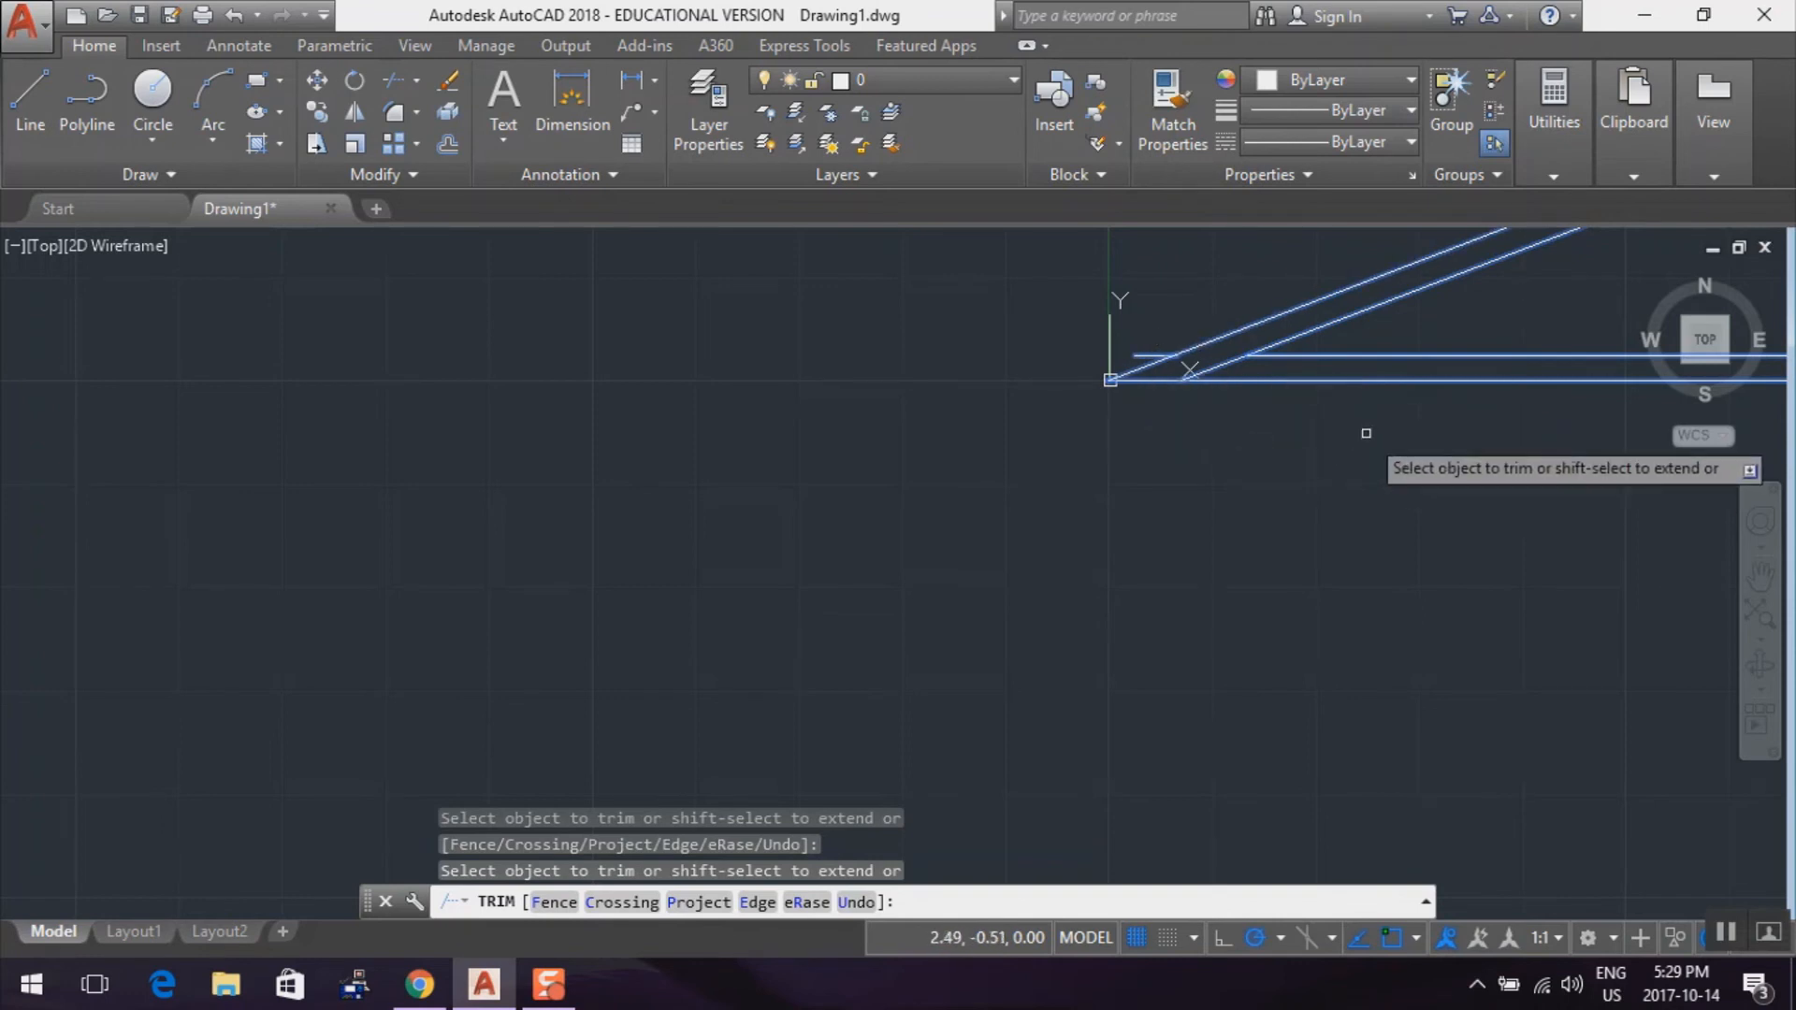
{"action": "key", "text": "Escape"}
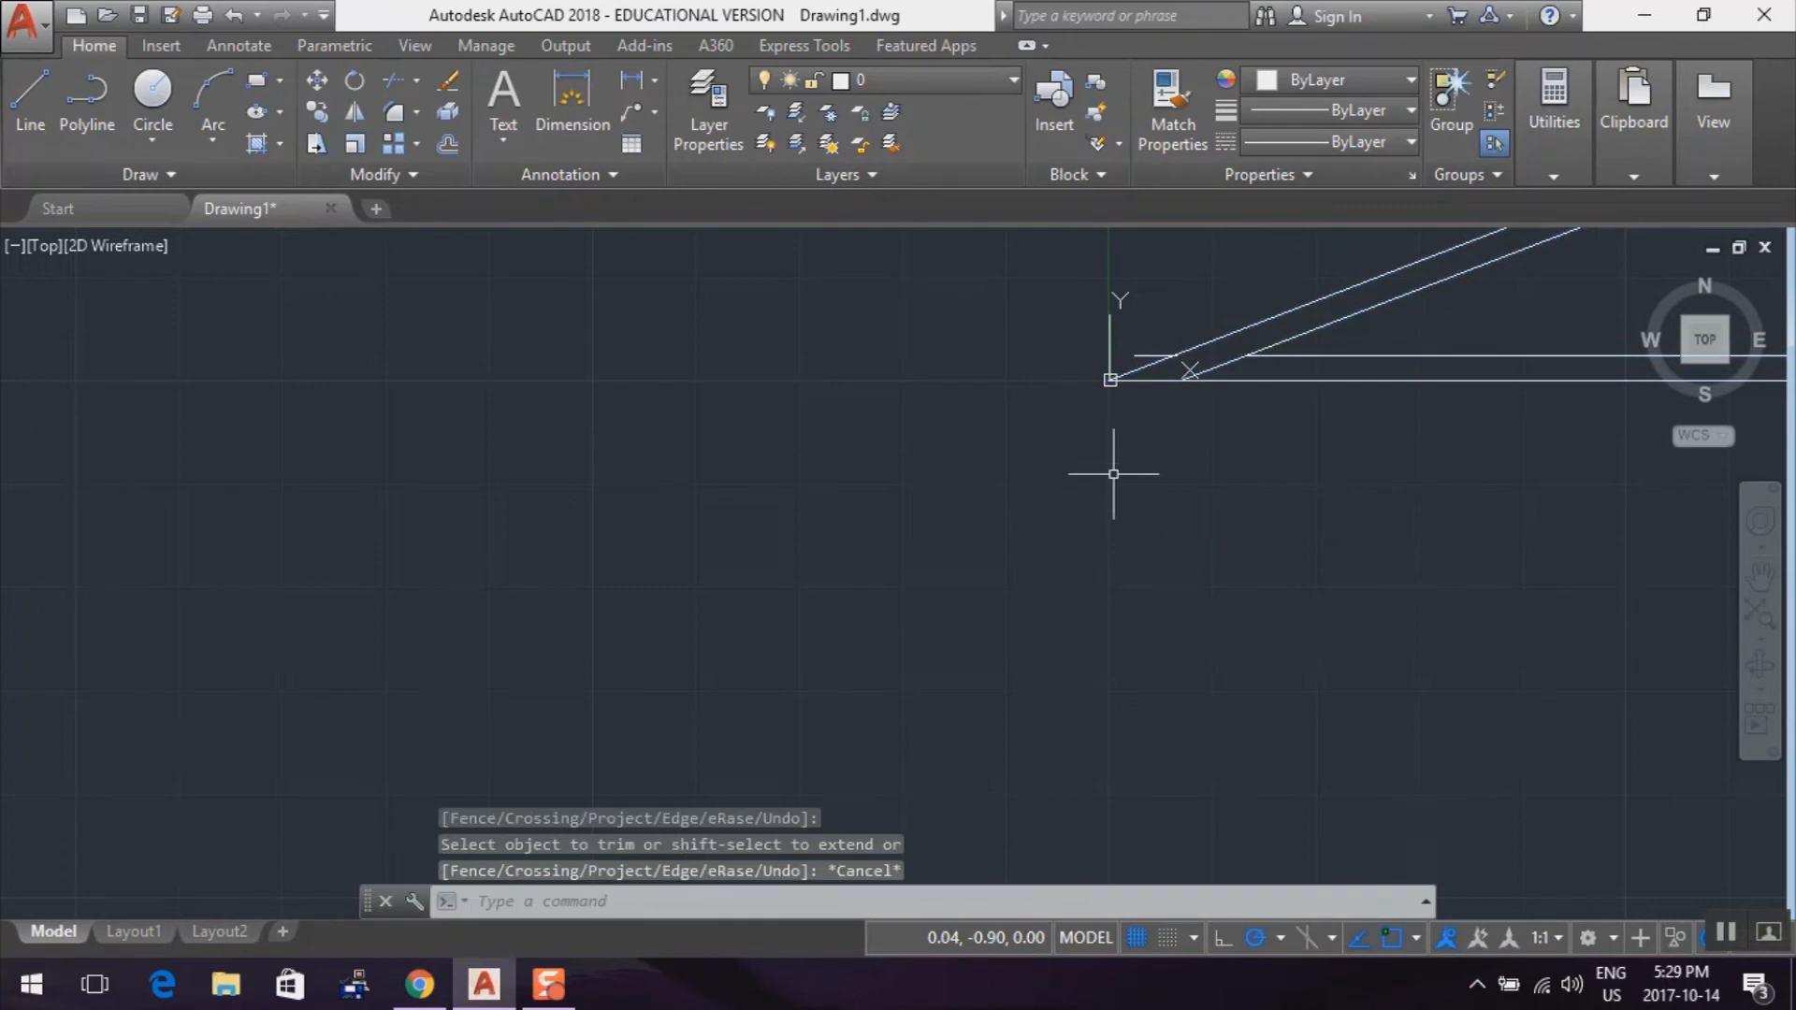
Erase the leftover stub of the upper bottom line outside the sloped lines at the truss's left corner
{"action": "left_click", "coordinate": [449, 80]}
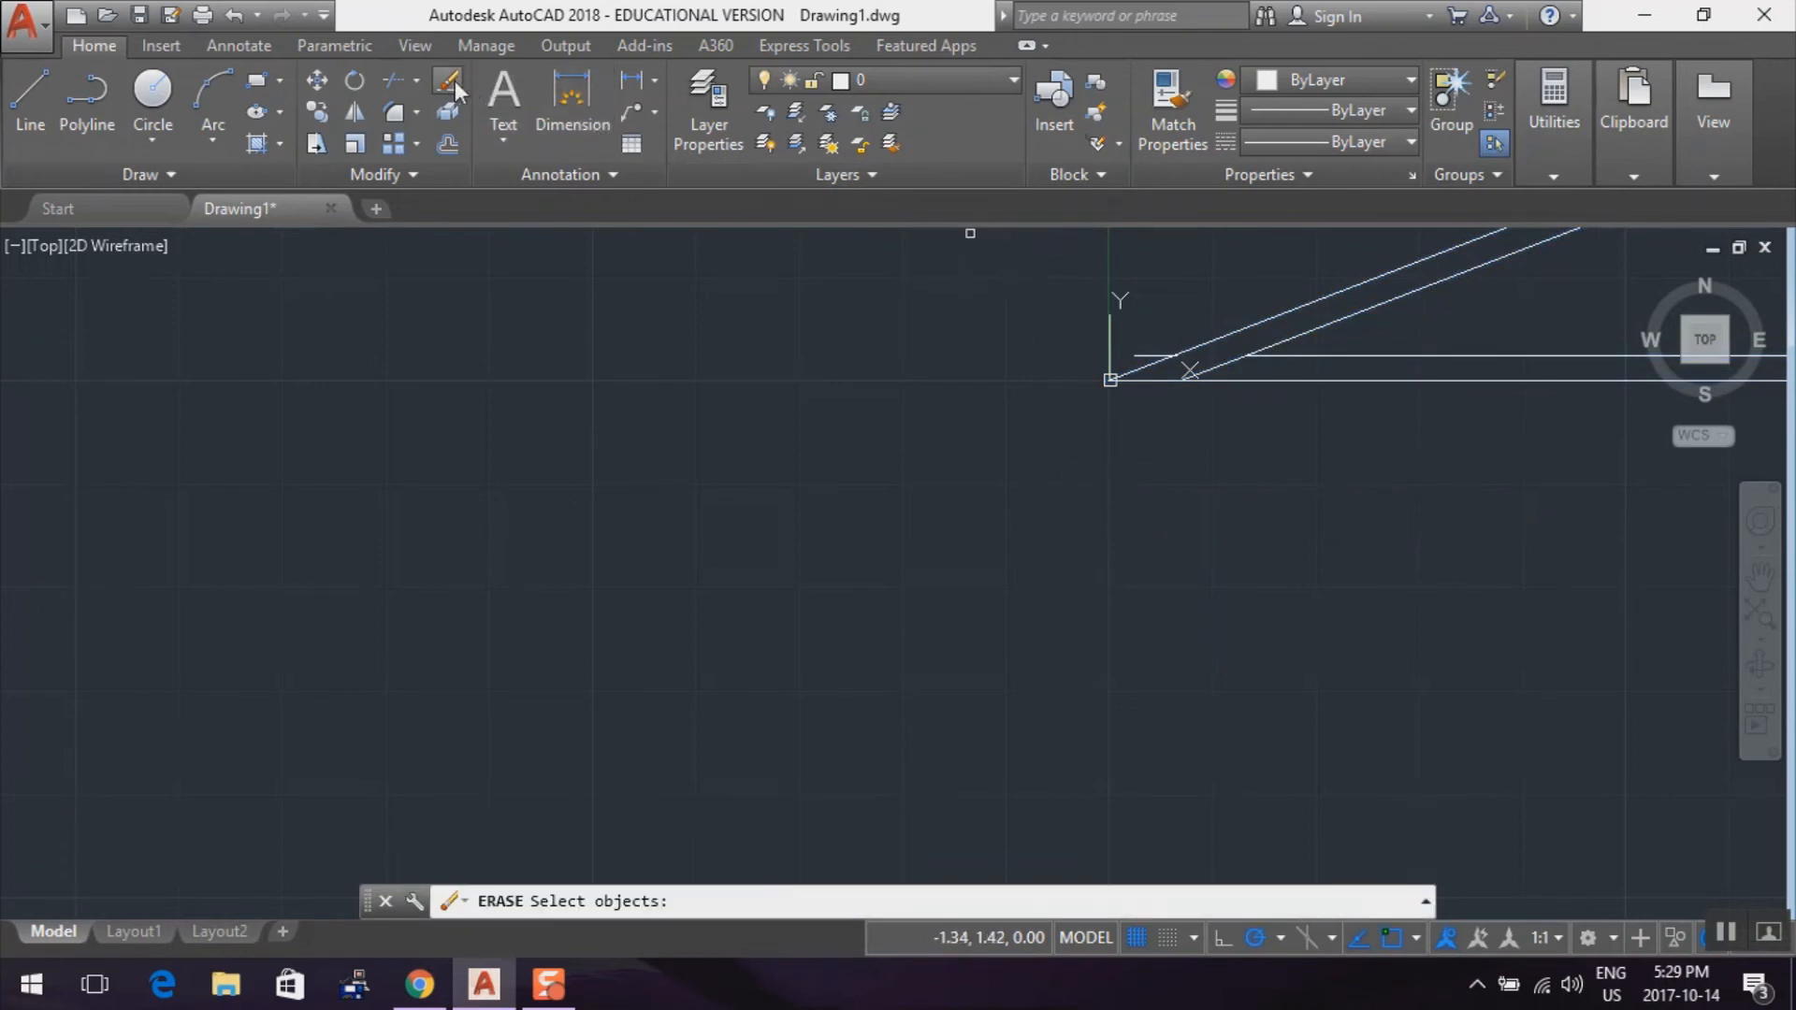
{"action": "left_click", "coordinate": [1145, 357]}
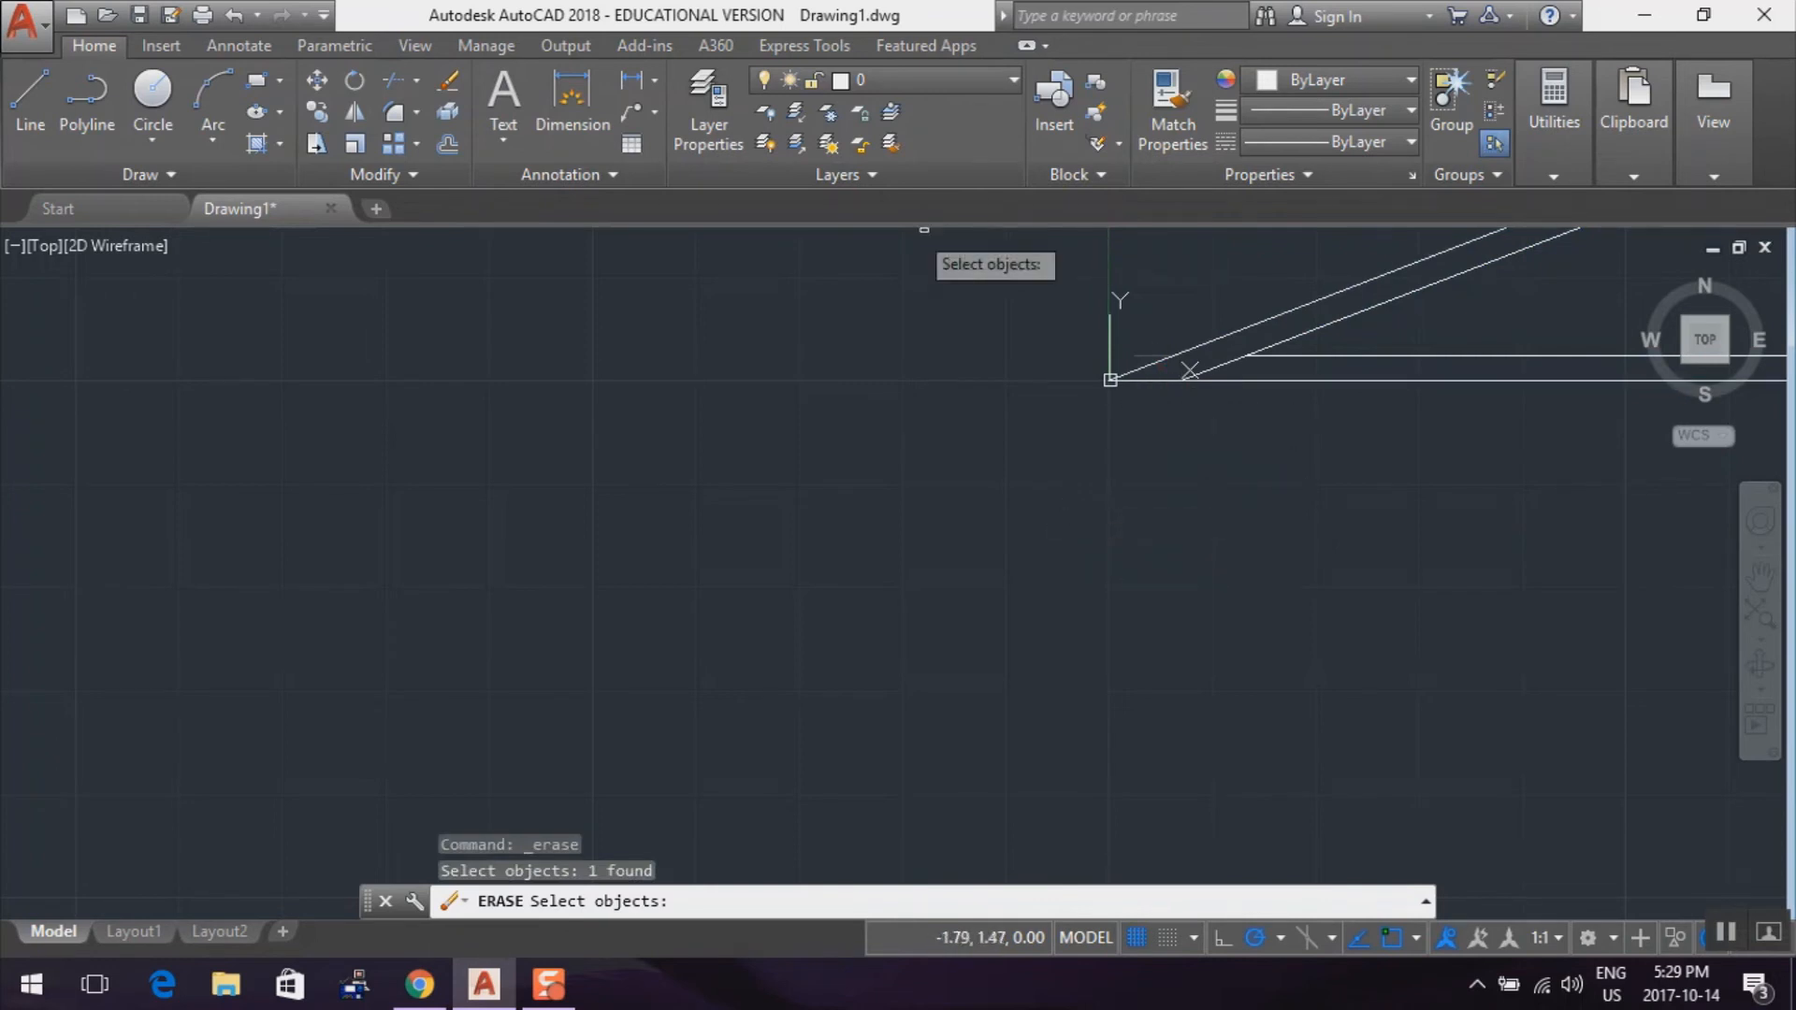
{"action": "key", "text": "Return"}
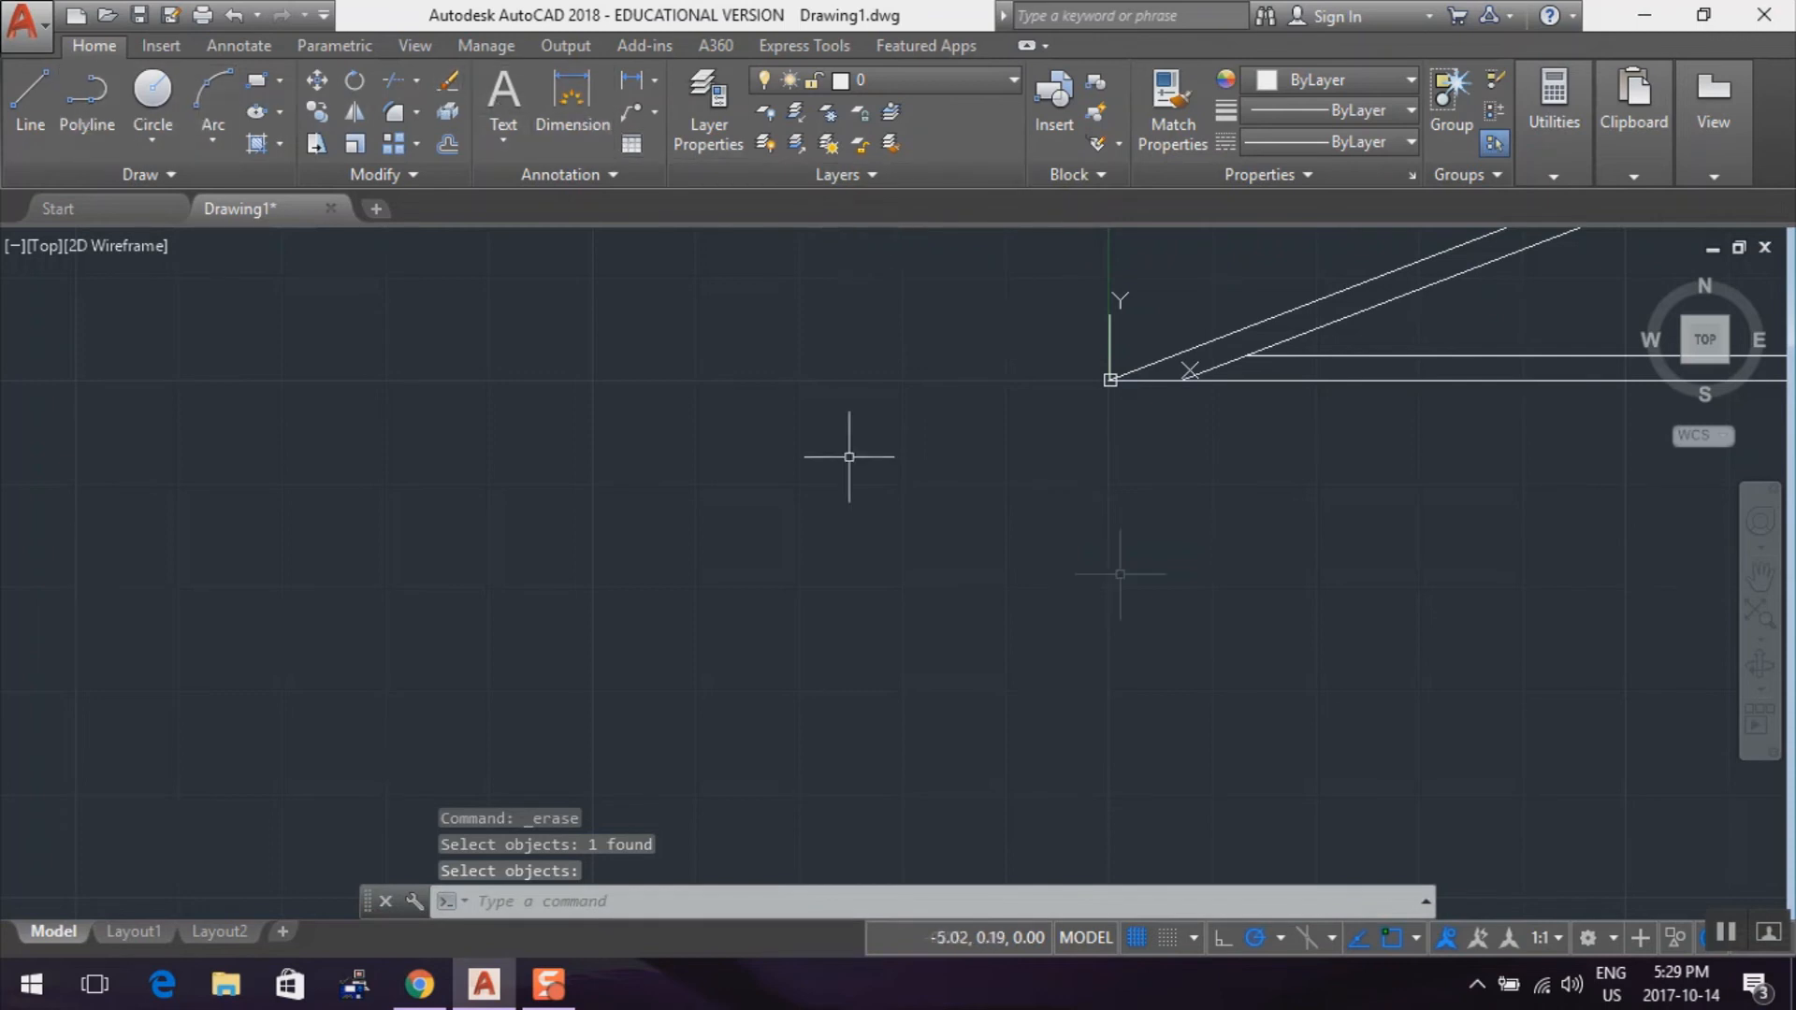
At the truss's right corner, trim the upper bottom line between the sloped lines and the lower sloped line's overhang, using all four lines as cutting edges
{"action": "mouse_move", "coordinate": [1509, 475]}
{"action": "middle_mouse_down"}
{"action": "mouse_move", "coordinate": [1327, 553]}
{"action": "mouse_move", "coordinate": [758, 581]}
{"action": "middle_mouse_up"}
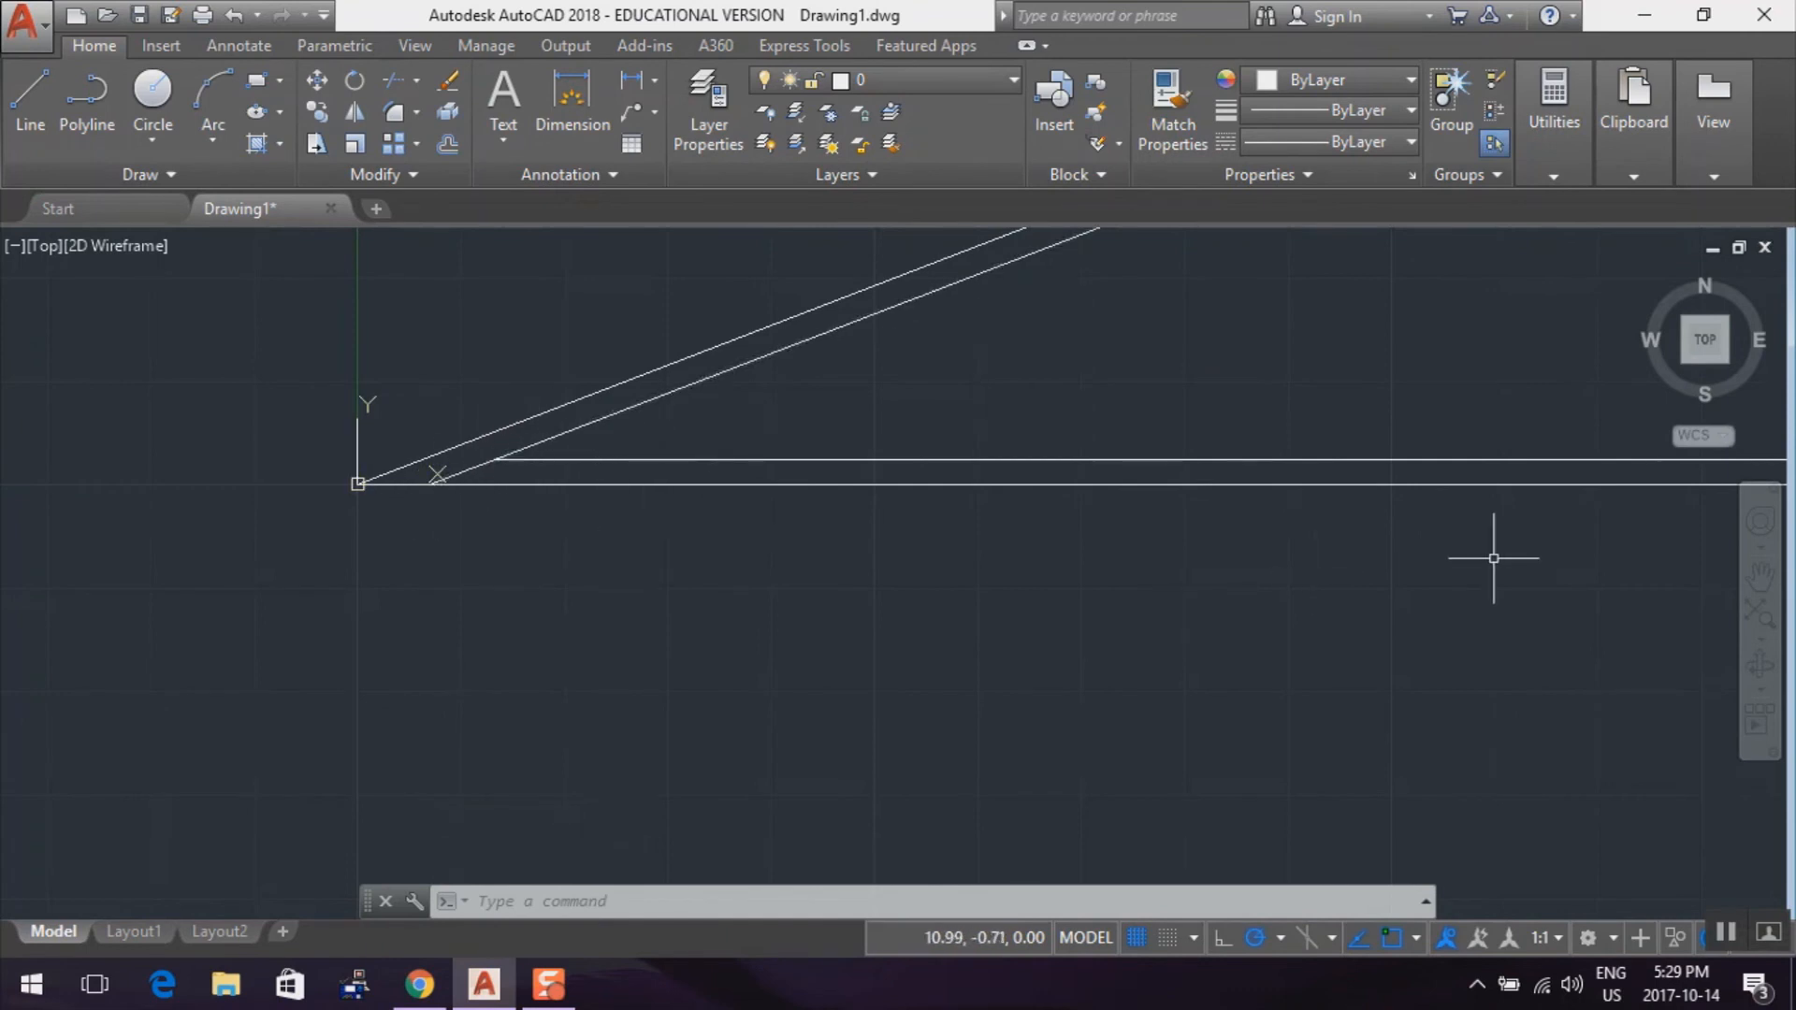
{"action": "scroll", "coordinate": [1494, 557], "scroll_direction": "down", "scroll_amount": 2}
{"action": "mouse_move", "coordinate": [1579, 608]}
{"action": "middle_mouse_down"}
{"action": "mouse_move", "coordinate": [617, 634]}
{"action": "mouse_move", "coordinate": [682, 633]}
{"action": "middle_mouse_up"}
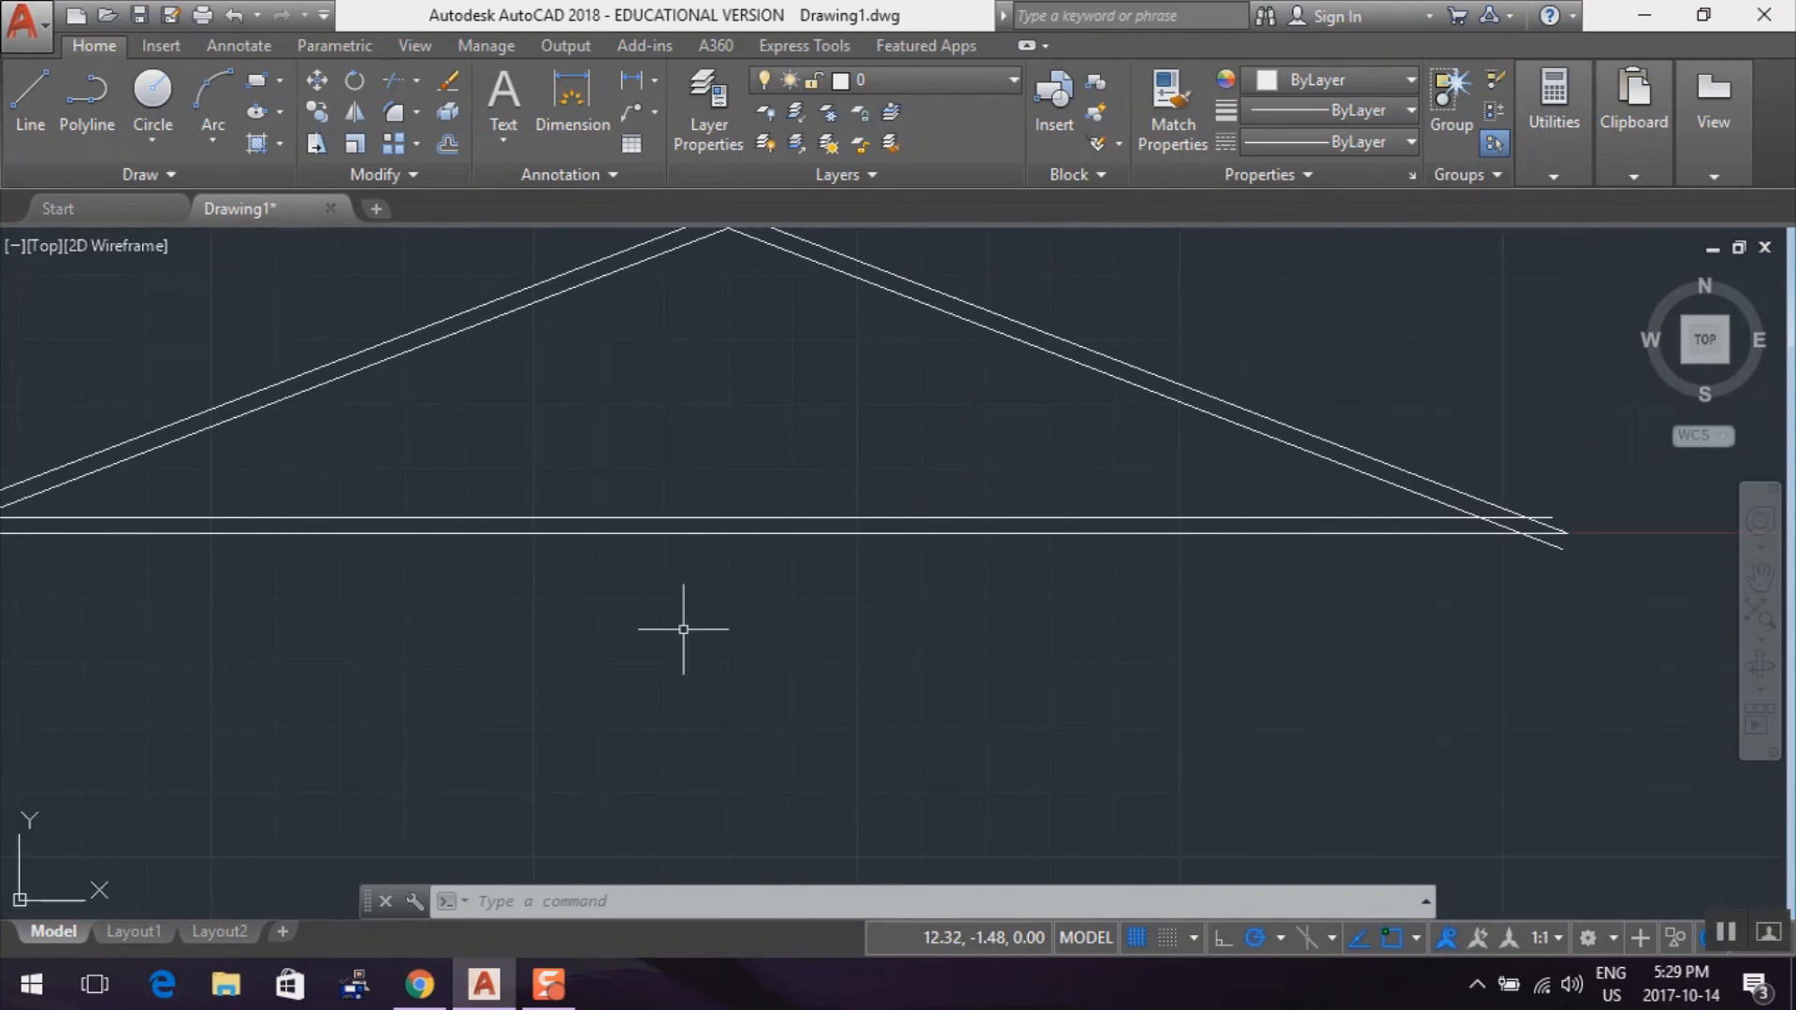
{"action": "middle_click_drag", "start_coordinate": [1542, 606], "coordinate": [1351, 646]}
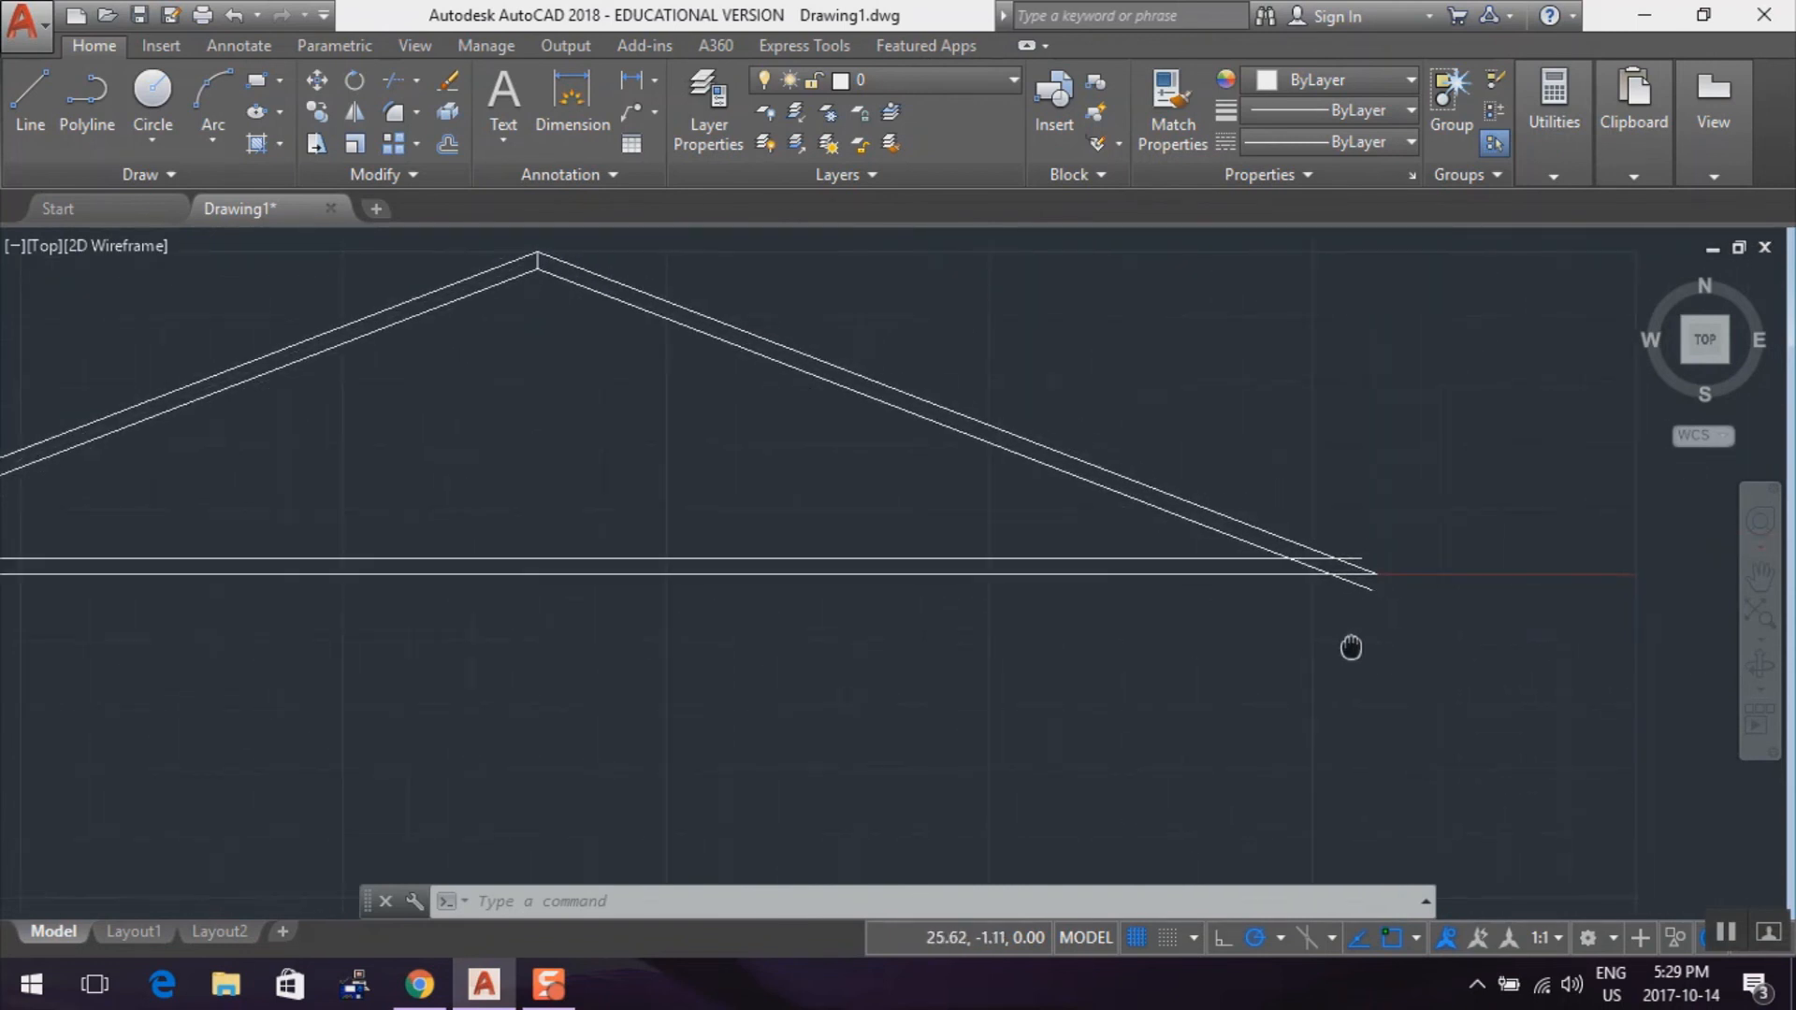
{"action": "left_click", "coordinate": [387, 80]}
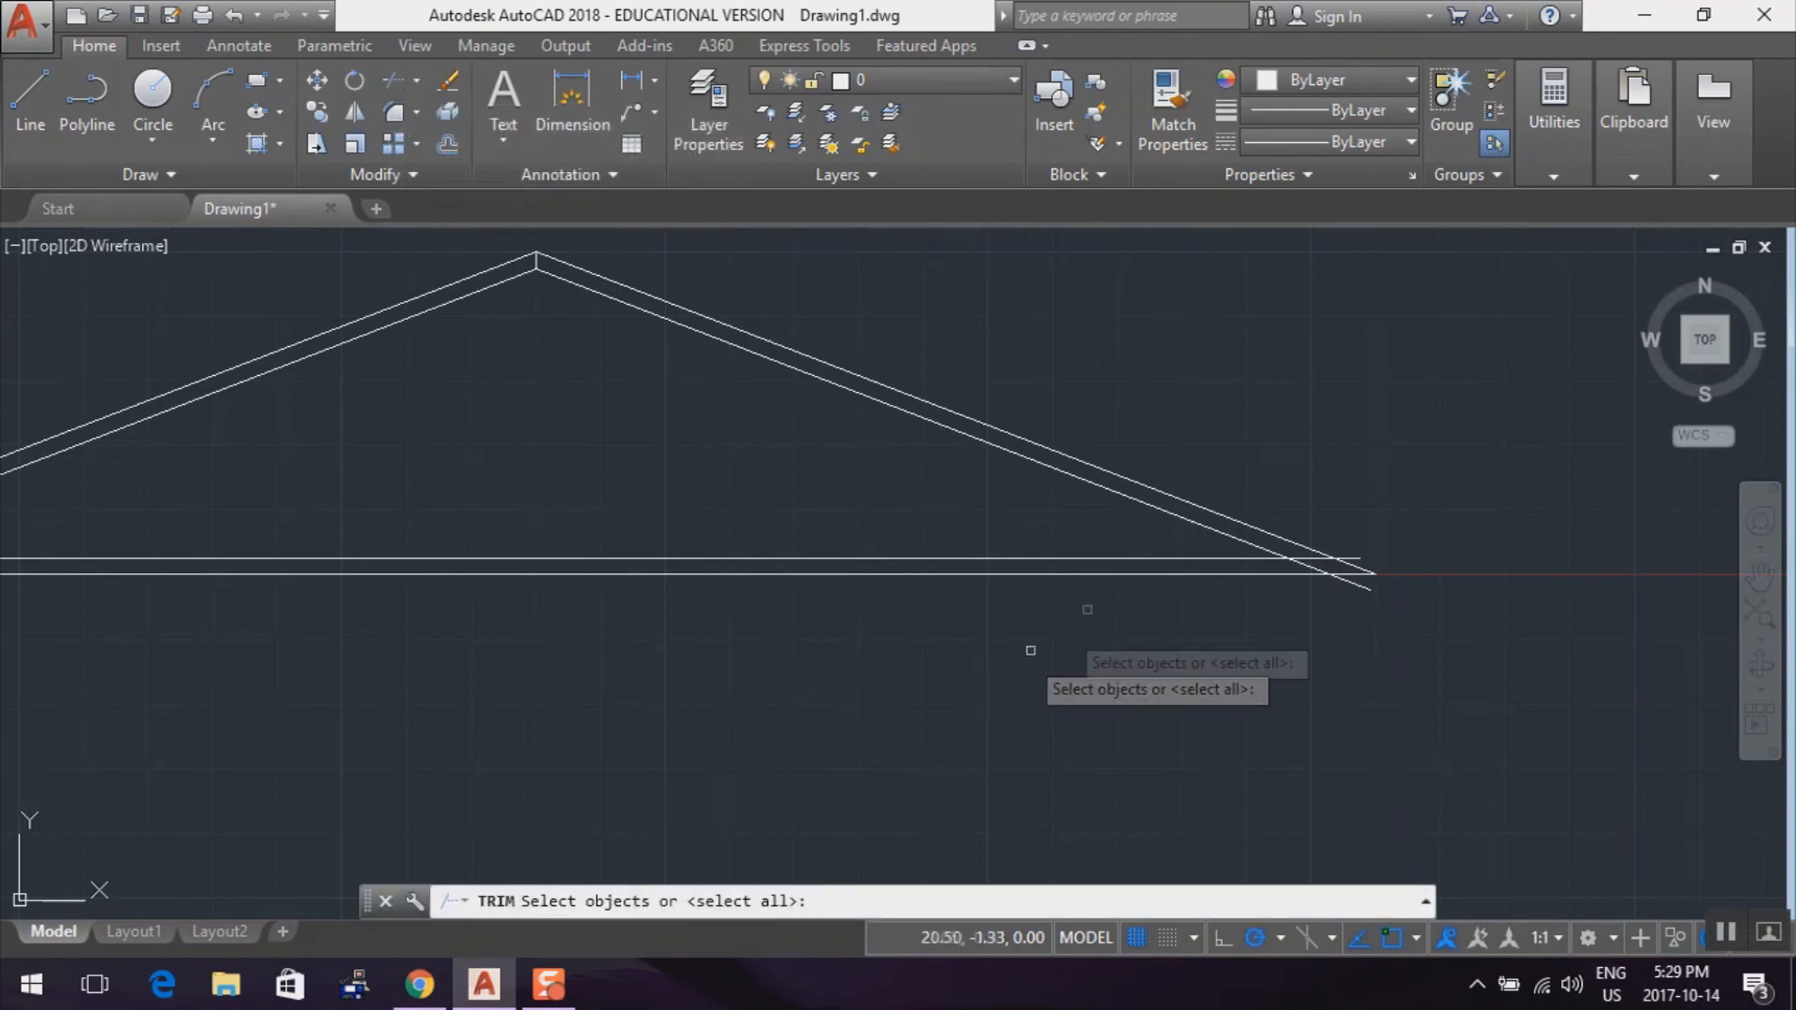
{"action": "left_click", "coordinate": [1208, 555]}
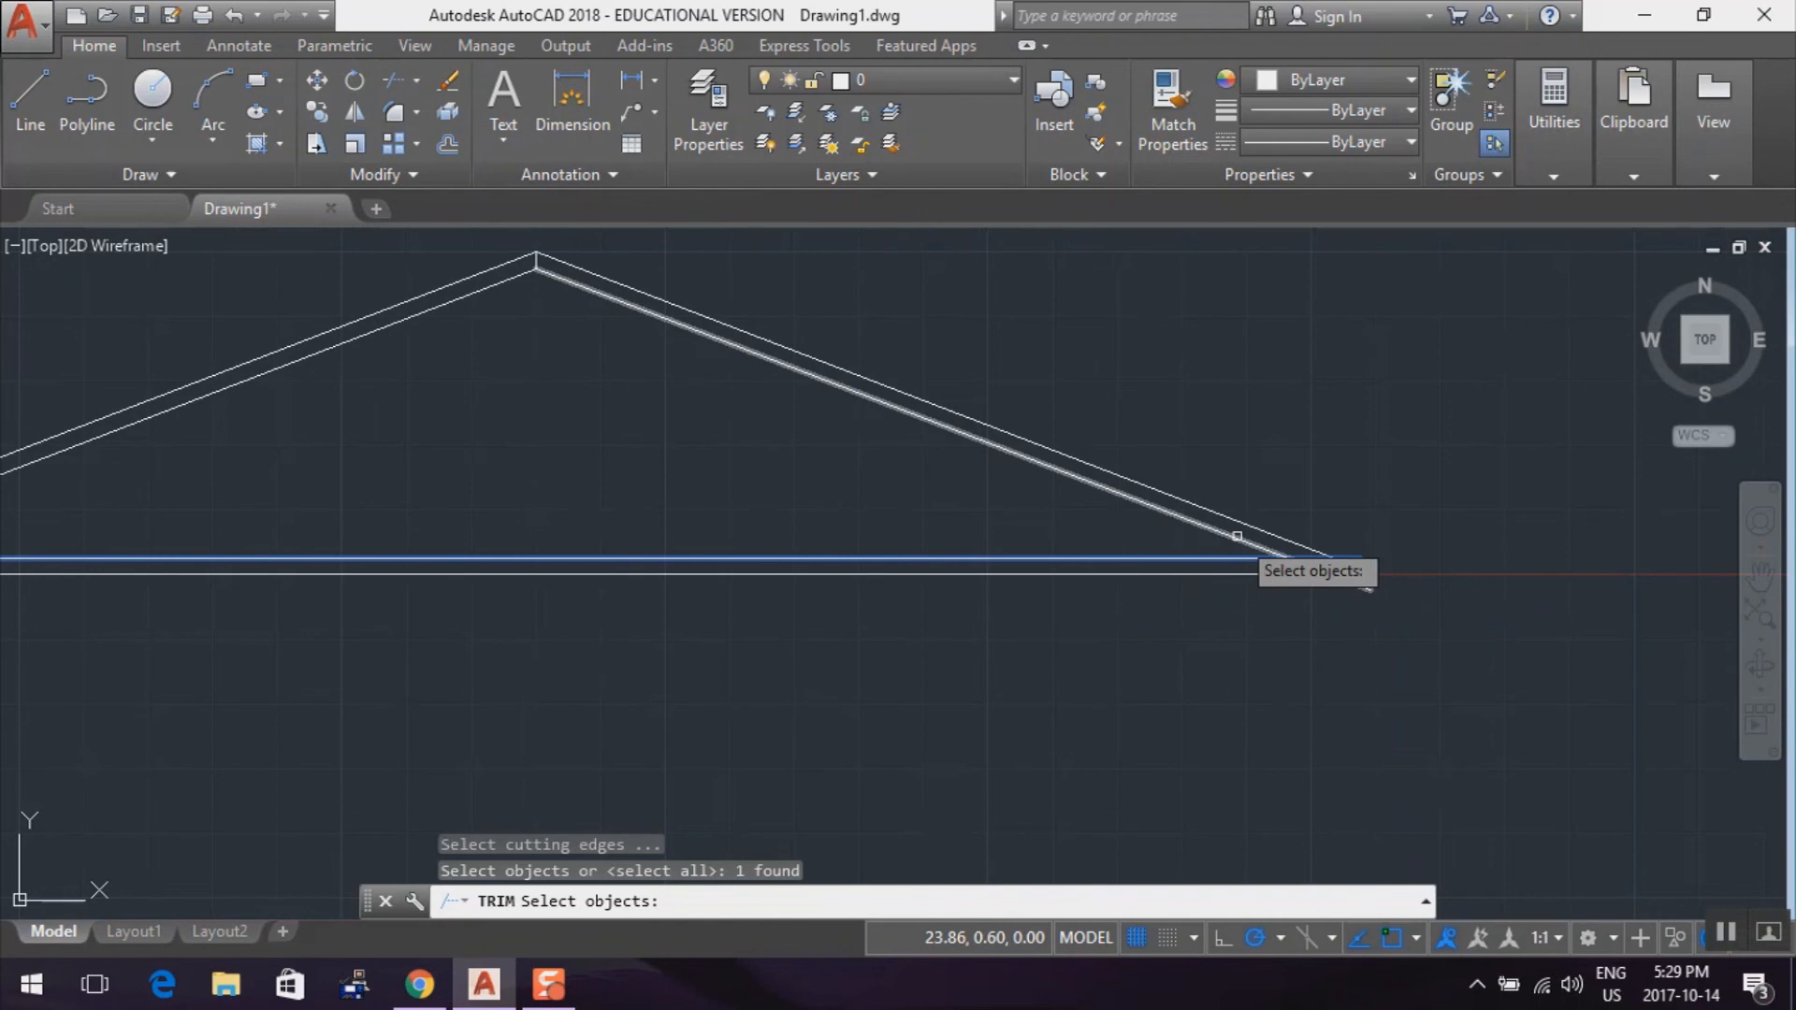
{"action": "left_click", "coordinate": [1236, 537]}
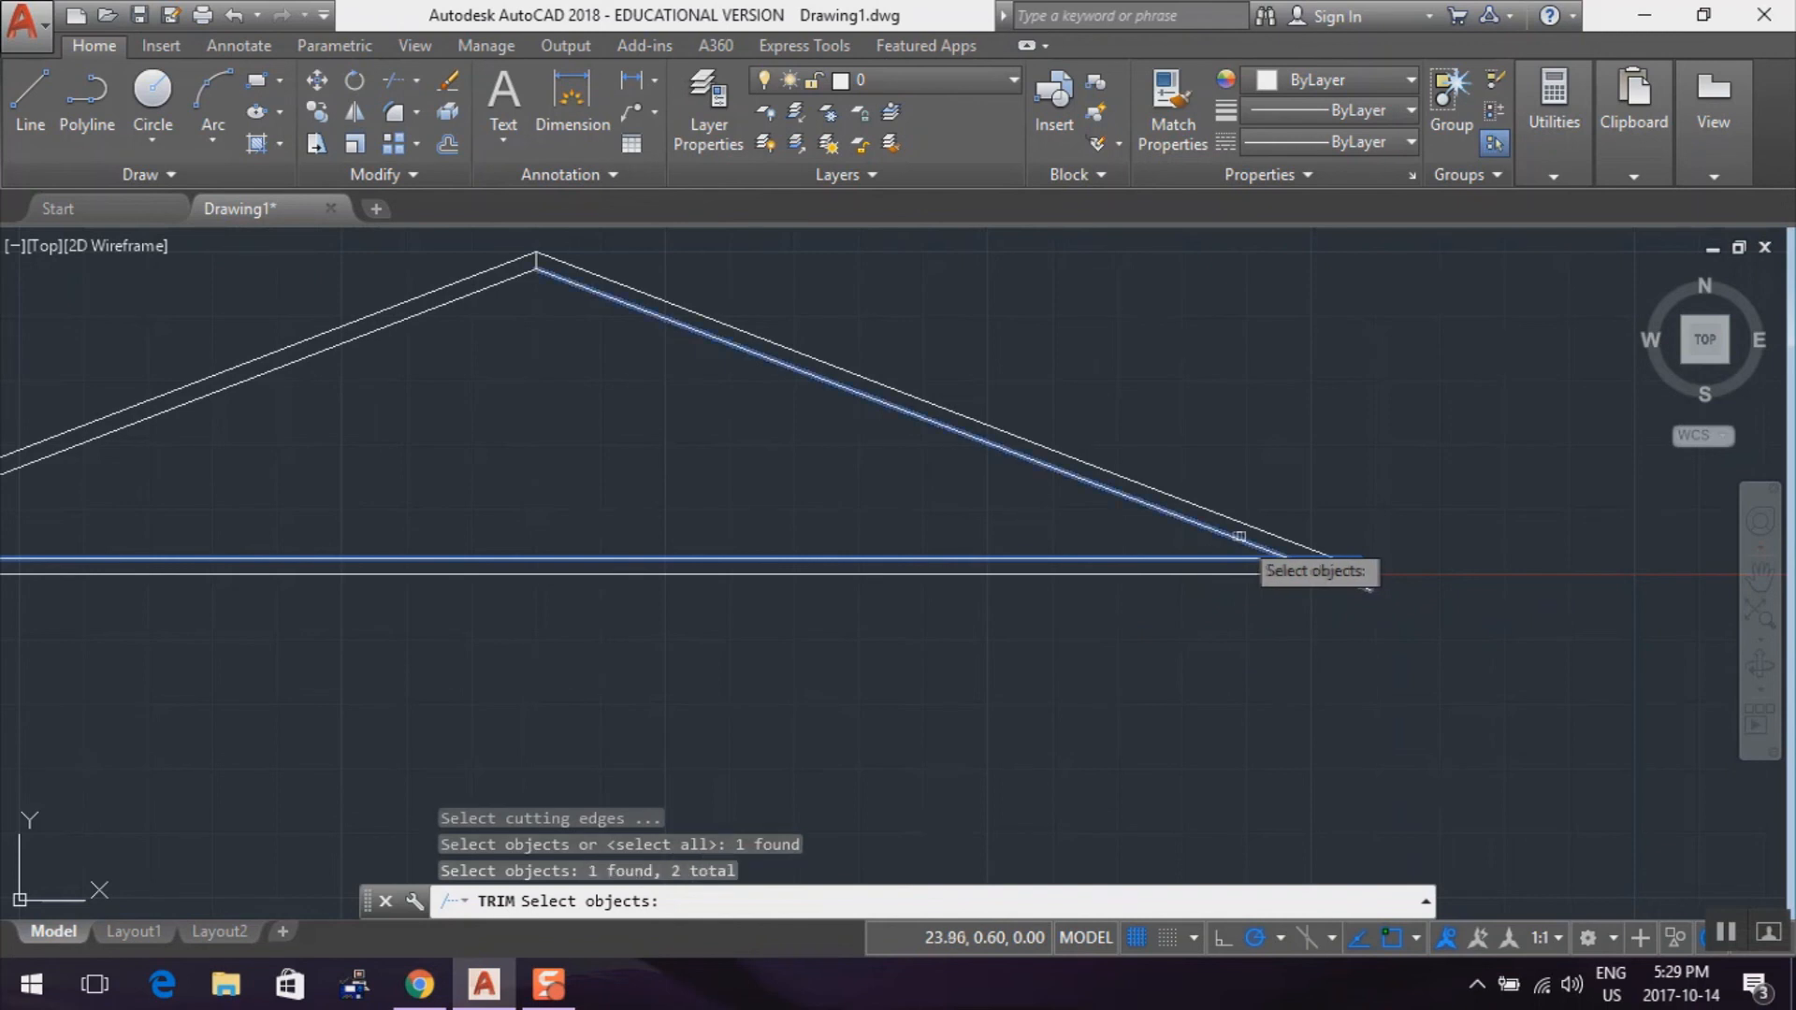
{"action": "left_click", "coordinate": [1307, 546]}
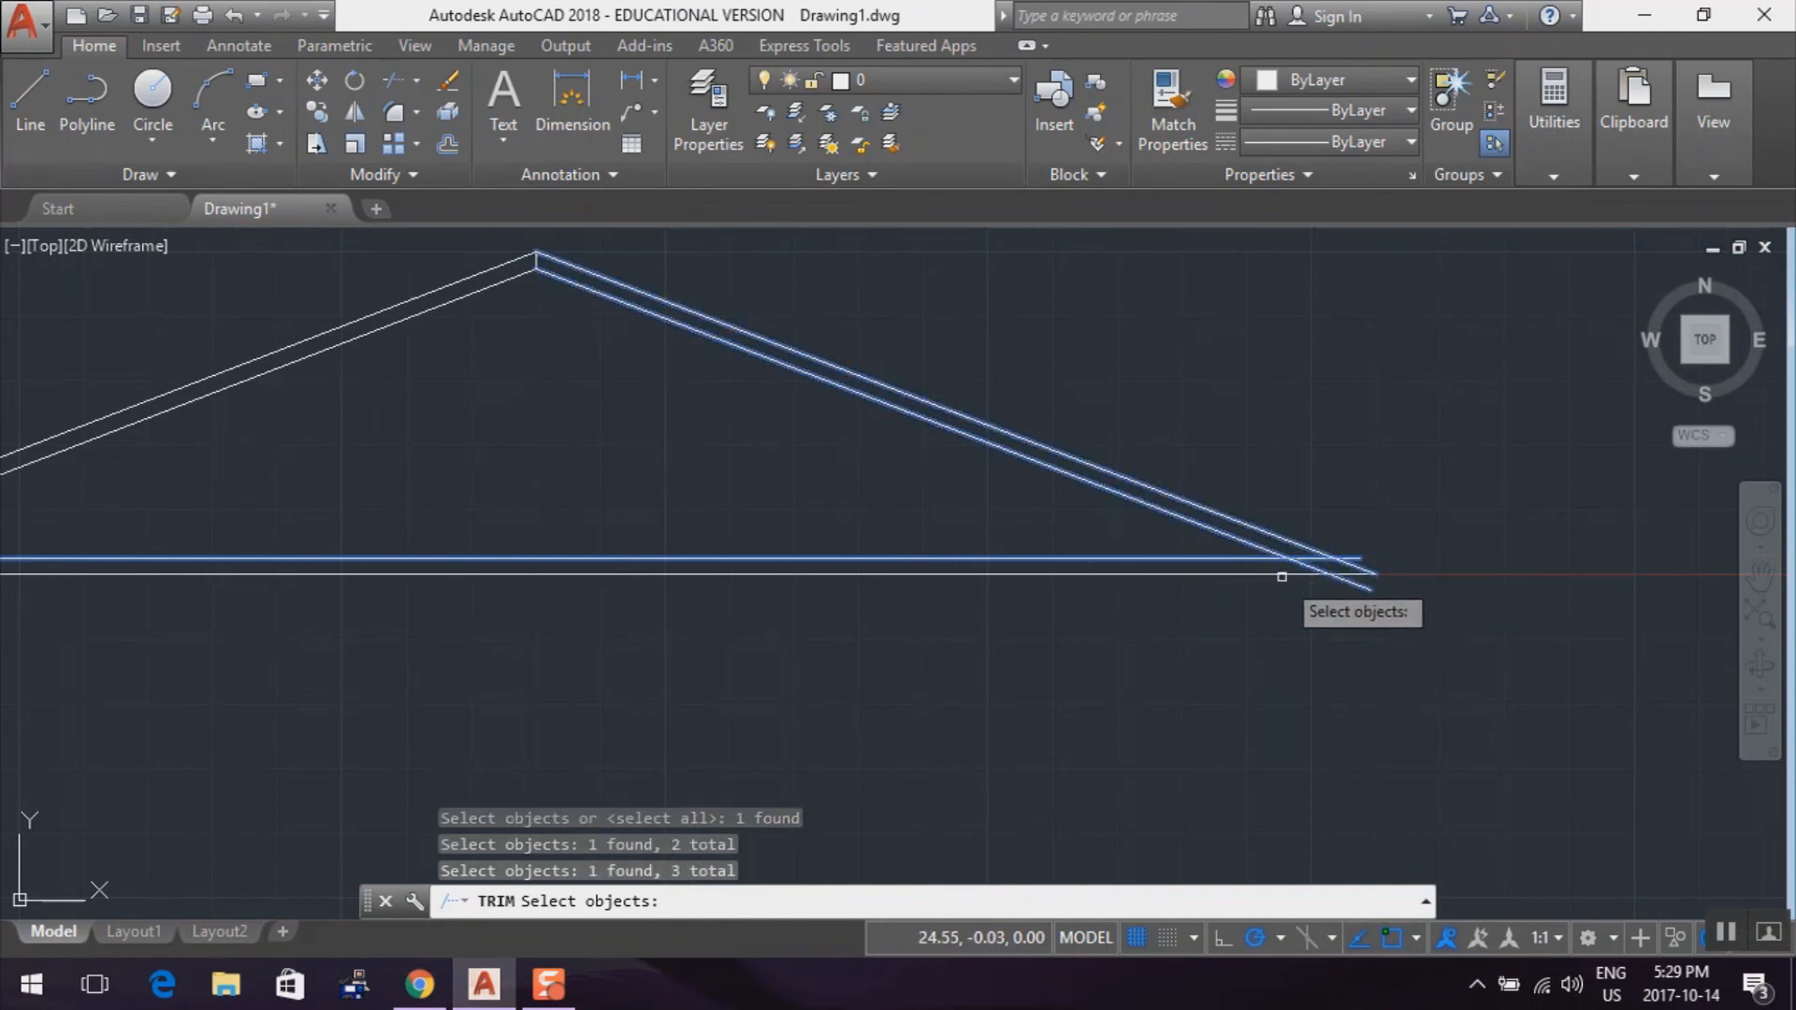
{"action": "left_click", "coordinate": [1282, 576]}
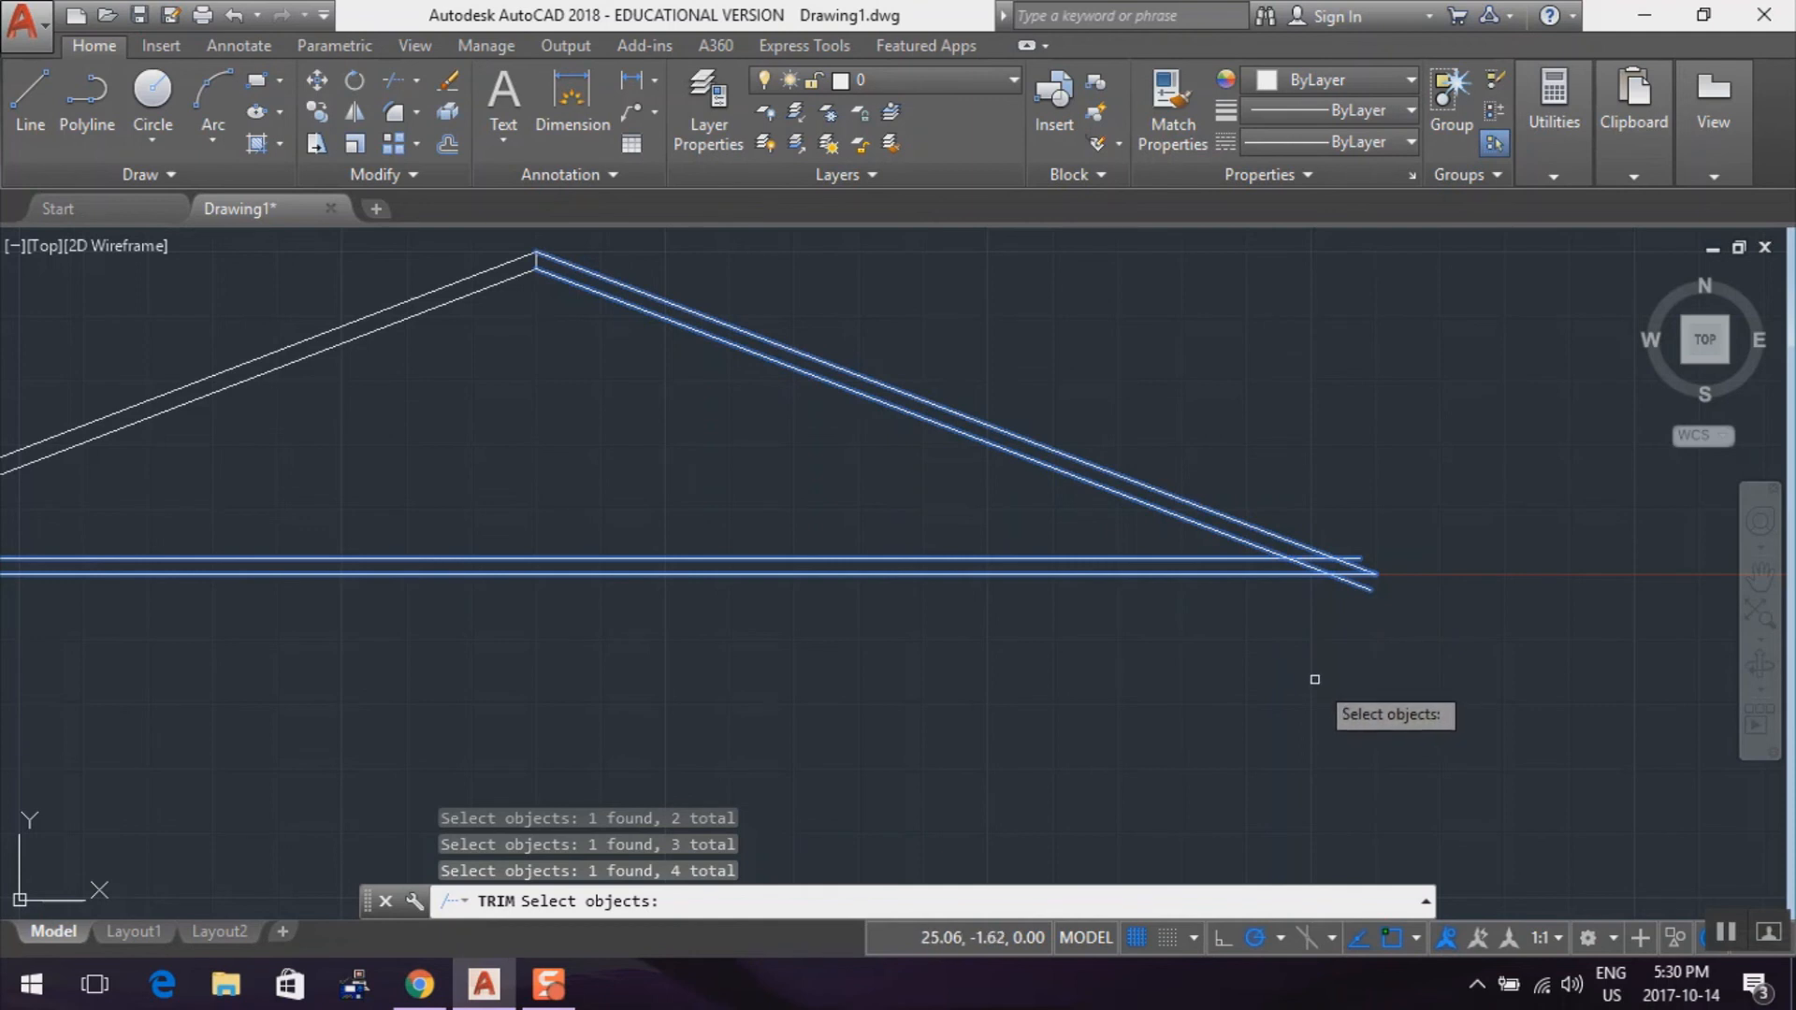
{"action": "key", "text": "Return"}
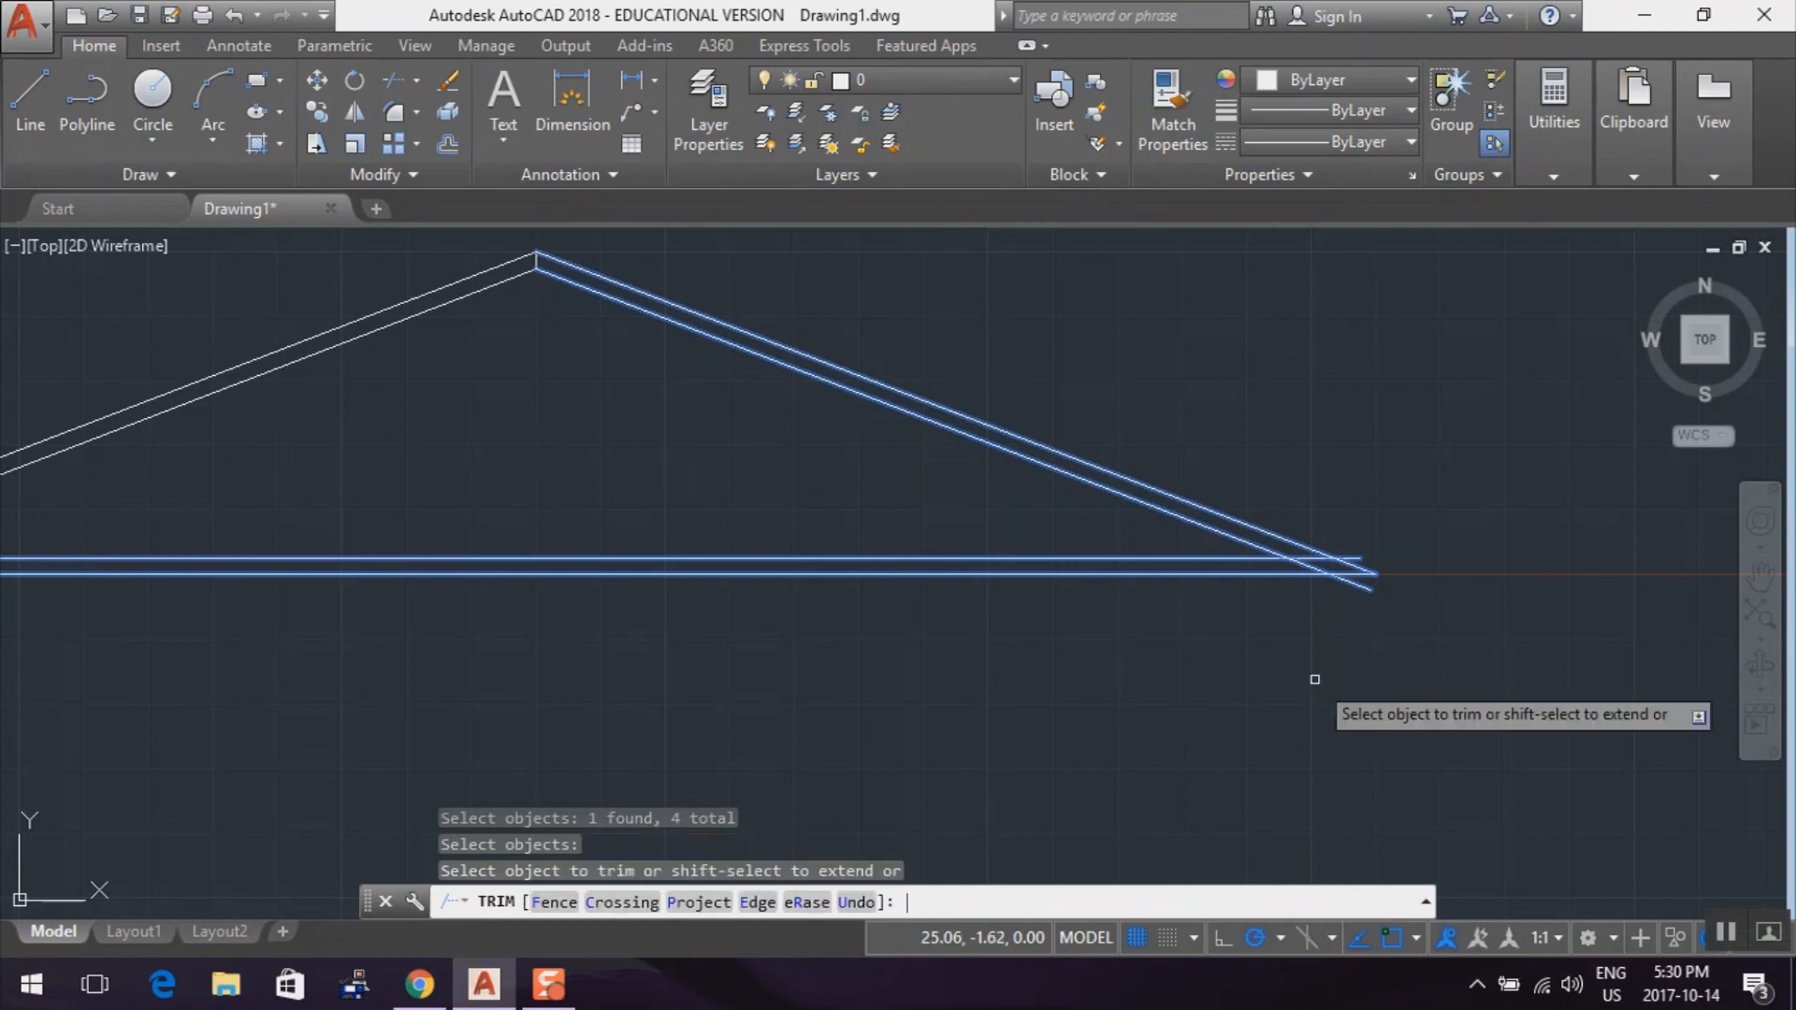
{"action": "left_click", "coordinate": [1313, 557]}
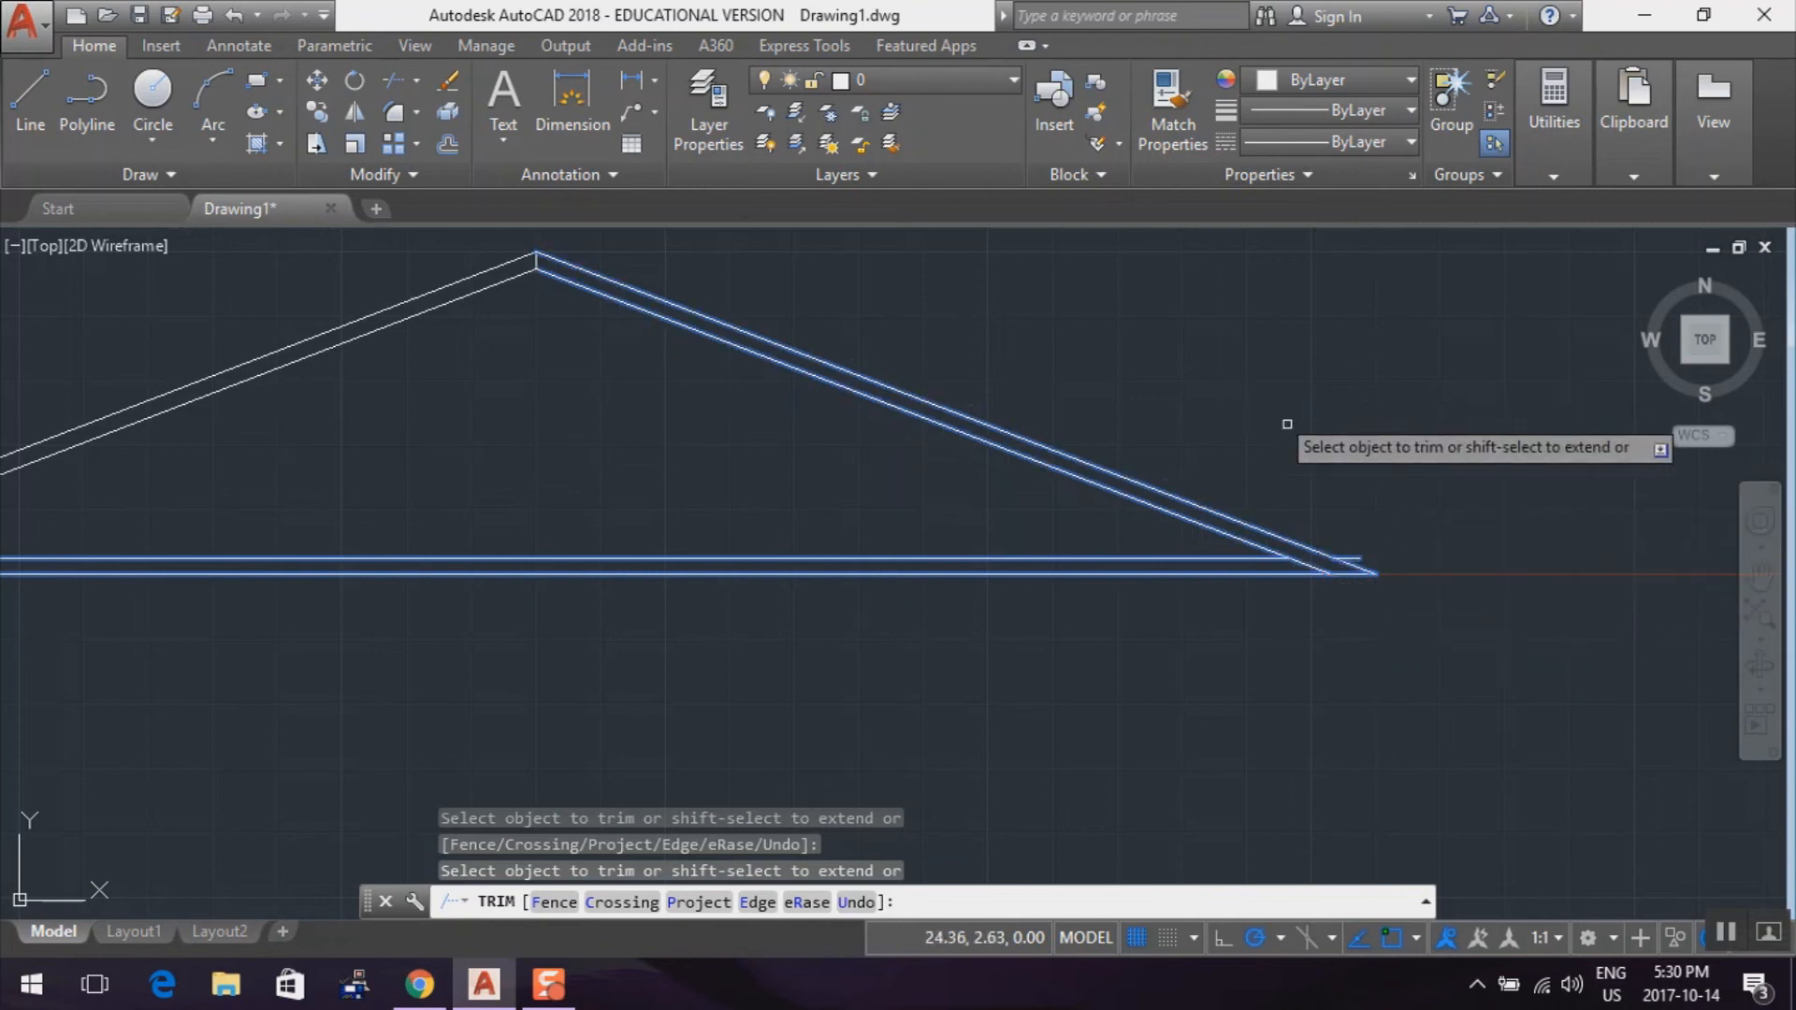
{"action": "key", "text": "Return"}
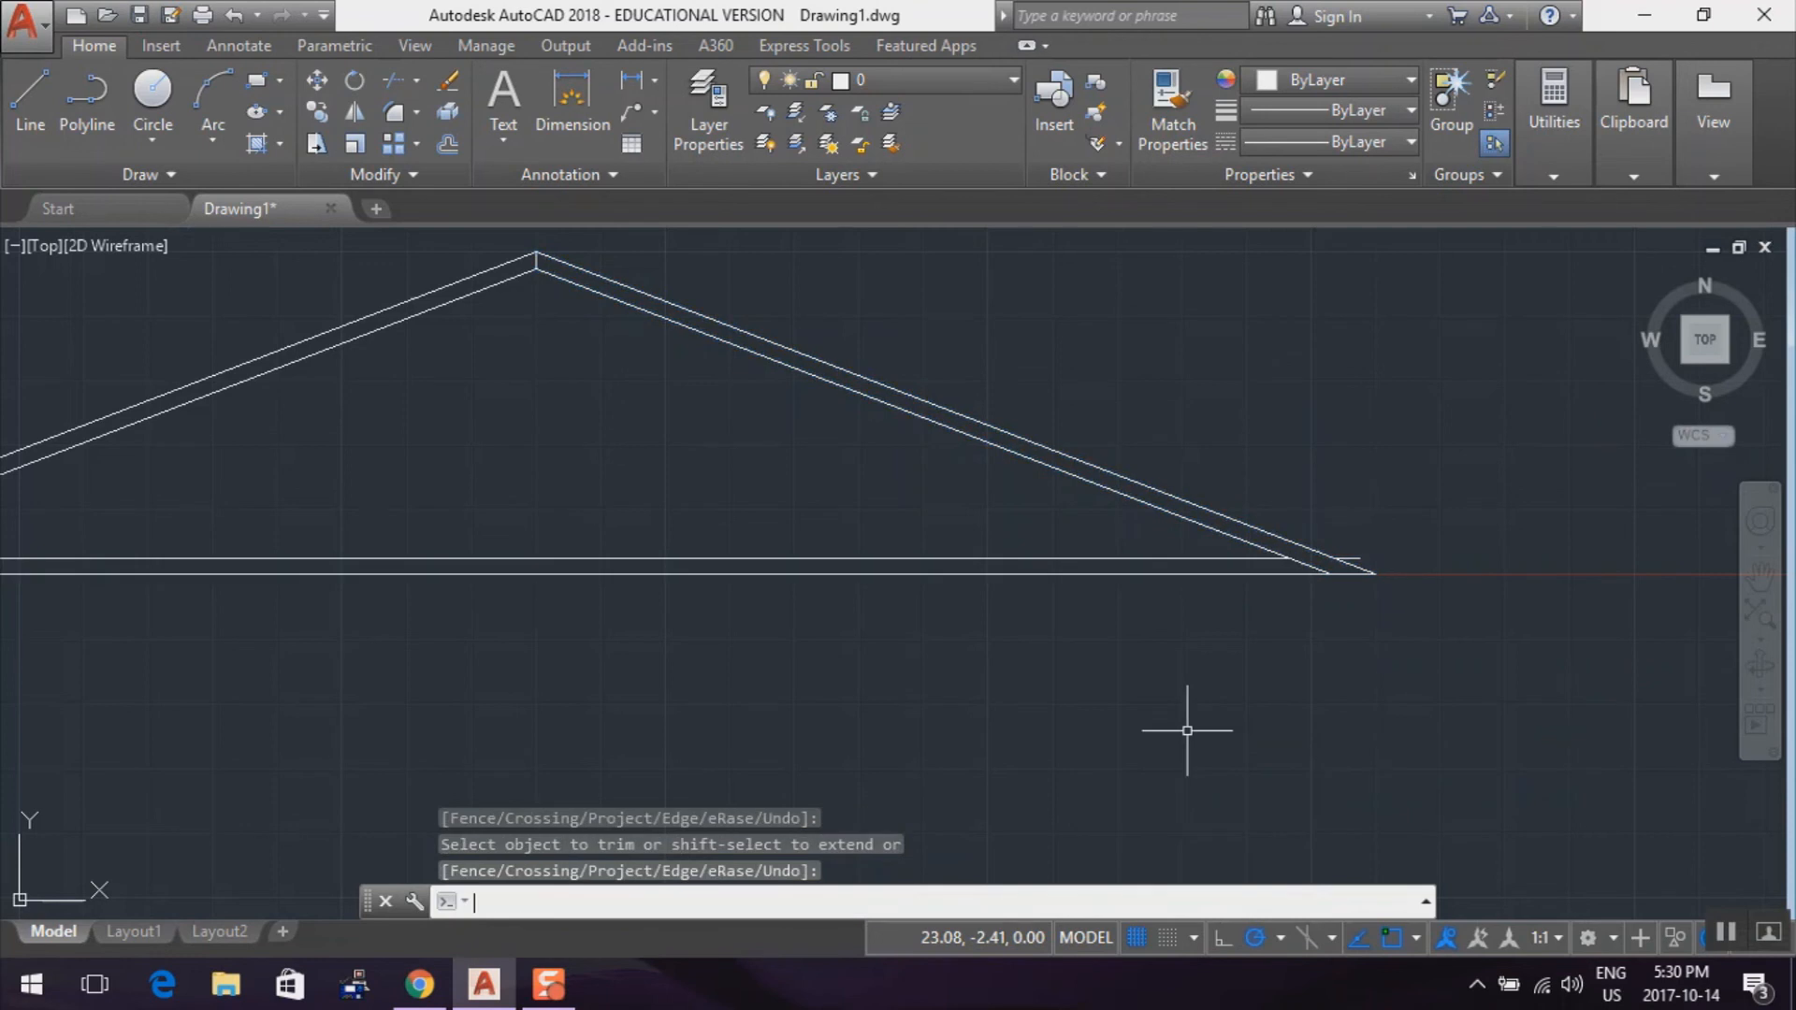
Erase the leftover stub of the upper bottom line outside the sloped lines at the truss's right corner
{"action": "left_click", "coordinate": [450, 84]}
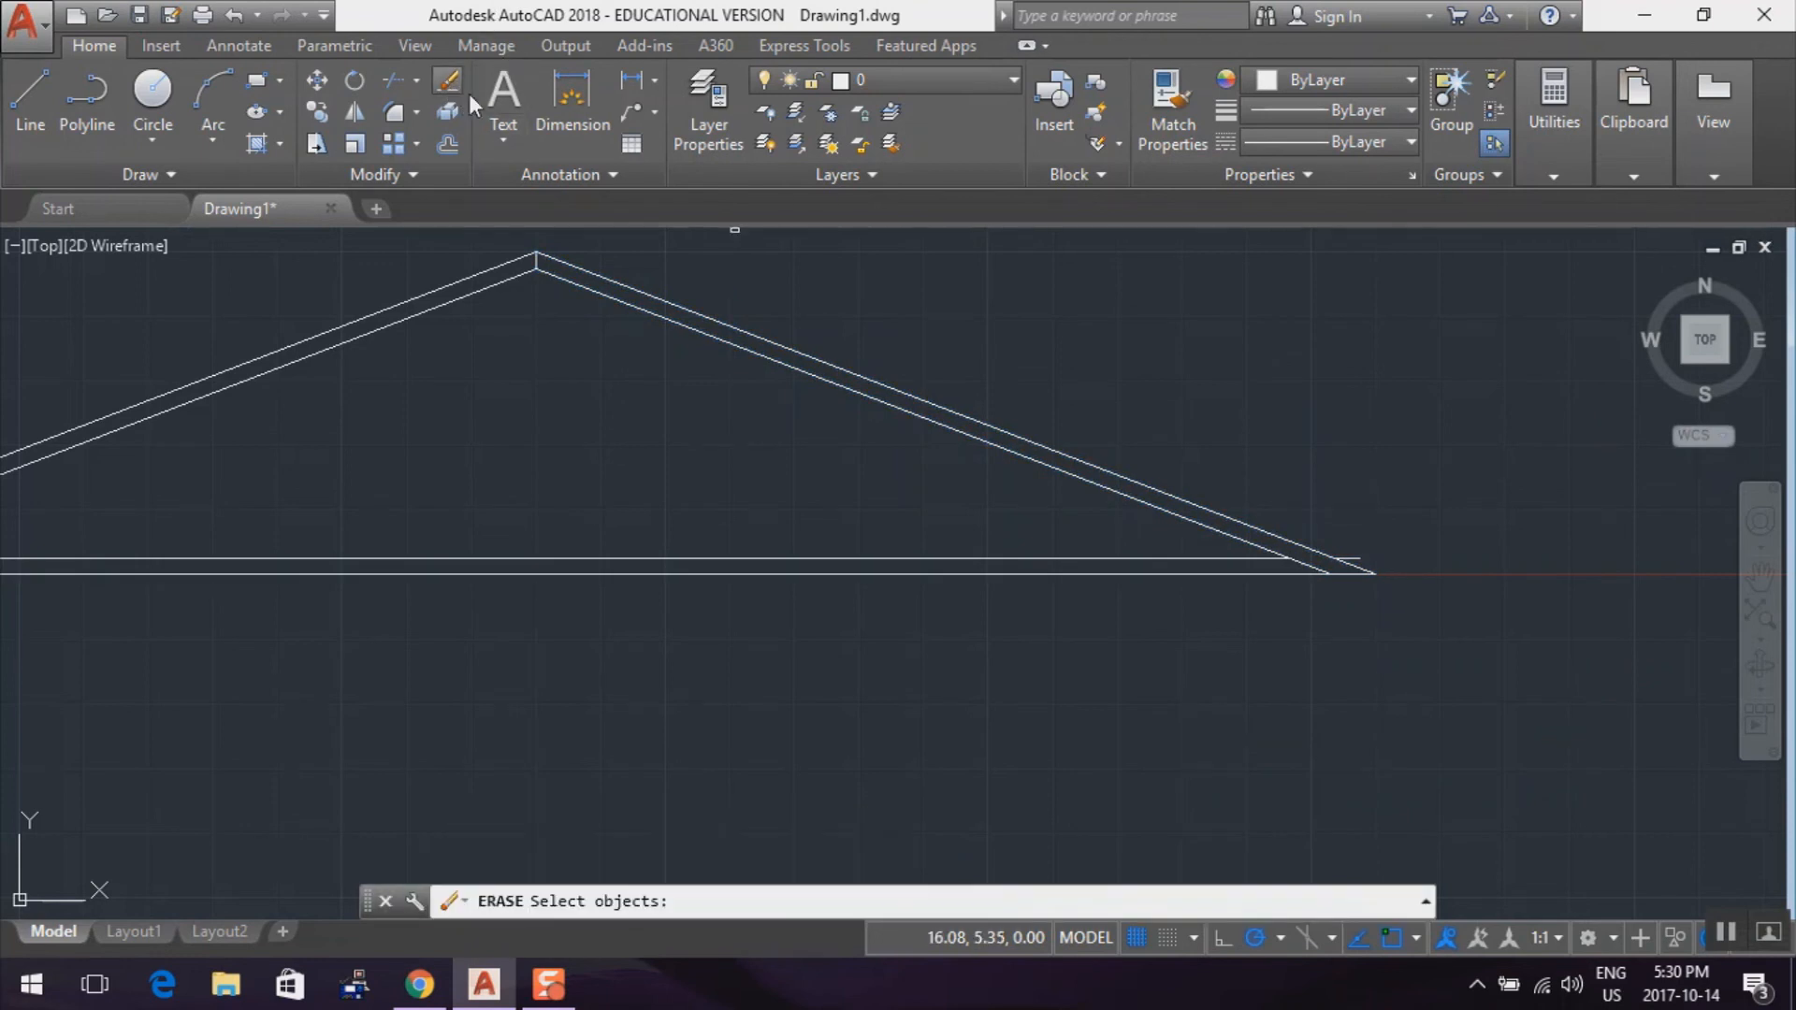
{"action": "left_click", "coordinate": [1354, 558]}
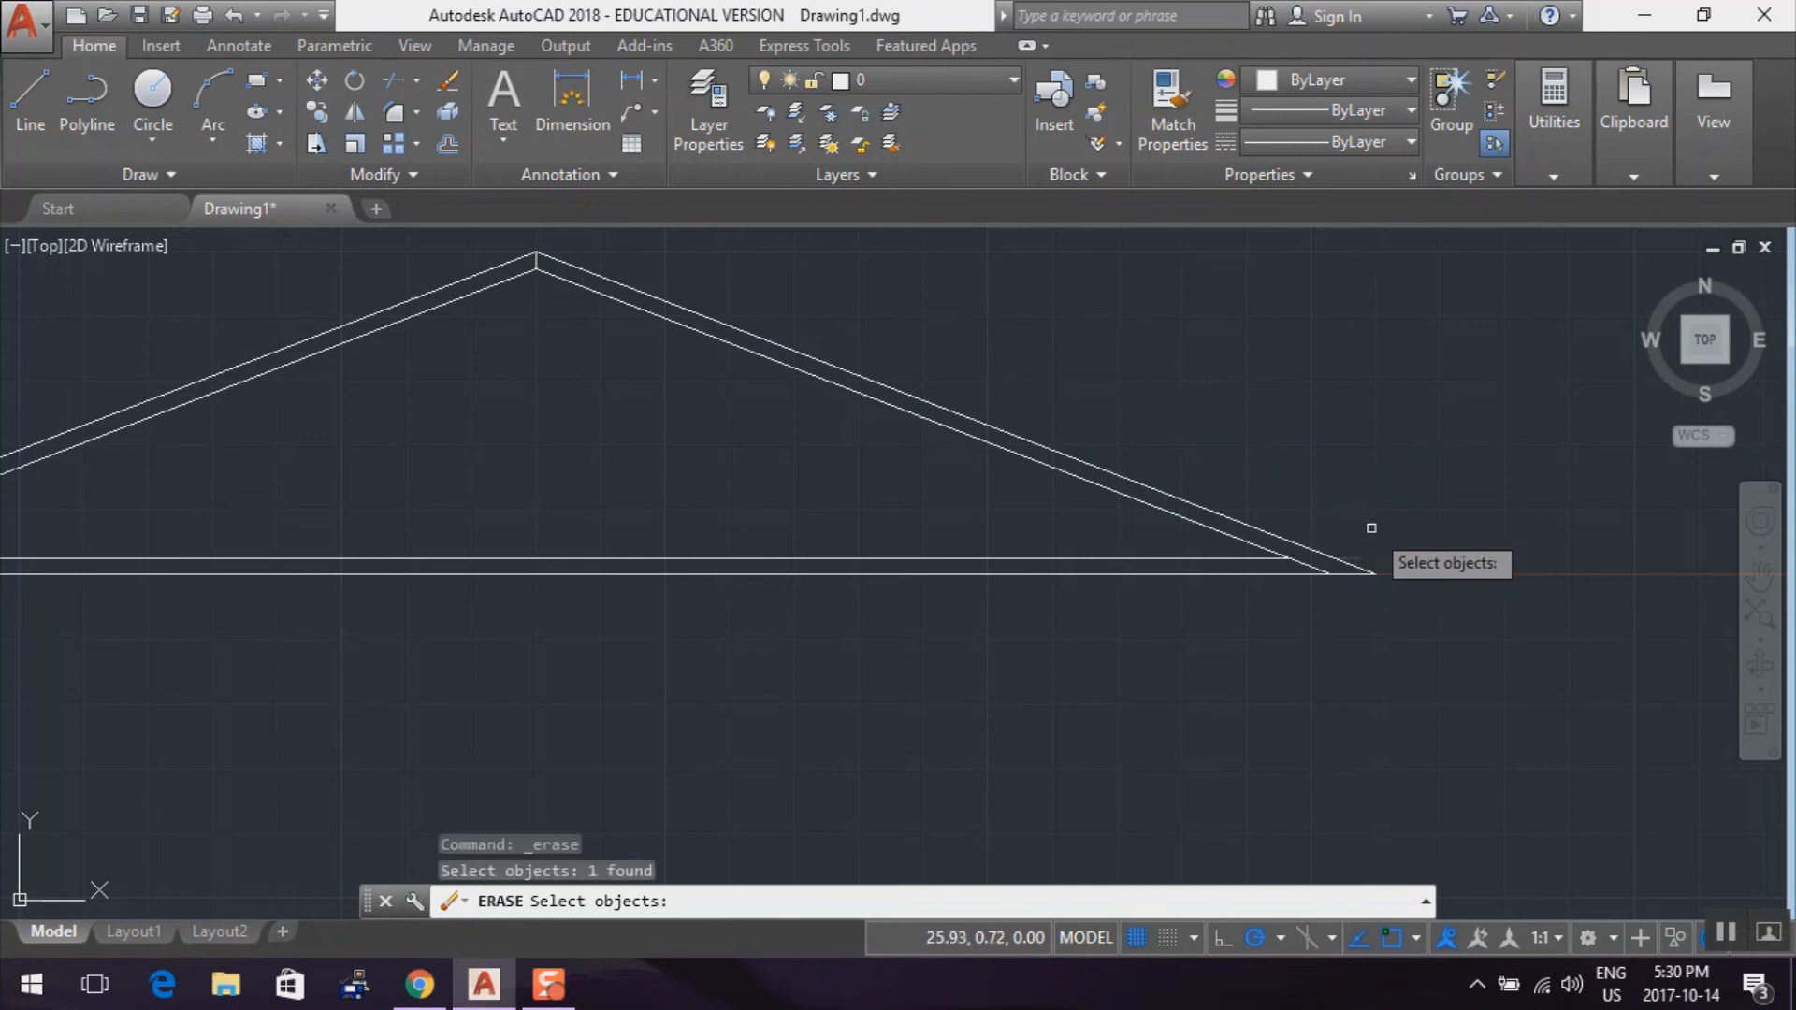
{"action": "key", "text": "Return"}
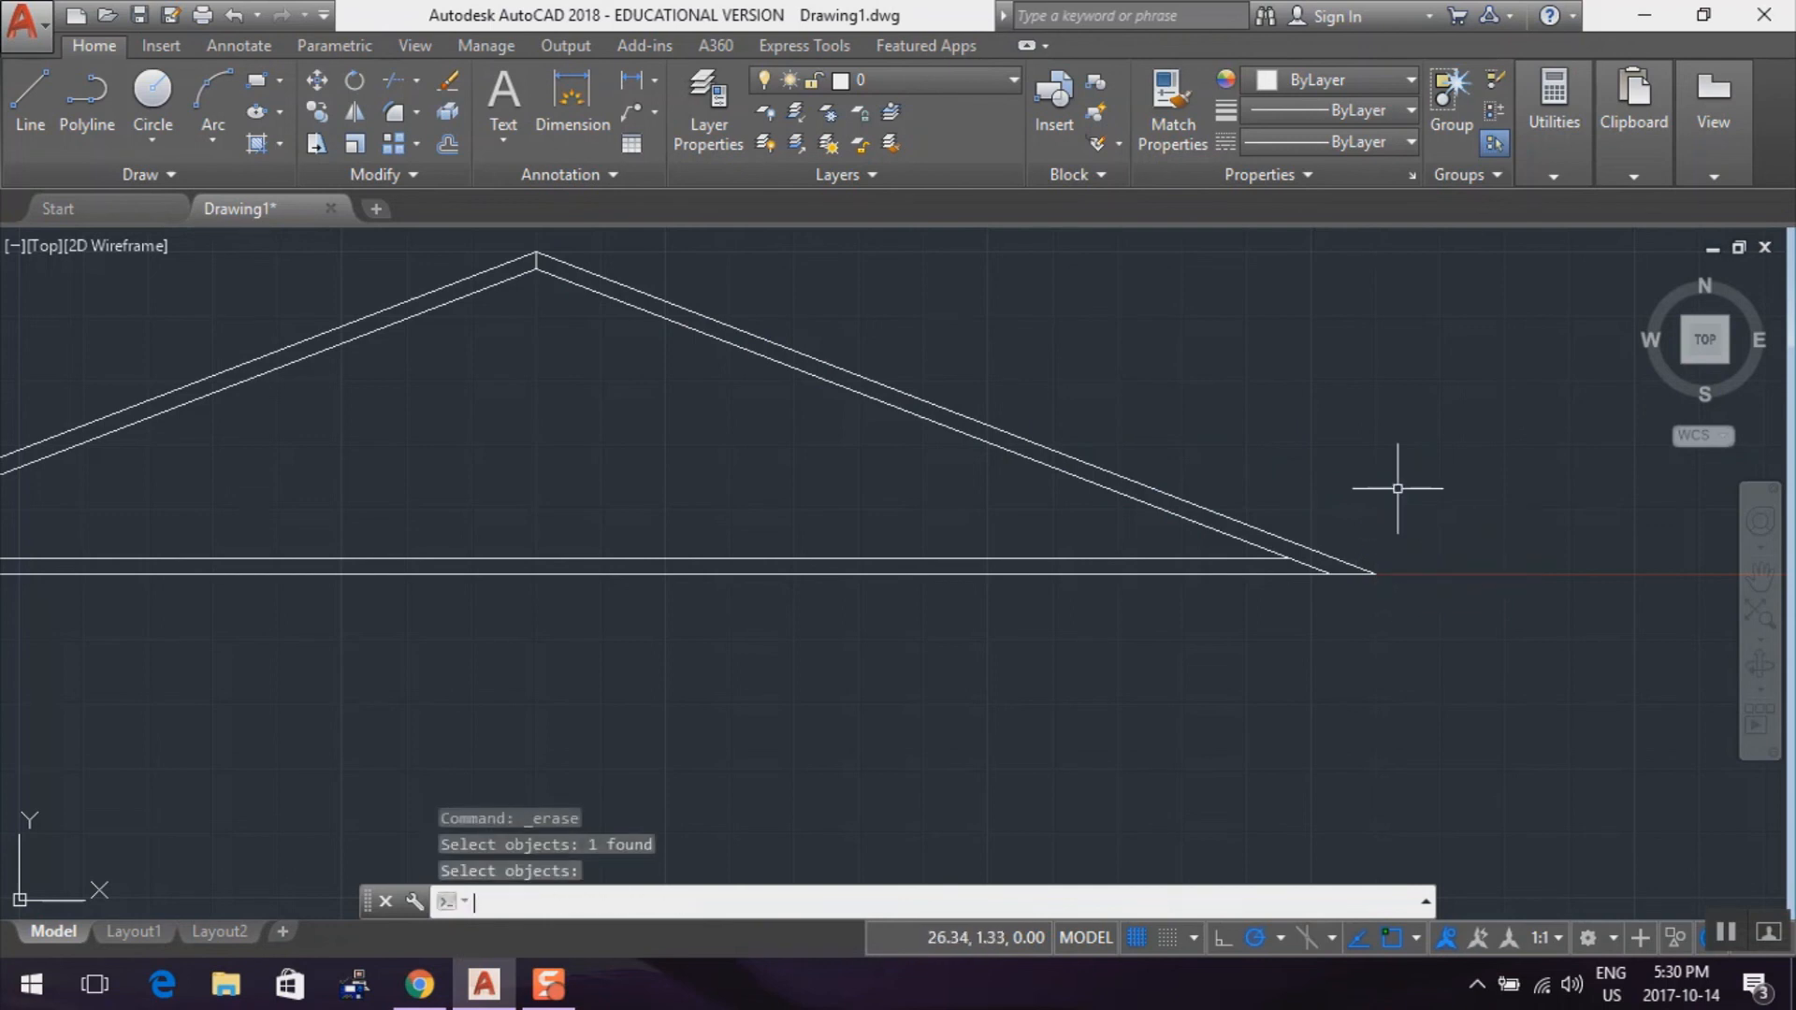
{"action": "scroll", "coordinate": [773, 585], "scroll_direction": "down", "scroll_amount": 1}
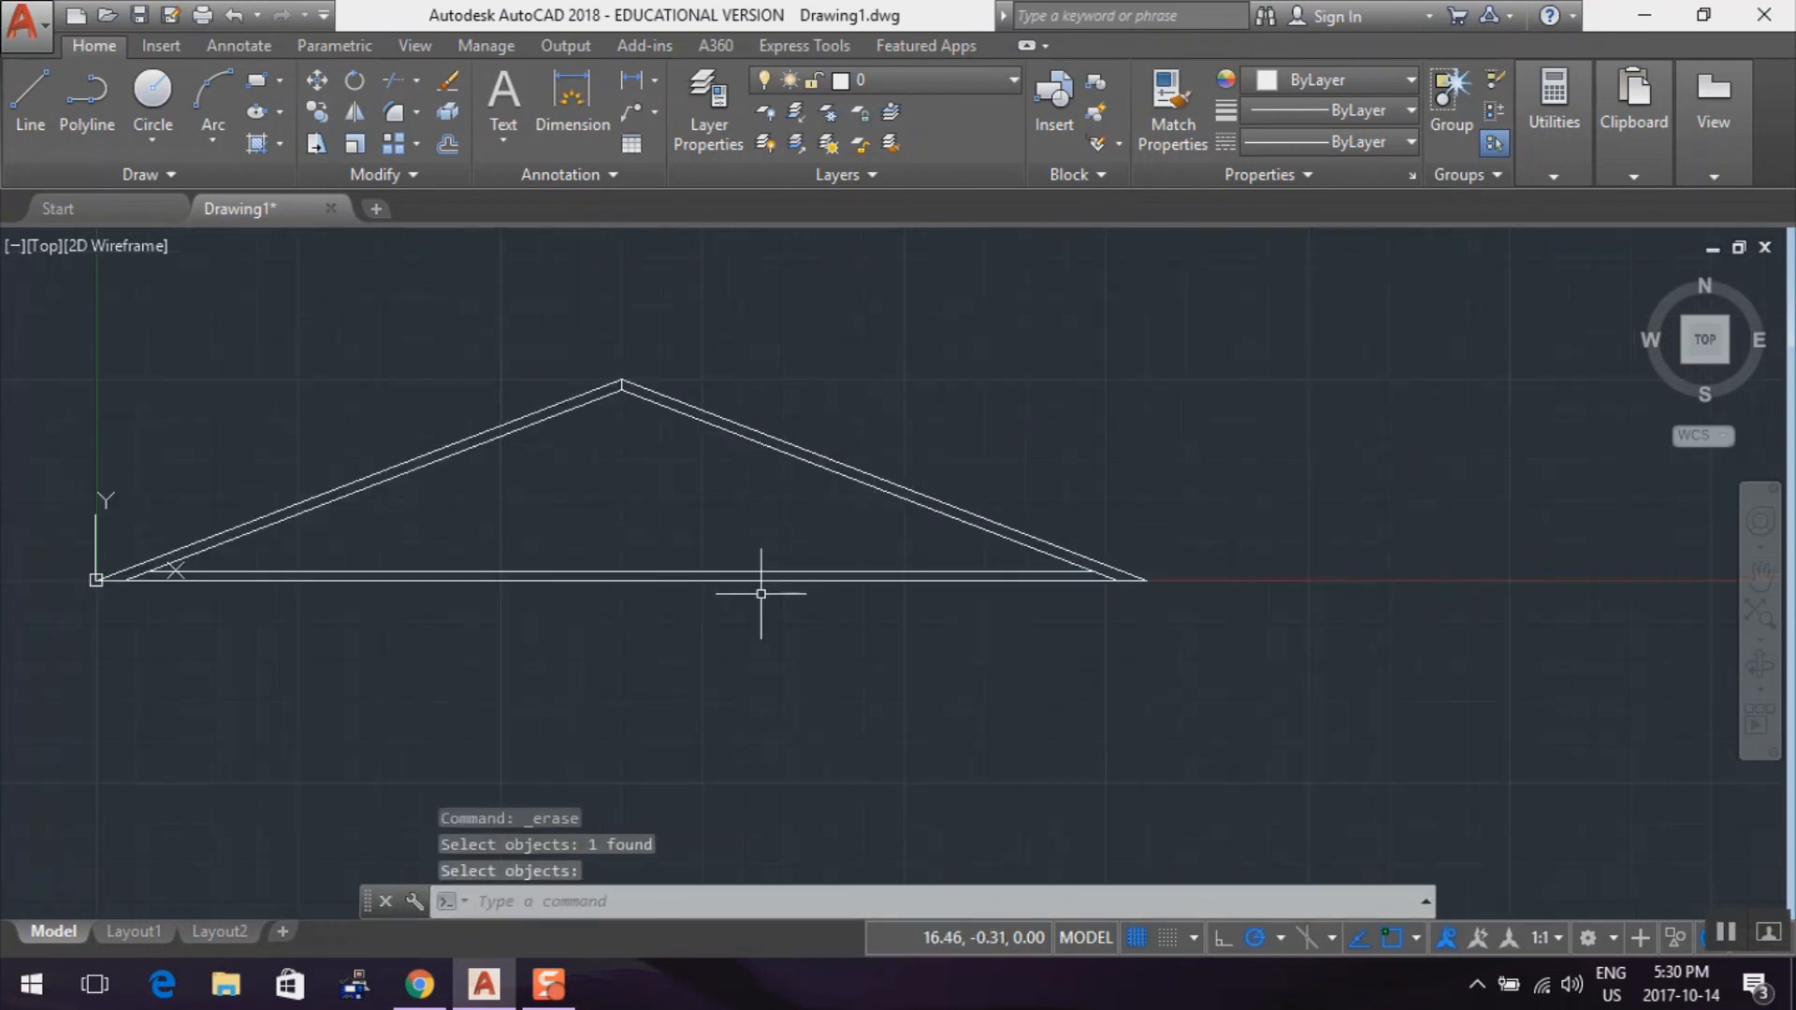
{"action": "mouse_move", "coordinate": [568, 680]}
{"action": "left_mouse_down"}
{"action": "mouse_move", "coordinate": [674, 657]}
{"action": "mouse_move", "coordinate": [649, 672]}
{"action": "left_mouse_up"}
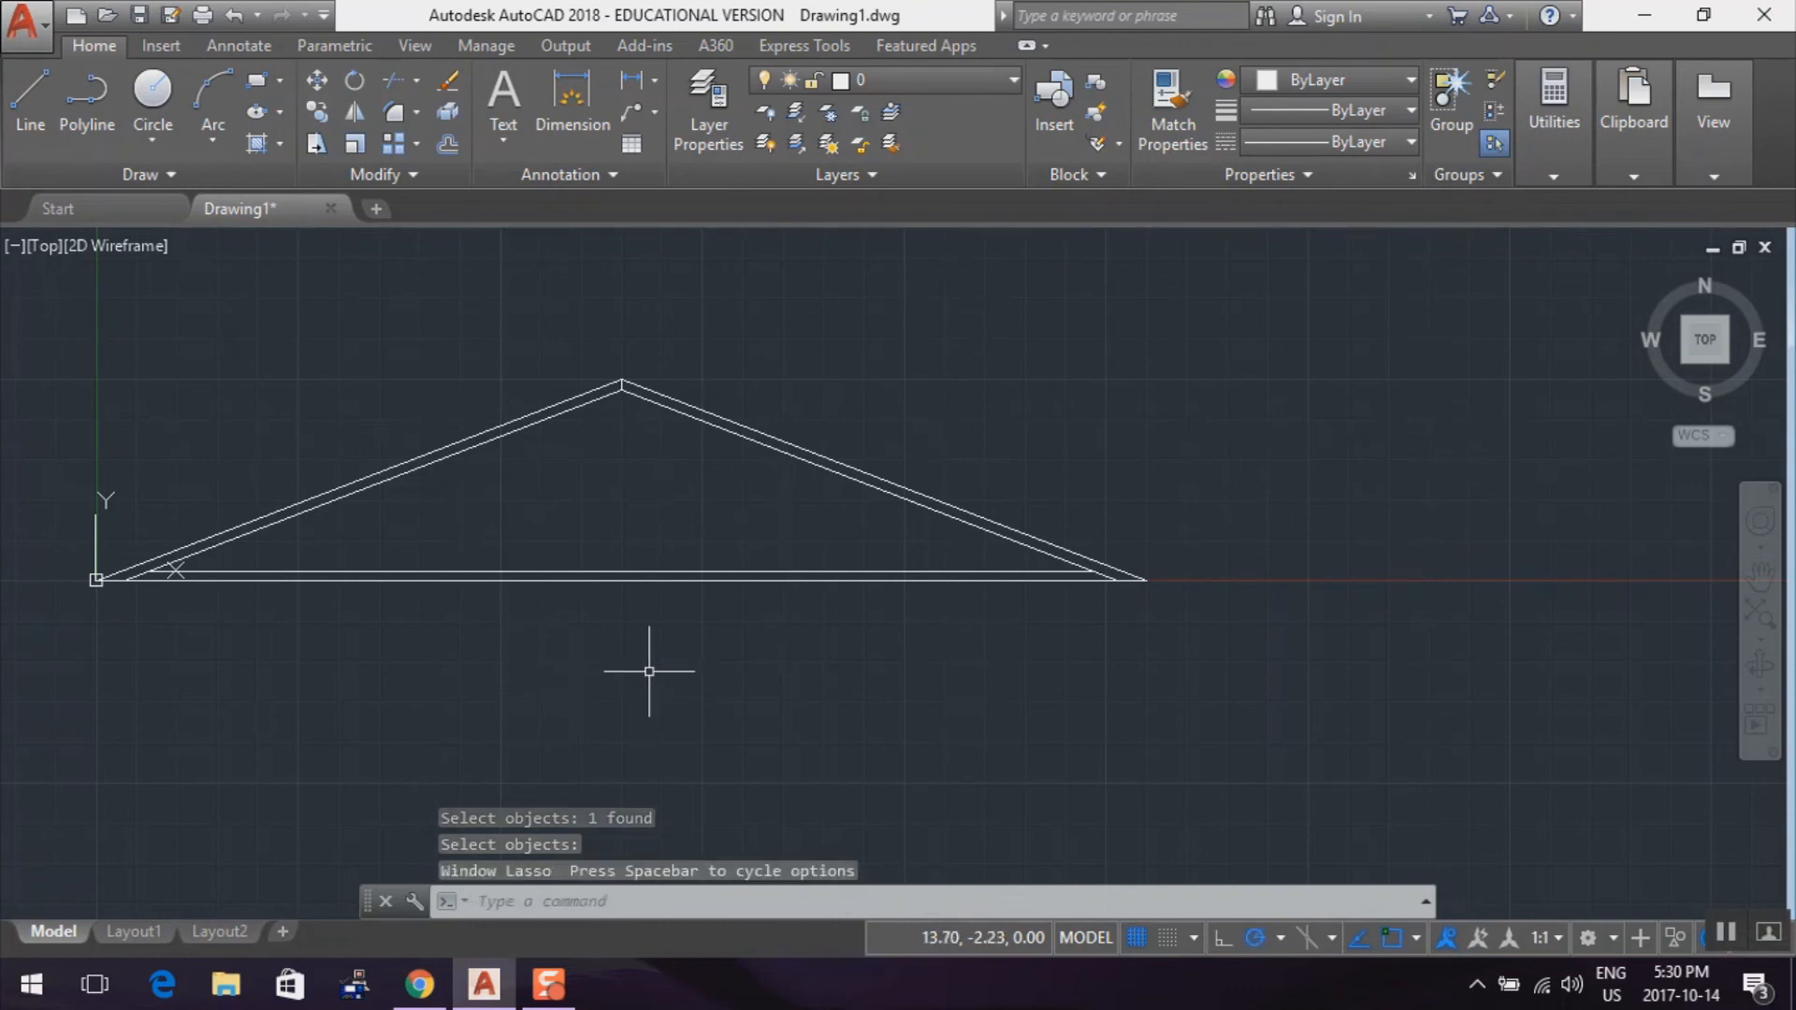
{"action": "middle_click_drag", "start_coordinate": [647, 672], "coordinate": [814, 689]}
{"action": "scroll", "coordinate": [806, 687], "scroll_direction": "up", "scroll_amount": 4}
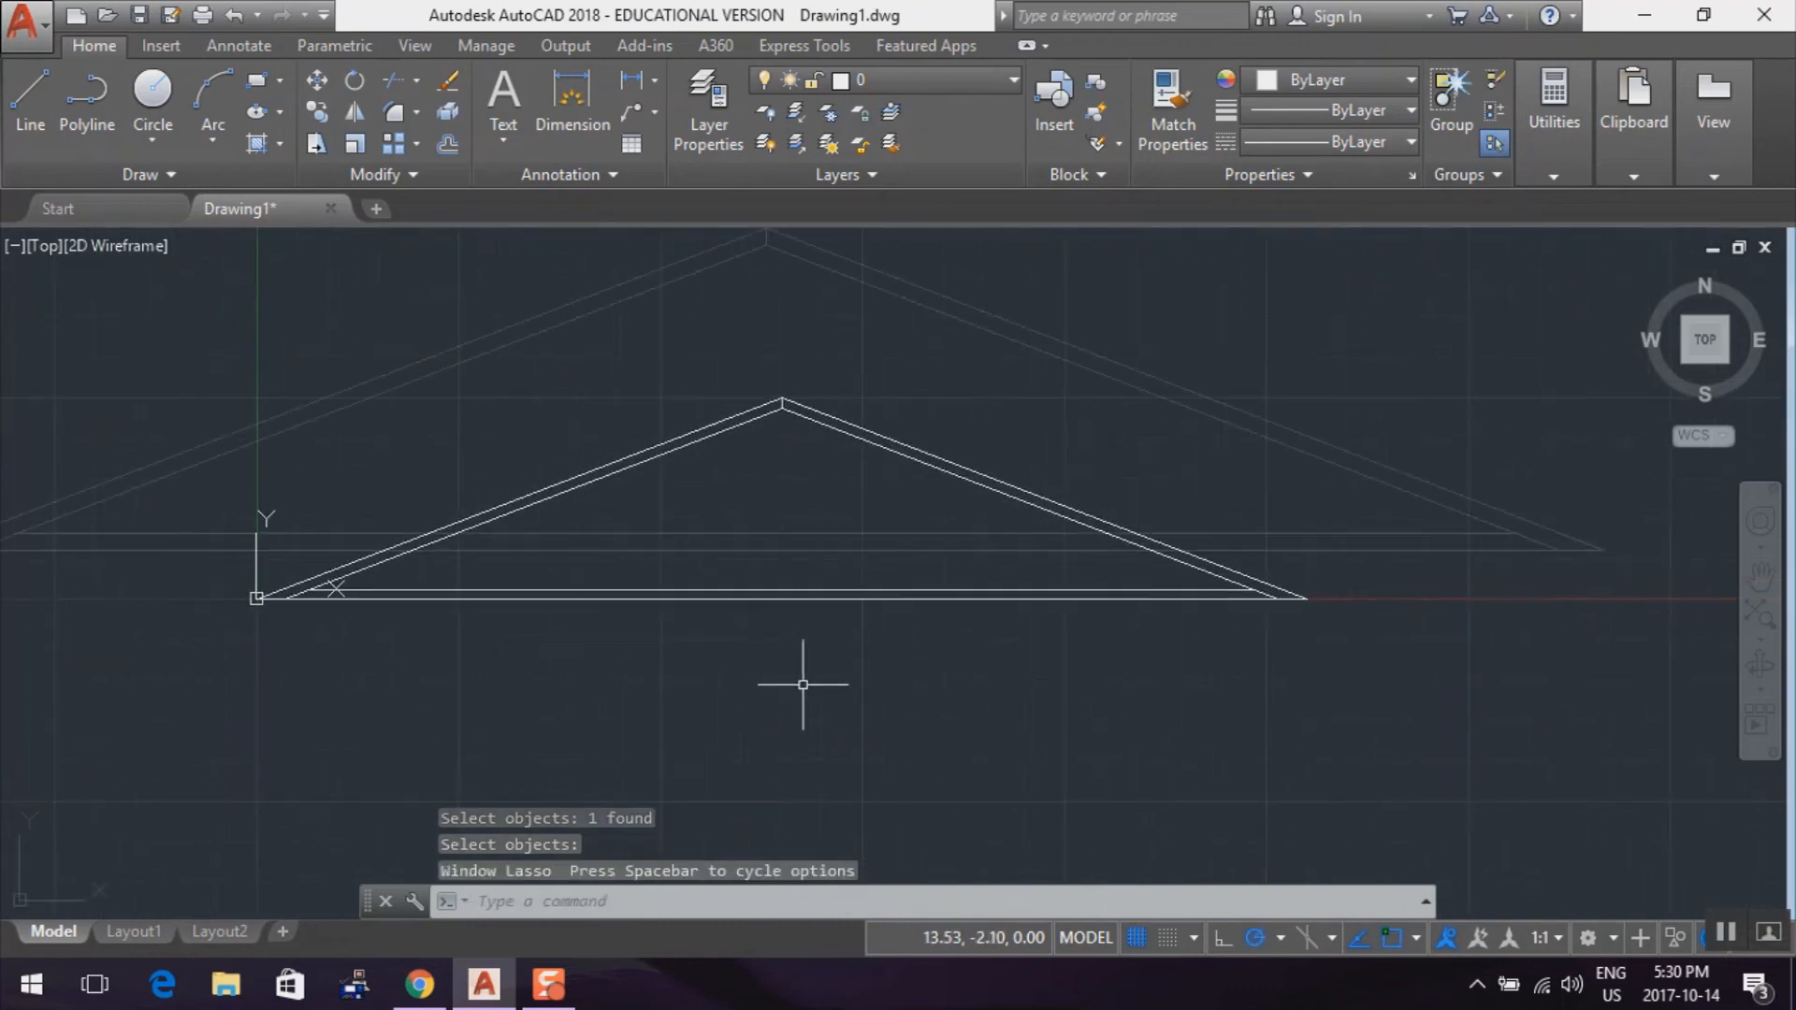
{"action": "scroll", "coordinate": [800, 683], "scroll_direction": "down", "scroll_amount": 2}
{"action": "scroll", "coordinate": [800, 683], "scroll_direction": "down", "scroll_amount": 2}
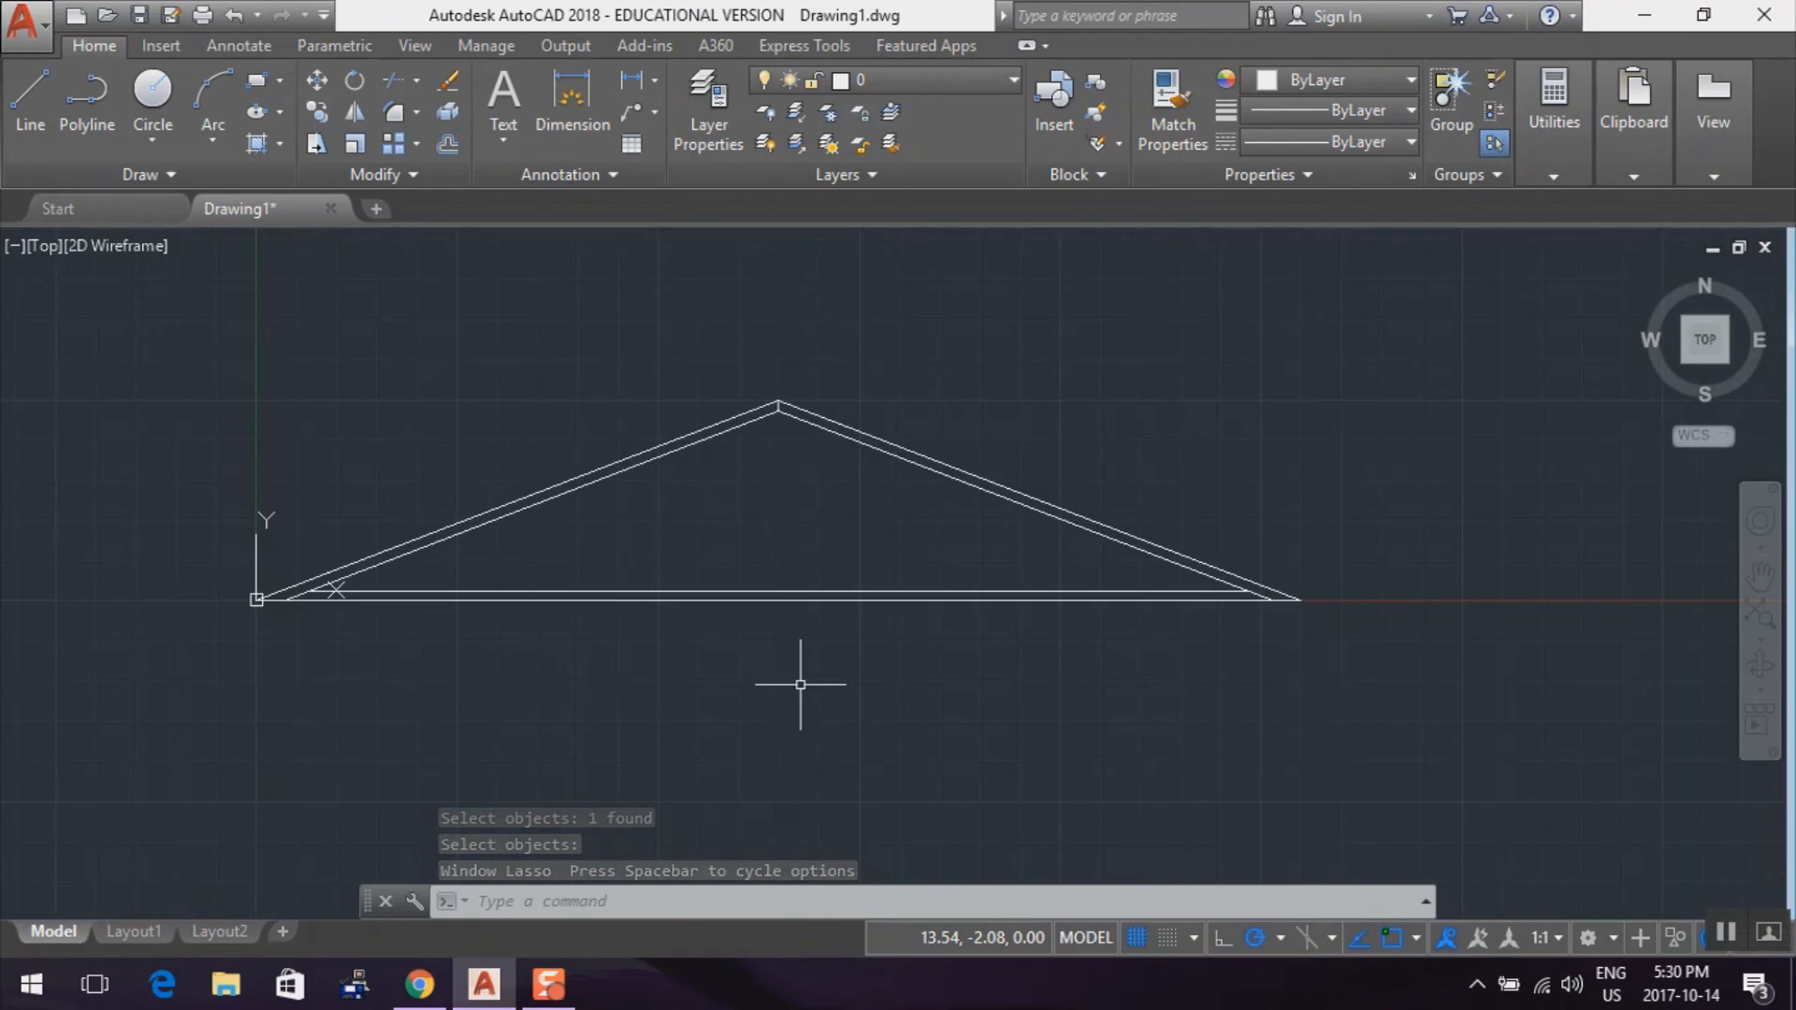